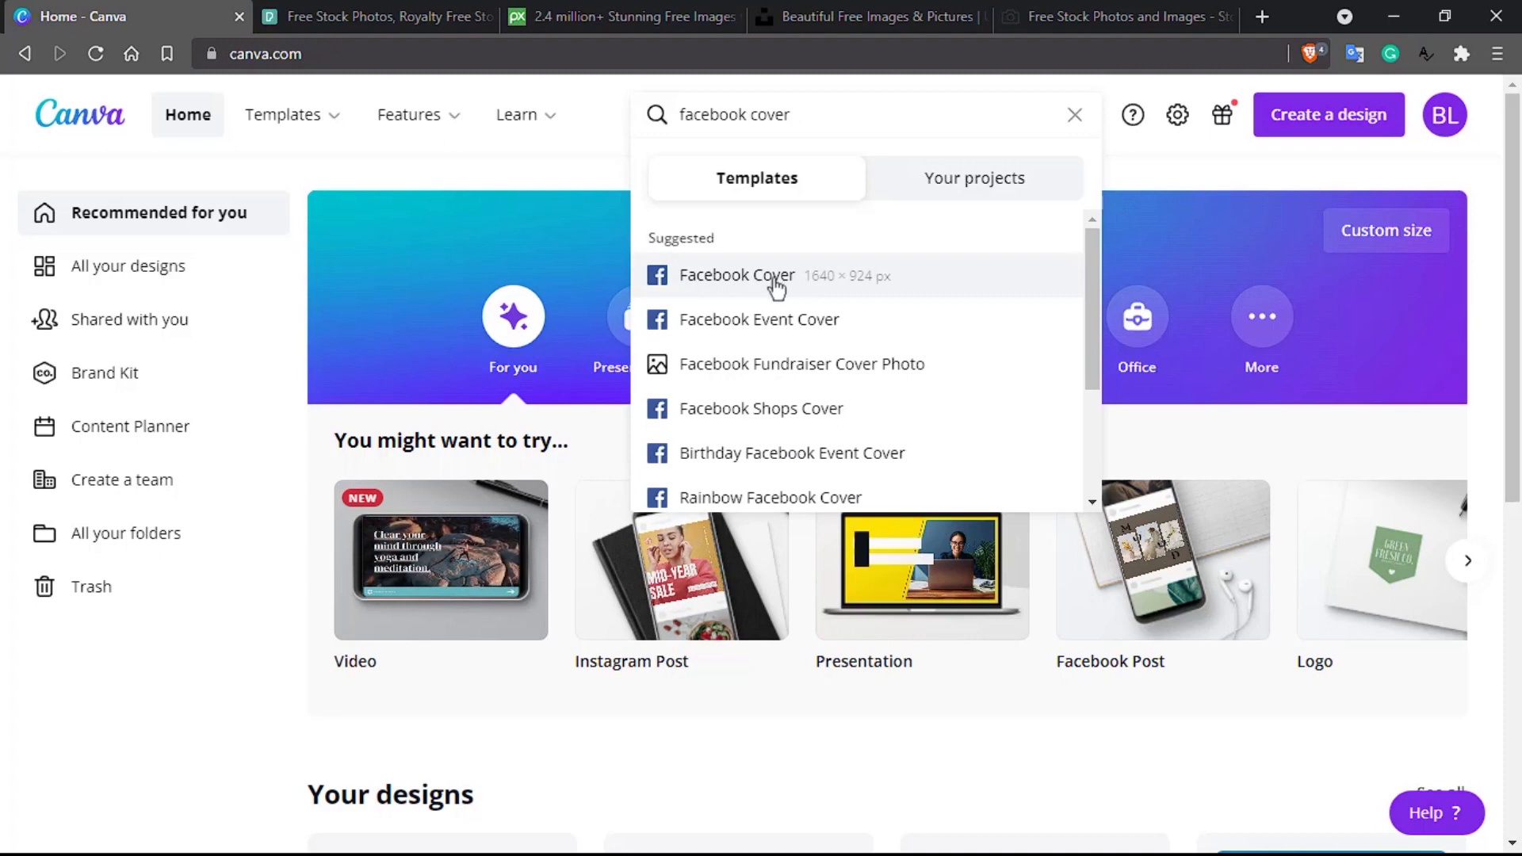
Step: Choose the suggested 'Facebook Cover' search entry to list Facebook Cover templates
{"action": "left_click", "coordinate": [732, 275]}
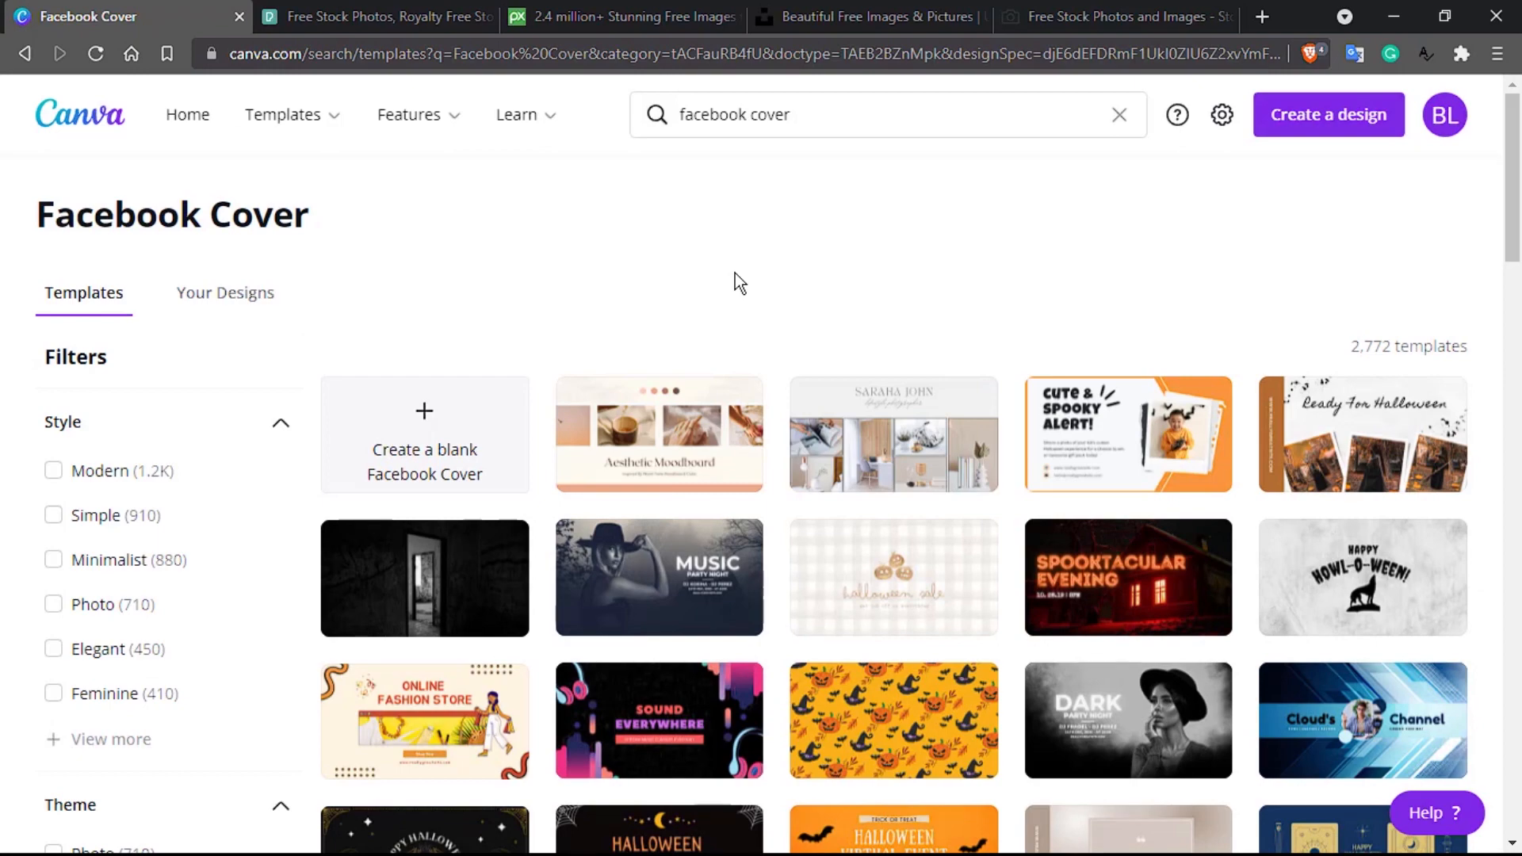
Step: Browse the Facebook Cover results, open the 'Born to hustle' template, then close it
{"action": "scroll", "coordinate": [669, 342], "scroll_direction": "down", "scroll_amount": 3}
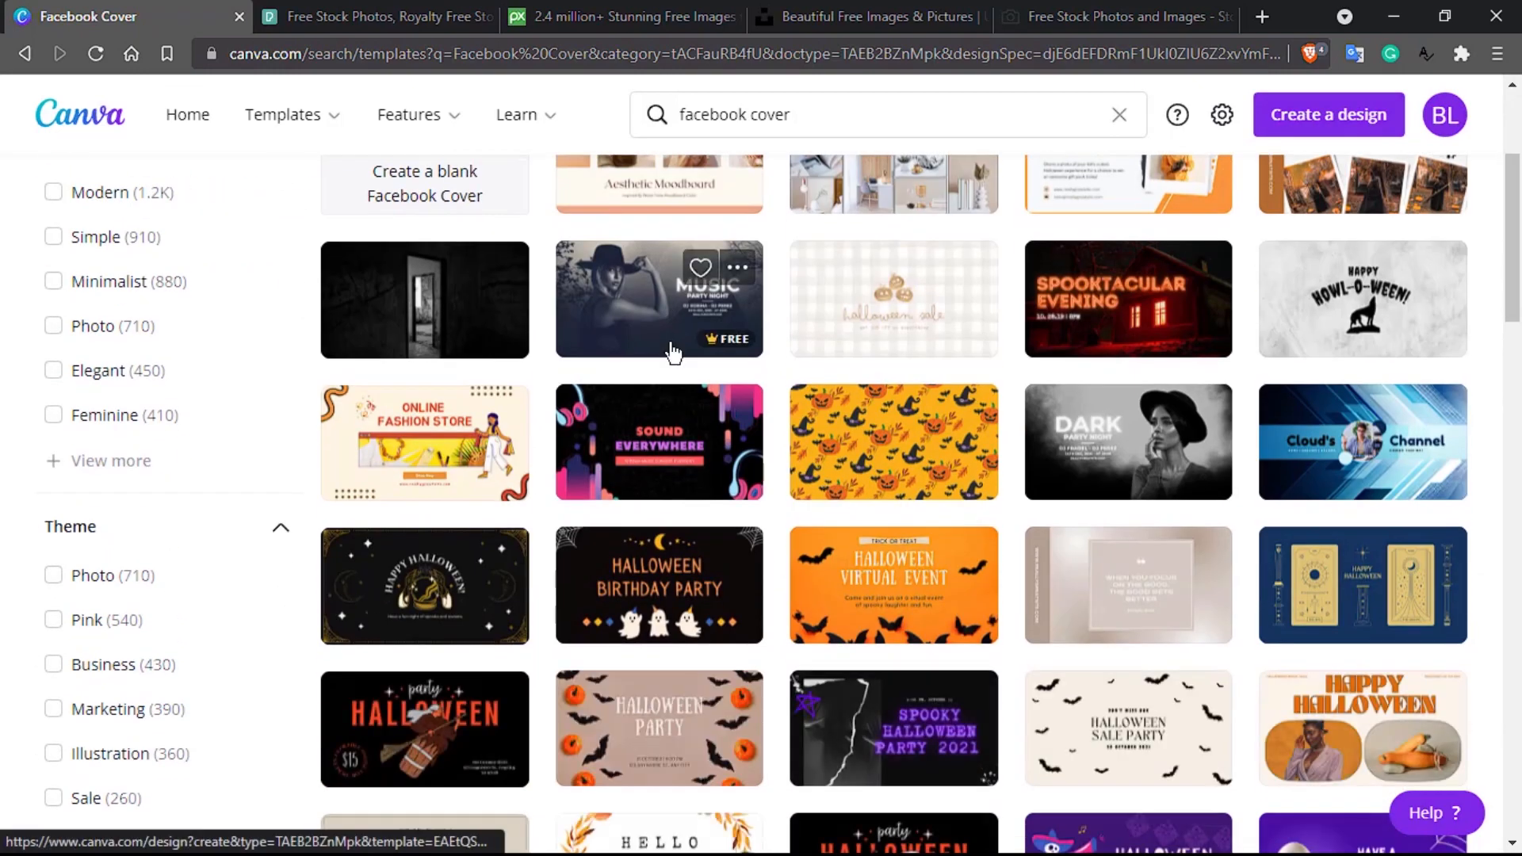
{"action": "scroll", "coordinate": [673, 351], "scroll_direction": "up", "scroll_amount": 3}
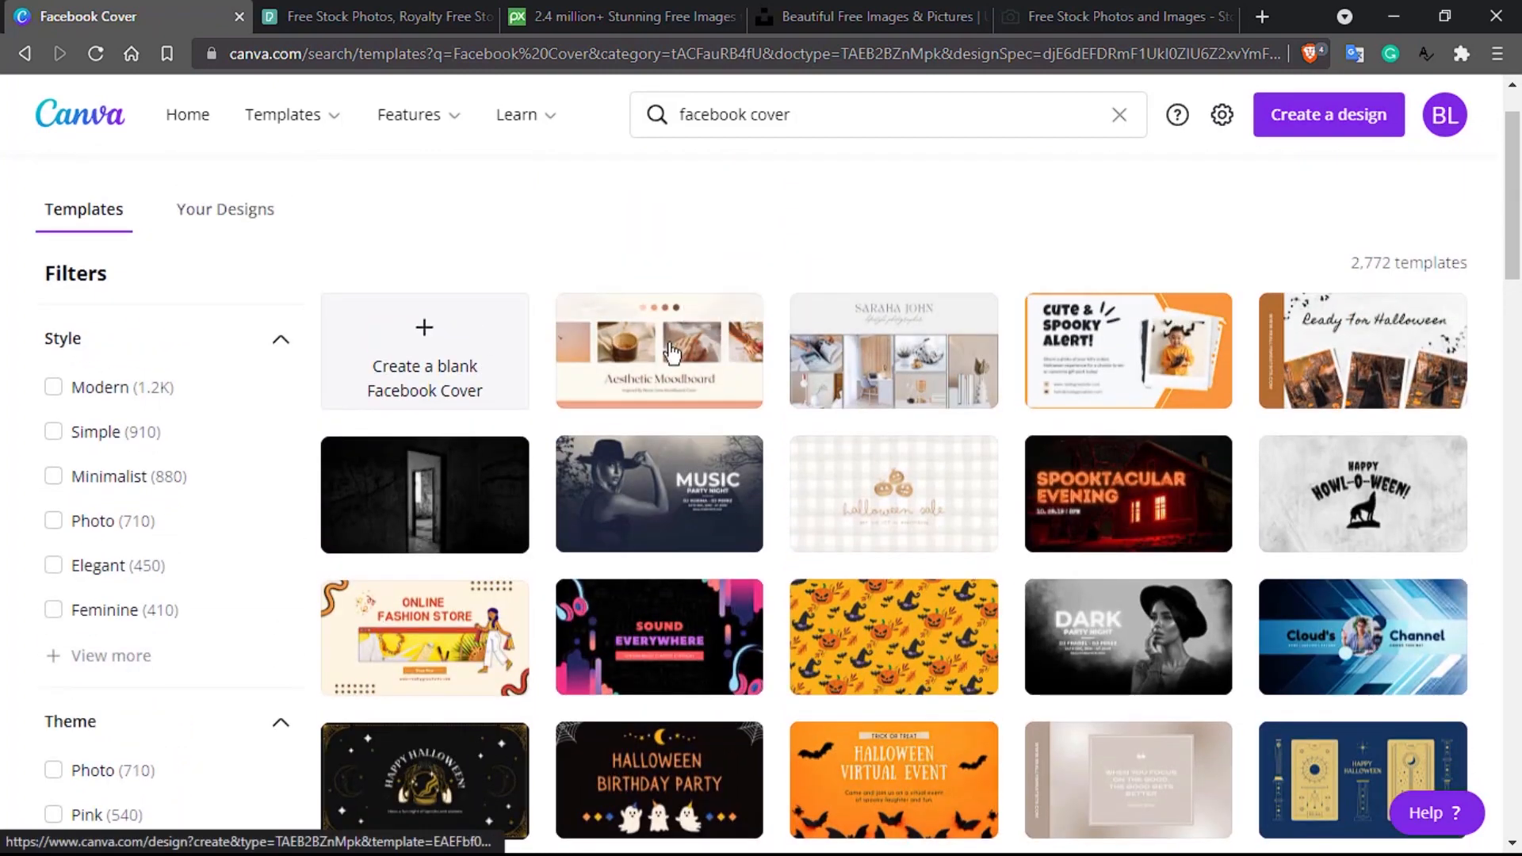
{"action": "scroll", "coordinate": [554, 412], "scroll_direction": "down", "scroll_amount": 5}
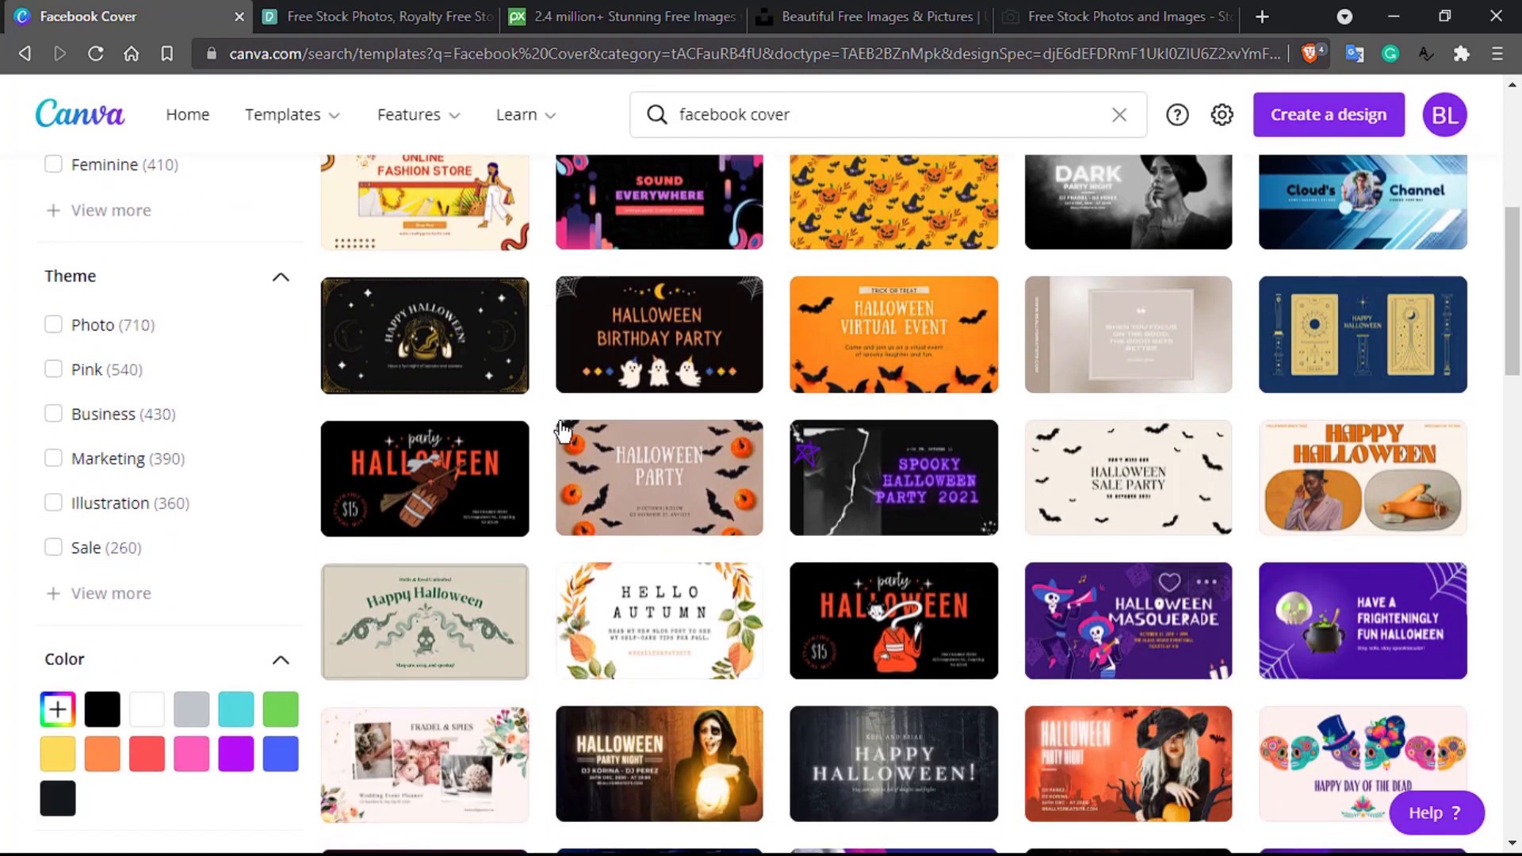
{"action": "scroll", "coordinate": [562, 430], "scroll_direction": "down", "scroll_amount": 3}
{"action": "scroll", "coordinate": [623, 512], "scroll_direction": "down", "scroll_amount": 3}
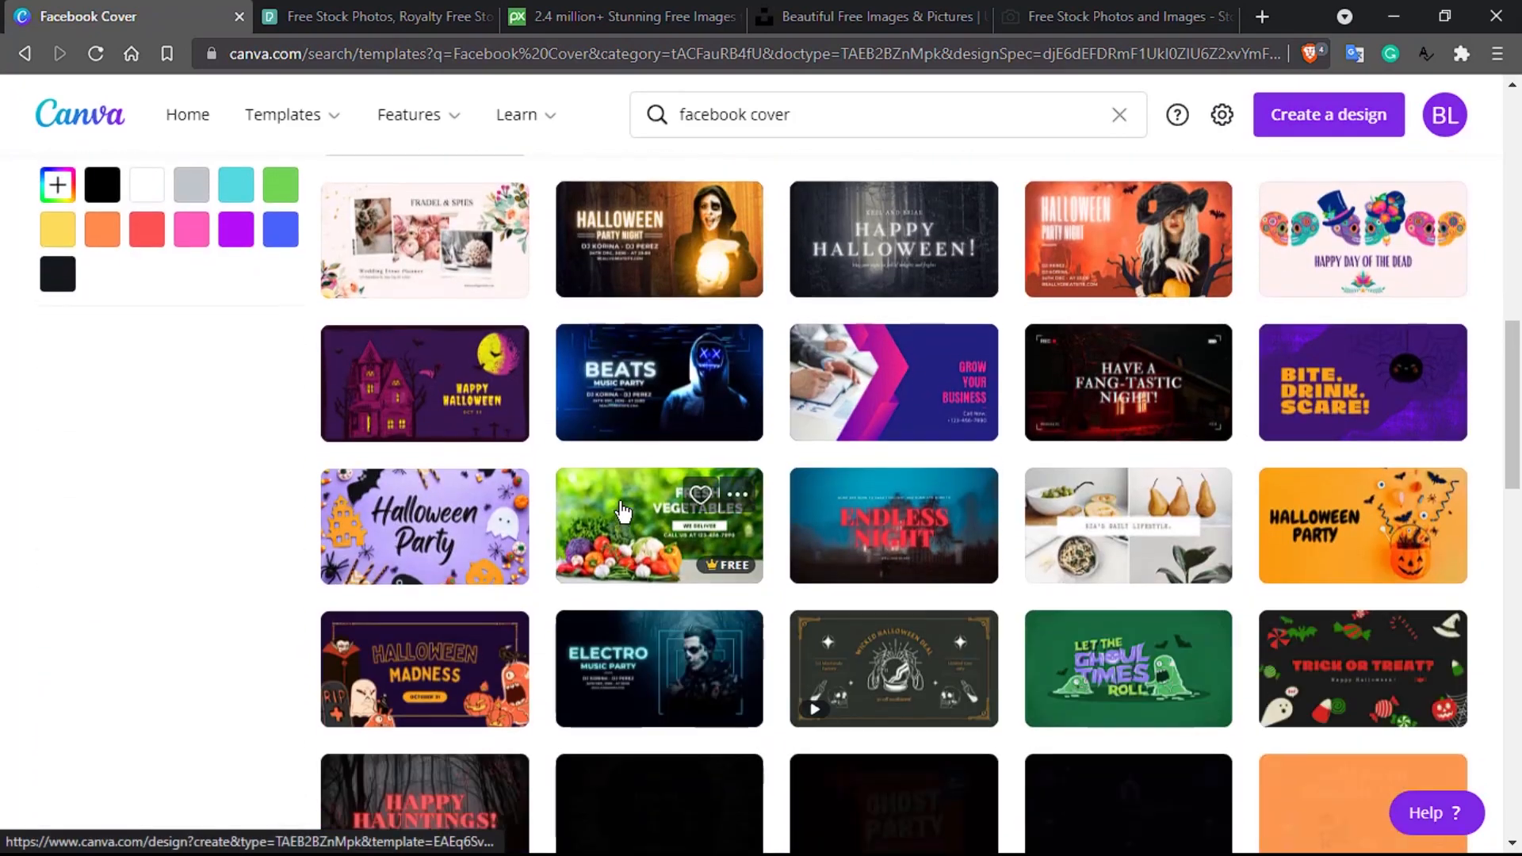
{"action": "scroll", "coordinate": [623, 512], "scroll_direction": "up", "scroll_amount": 11}
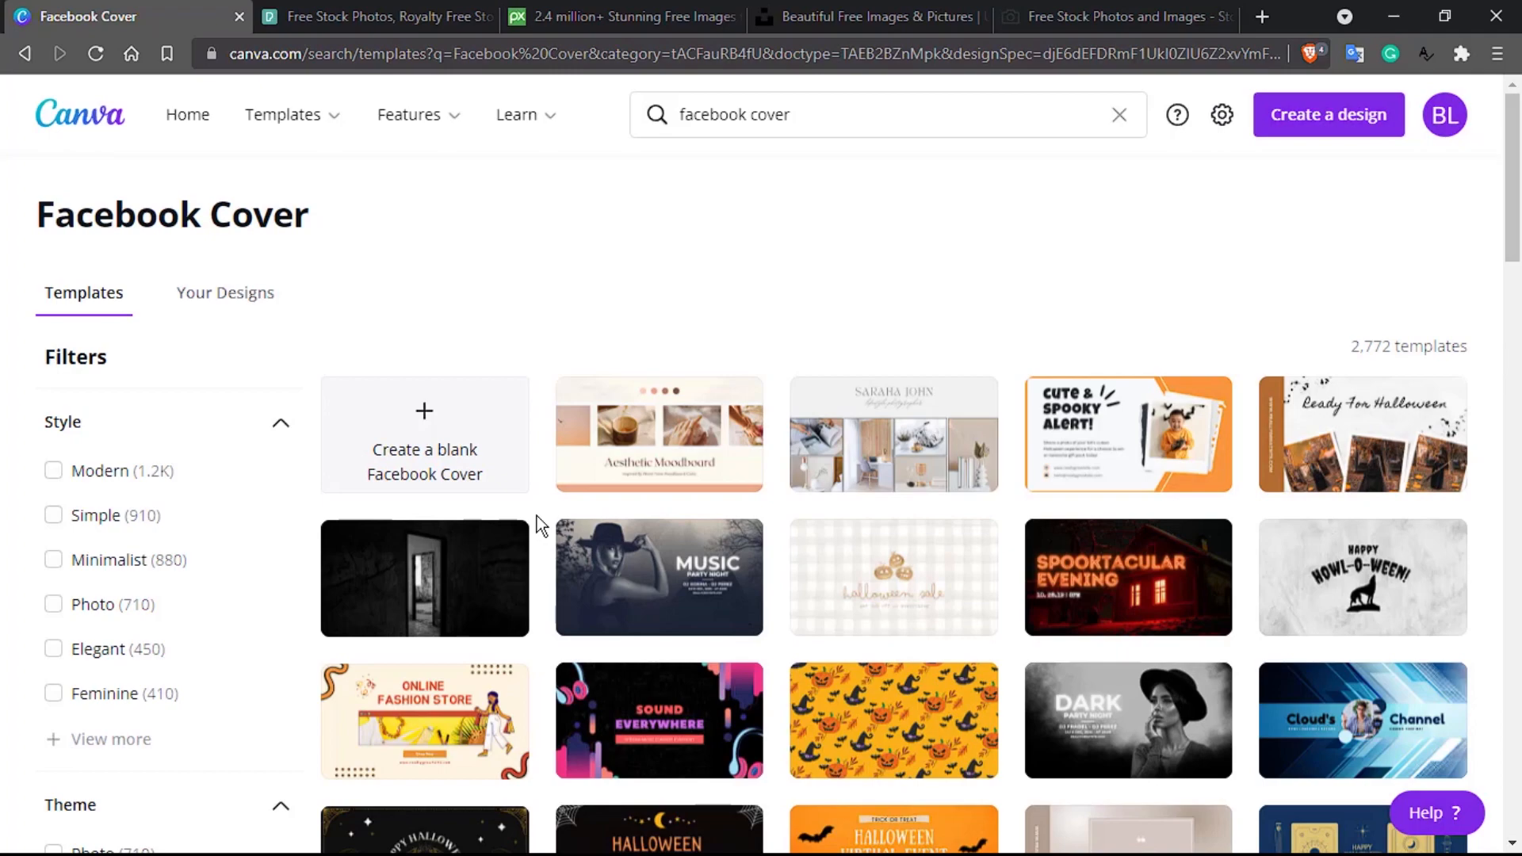
{"action": "scroll", "coordinate": [539, 525], "scroll_direction": "down", "scroll_amount": 4}
{"action": "scroll", "coordinate": [539, 525], "scroll_direction": "down", "scroll_amount": 7}
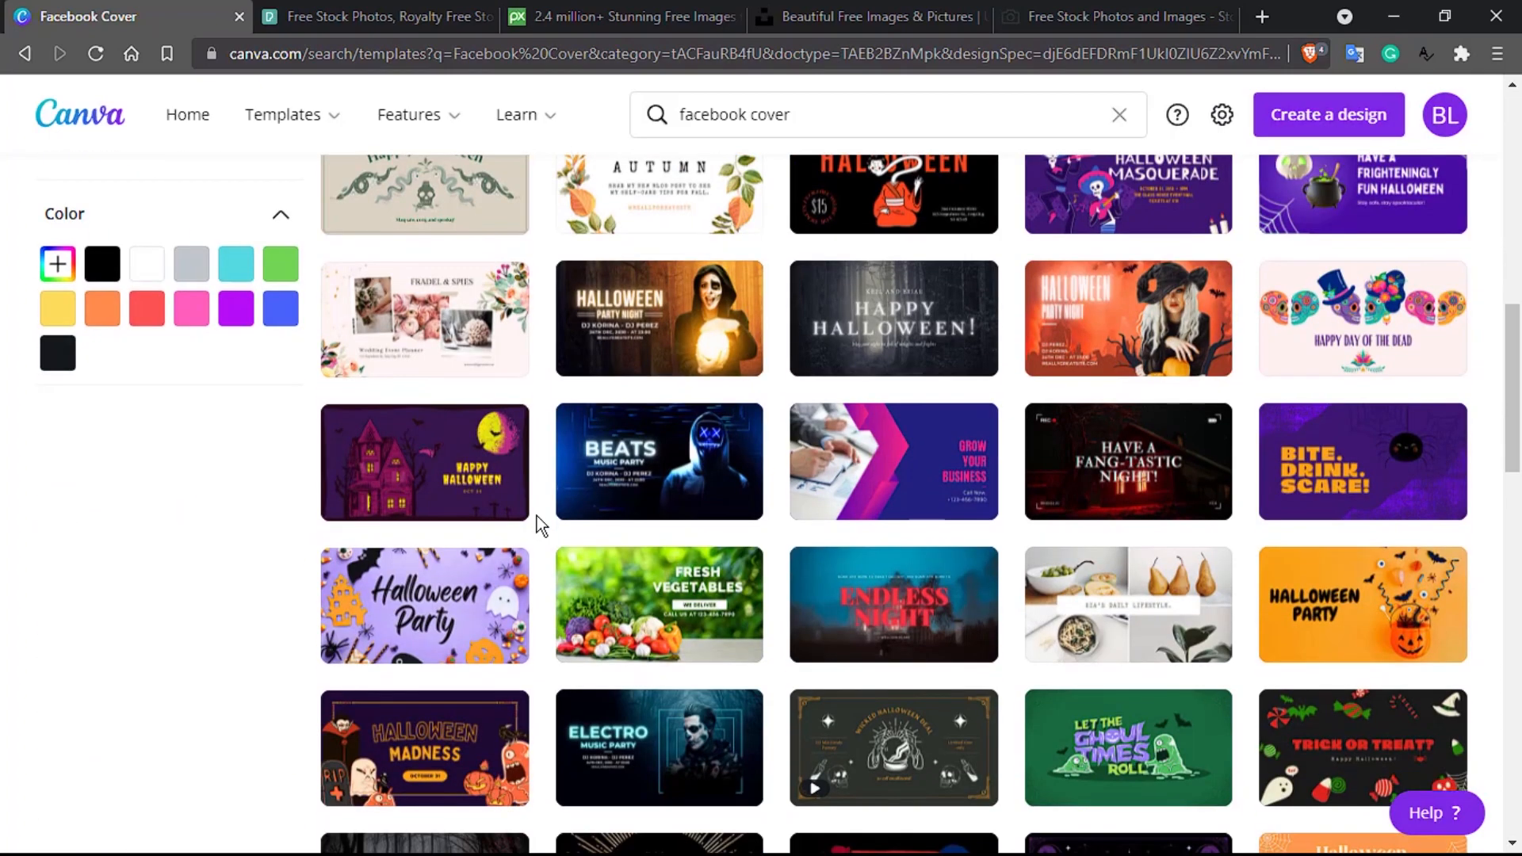
{"action": "scroll", "coordinate": [539, 526], "scroll_direction": "down", "scroll_amount": 4}
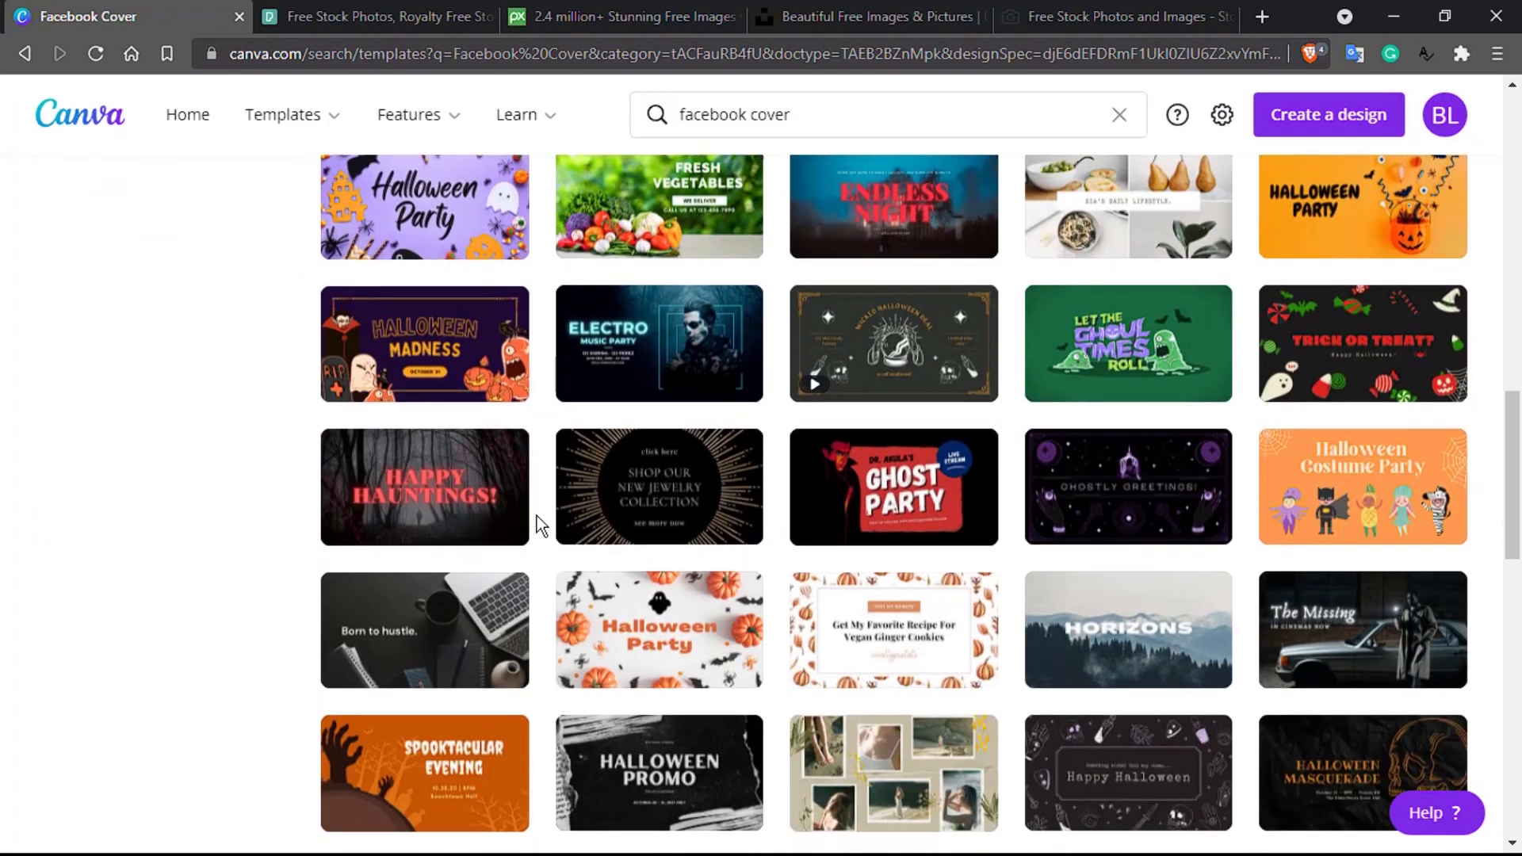
{"action": "scroll", "coordinate": [538, 525], "scroll_direction": "down", "scroll_amount": 2}
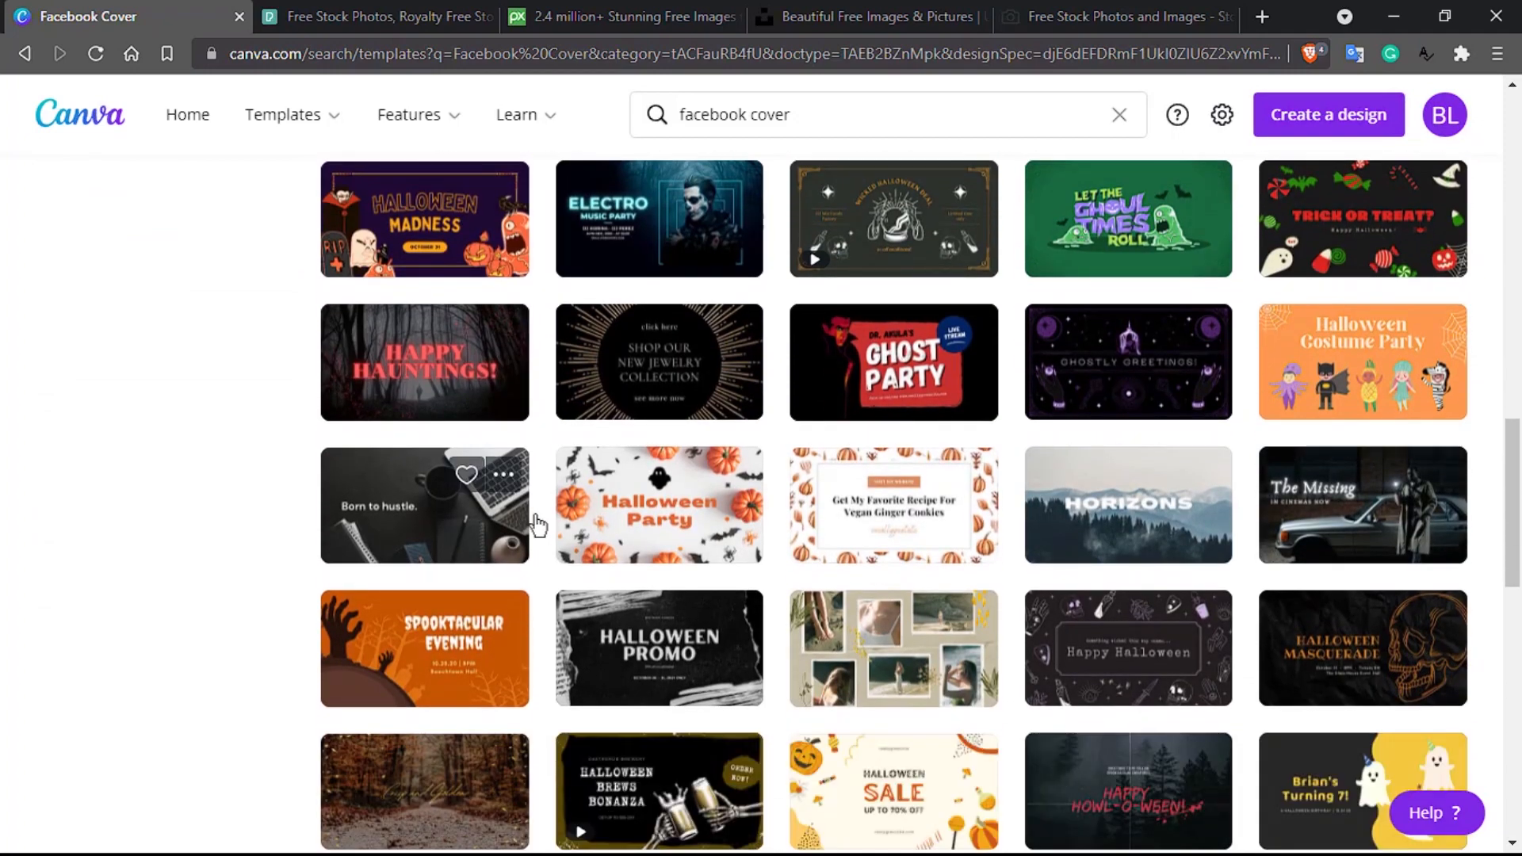
{"action": "left_click", "coordinate": [362, 511]}
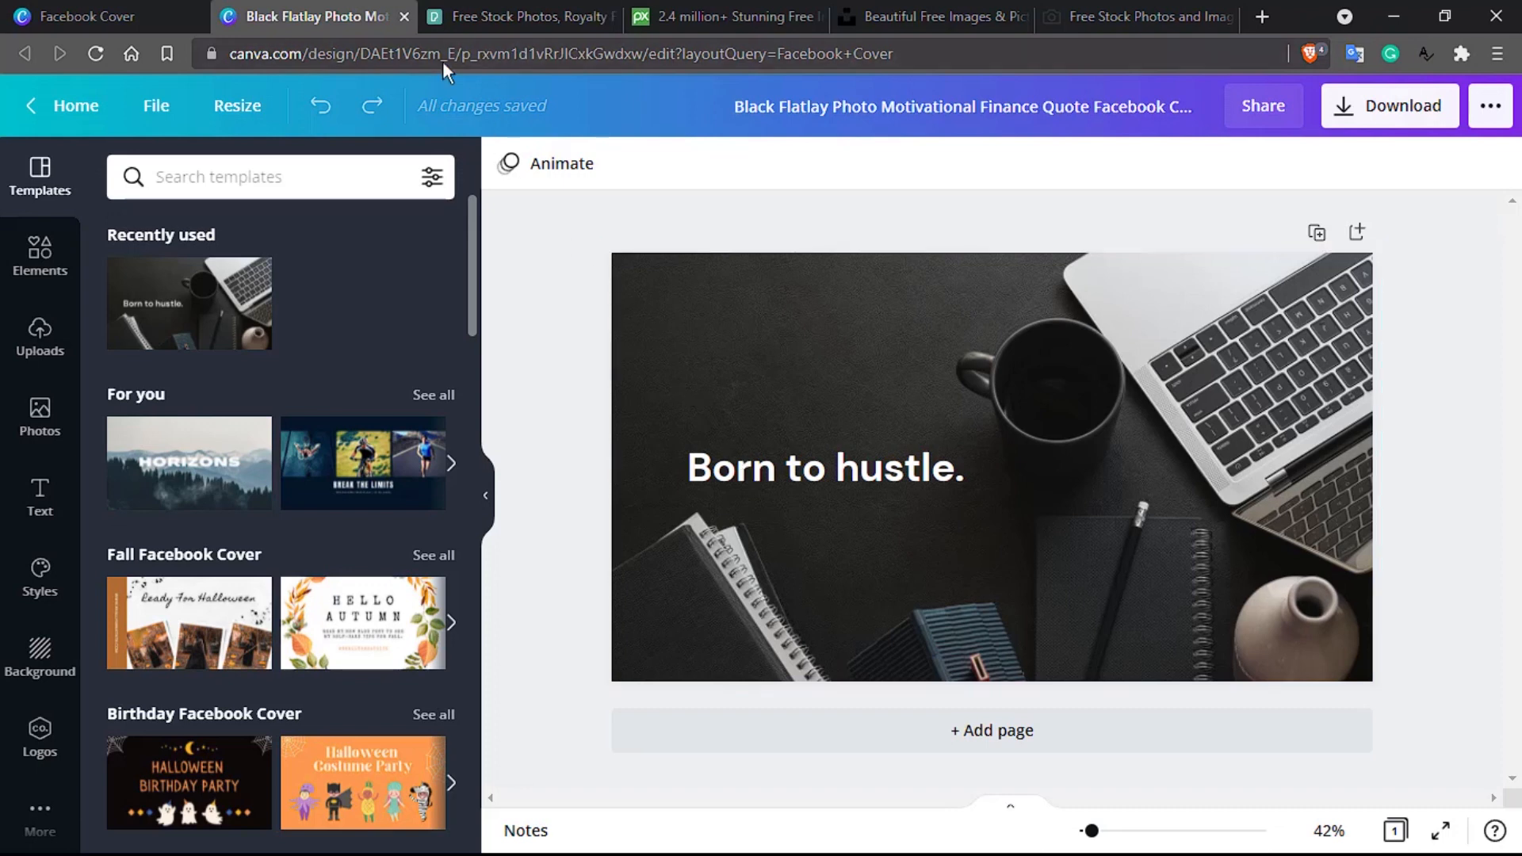
{"action": "left_click", "coordinate": [404, 16]}
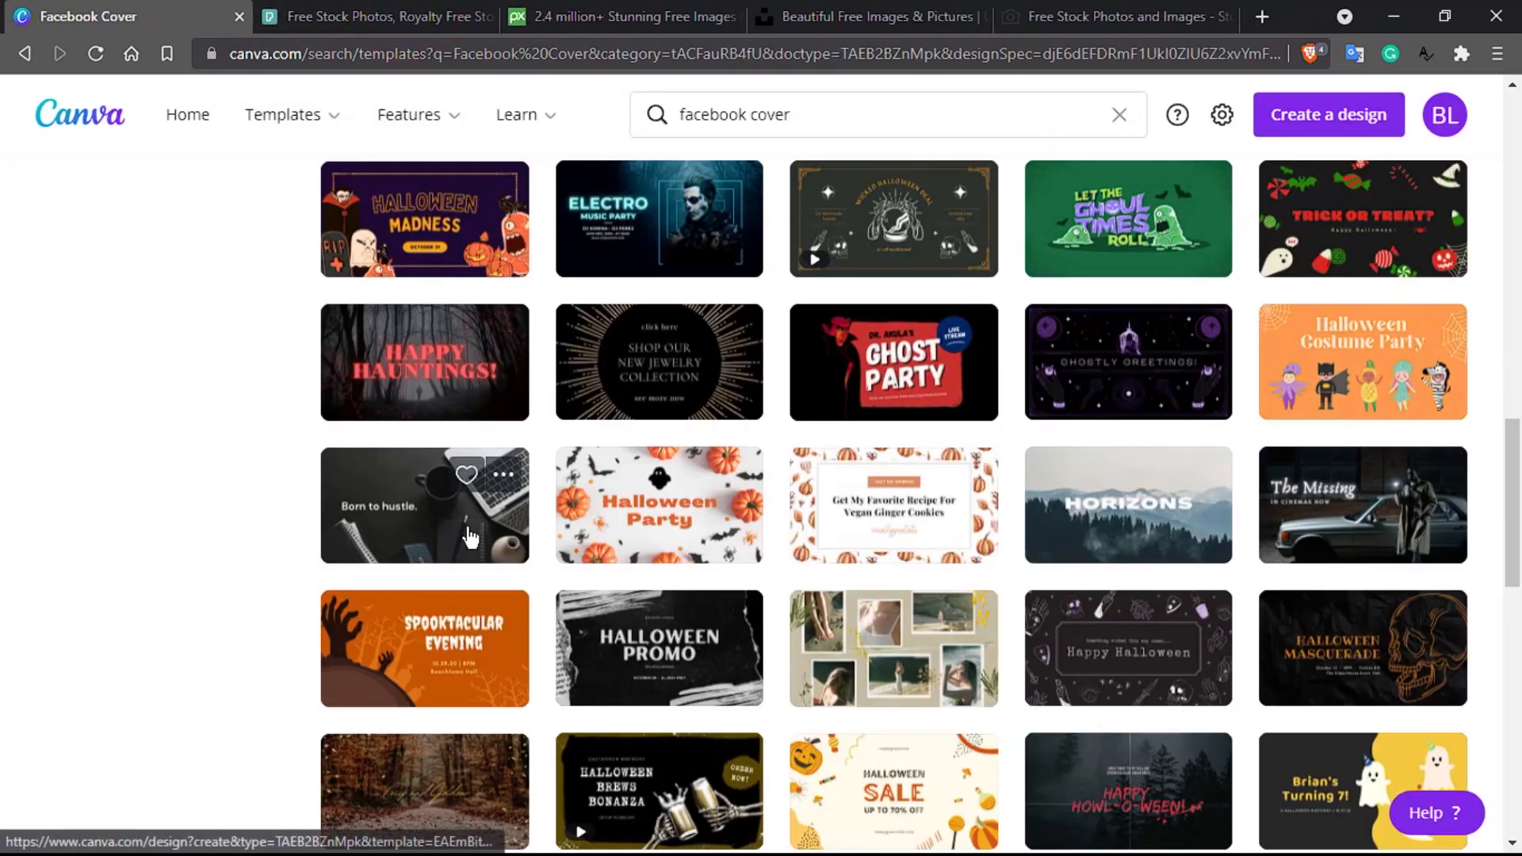
Step: Filter the Facebook Cover templates to the Simple style, leaving 920 results
{"action": "scroll", "coordinate": [466, 529], "scroll_direction": "down", "scroll_amount": 3}
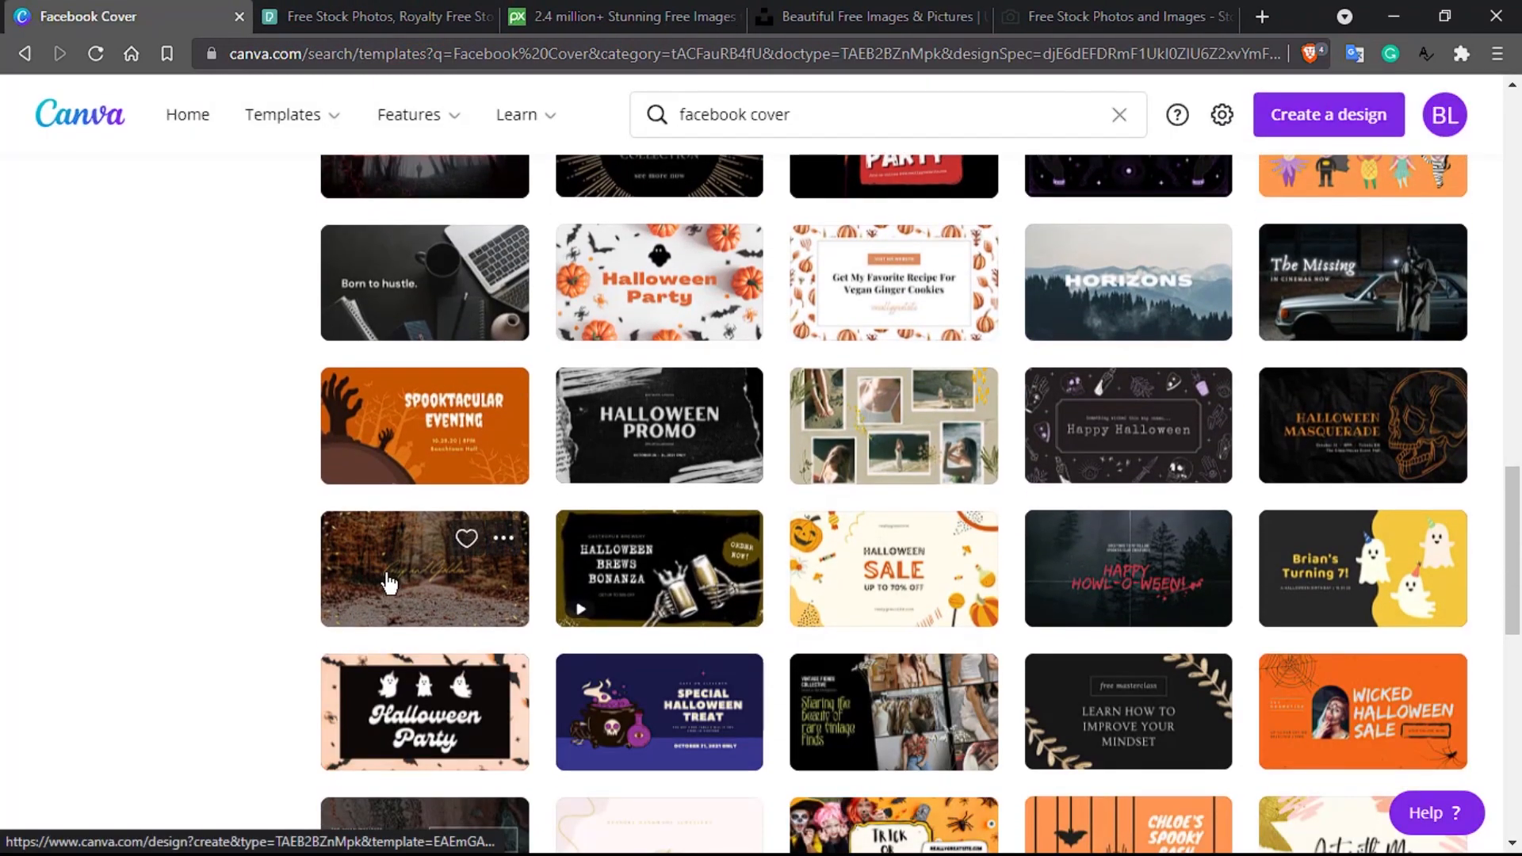
{"action": "scroll", "coordinate": [519, 571], "scroll_direction": "down", "scroll_amount": 7}
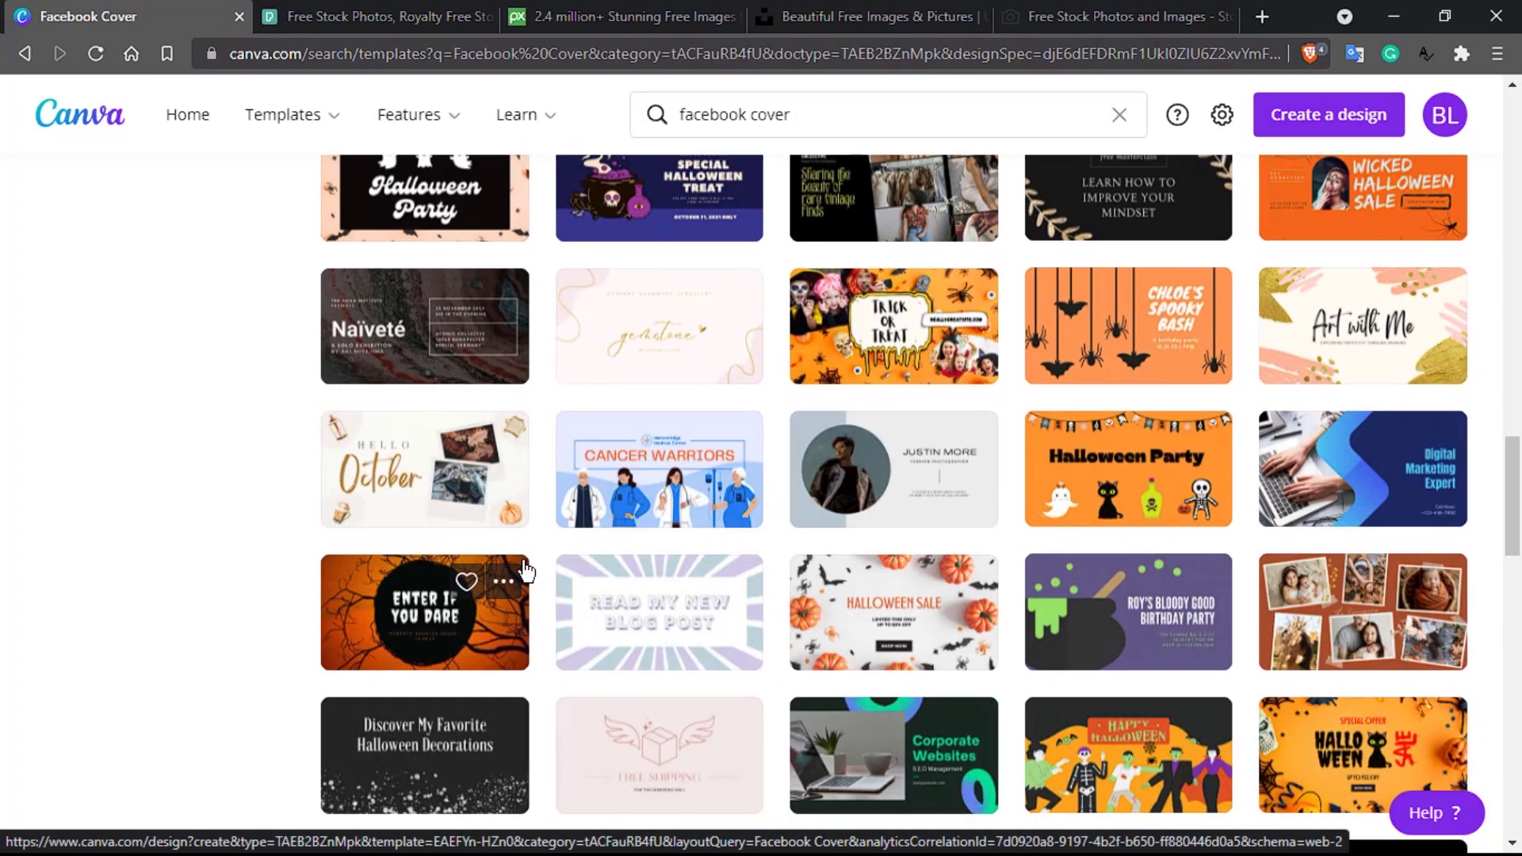
{"action": "scroll", "coordinate": [525, 569], "scroll_direction": "down", "scroll_amount": 5}
{"action": "scroll", "coordinate": [524, 569], "scroll_direction": "down", "scroll_amount": 2}
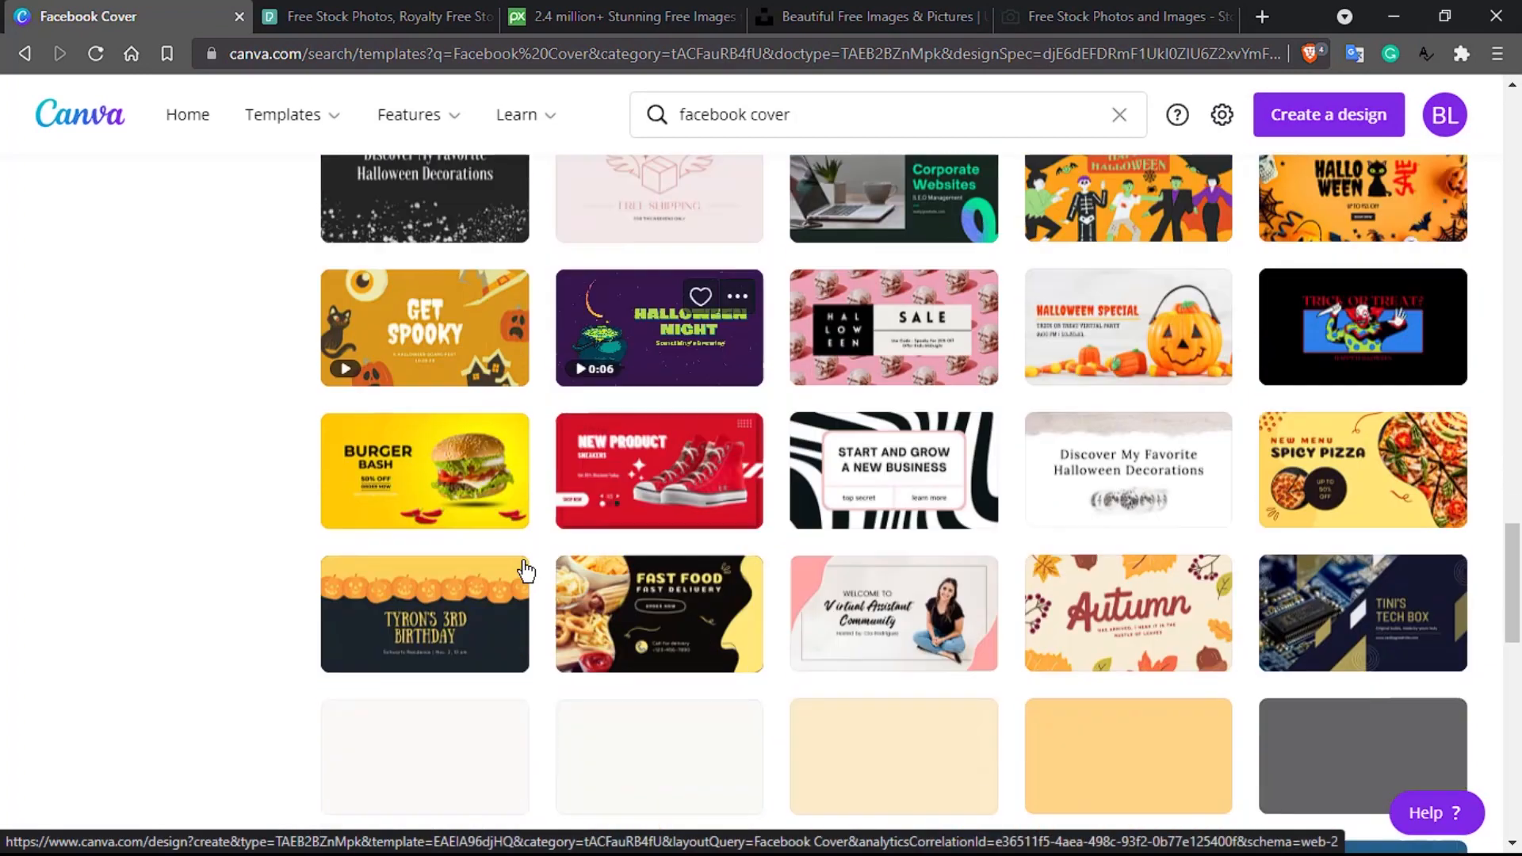
{"action": "scroll", "coordinate": [524, 569], "scroll_direction": "down", "scroll_amount": 3}
{"action": "scroll", "coordinate": [524, 569], "scroll_direction": "up", "scroll_amount": 3}
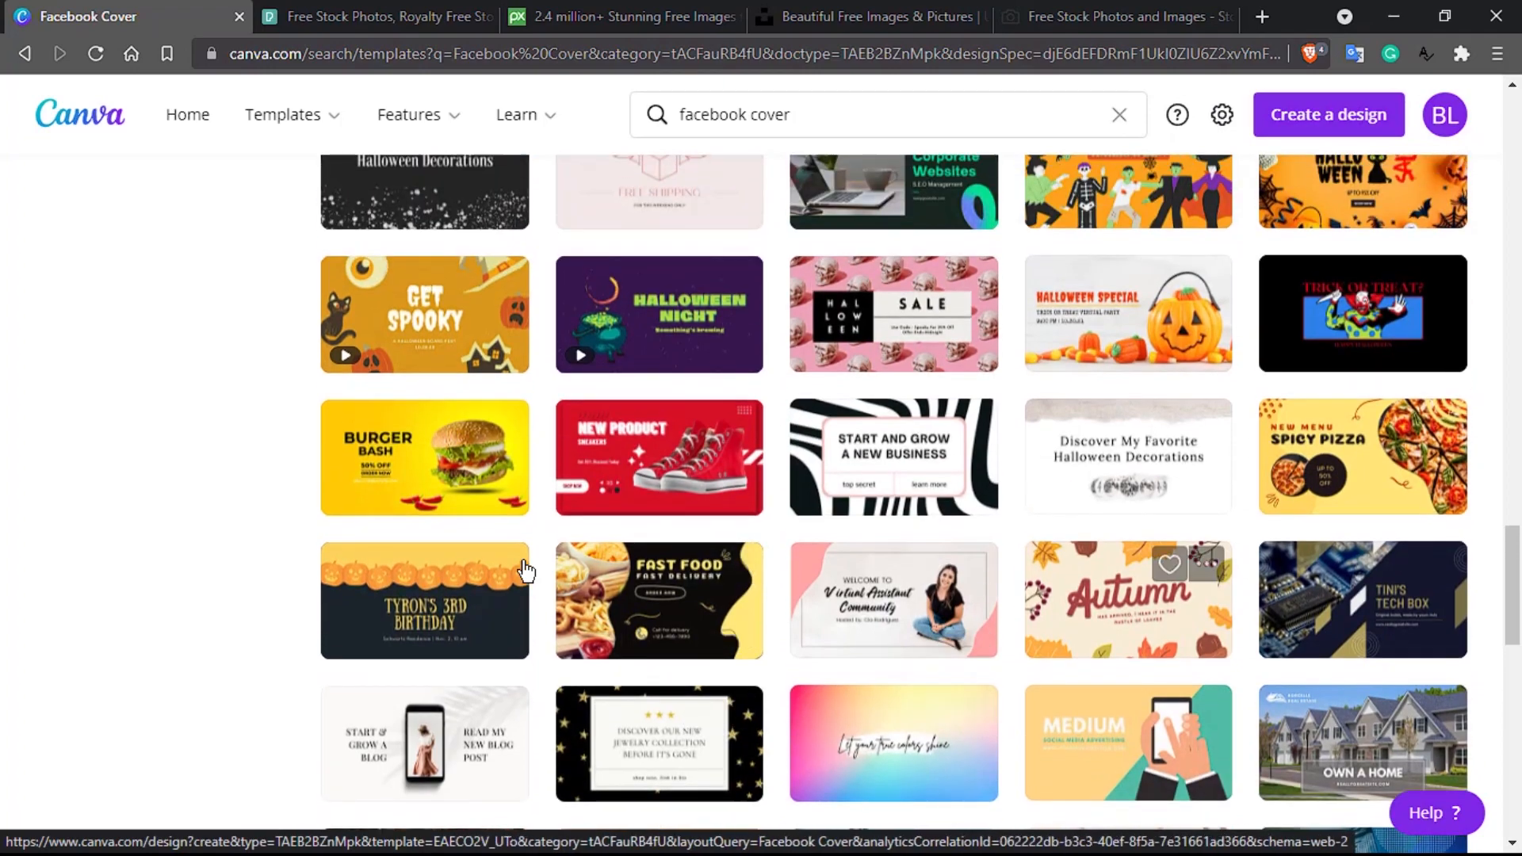
{"action": "scroll", "coordinate": [557, 577], "scroll_direction": "up", "scroll_amount": 20}
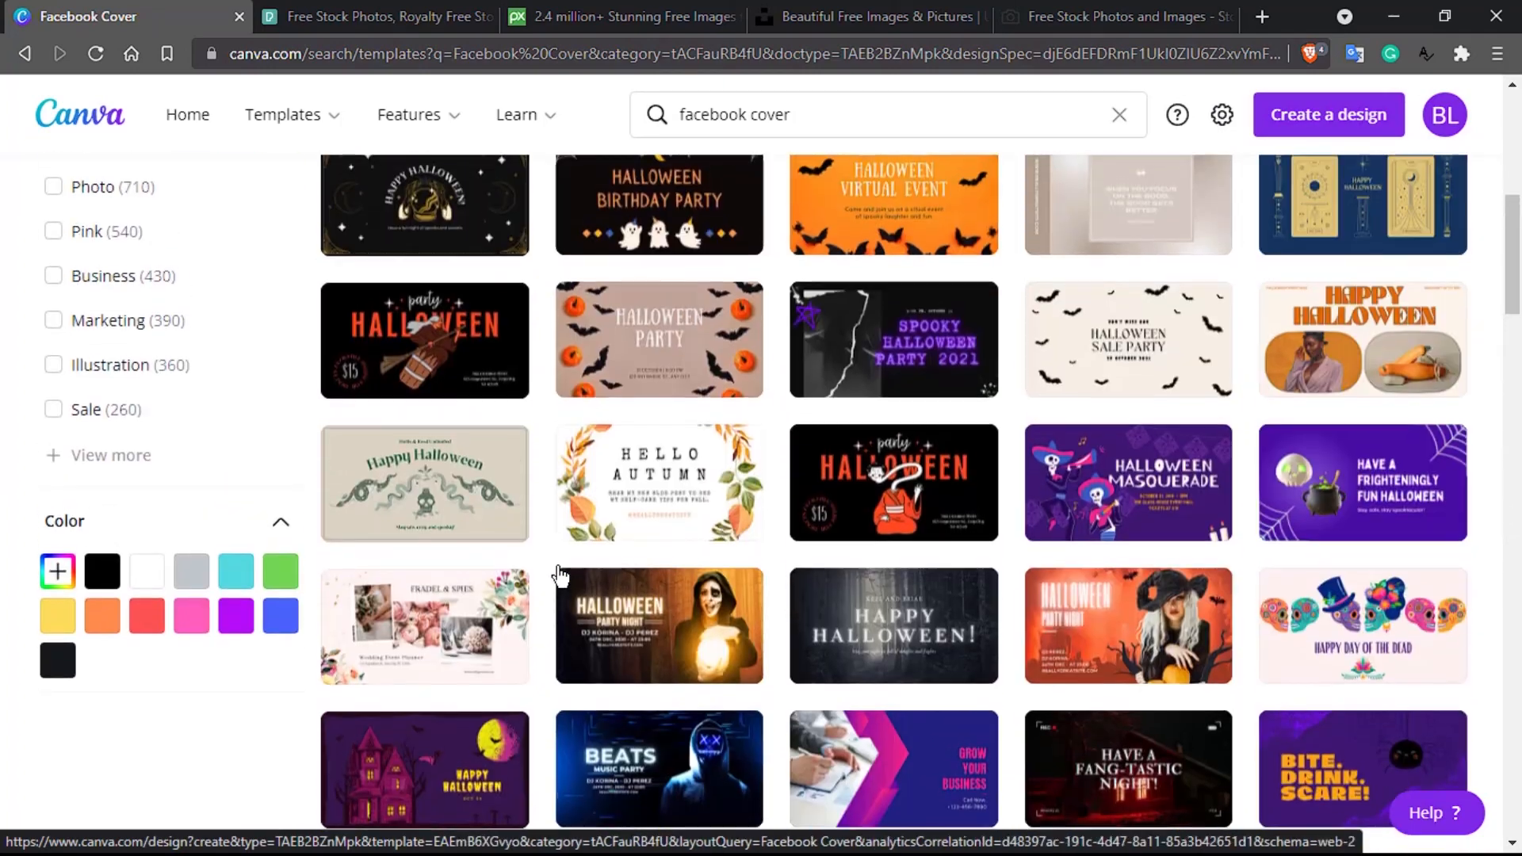
{"action": "scroll", "coordinate": [558, 577], "scroll_direction": "up", "scroll_amount": 8}
{"action": "left_click", "coordinate": [57, 491]}
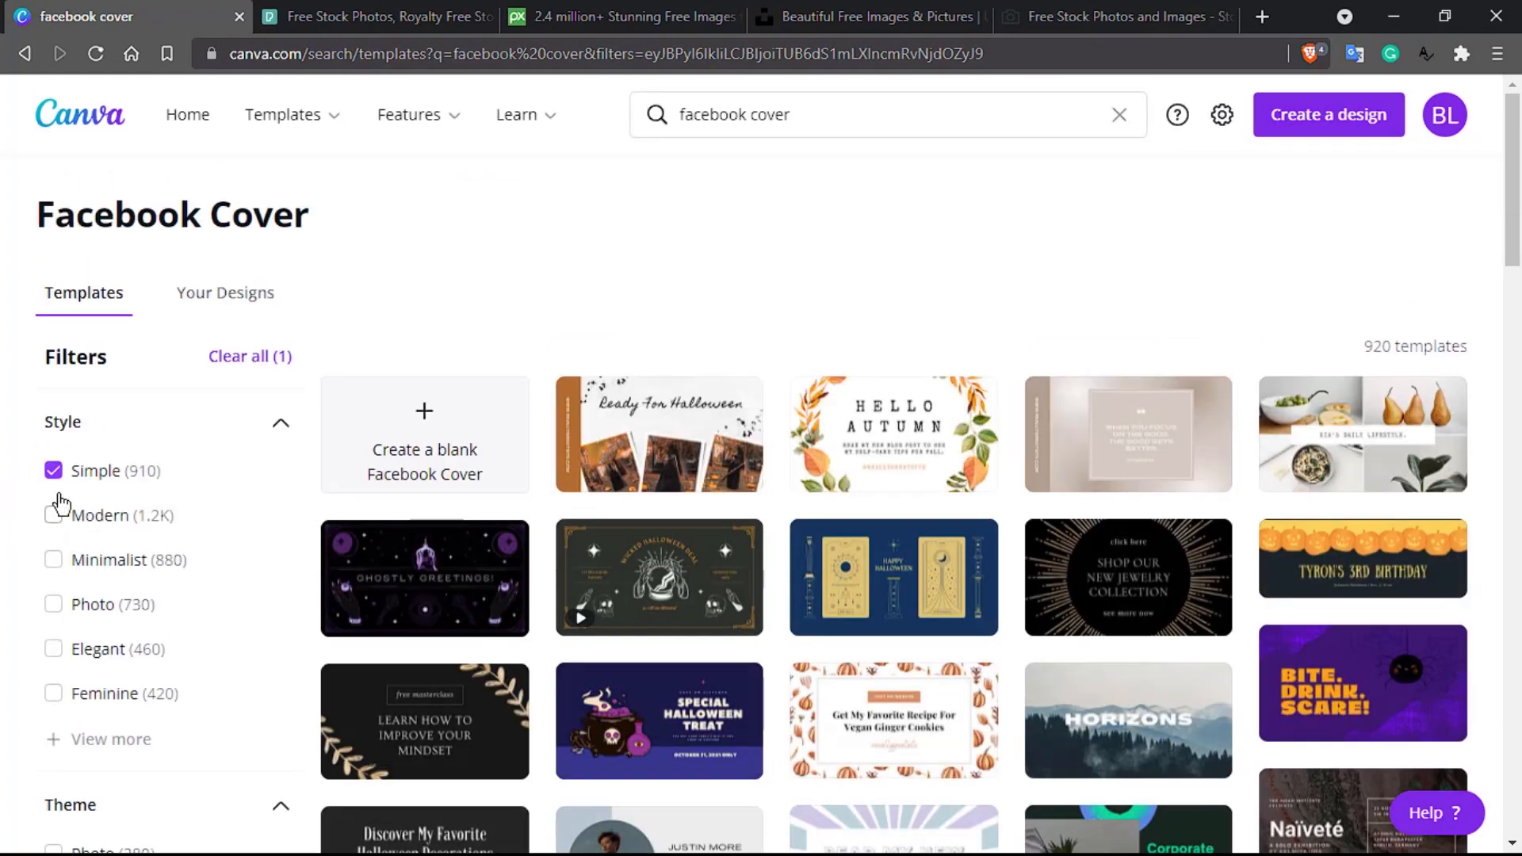
Step: Add the Minimalist style filter (1,164 results), then create a blank Facebook Cover design
{"action": "left_click", "coordinate": [53, 561]}
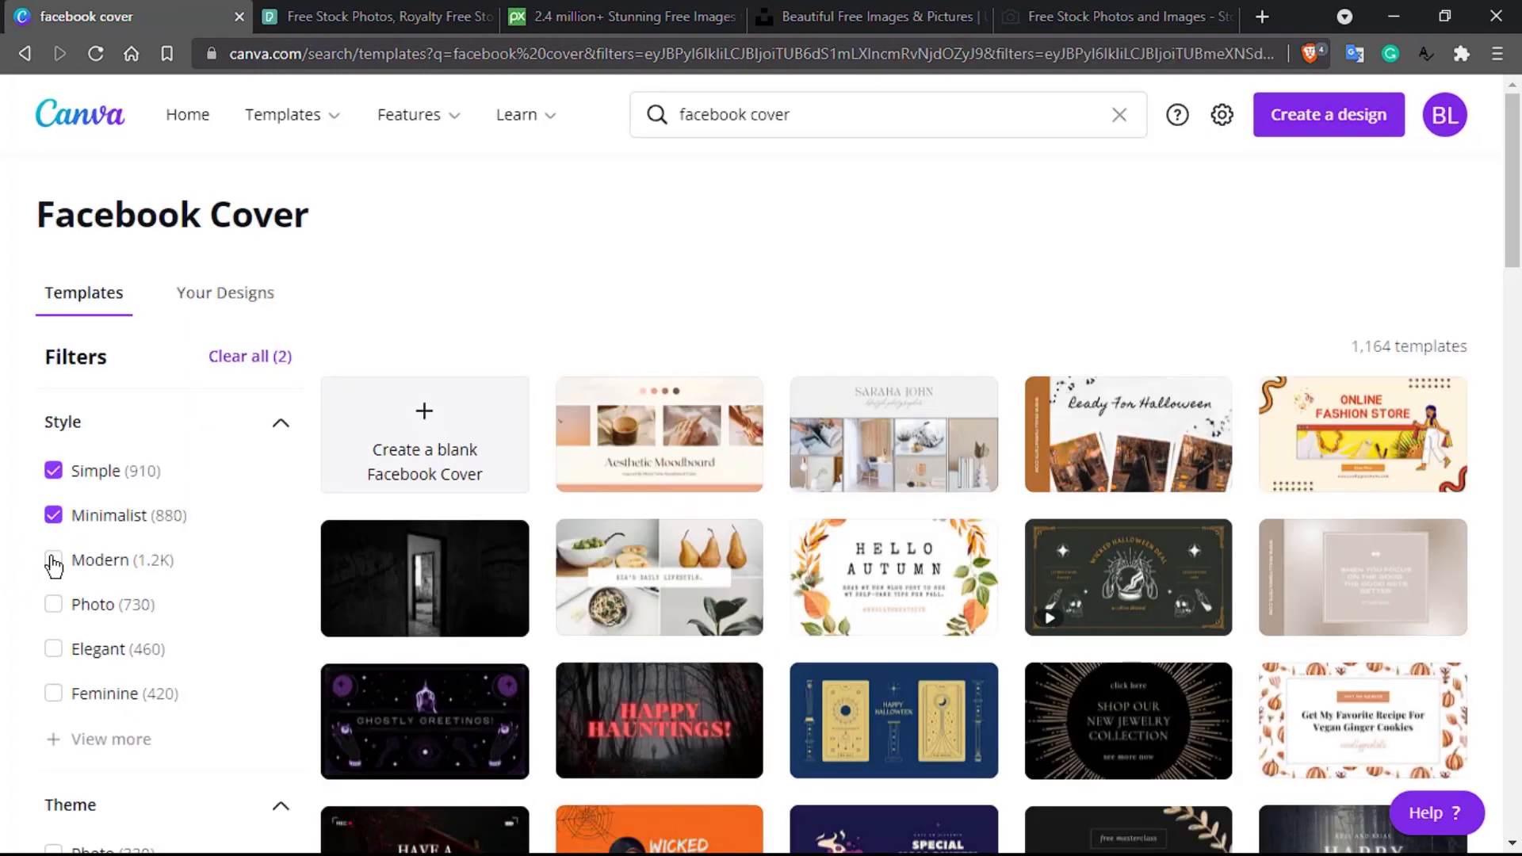
{"action": "scroll", "coordinate": [53, 565], "scroll_direction": "down", "scroll_amount": 1}
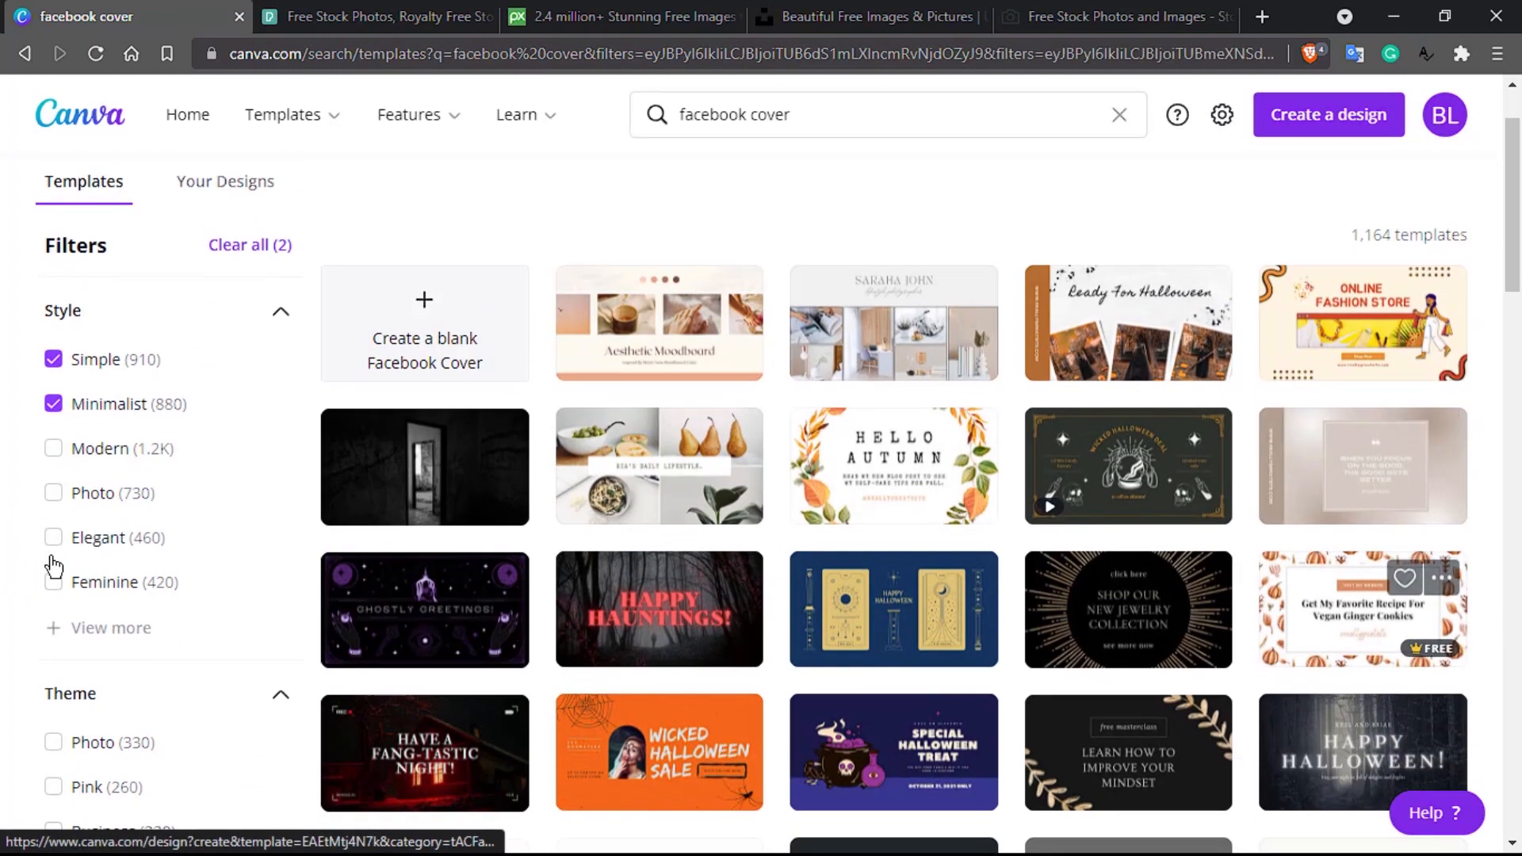
{"action": "scroll", "coordinate": [670, 649], "scroll_direction": "down", "scroll_amount": 3}
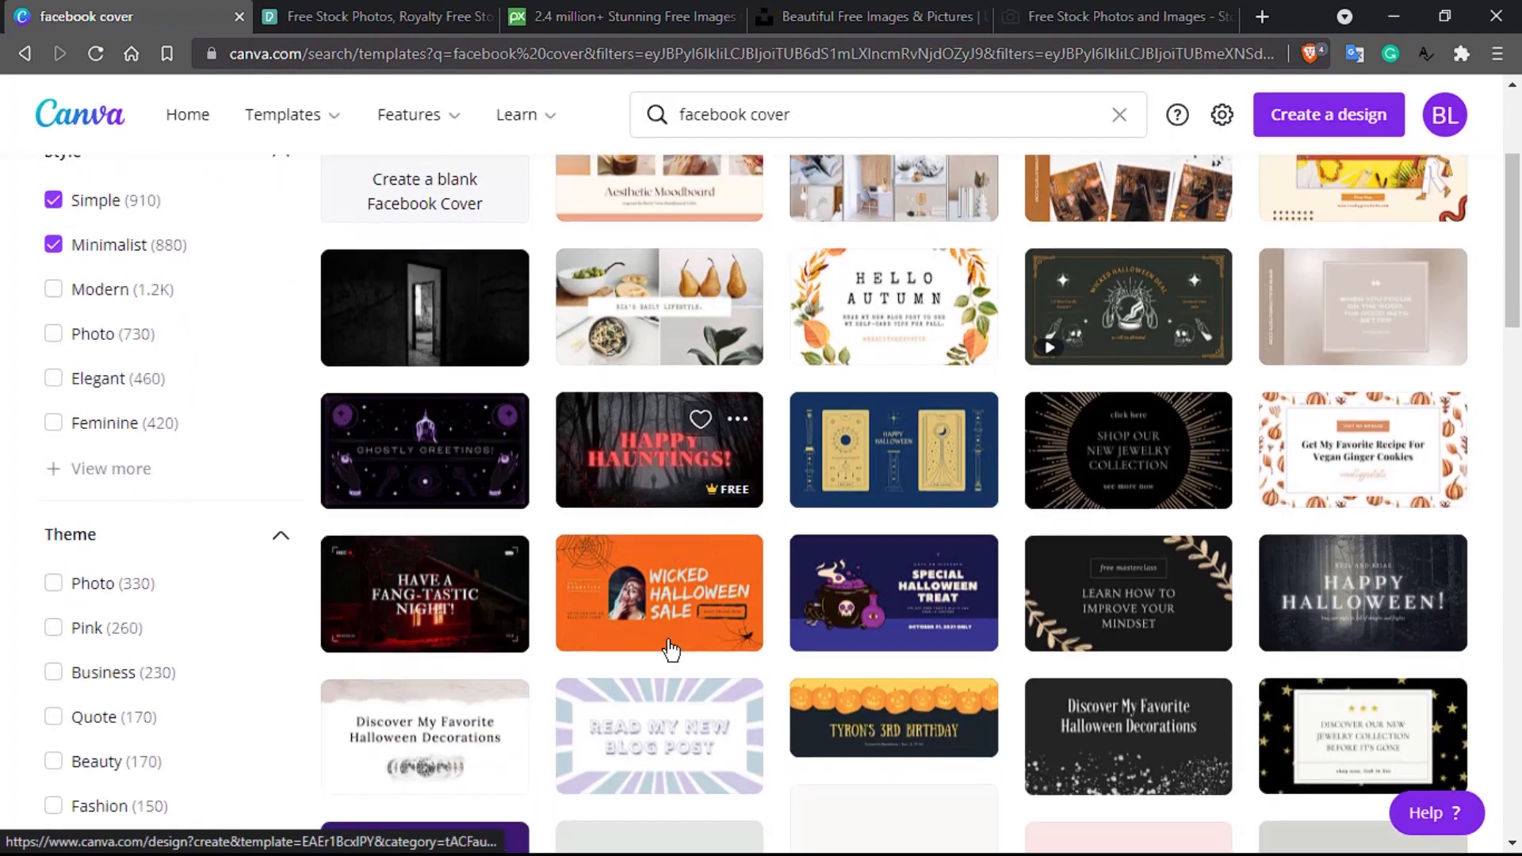
{"action": "scroll", "coordinate": [542, 703], "scroll_direction": "down", "scroll_amount": 3}
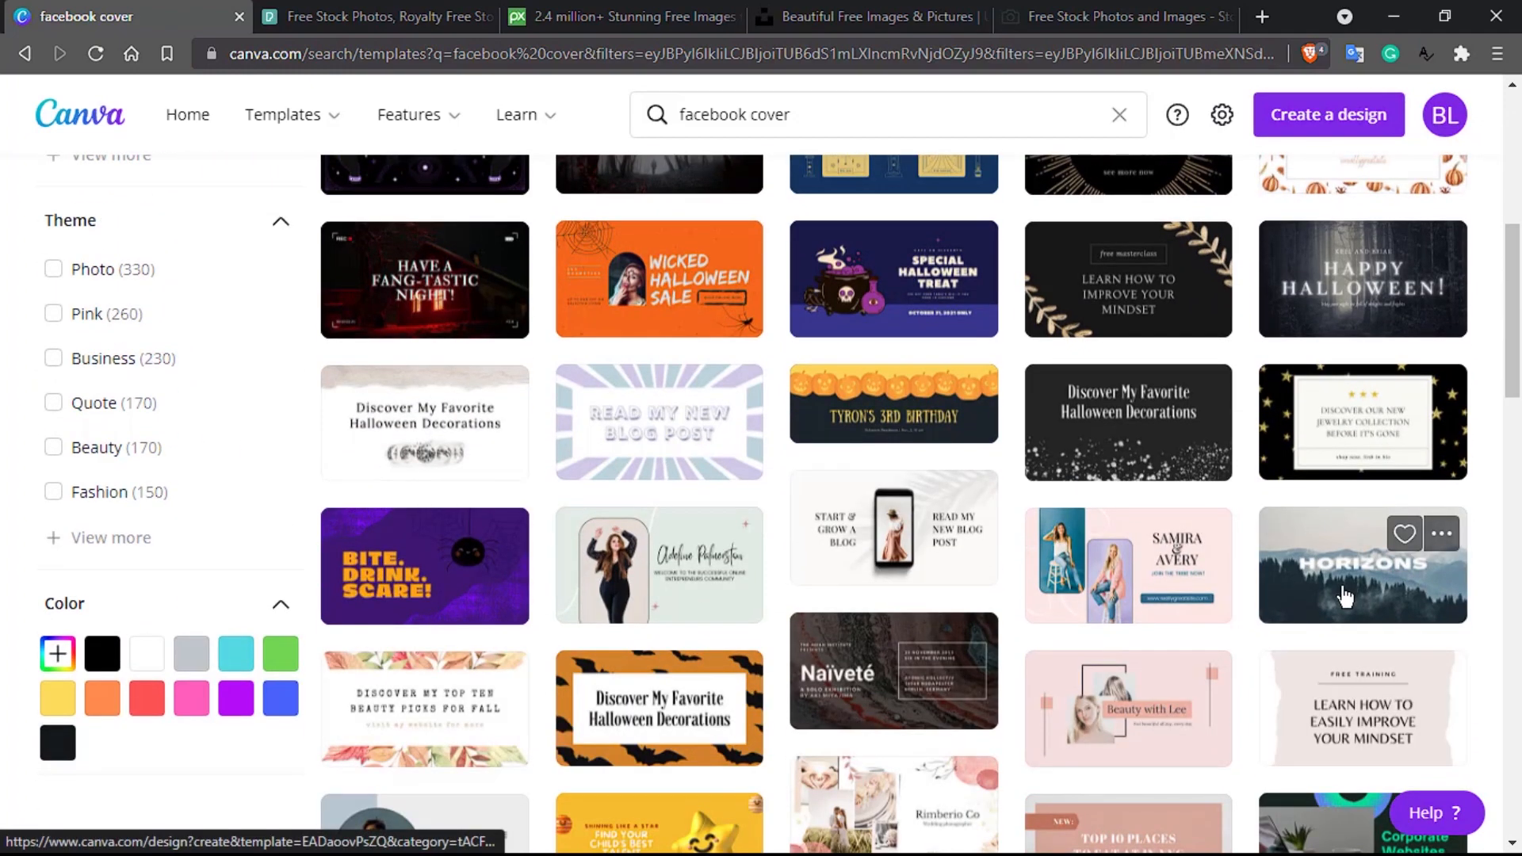
{"action": "scroll", "coordinate": [951, 555], "scroll_direction": "up", "scroll_amount": 7}
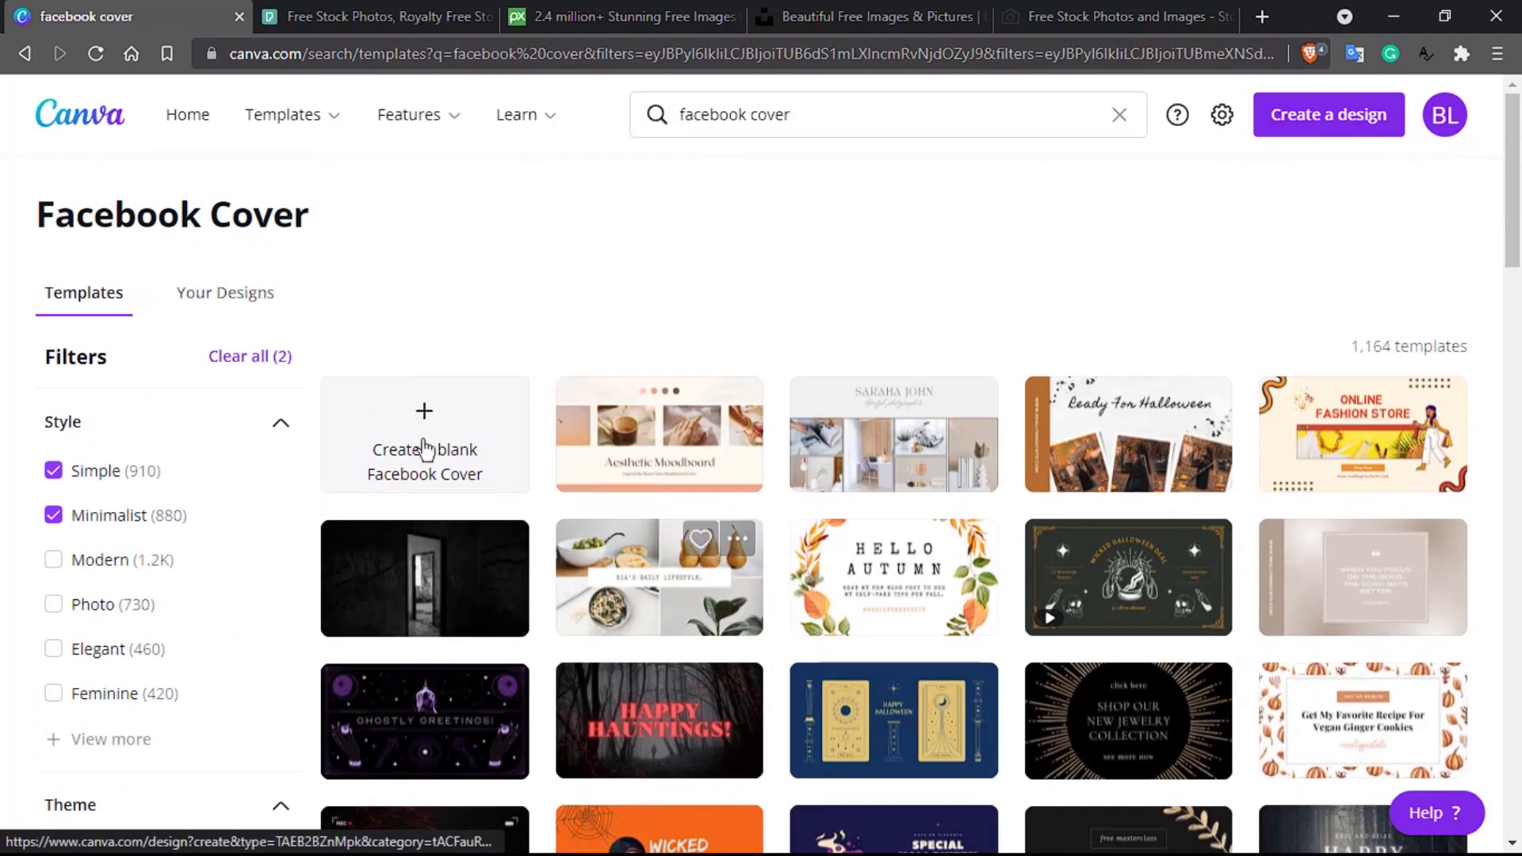
{"action": "left_click", "coordinate": [420, 442]}
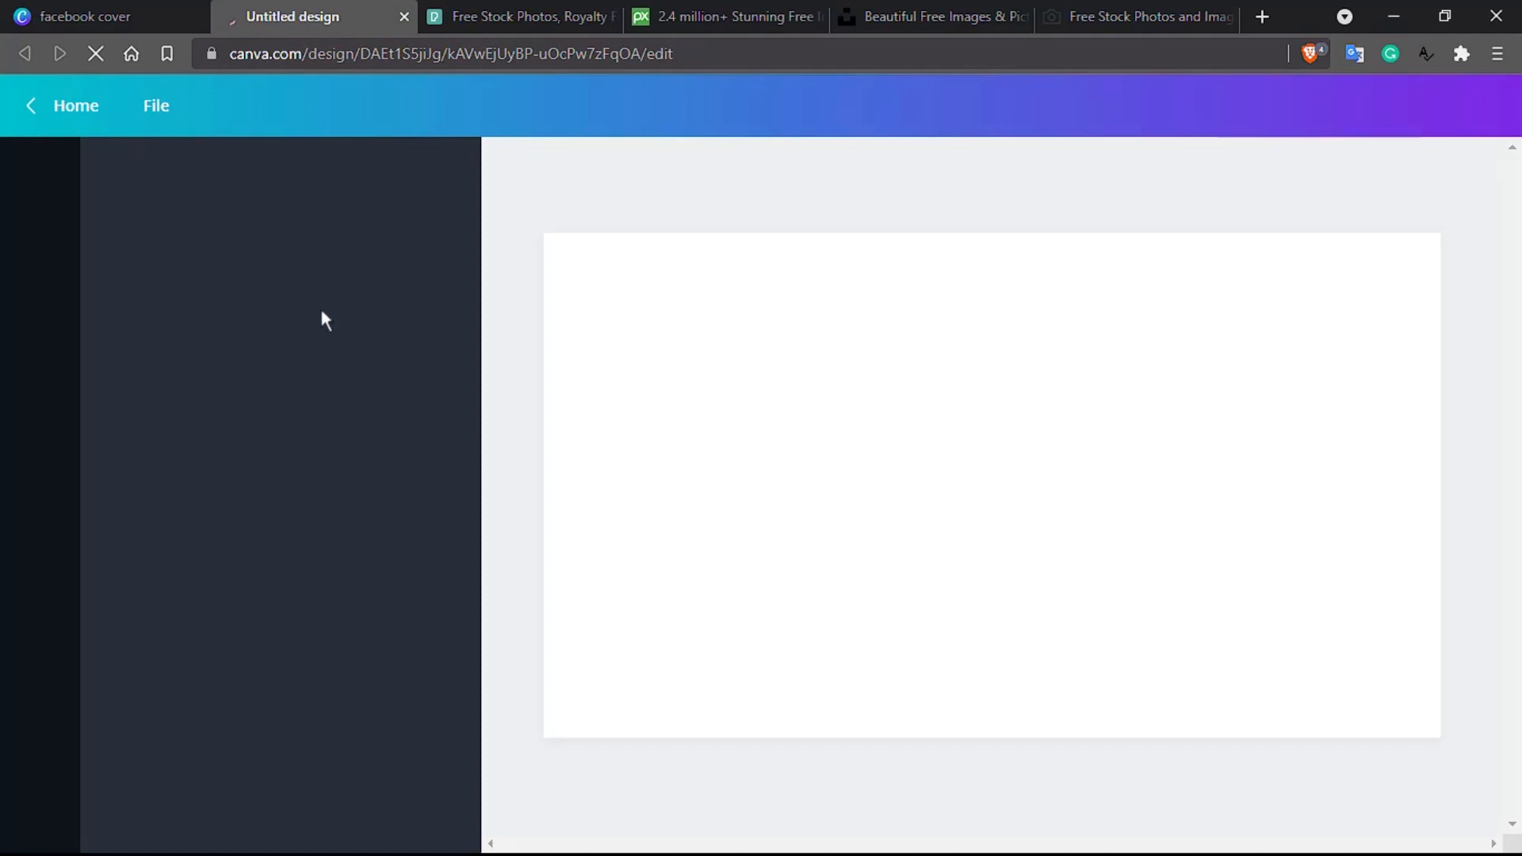
Step: Title the blank Facebook Cover design 'Cover for Online tutor'
{"action": "left_click", "coordinate": [84, 2]}
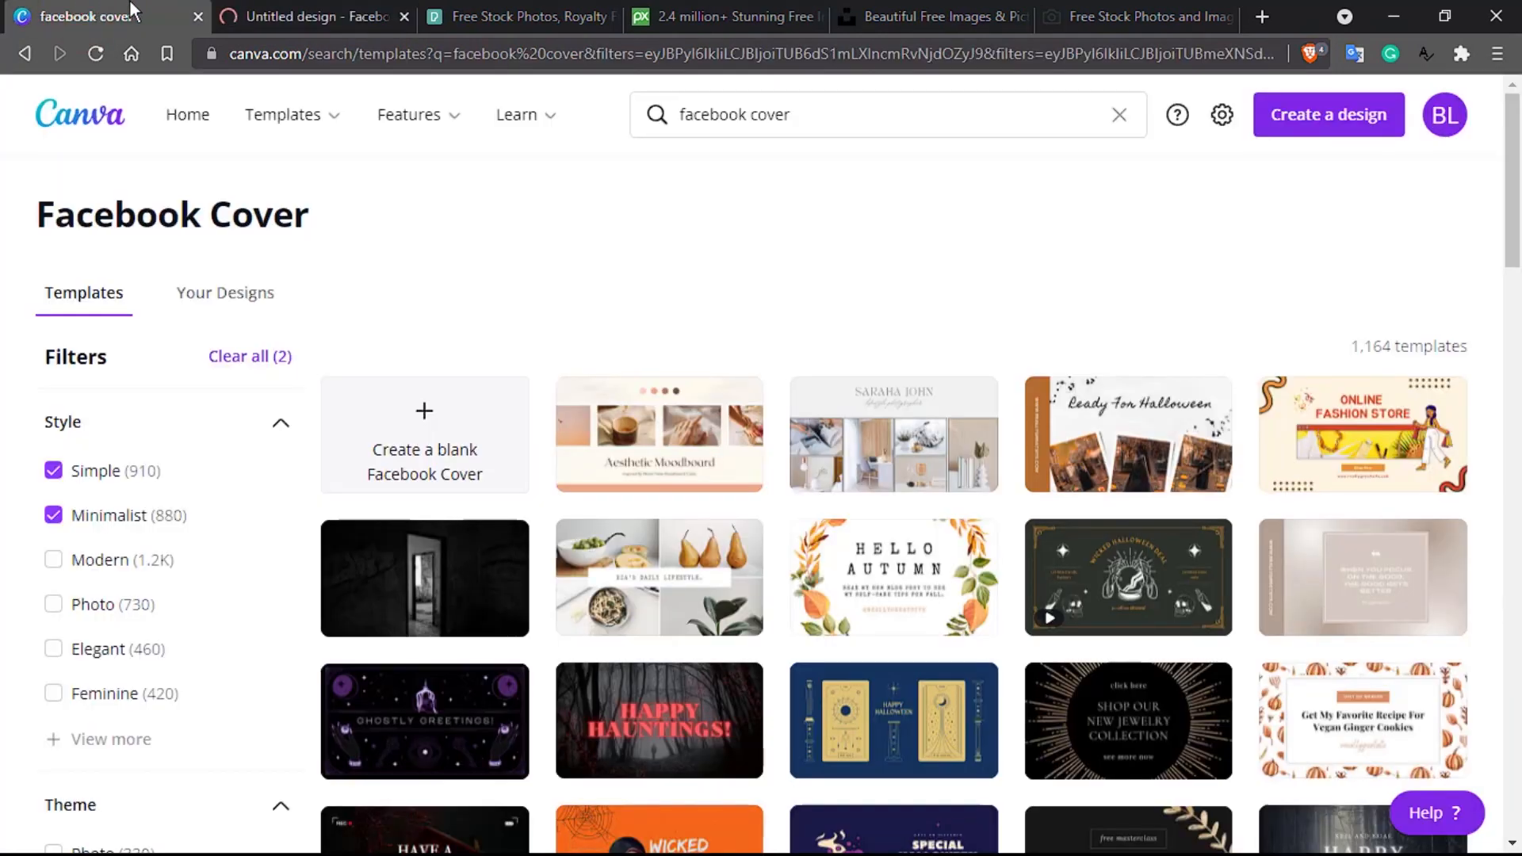
{"action": "left_click", "coordinate": [290, 9]}
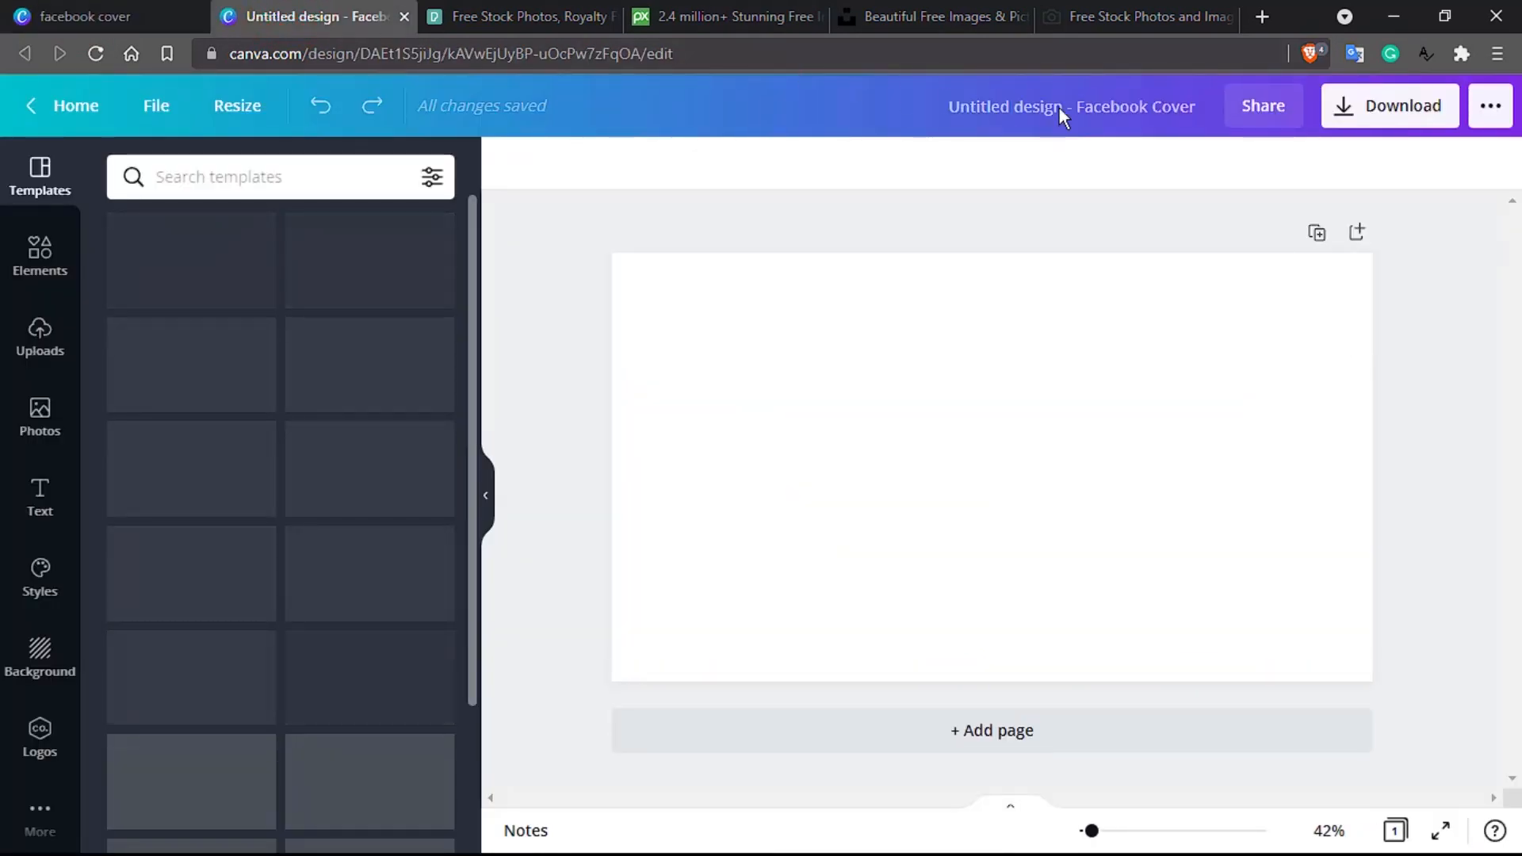
{"action": "left_click", "coordinate": [1059, 107]}
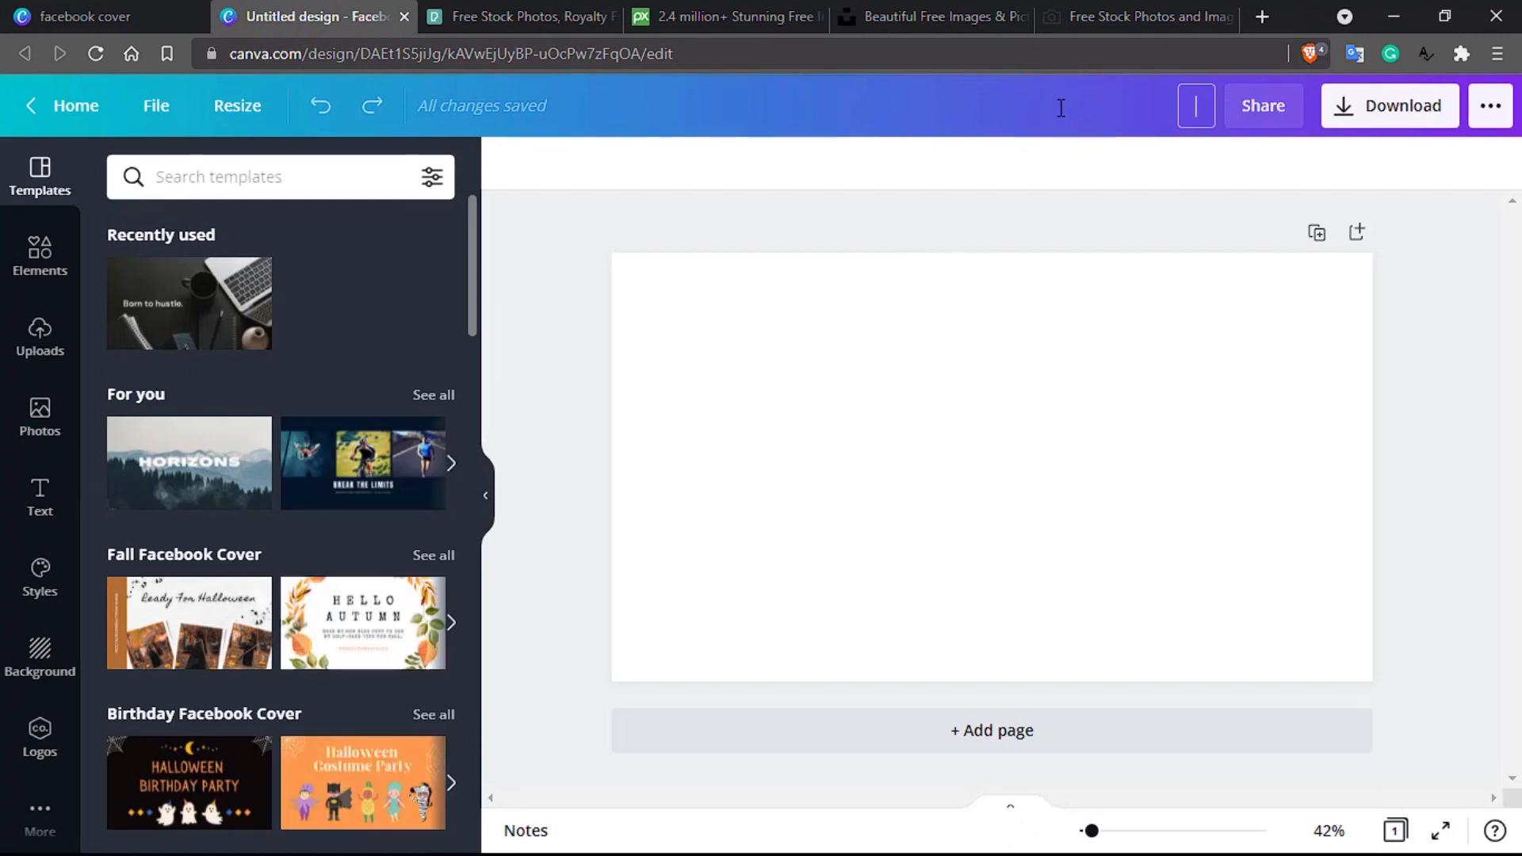
{"action": "type", "text": "Cover"}
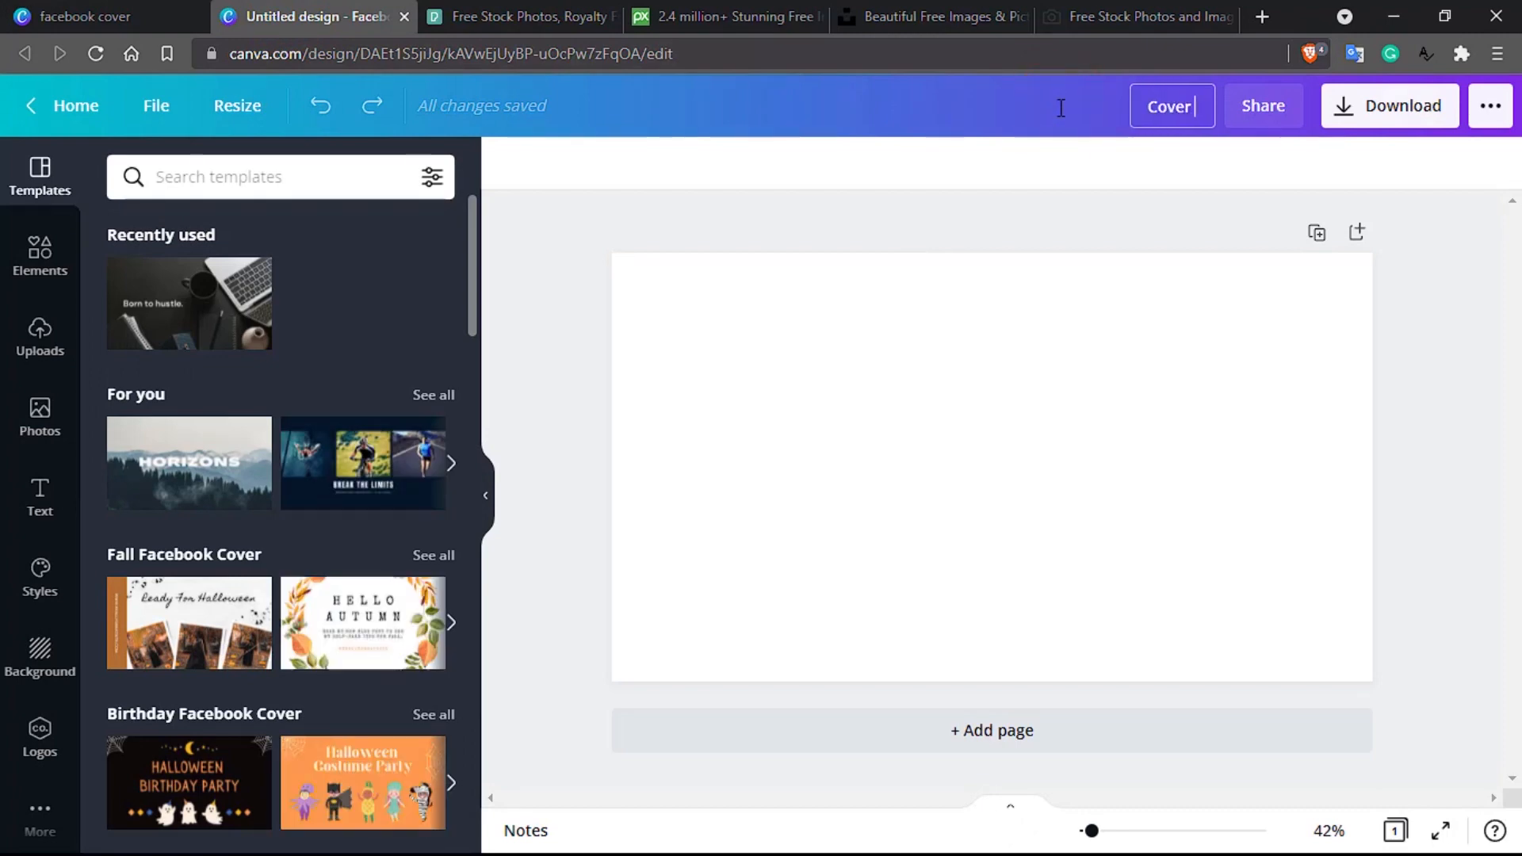
{"action": "type", "text": " for Onl"}
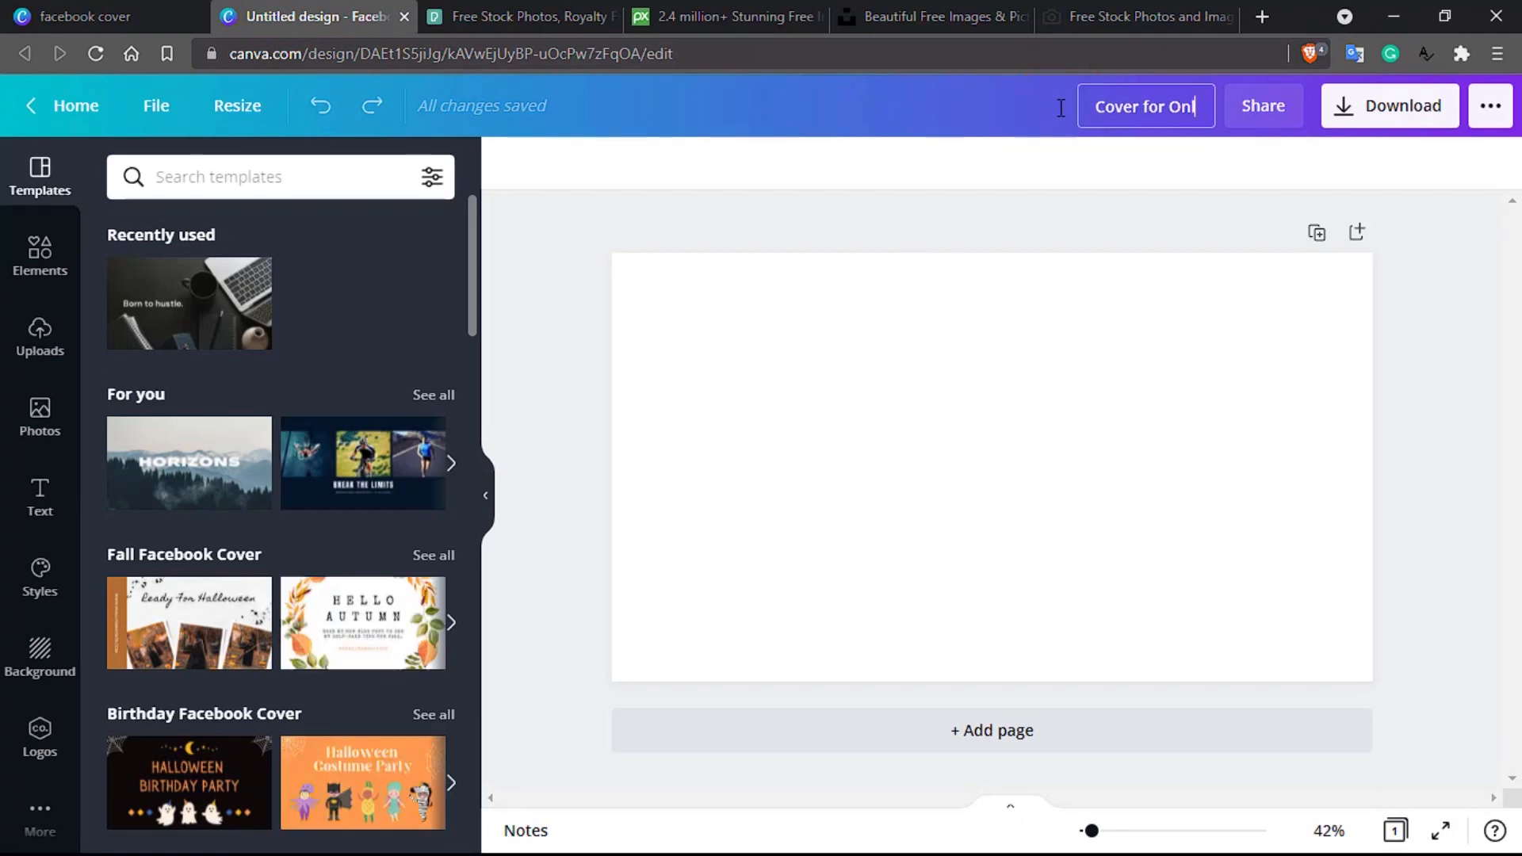
{"action": "type", "text": "ine tutor"}
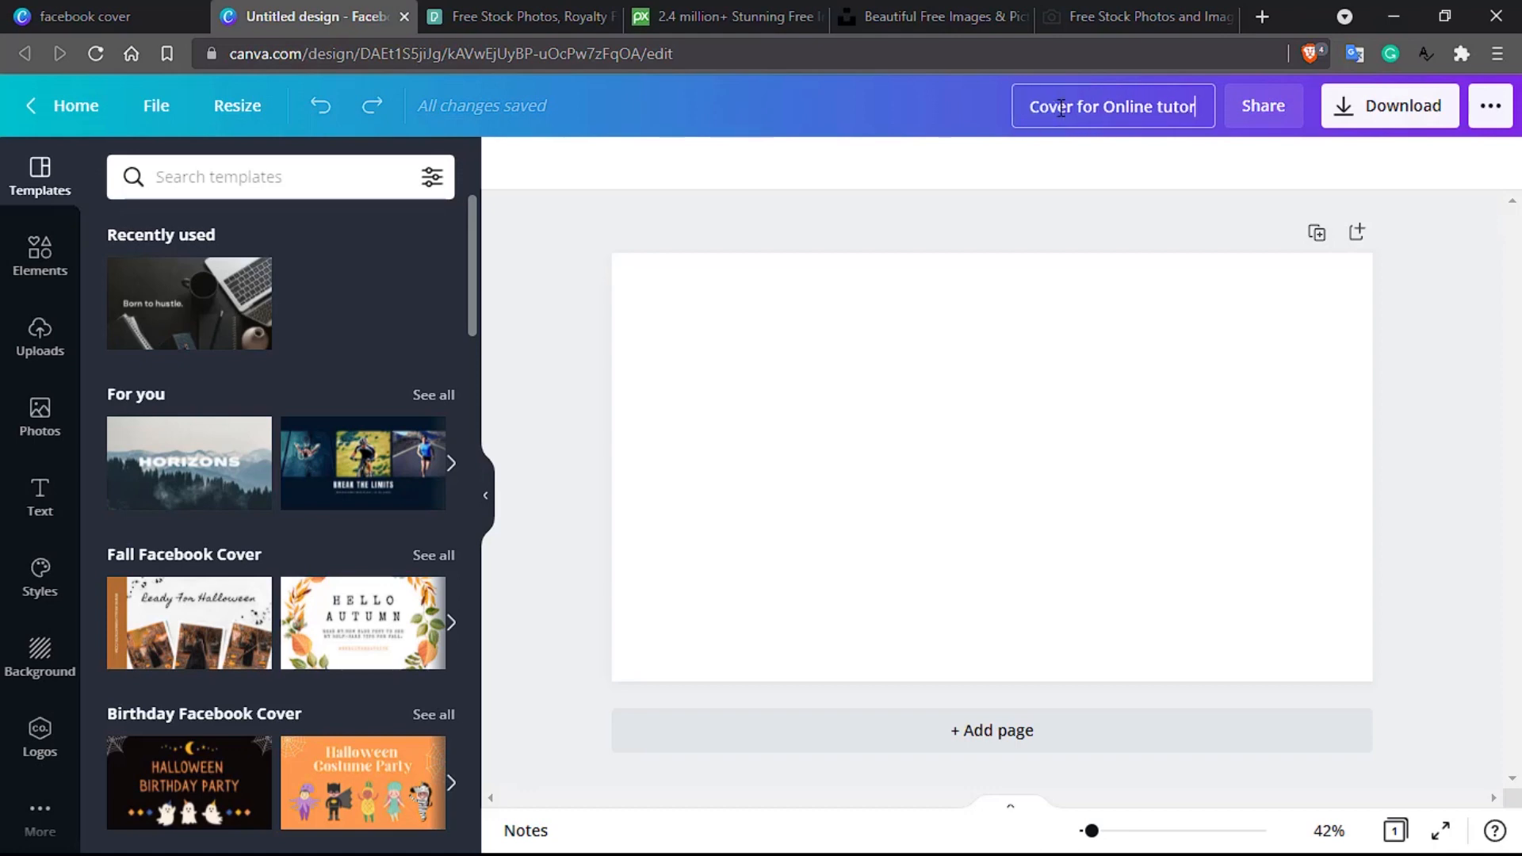
{"action": "key", "text": "Return"}
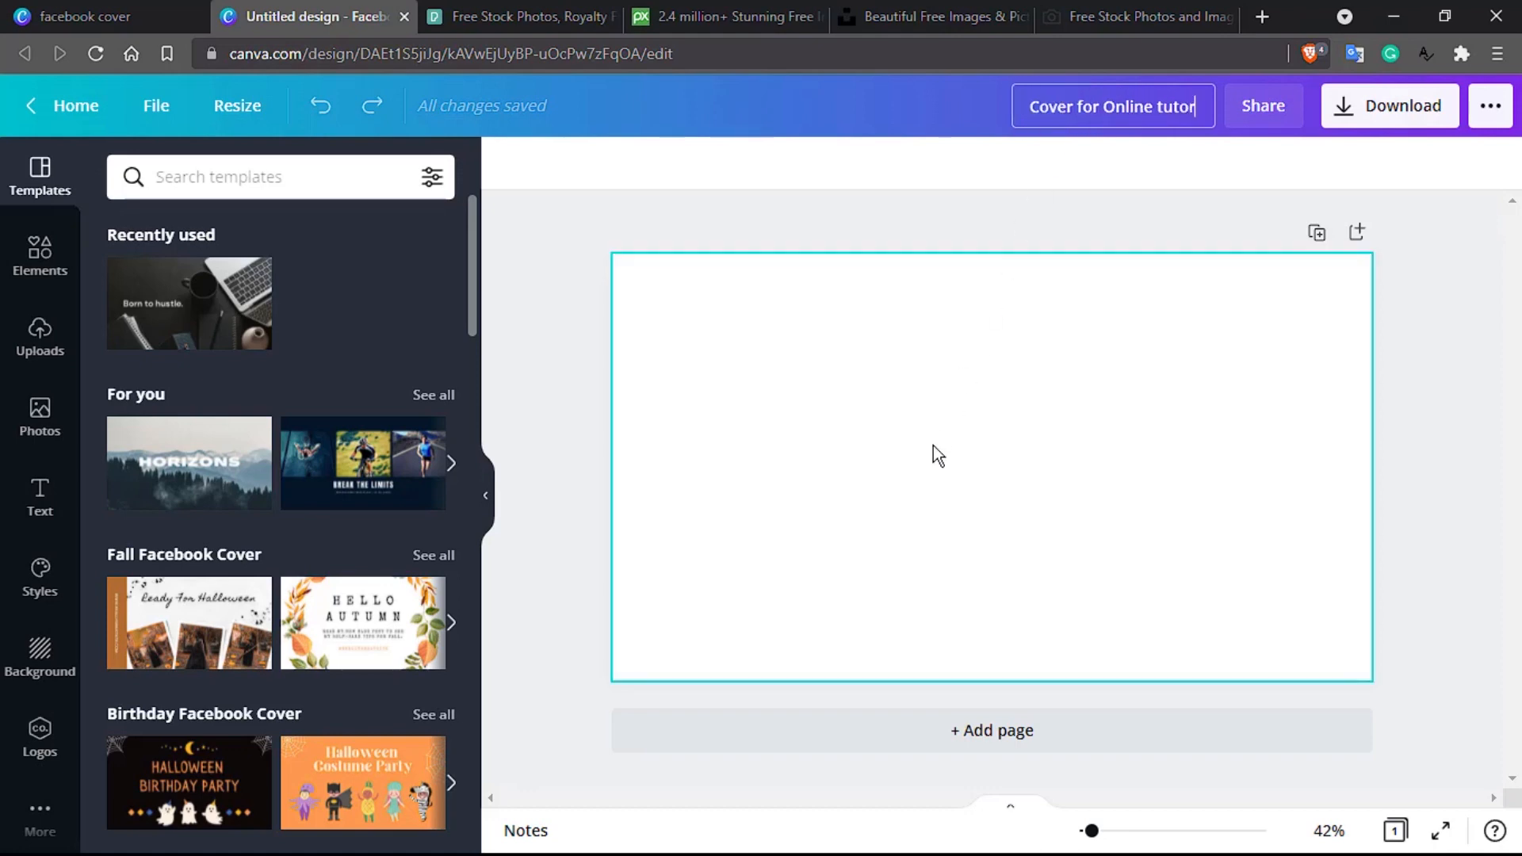
{"action": "scroll", "coordinate": [274, 428], "scroll_direction": "down", "scroll_amount": 4}
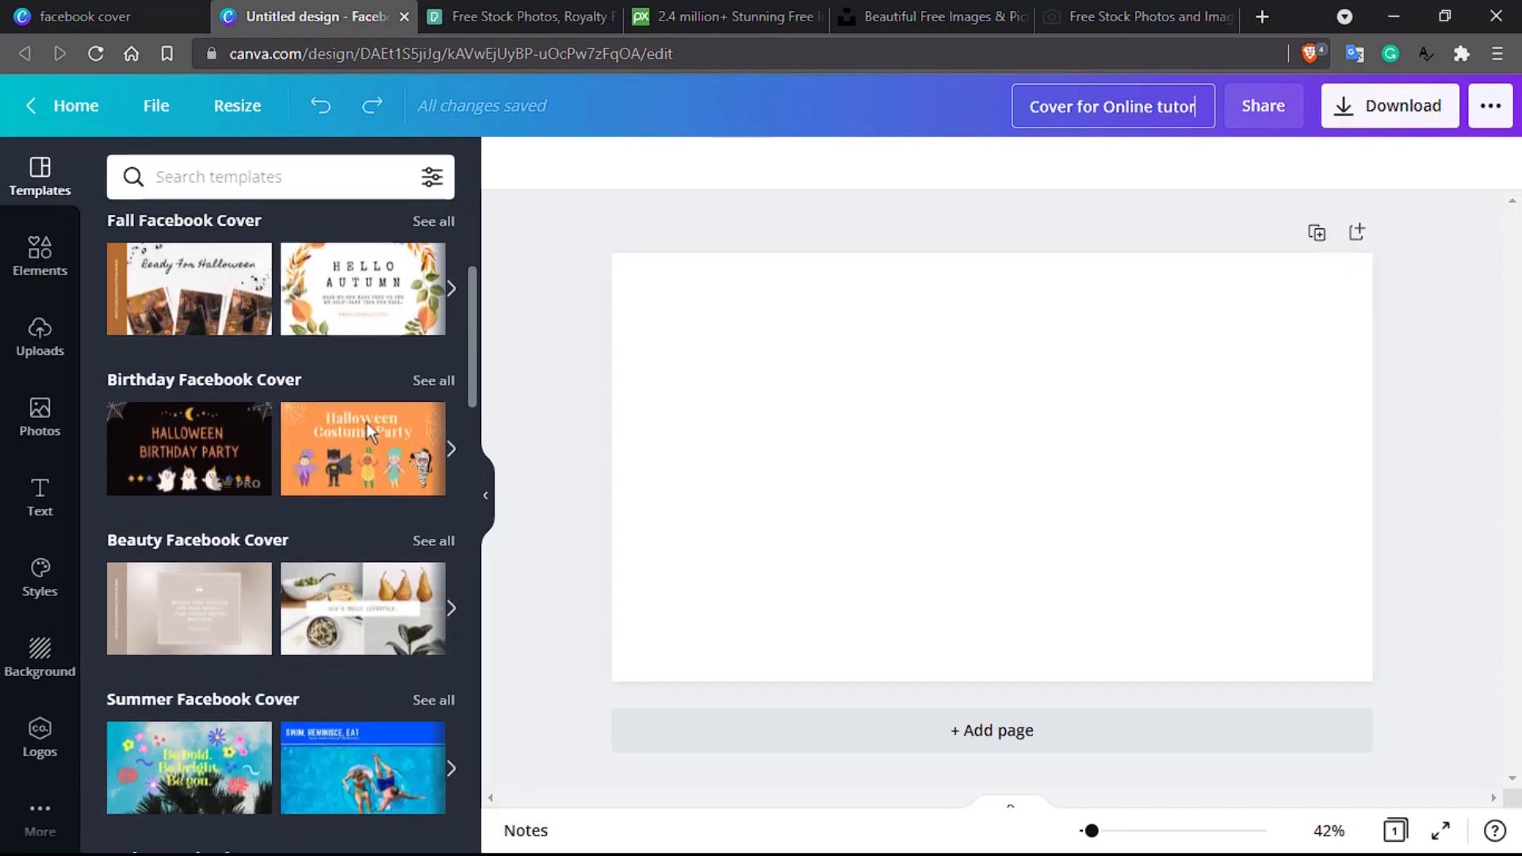
{"action": "scroll", "coordinate": [270, 476], "scroll_direction": "down", "scroll_amount": 3}
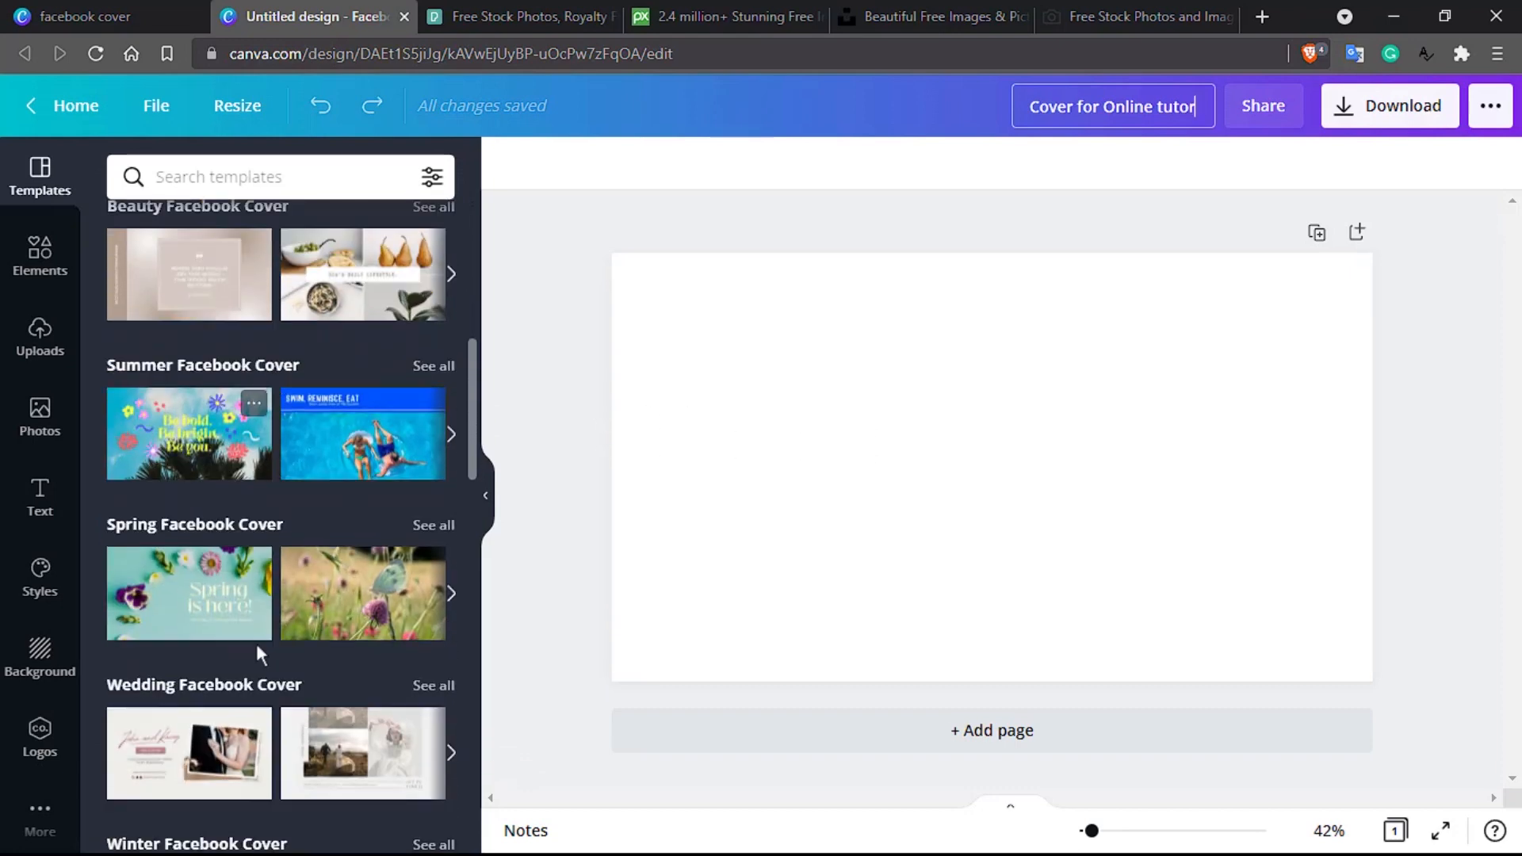
{"action": "scroll", "coordinate": [254, 674], "scroll_direction": "up", "scroll_amount": 2}
{"action": "scroll", "coordinate": [255, 672], "scroll_direction": "up", "scroll_amount": 5}
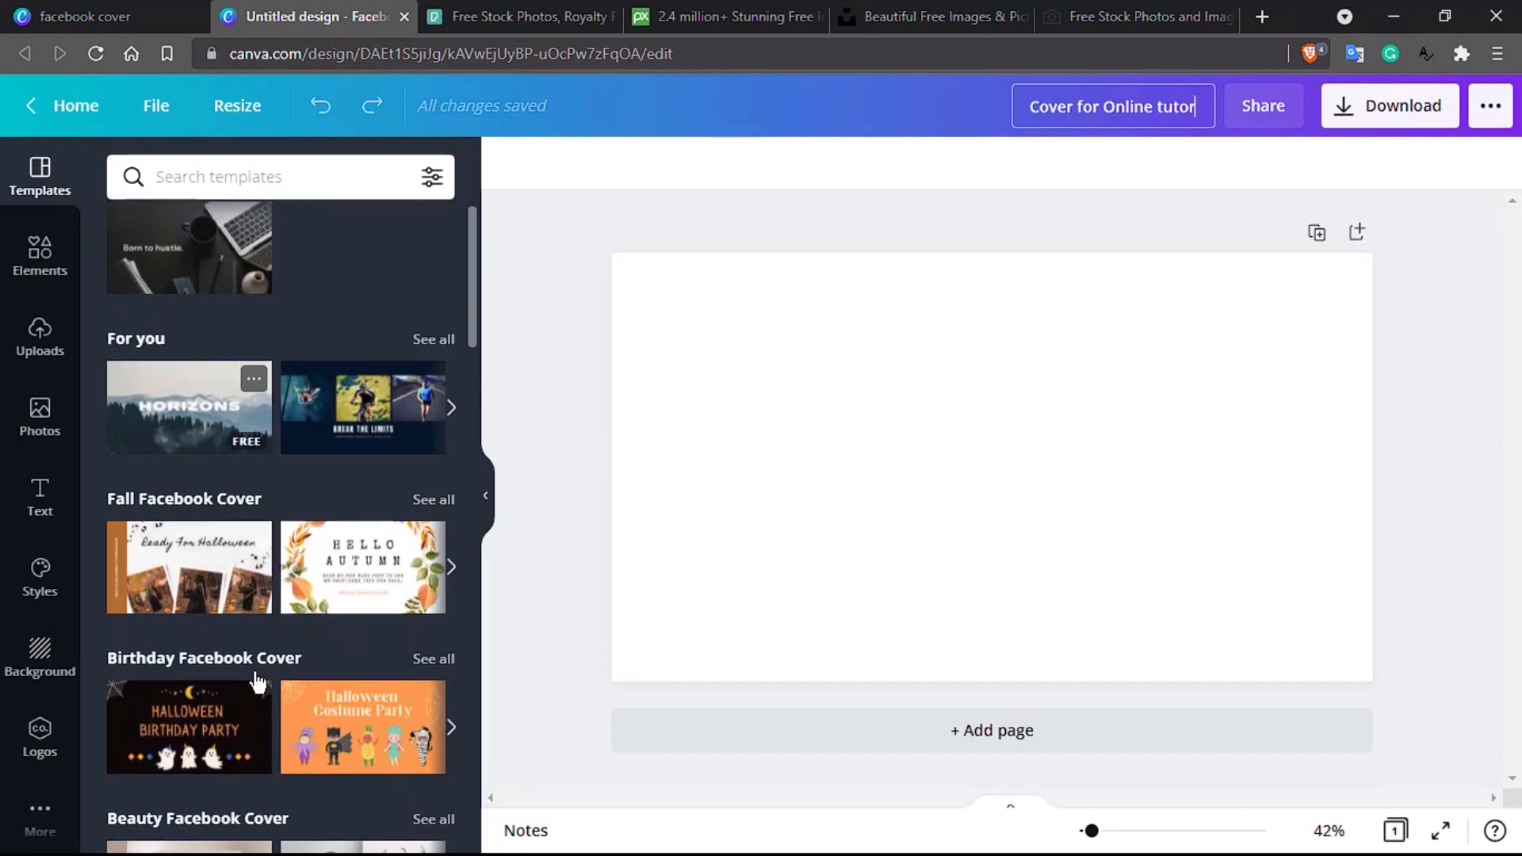
{"action": "scroll", "coordinate": [255, 672], "scroll_direction": "up", "scroll_amount": 1}
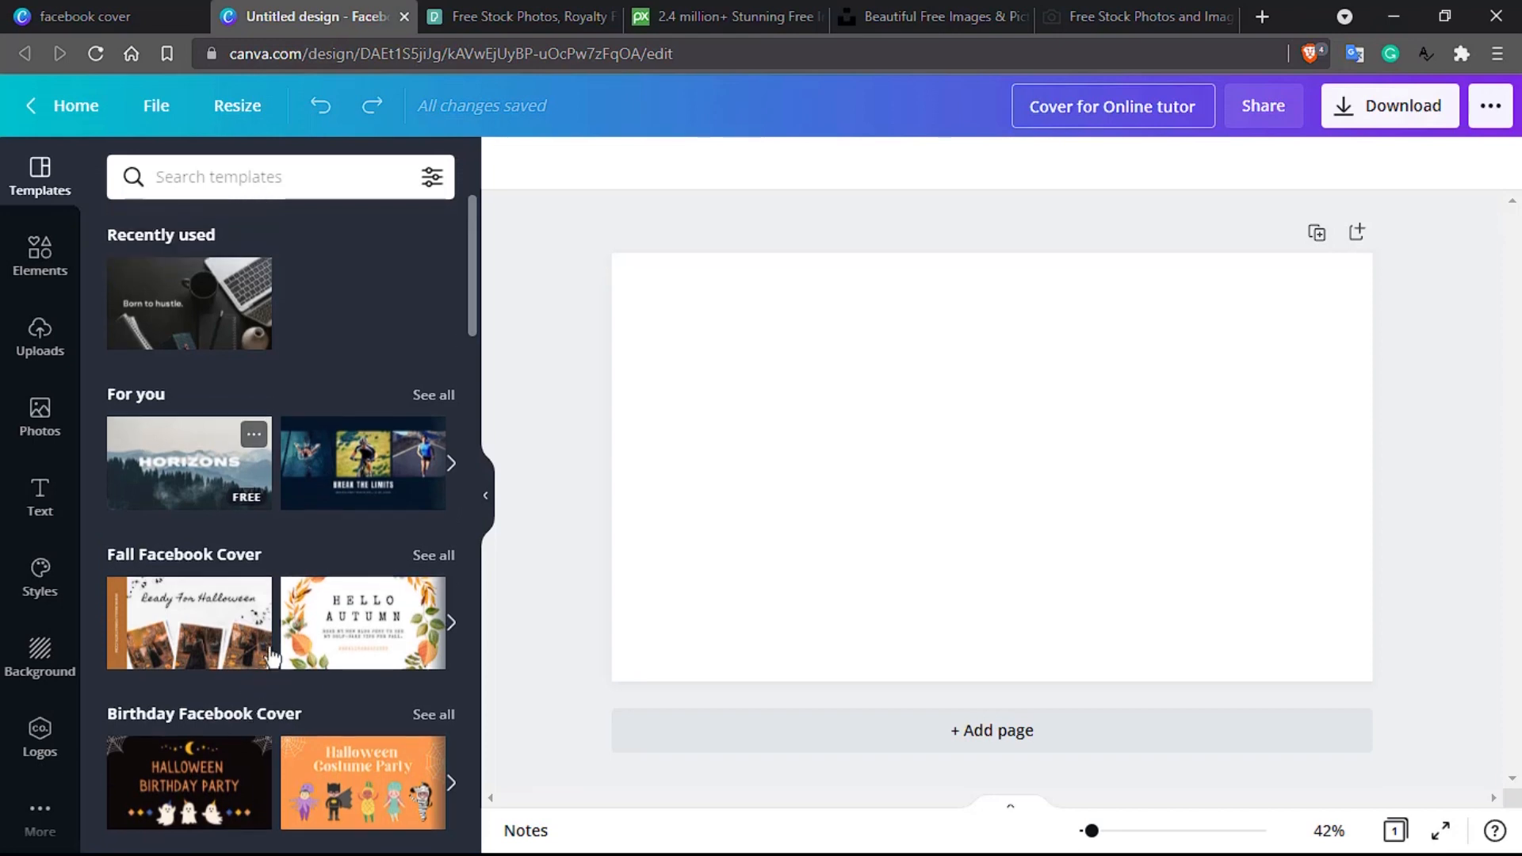
{"action": "scroll", "coordinate": [336, 533], "scroll_direction": "down", "scroll_amount": 5}
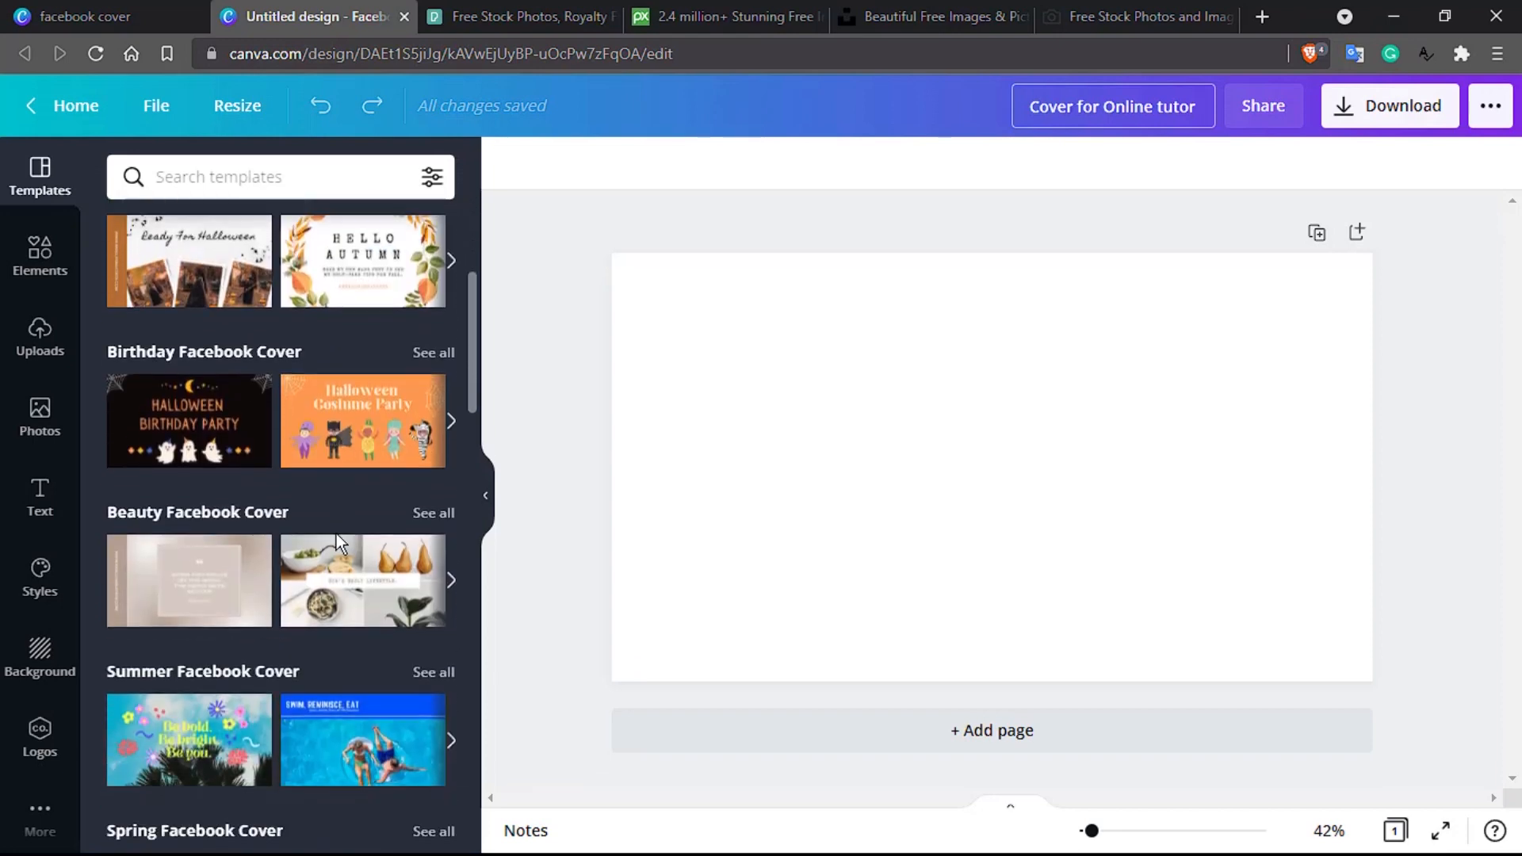
{"action": "key", "text": "Return"}
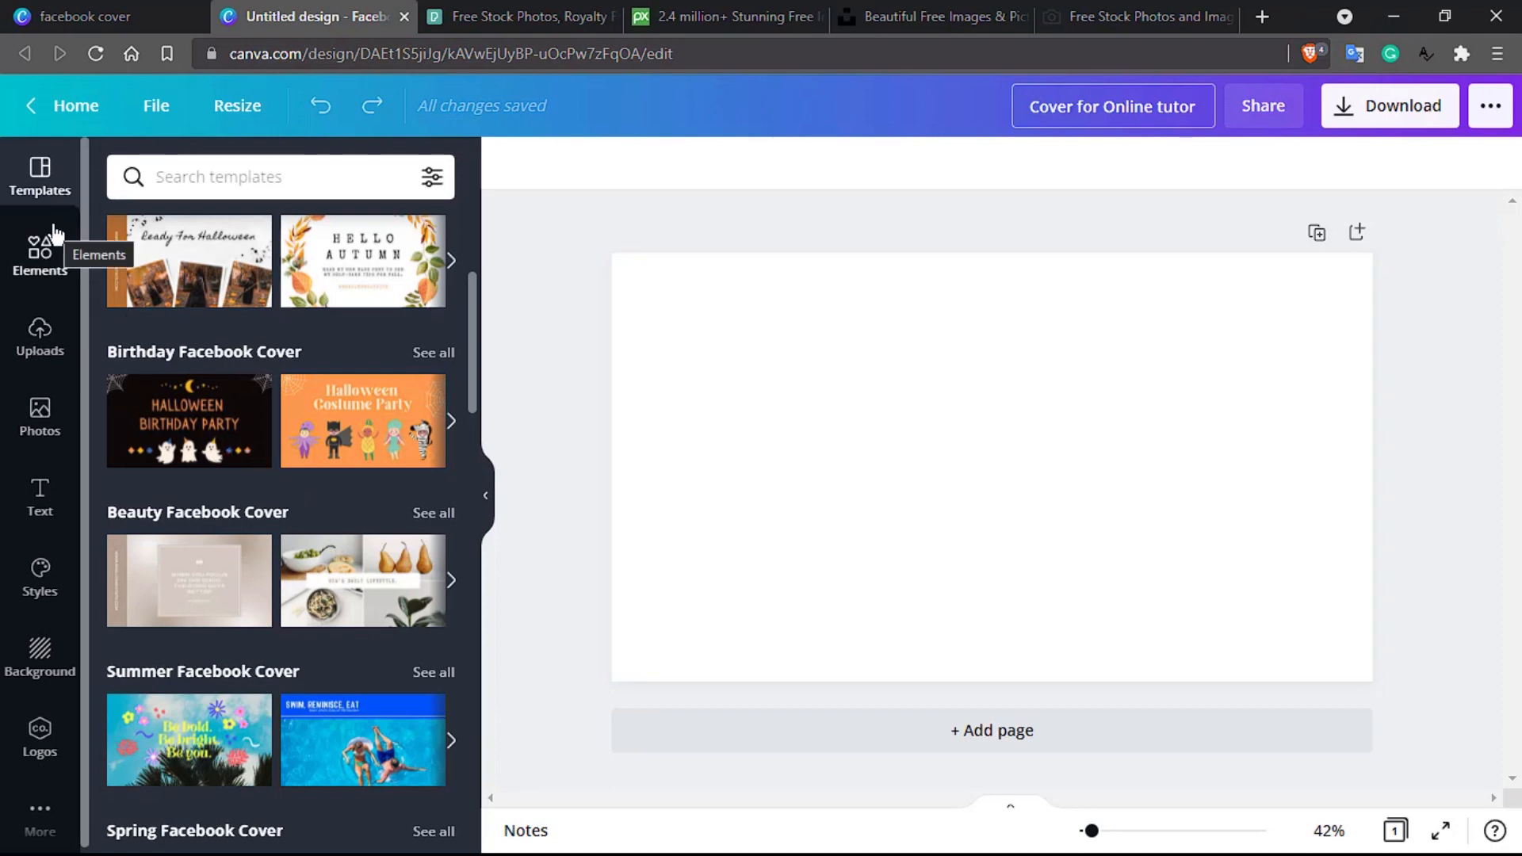
Step: Fill the whole cover page with a single-cell photo grid from Elements
{"action": "left_click", "coordinate": [37, 274]}
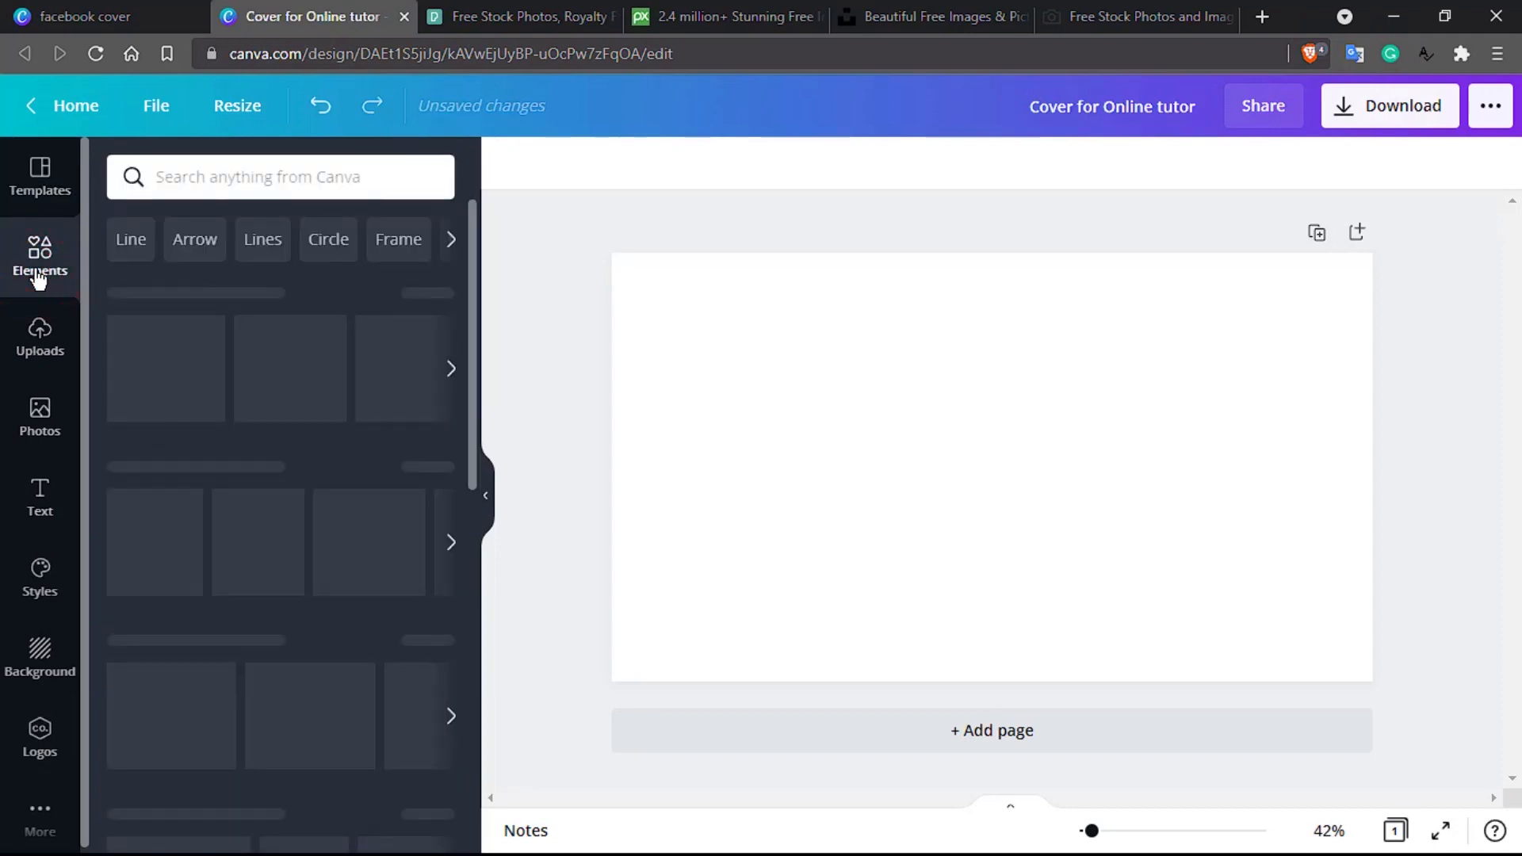
{"action": "scroll", "coordinate": [207, 547], "scroll_direction": "down", "scroll_amount": 15}
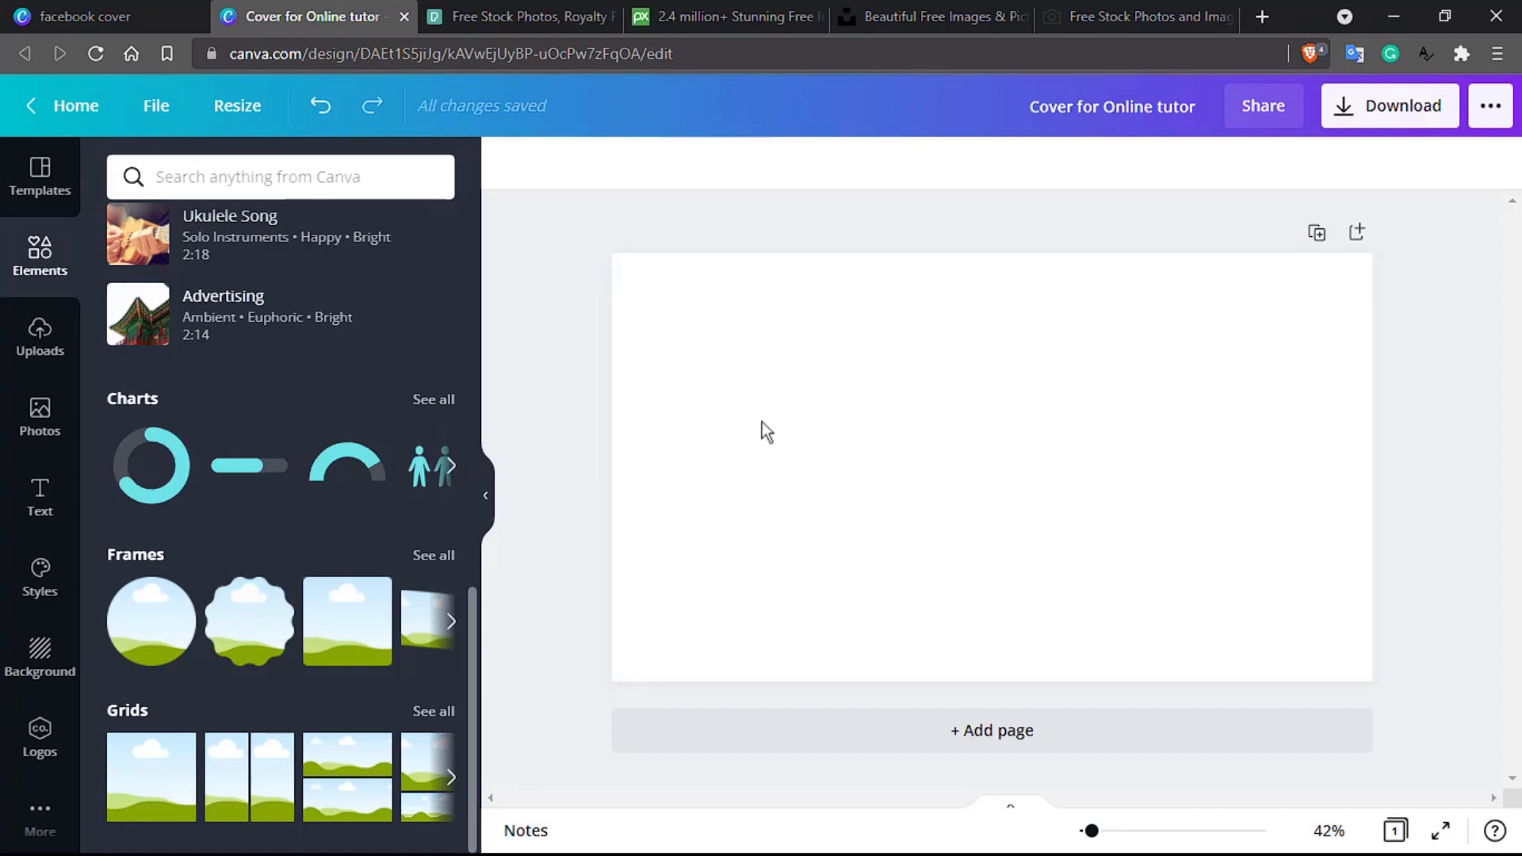
{"action": "left_click_drag", "start_coordinate": [152, 793], "coordinate": [889, 467]}
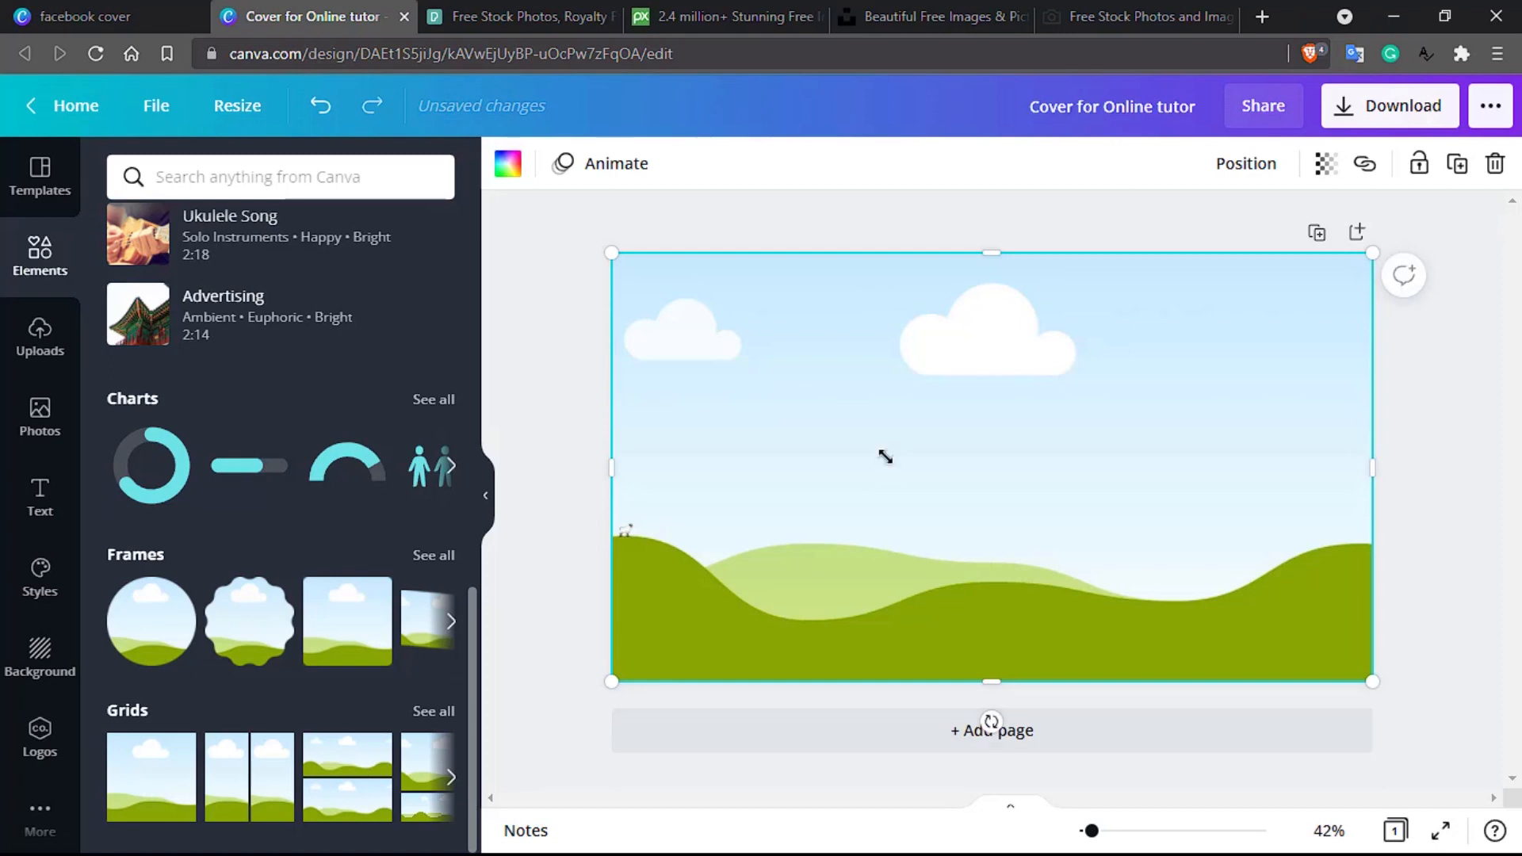
{"action": "left_click", "coordinate": [480, 12]}
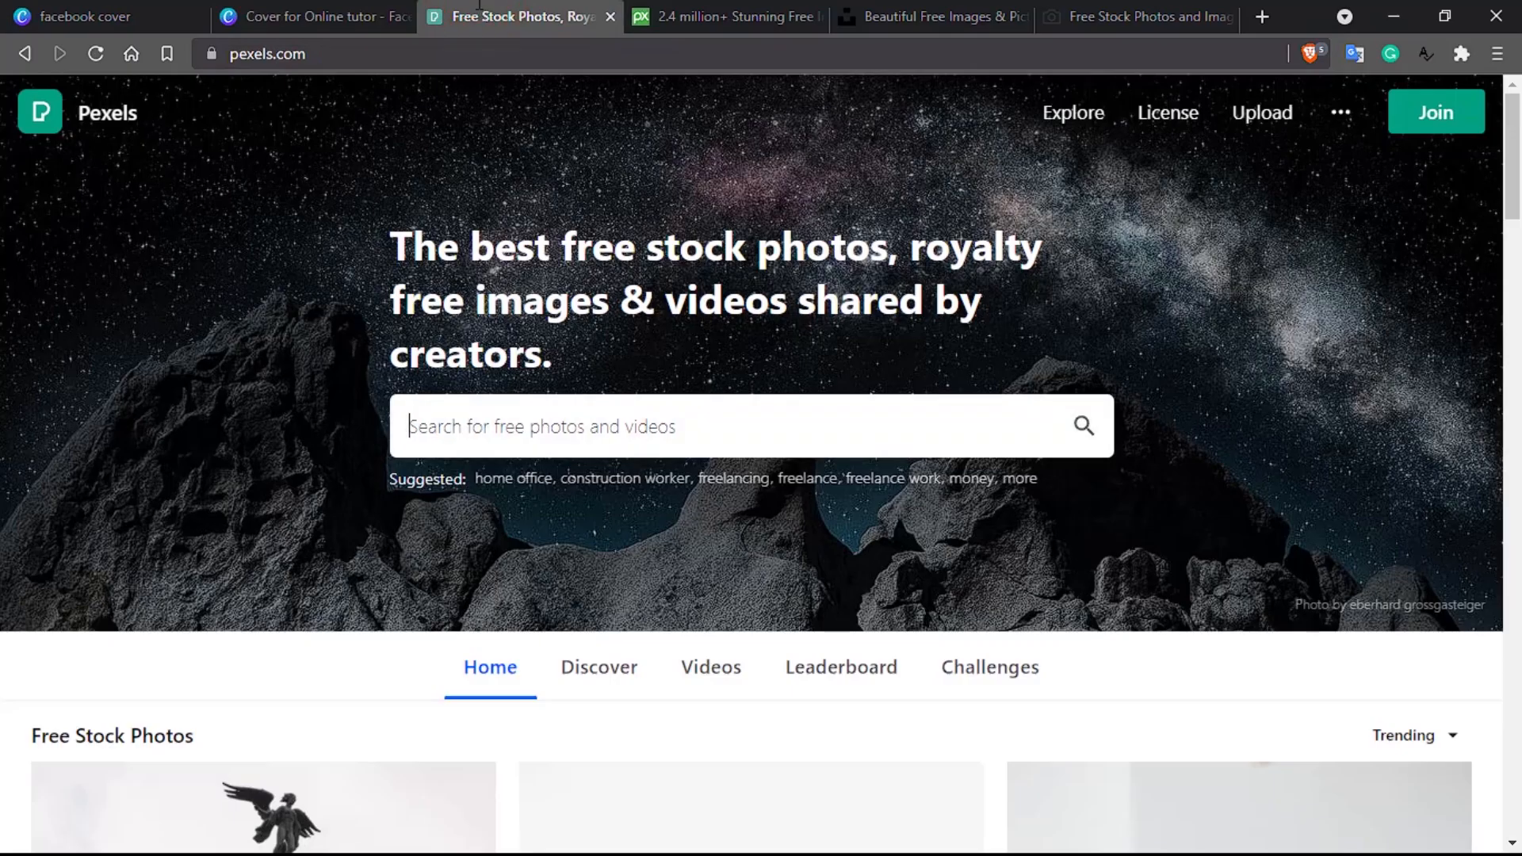
Step: Search Pexels, Pixabay and Unsplash for 'freelancer' photos
{"action": "left_click", "coordinate": [485, 438]}
{"action": "type", "text": "free"}
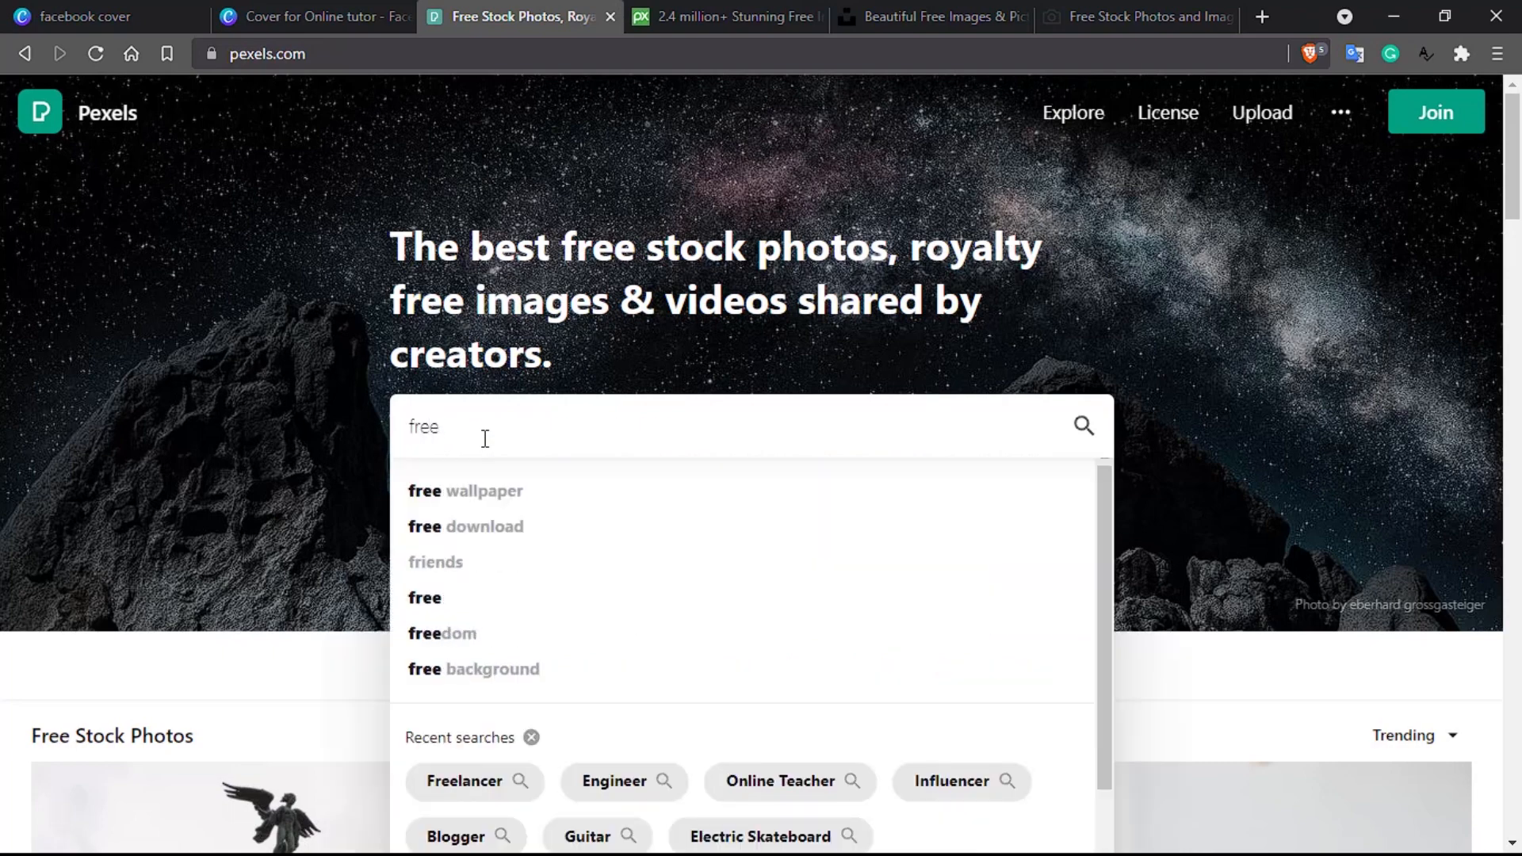
{"action": "type", "text": "lancer"}
{"action": "key", "text": "Return"}
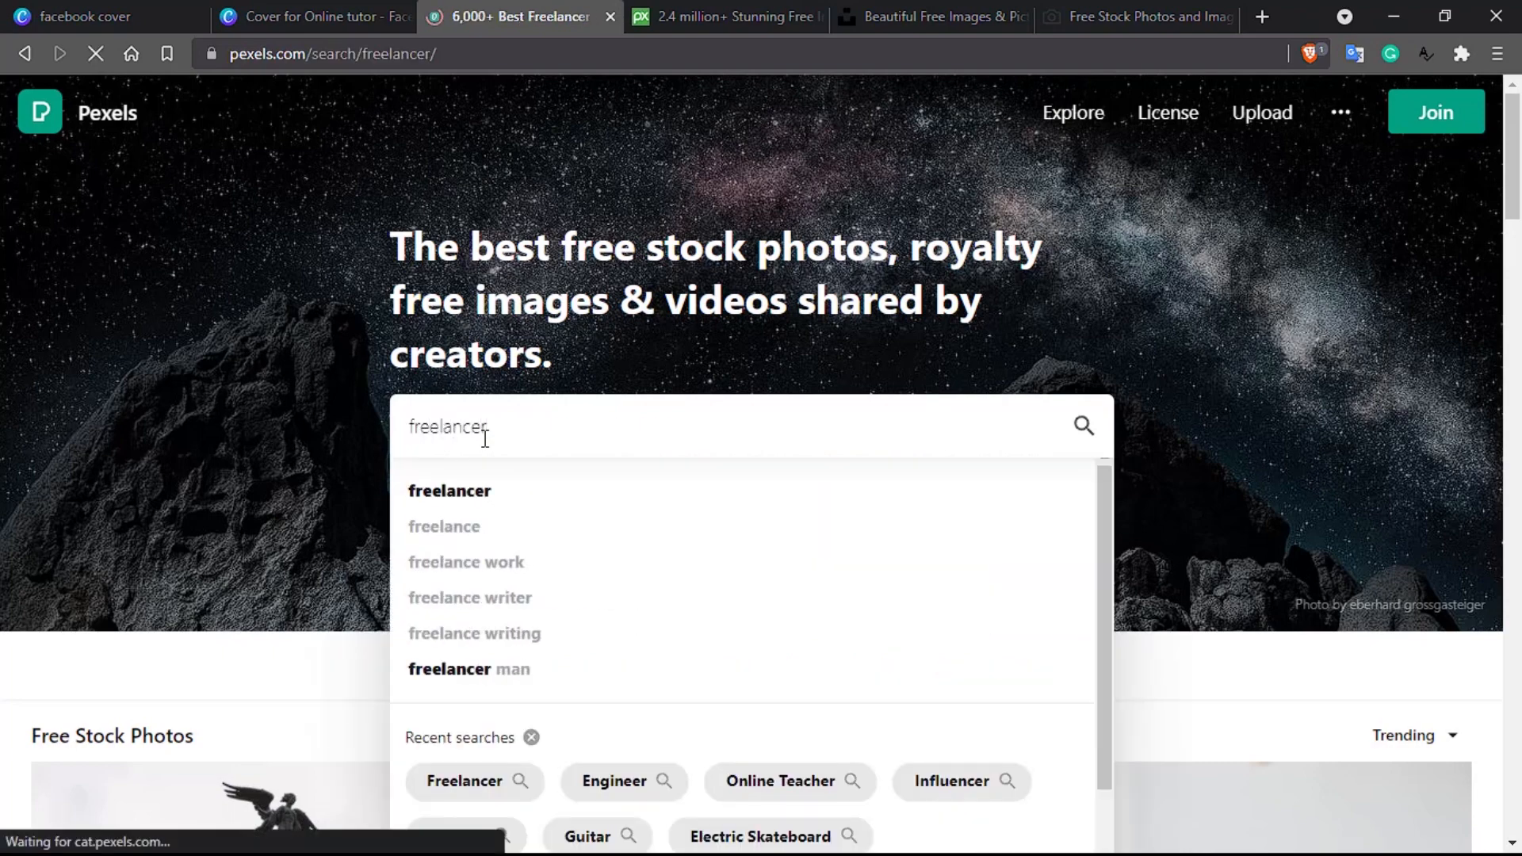
{"action": "left_click", "coordinate": [721, 15]}
{"action": "left_click", "coordinate": [389, 473]}
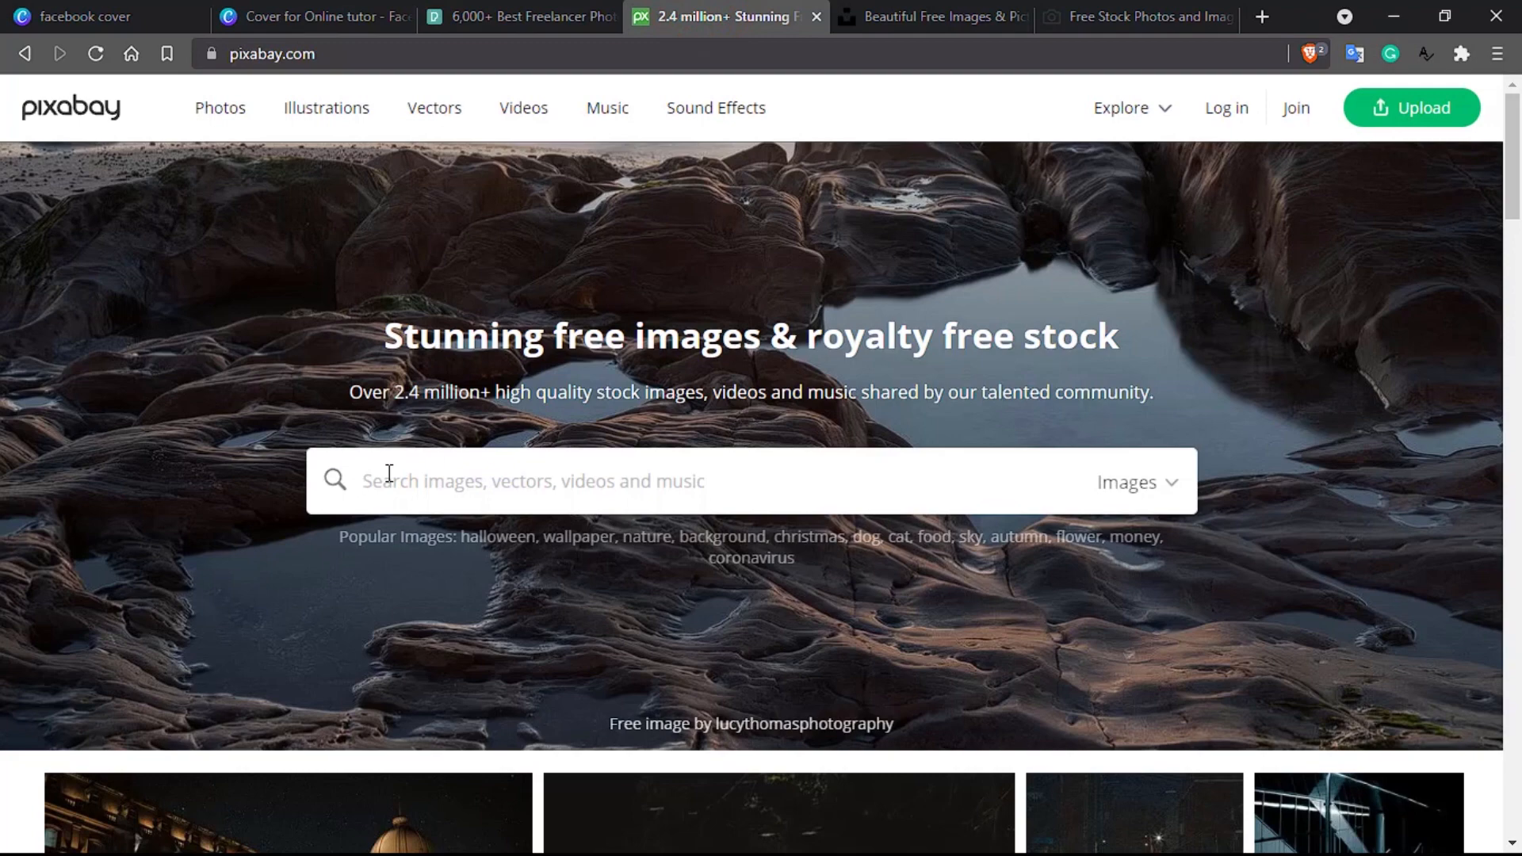
{"action": "type", "text": "freelancer"}
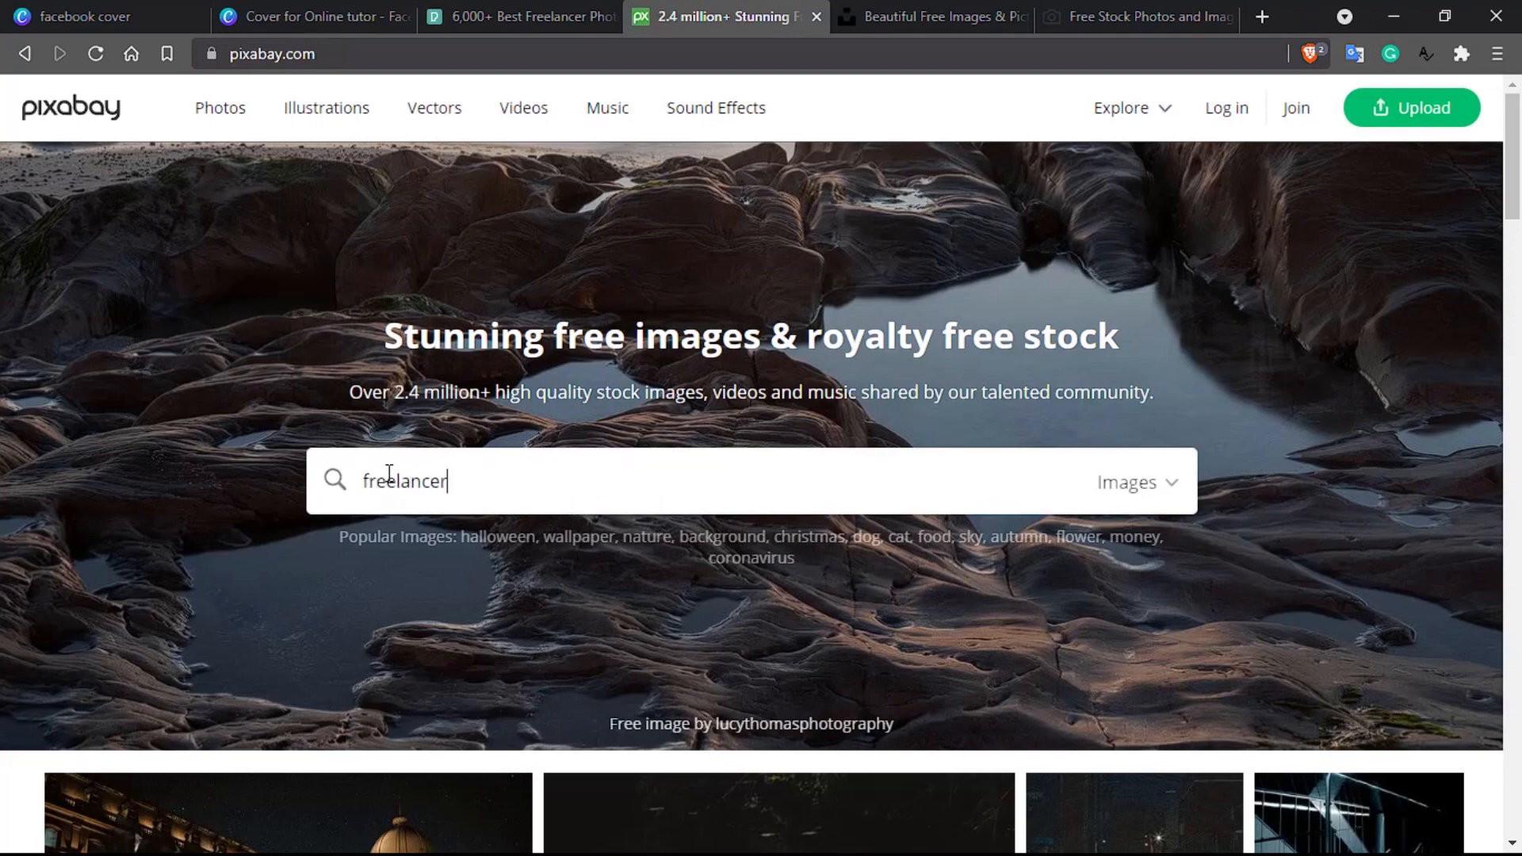
{"action": "key", "text": "Return"}
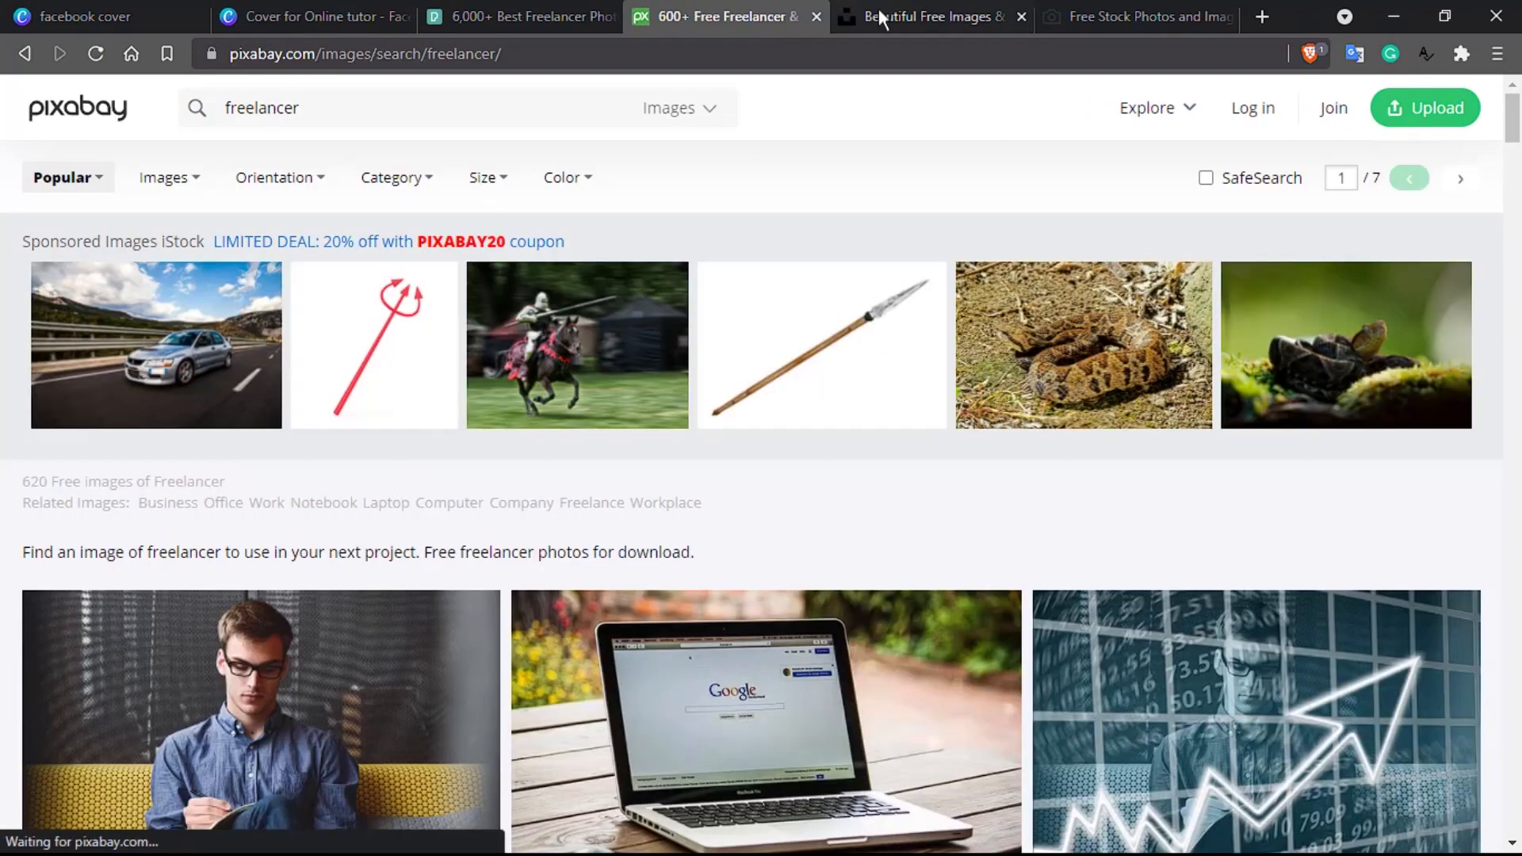
{"action": "left_click", "coordinate": [892, 10]}
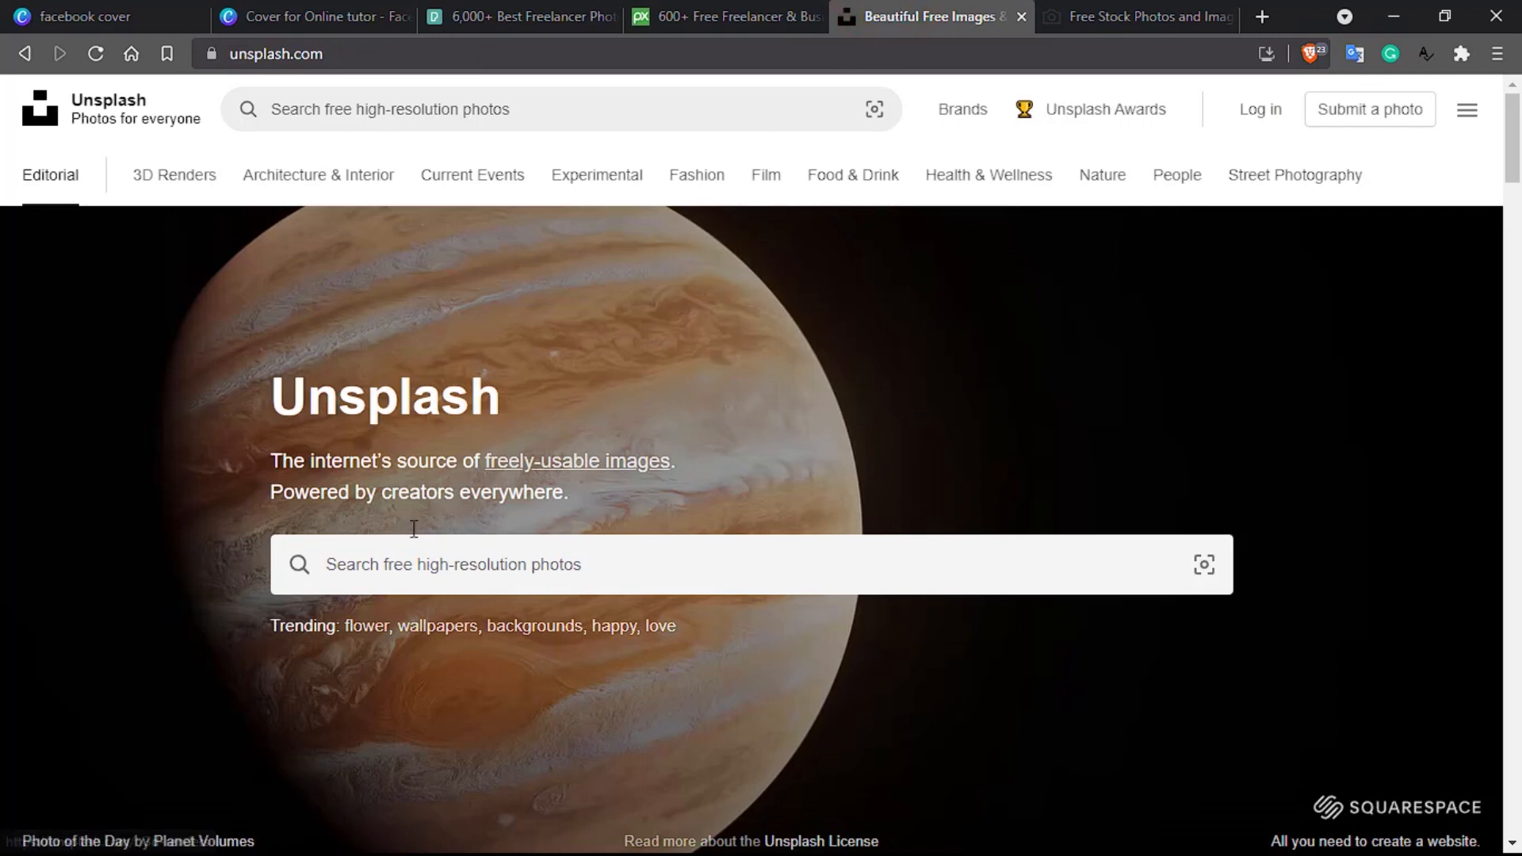
{"action": "left_click", "coordinate": [383, 561]}
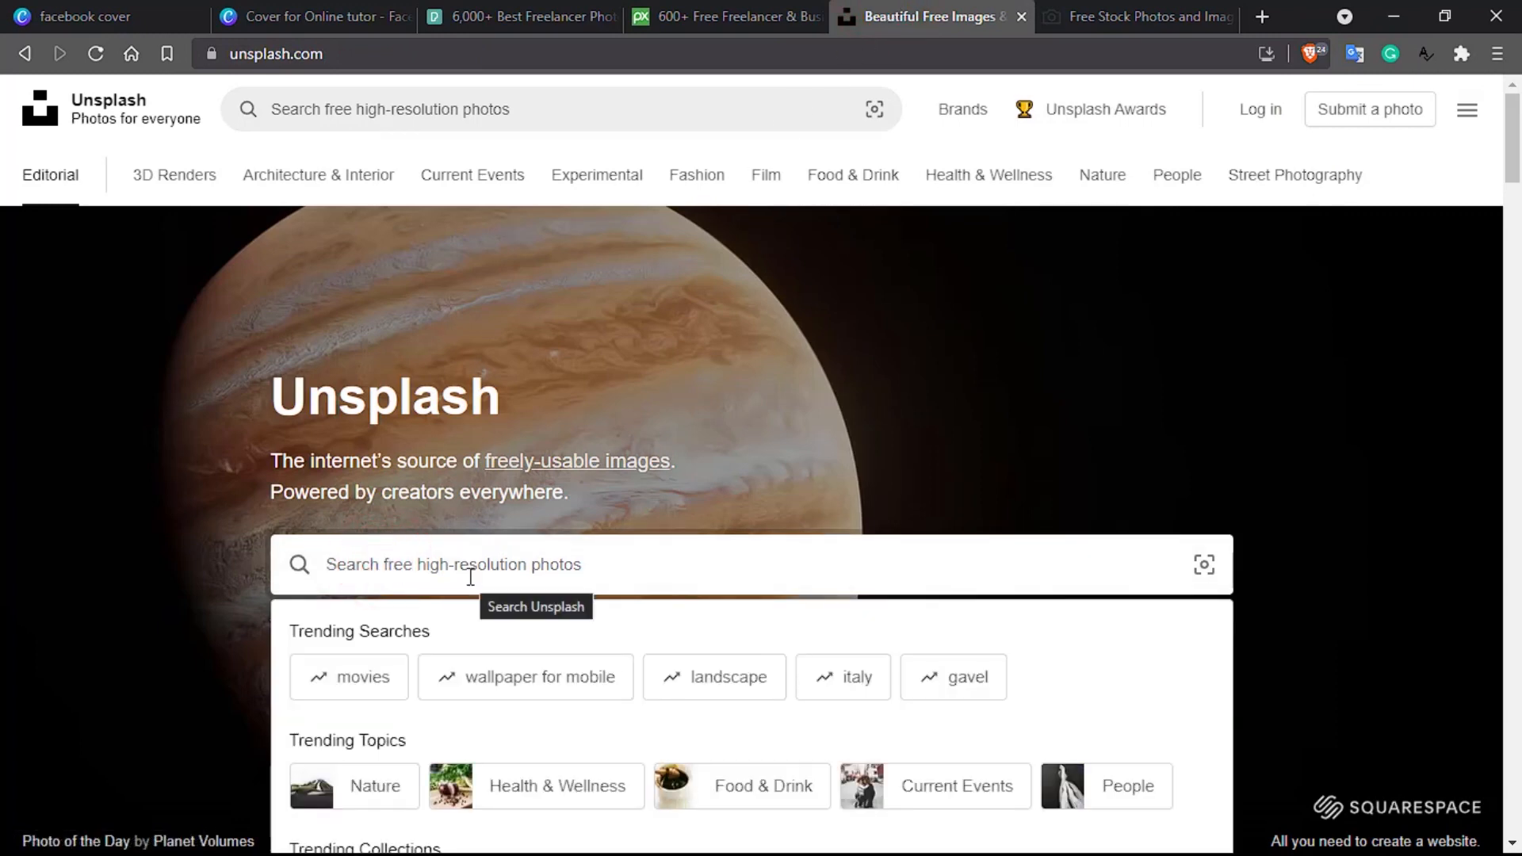
{"action": "type", "text": "freelancer"}
{"action": "key", "text": "Return"}
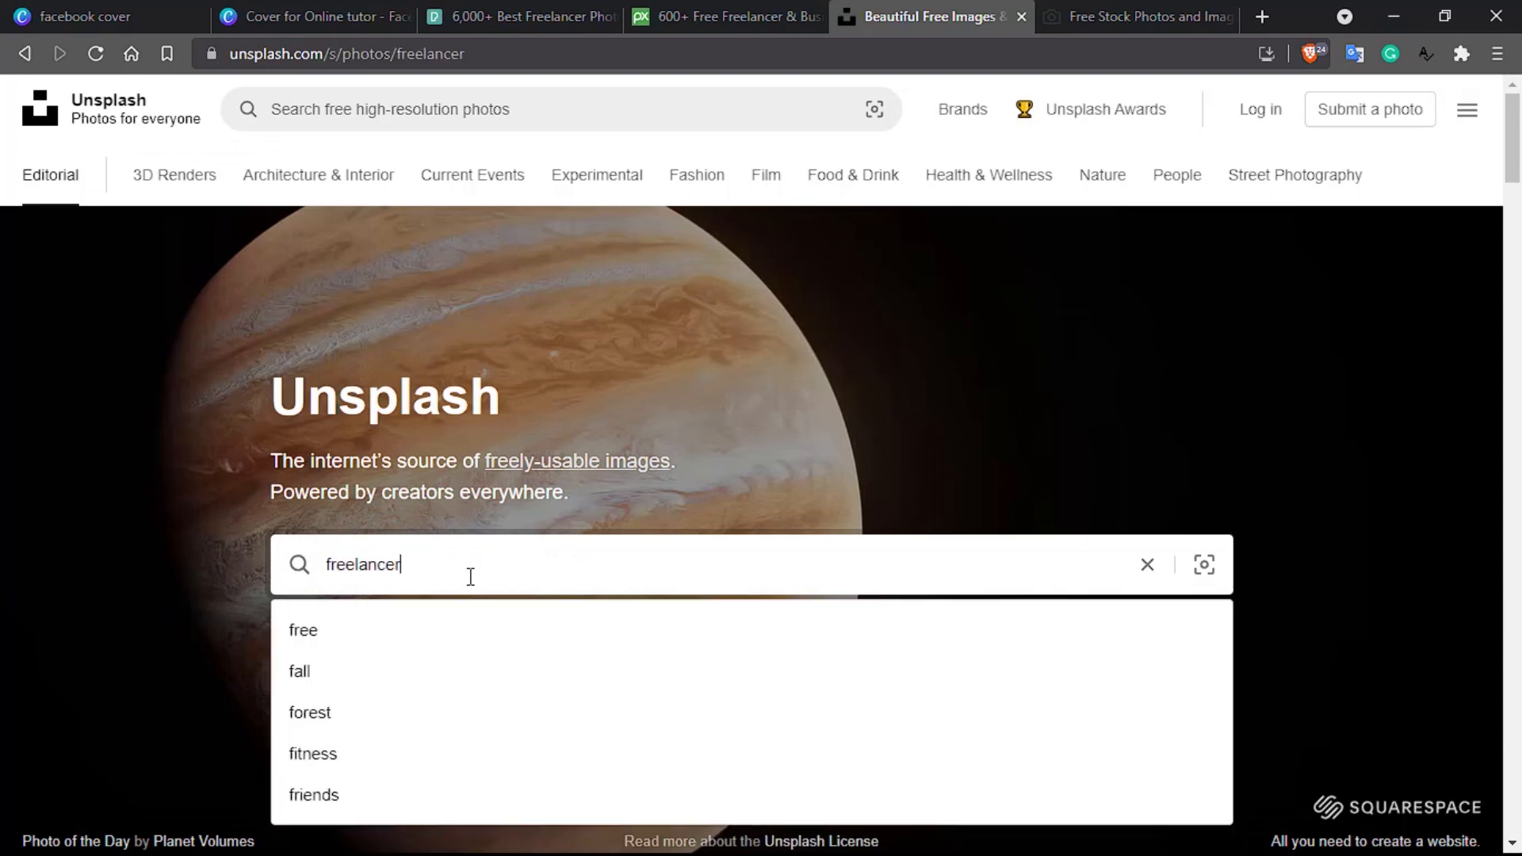
{"action": "left_click", "coordinate": [1111, 14]}
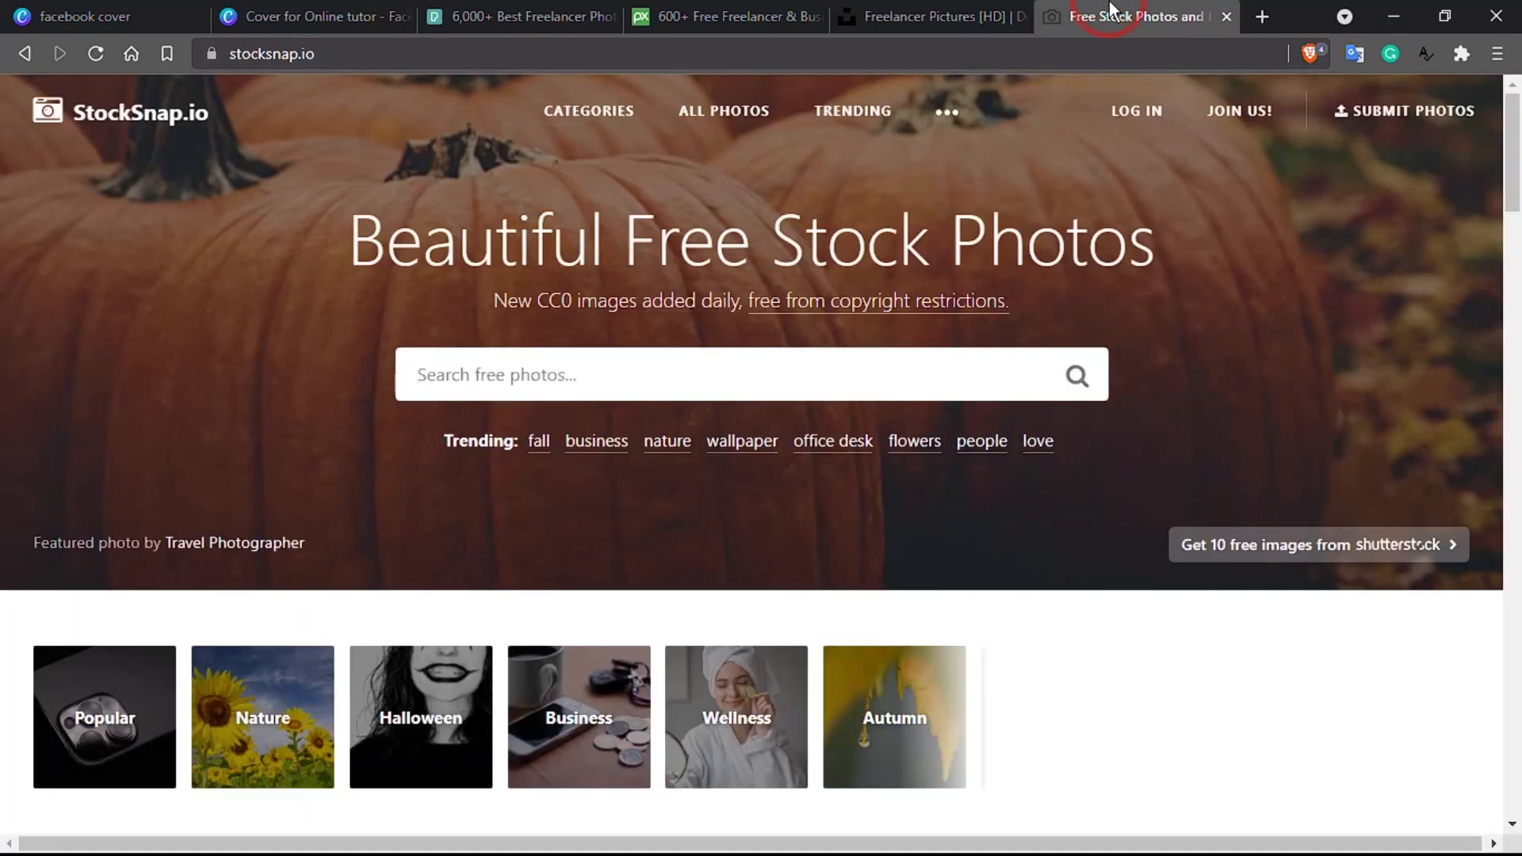
Step: Search StockSnap.io for 'freelancer' photos, returning 29 free CC0 images
{"action": "left_click", "coordinate": [473, 363]}
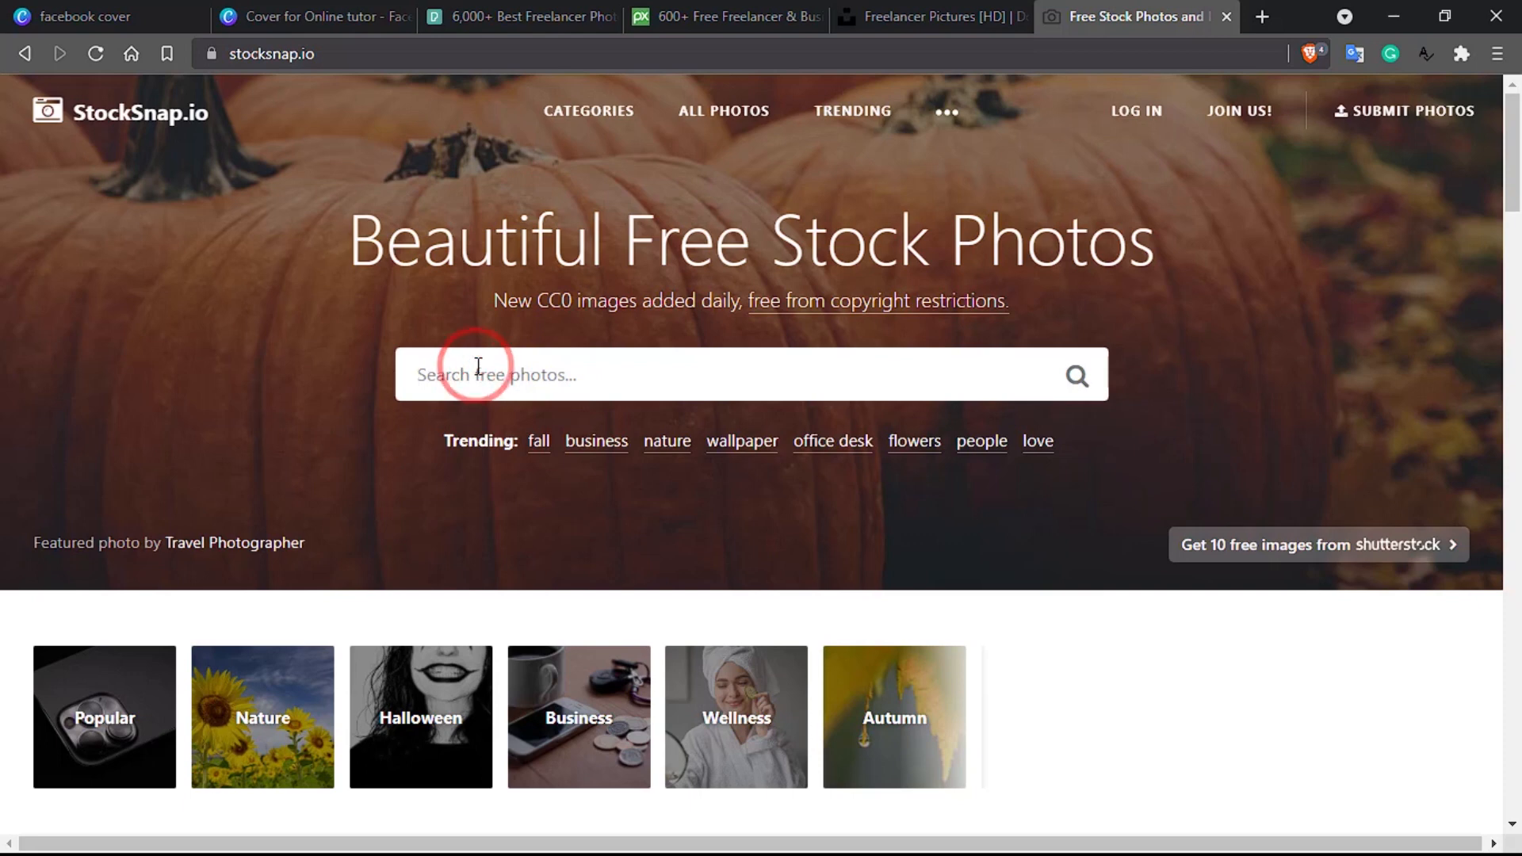
{"action": "type", "text": "free"}
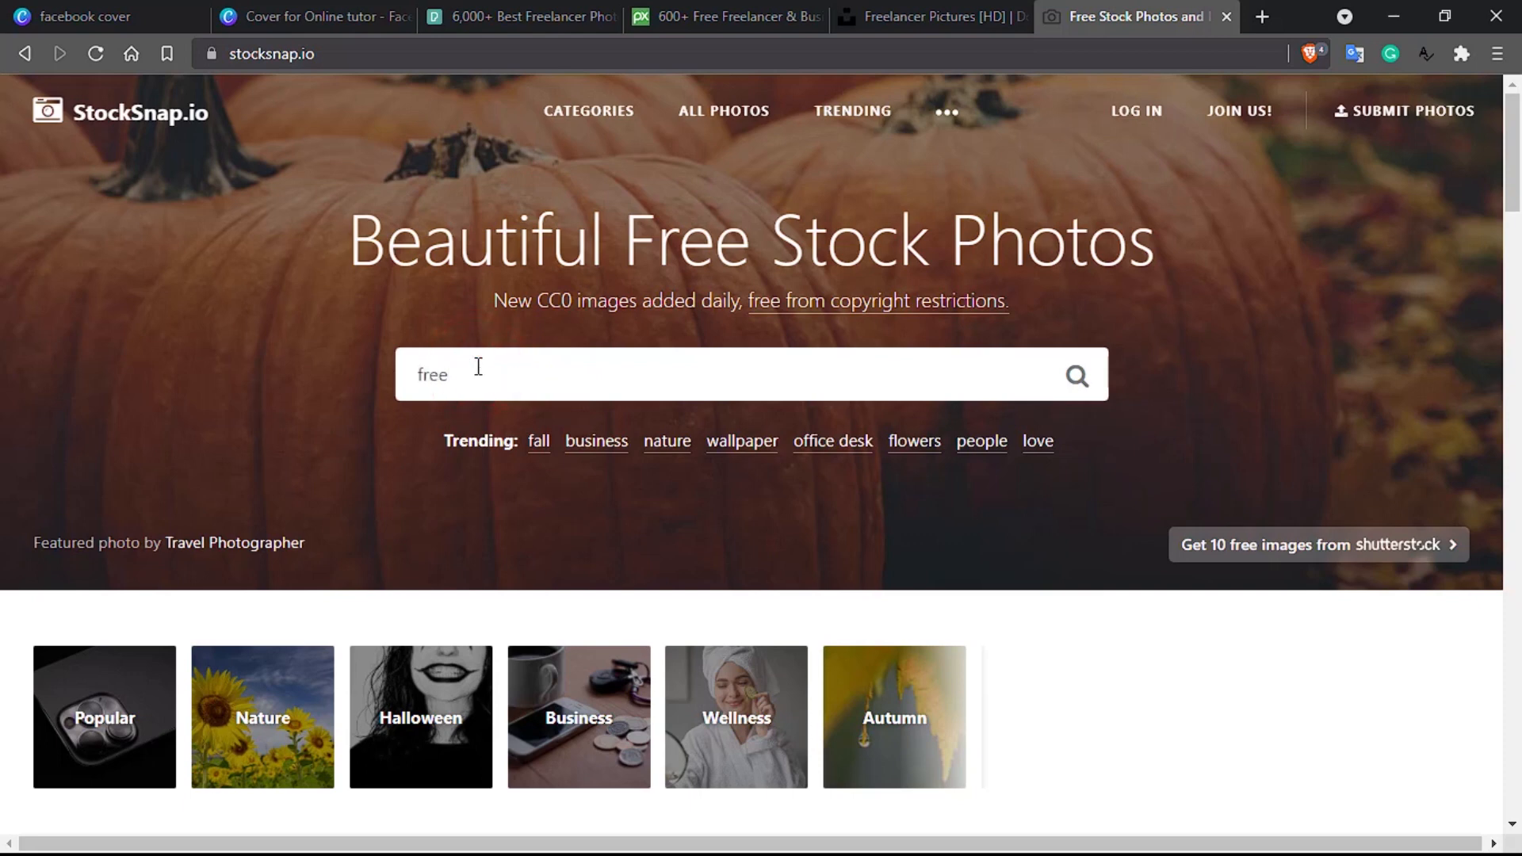
{"action": "type", "text": "lancer"}
{"action": "key", "text": "Return"}
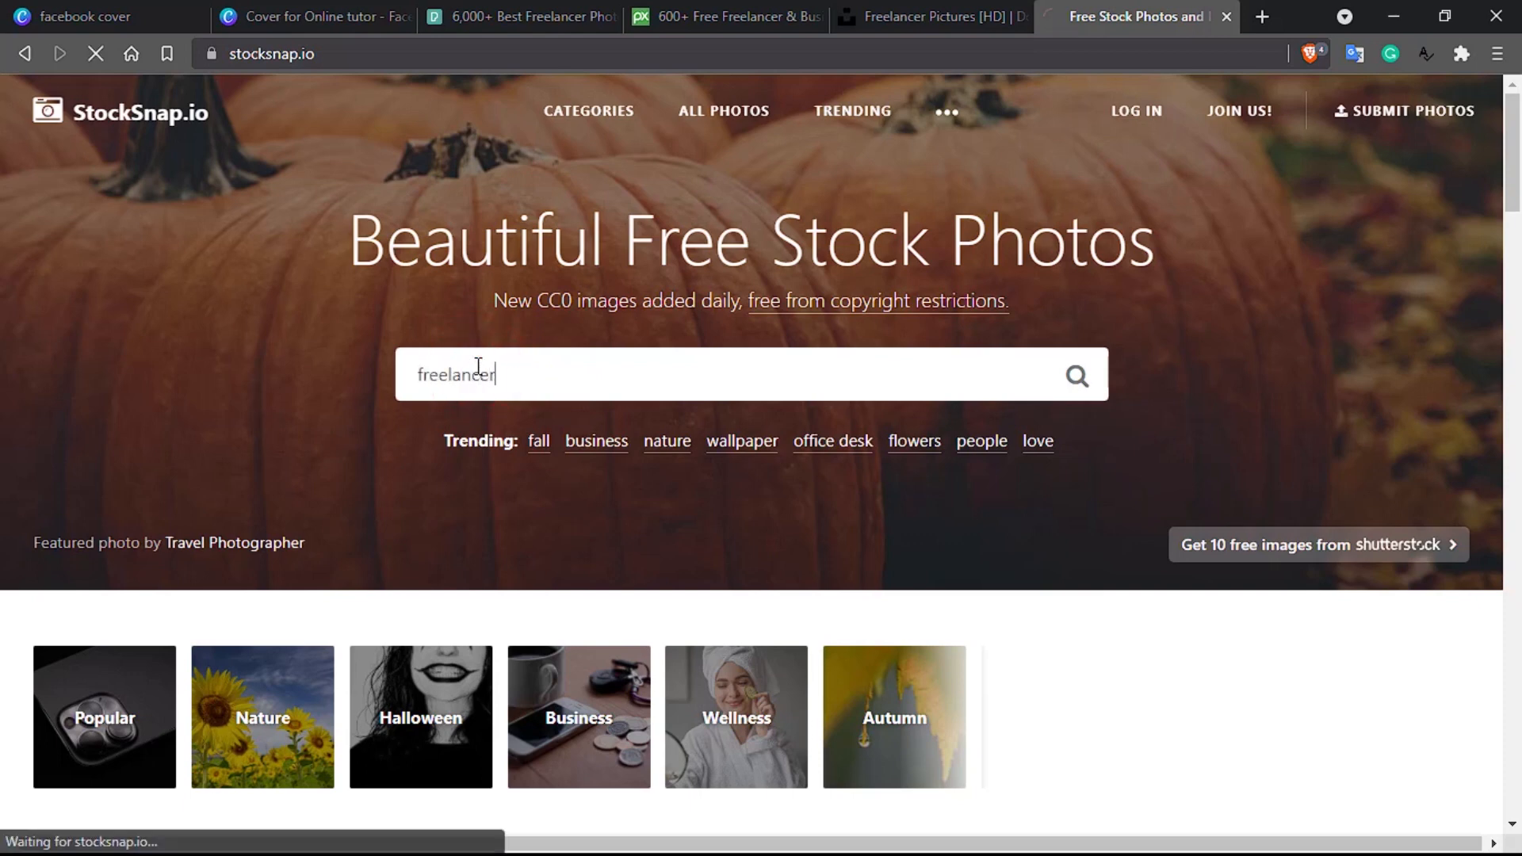
{"action": "left_click", "coordinate": [533, 15]}
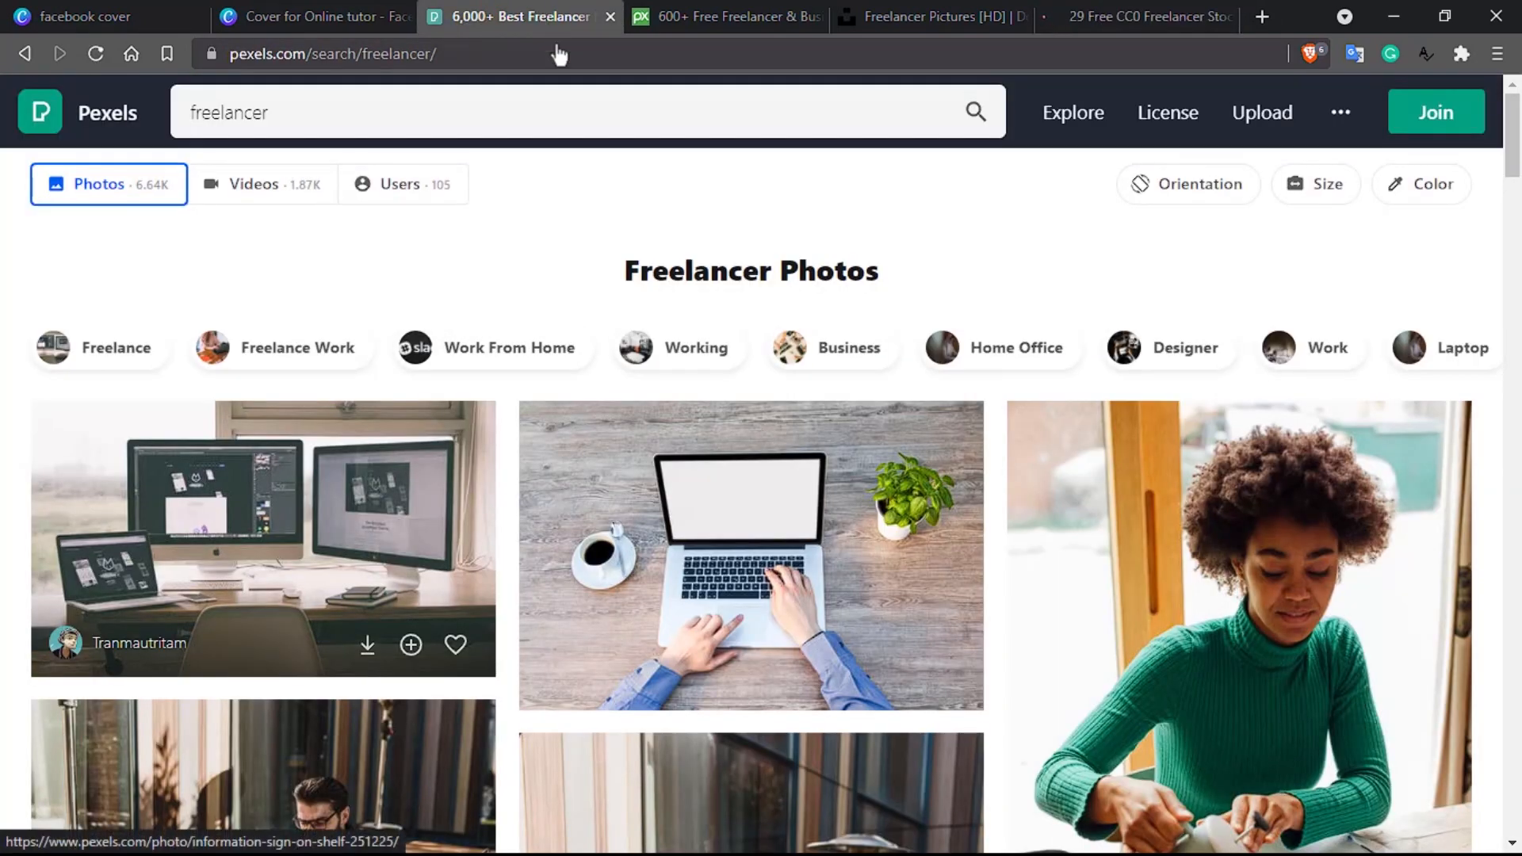
Step: Browse the Pexels freelancer results and open the desk photo with two monitors and a laptop
{"action": "scroll", "coordinate": [808, 560], "scroll_direction": "down", "scroll_amount": 4}
{"action": "scroll", "coordinate": [808, 560], "scroll_direction": "down", "scroll_amount": 15}
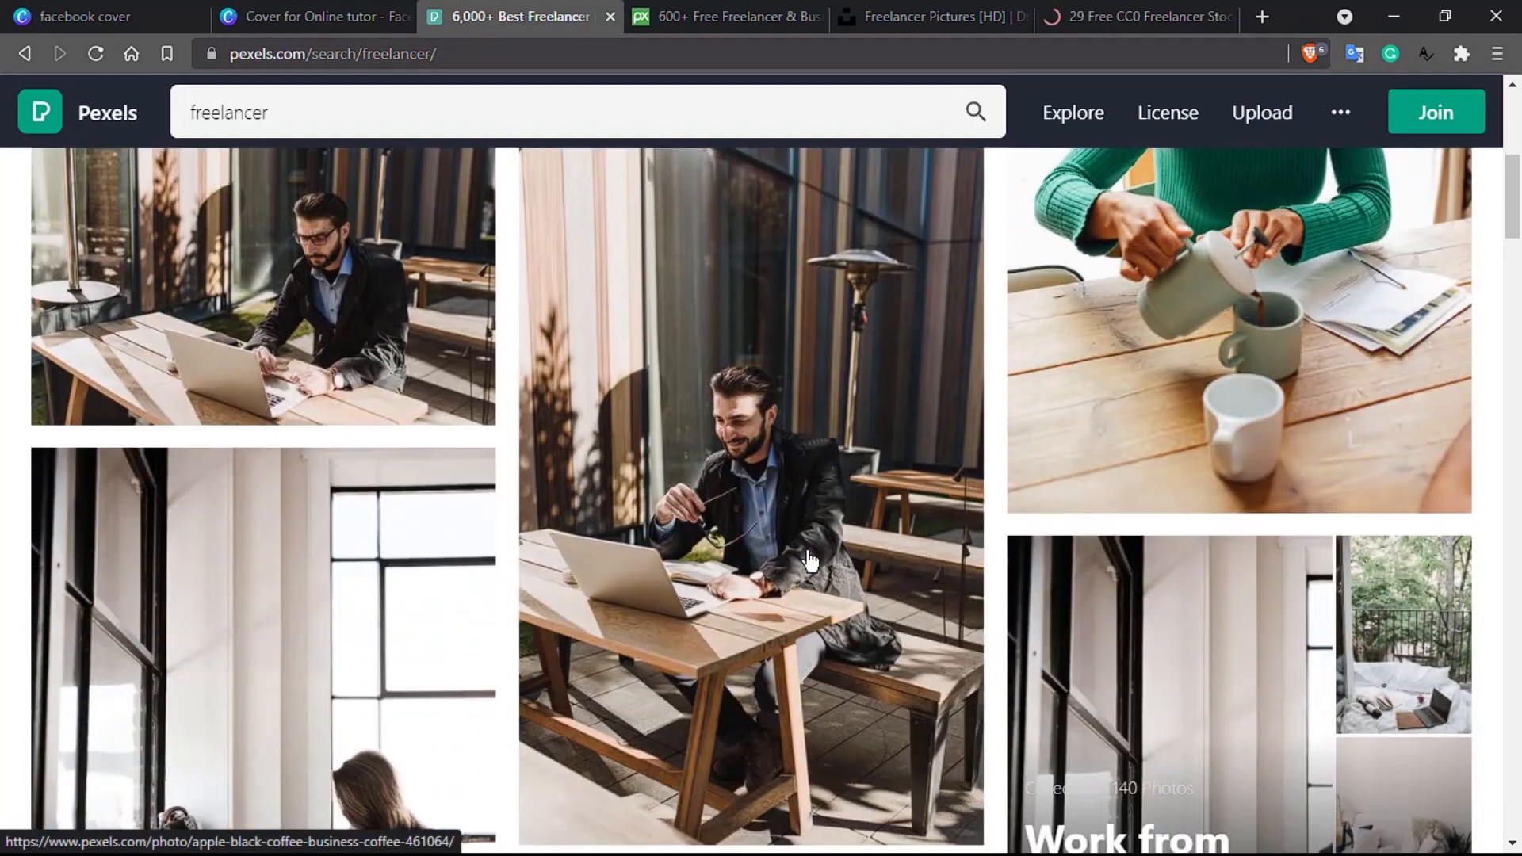
{"action": "scroll", "coordinate": [809, 561], "scroll_direction": "down", "scroll_amount": 17}
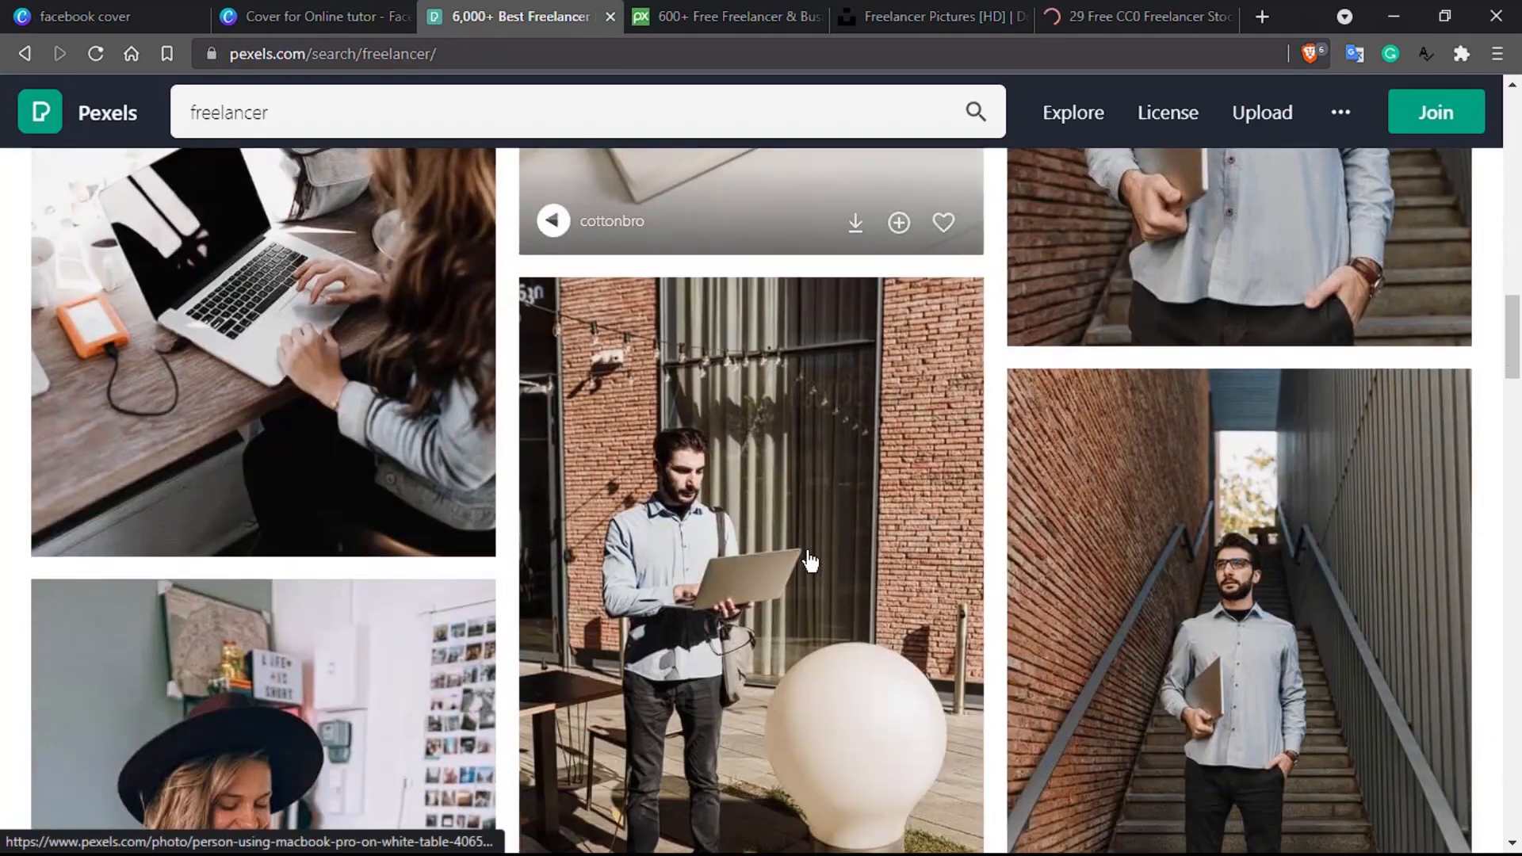
{"action": "scroll", "coordinate": [809, 560], "scroll_direction": "down", "scroll_amount": 12}
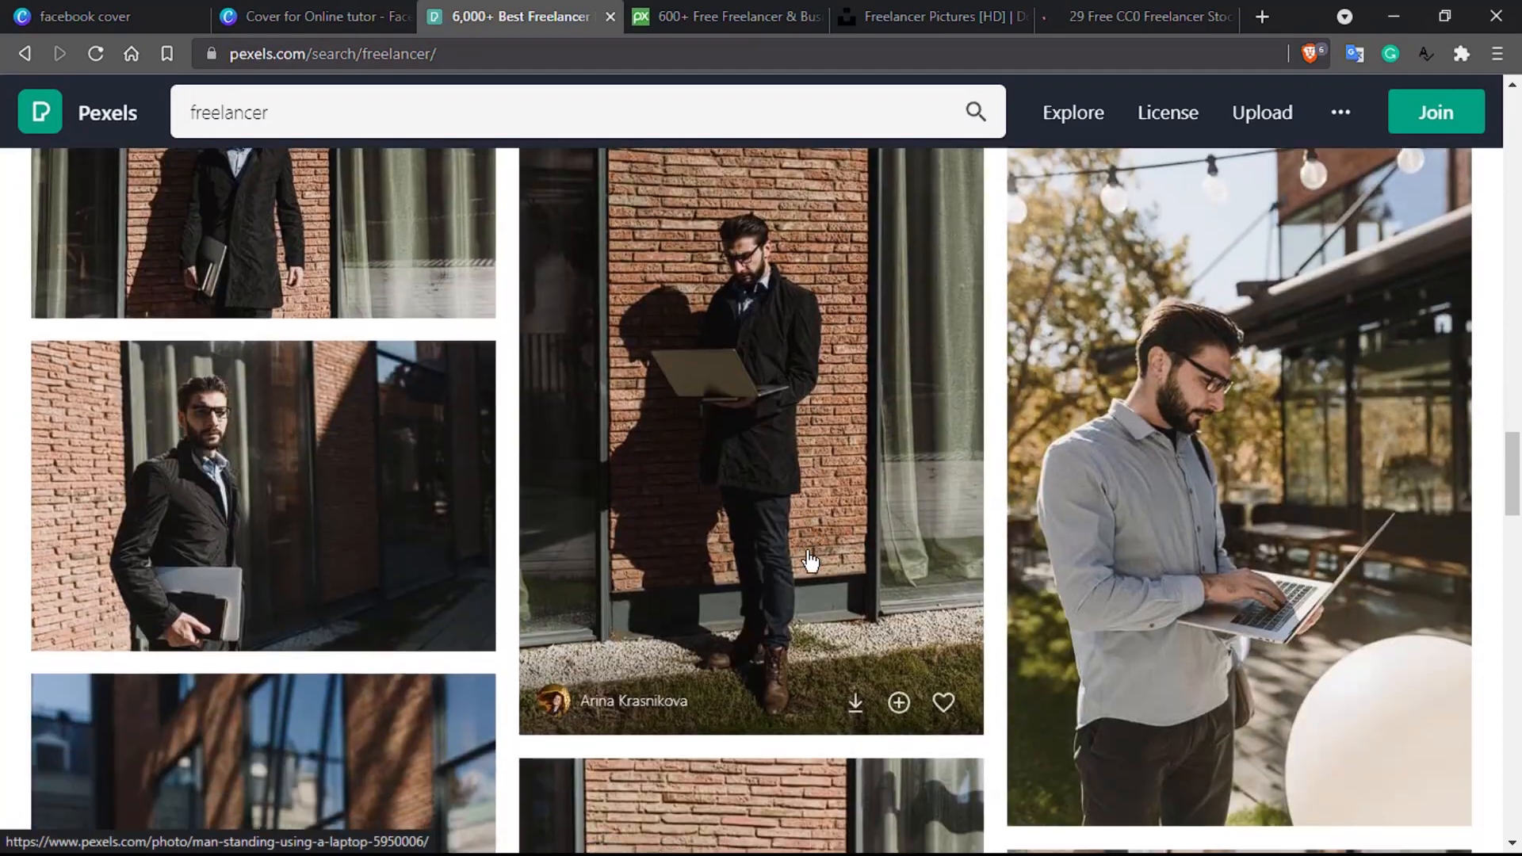
{"action": "scroll", "coordinate": [809, 560], "scroll_direction": "down", "scroll_amount": 2}
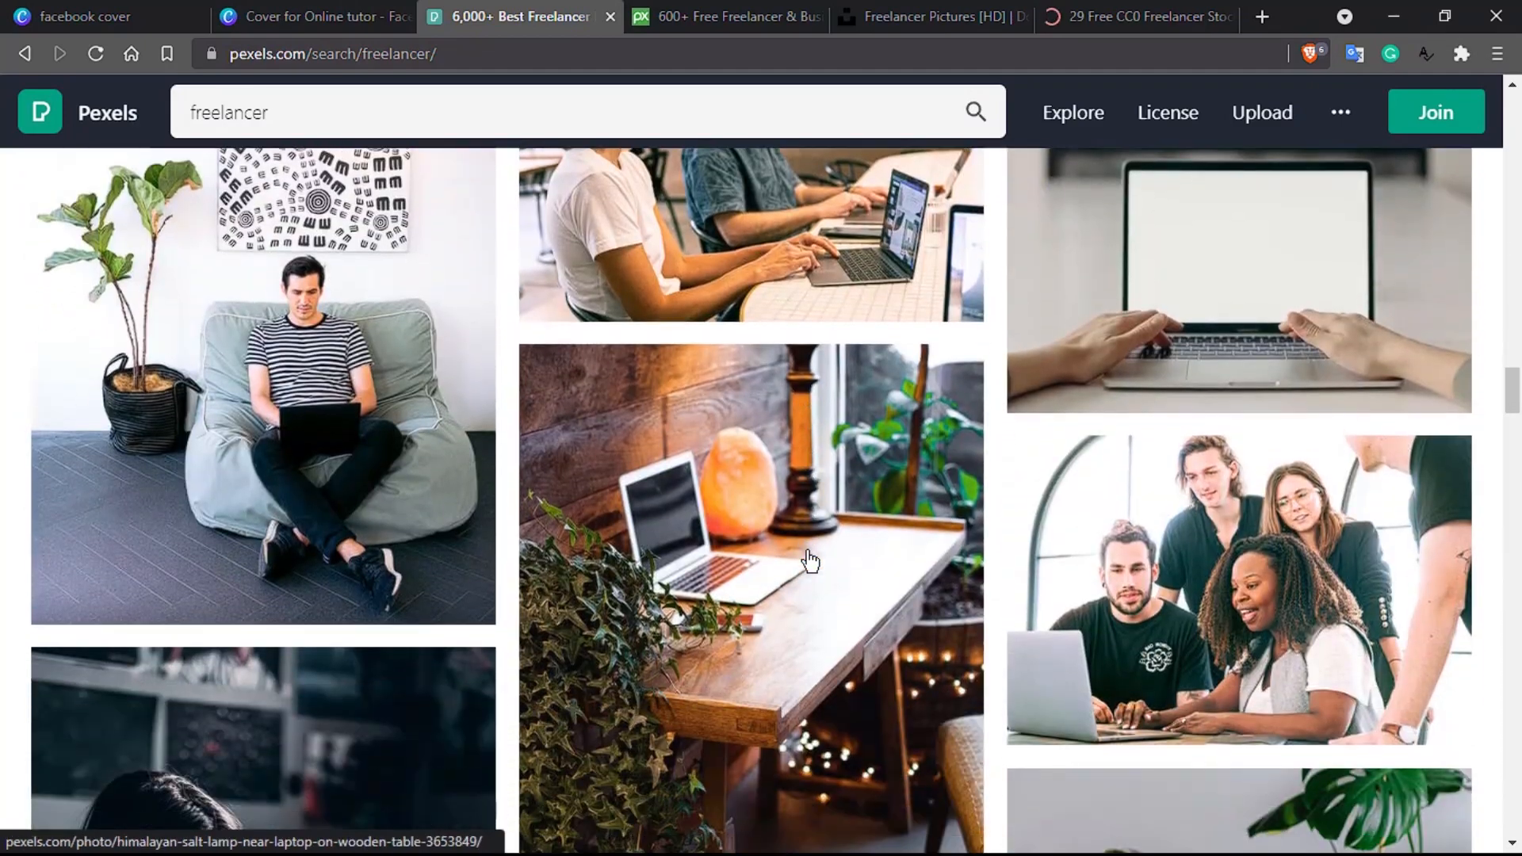
{"action": "scroll", "coordinate": [809, 560], "scroll_direction": "down", "scroll_amount": 4}
{"action": "scroll", "coordinate": [810, 560], "scroll_direction": "up", "scroll_amount": 8}
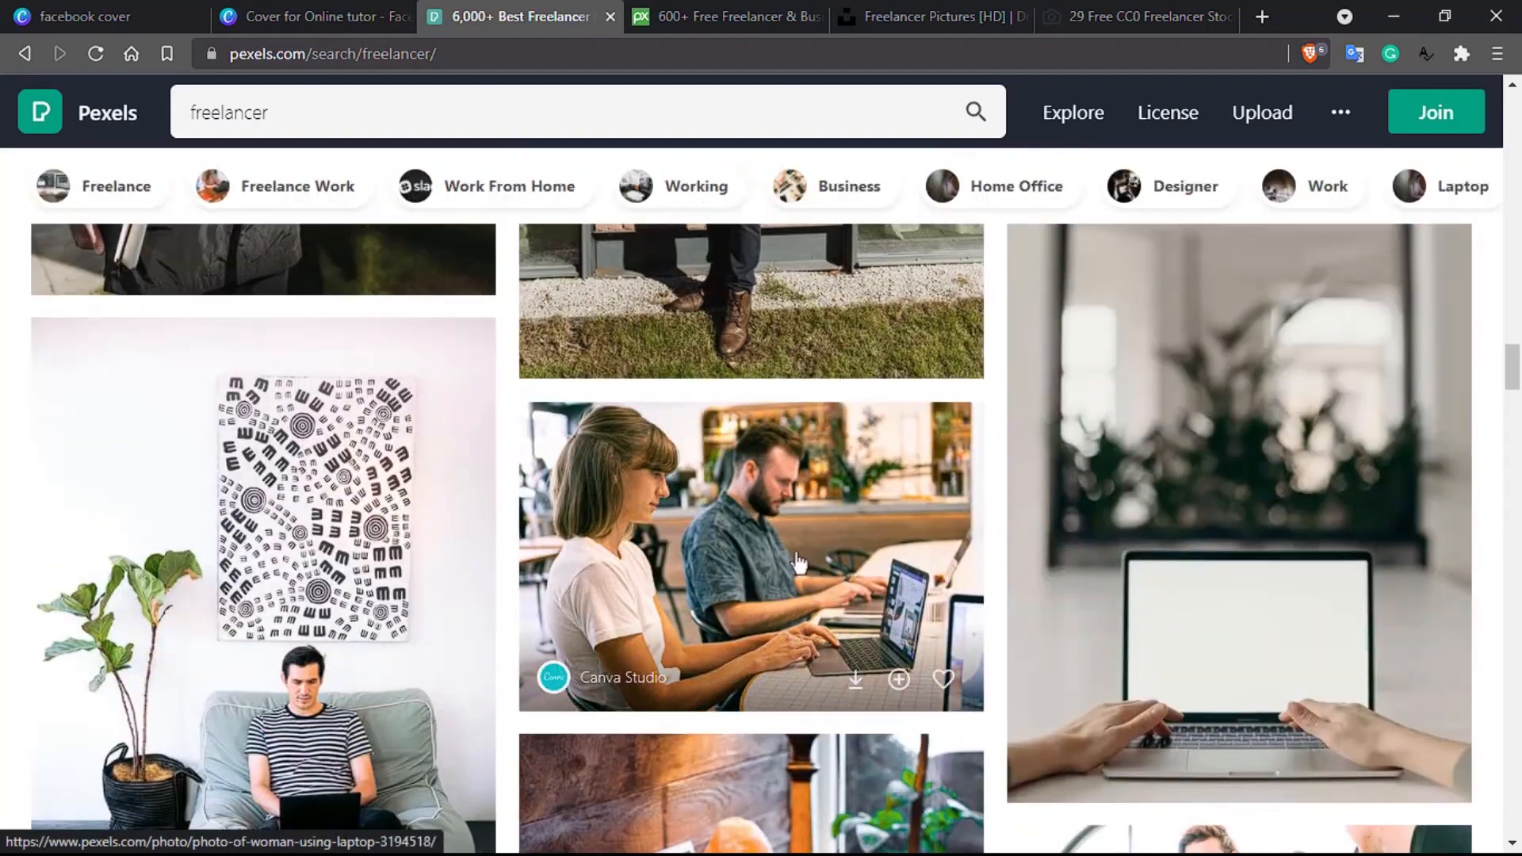
{"action": "scroll", "coordinate": [568, 600], "scroll_direction": "up", "scroll_amount": 18}
{"action": "scroll", "coordinate": [567, 600], "scroll_direction": "up", "scroll_amount": 5}
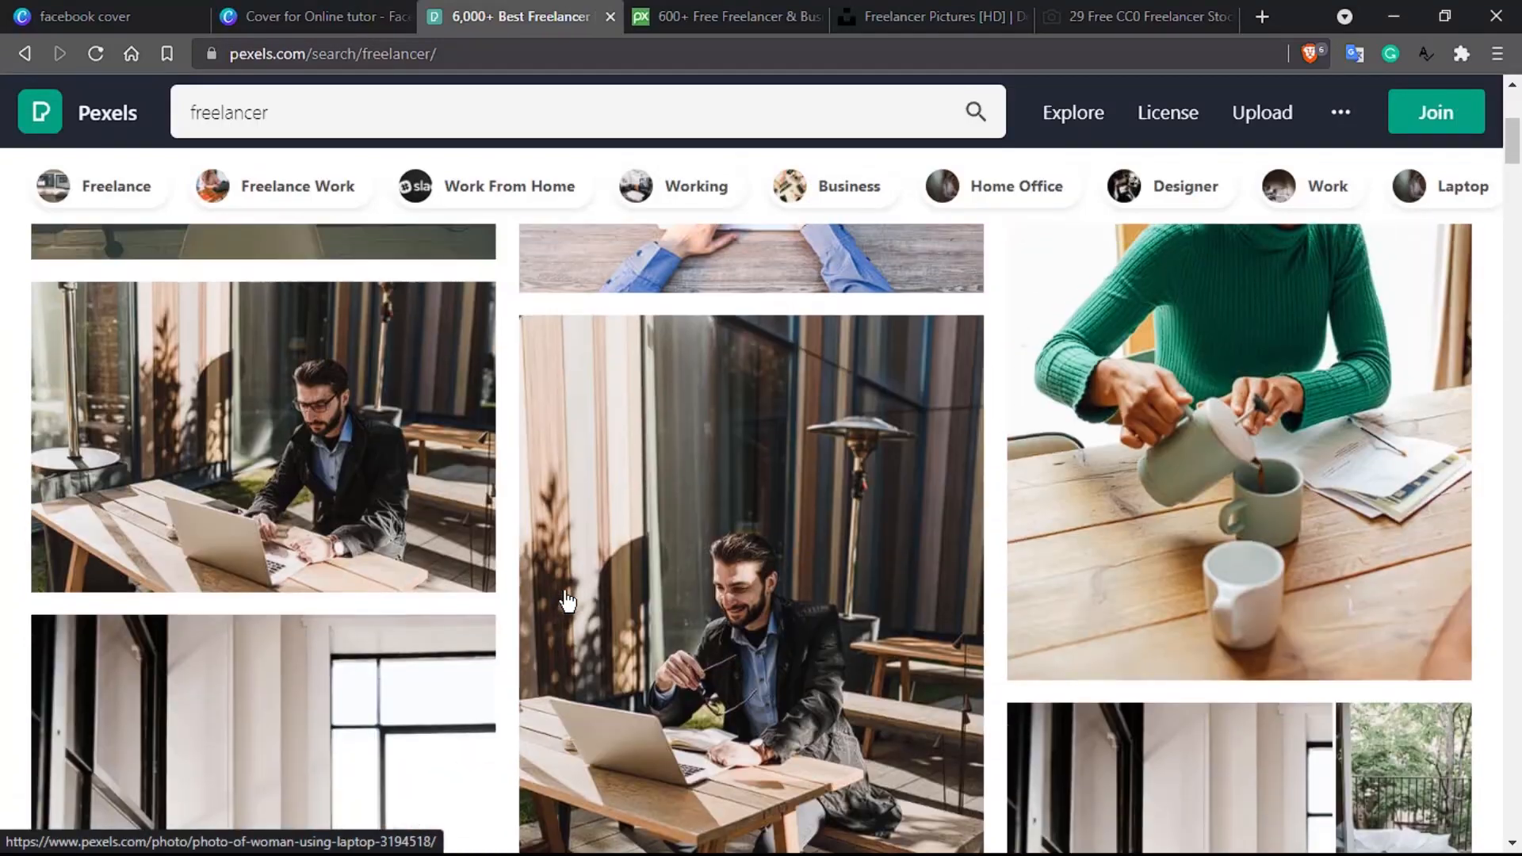
{"action": "scroll", "coordinate": [567, 600], "scroll_direction": "up", "scroll_amount": 5}
{"action": "left_click", "coordinate": [298, 549]}
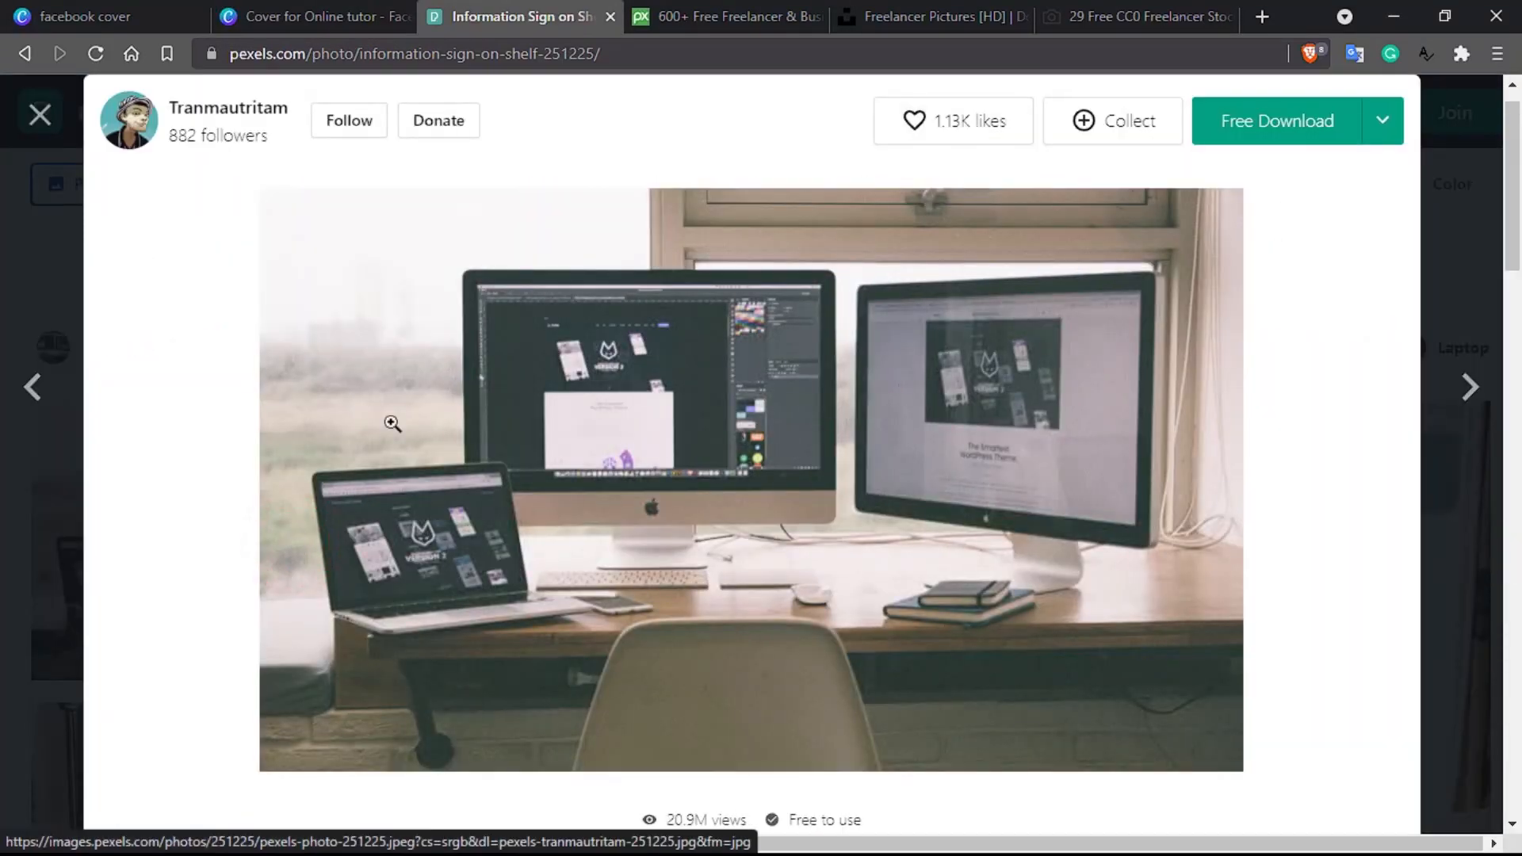
{"action": "left_click", "coordinate": [725, 16]}
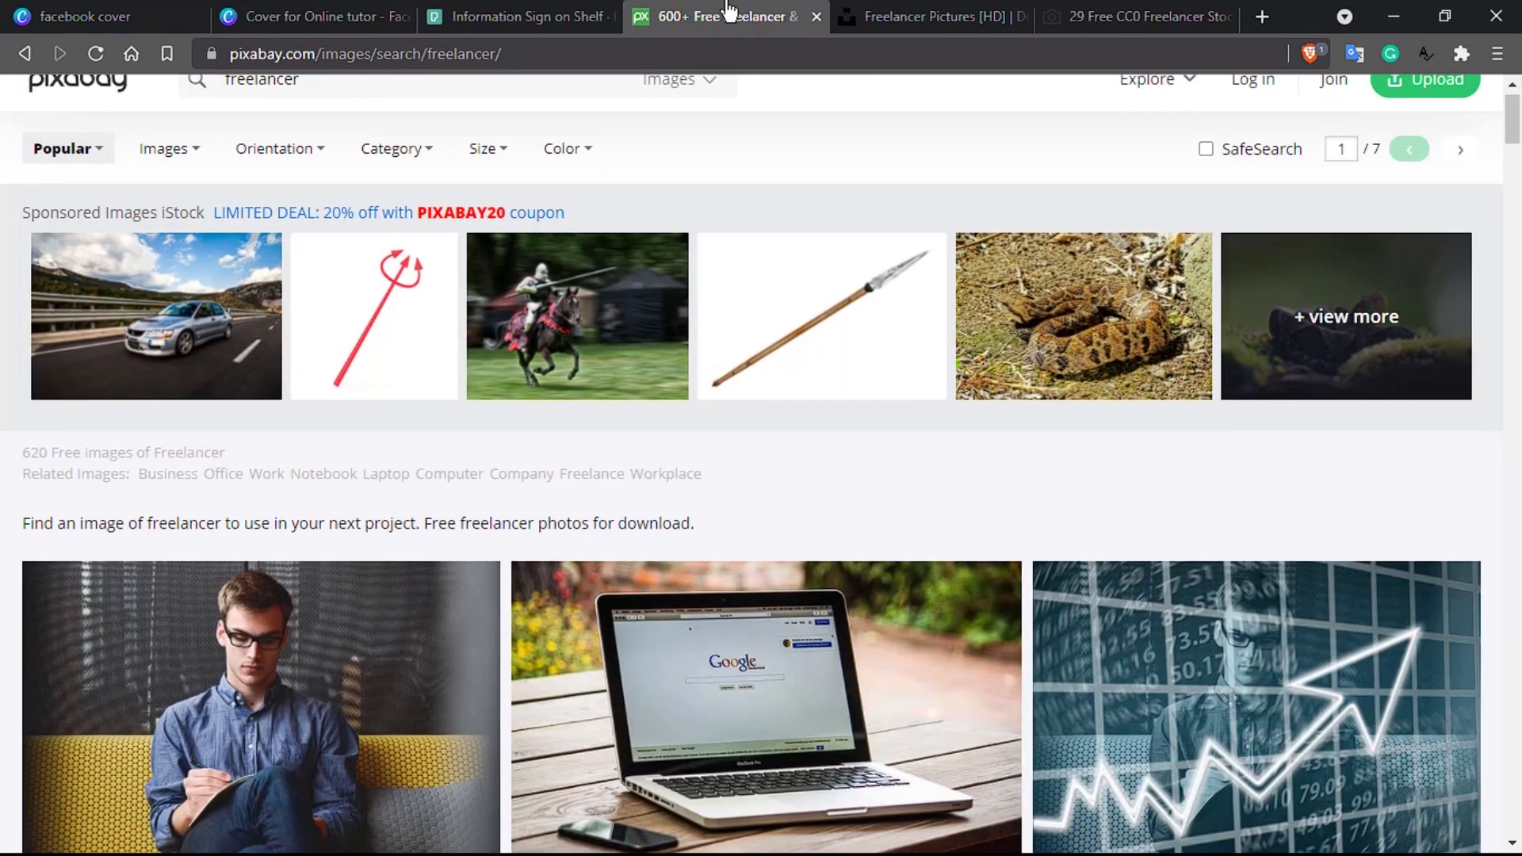
Step: Preview the laptop-mockup photo on Pixabay, then return to the freelancer results
{"action": "scroll", "coordinate": [728, 4], "scroll_direction": "down", "scroll_amount": 5}
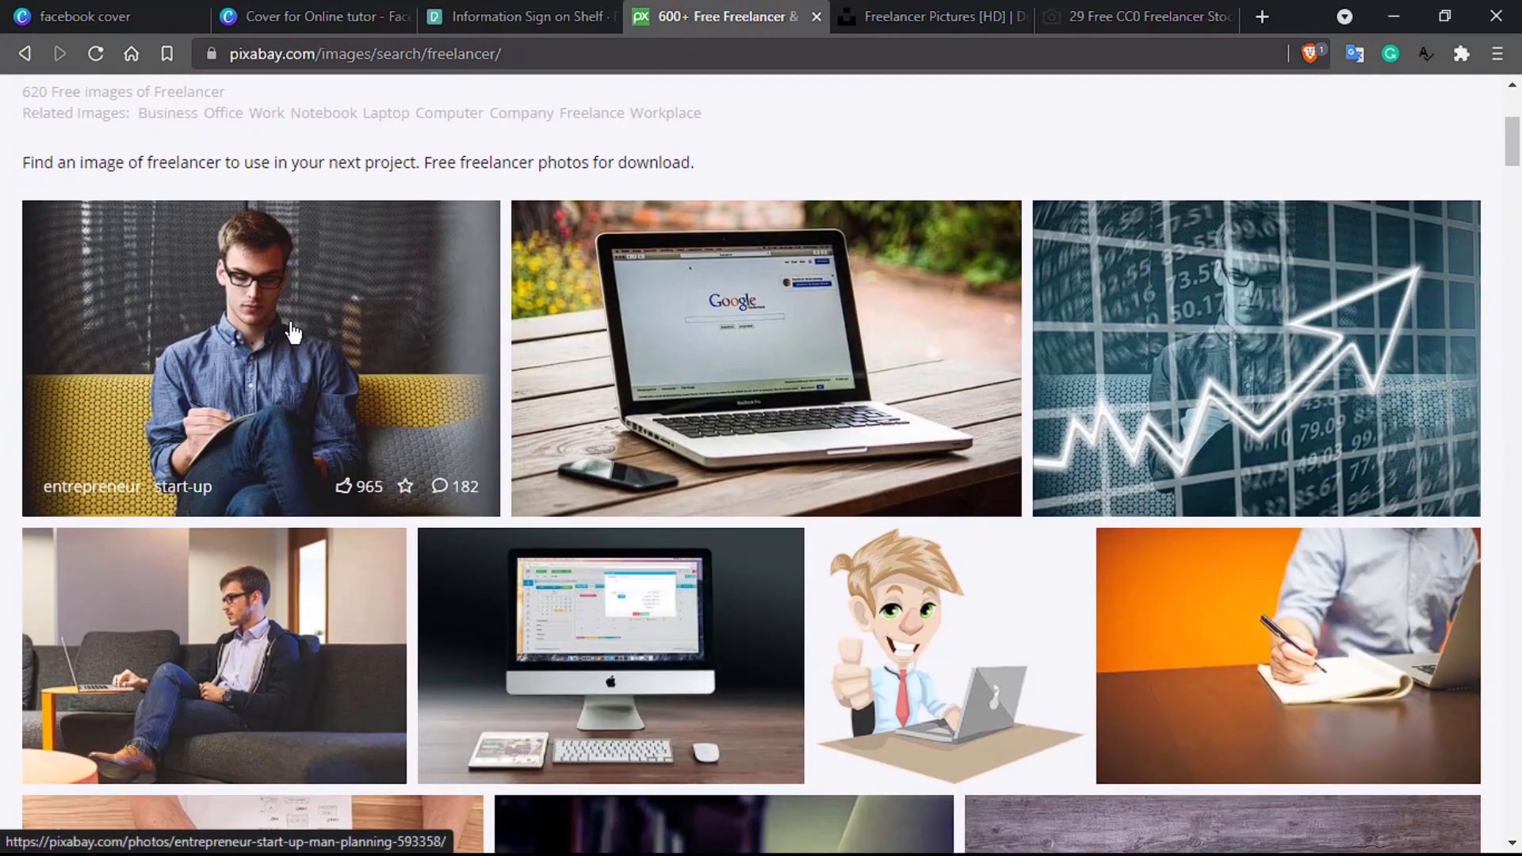
{"action": "scroll", "coordinate": [293, 333], "scroll_direction": "down", "scroll_amount": 3}
{"action": "scroll", "coordinate": [293, 333], "scroll_direction": "down", "scroll_amount": 2}
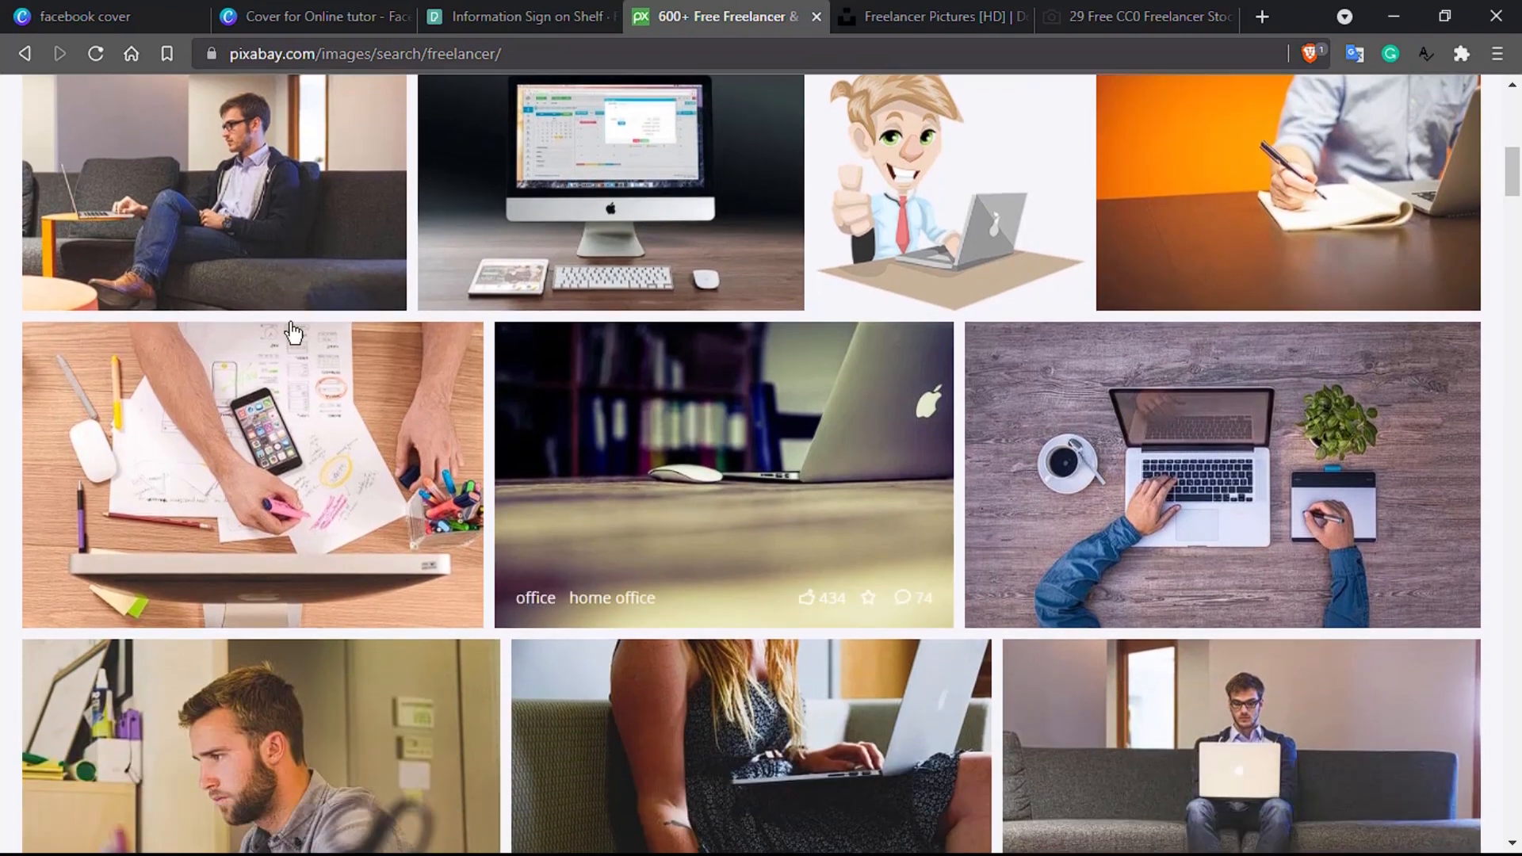
{"action": "left_click", "coordinate": [1175, 468]}
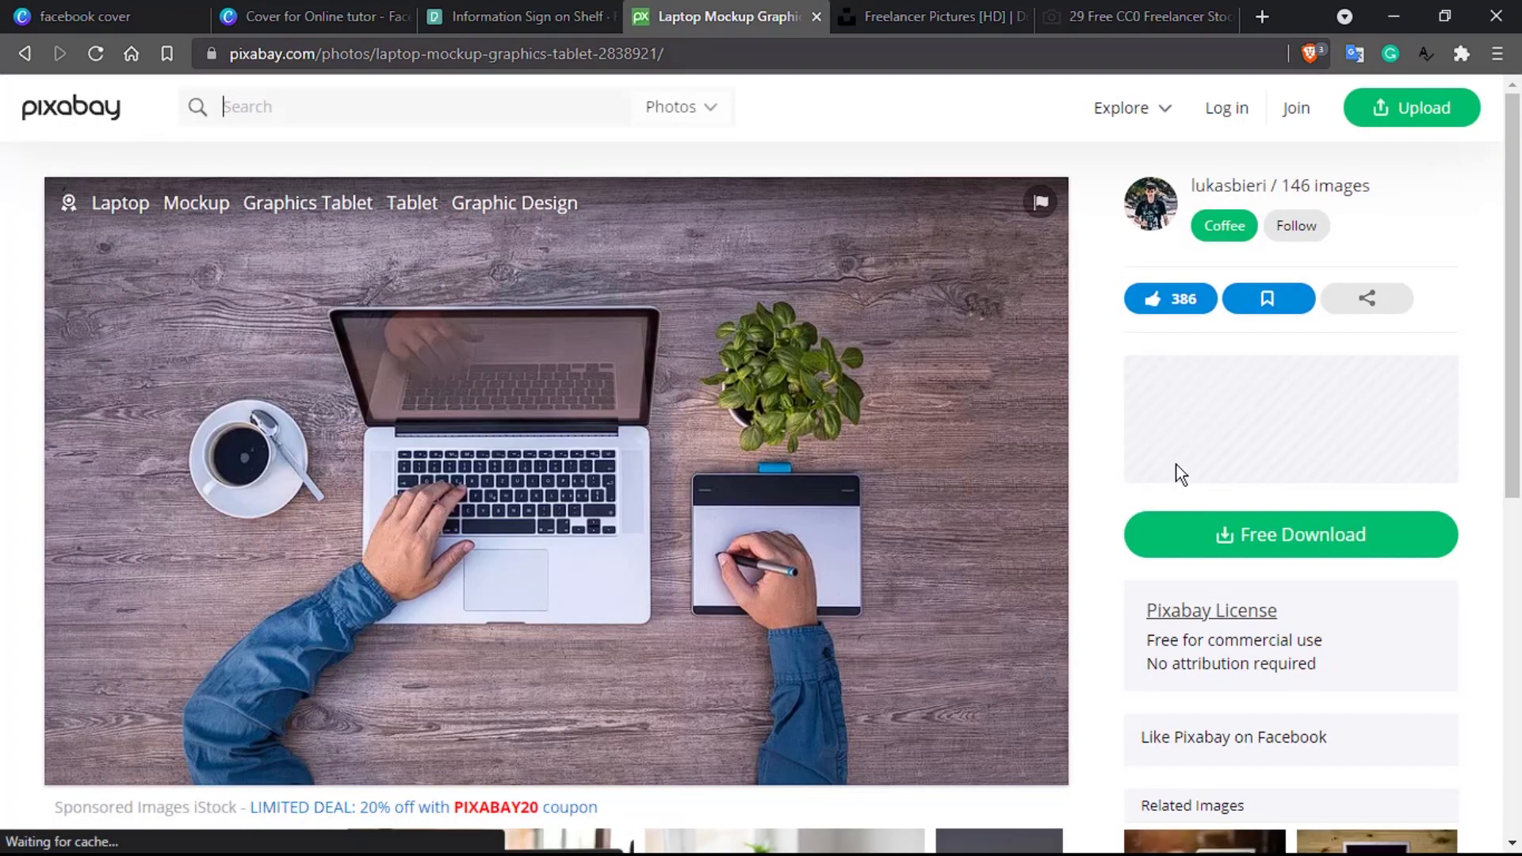
{"action": "left_click", "coordinate": [26, 48]}
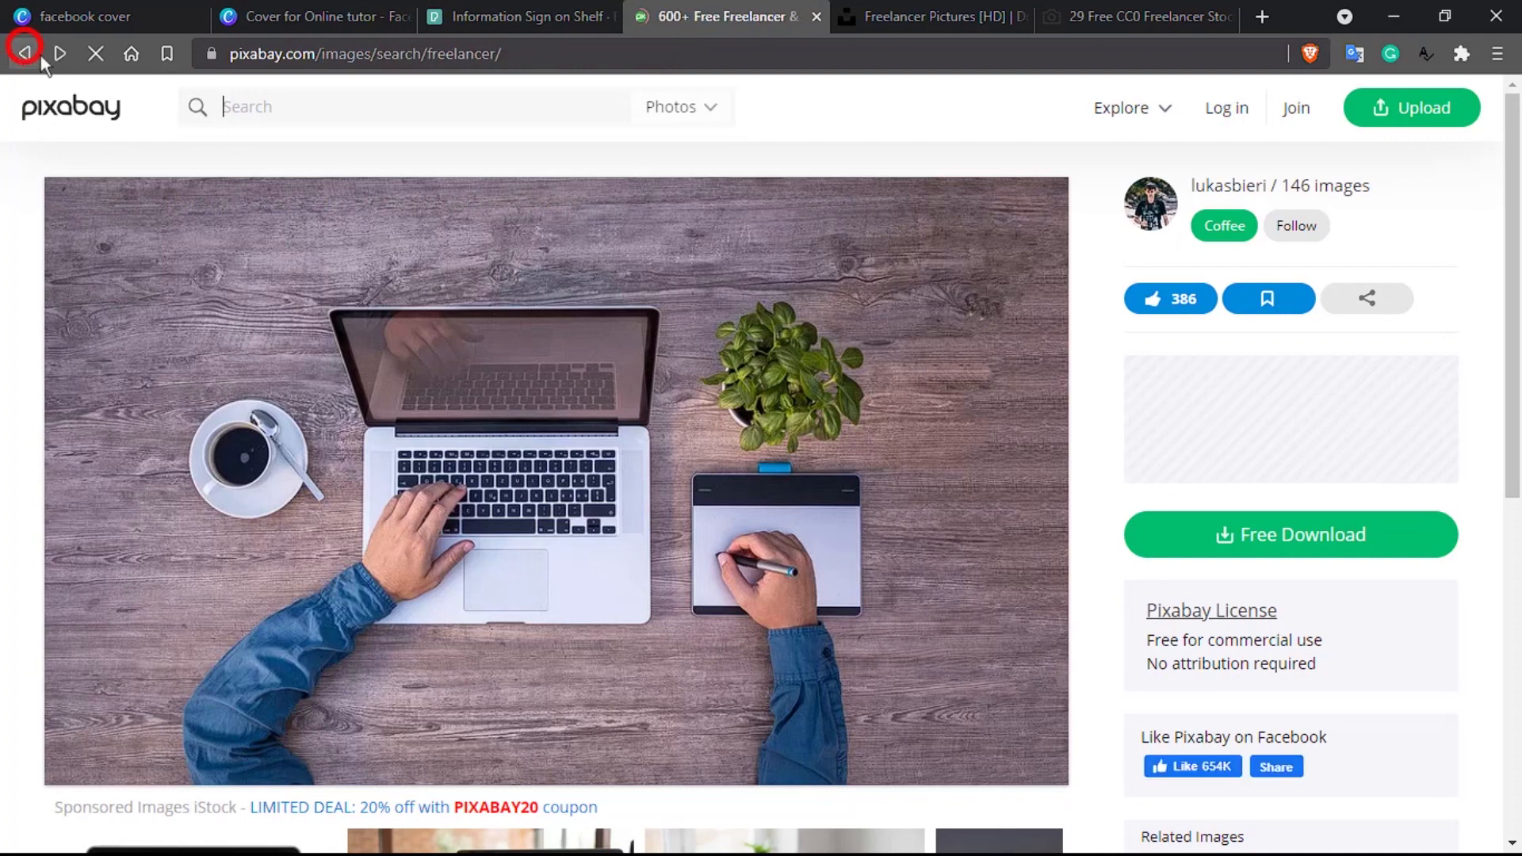
Step: Open Pixabay's 'Desk Laptop Office' photo page, showing a laptop beside books
{"action": "scroll", "coordinate": [796, 488], "scroll_direction": "down", "scroll_amount": 7}
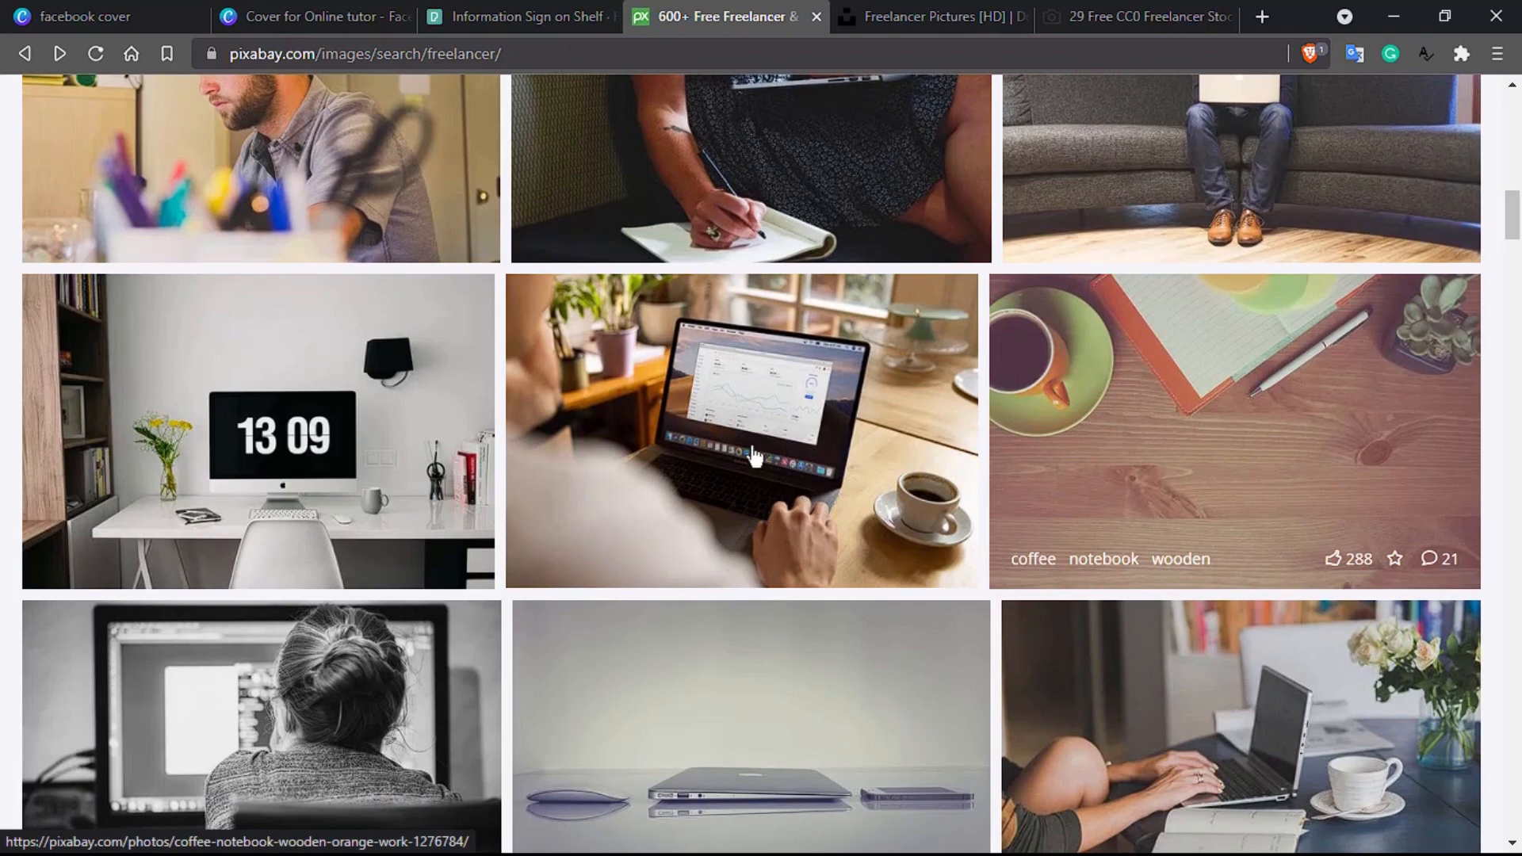
{"action": "scroll", "coordinate": [687, 403], "scroll_direction": "down", "scroll_amount": 4}
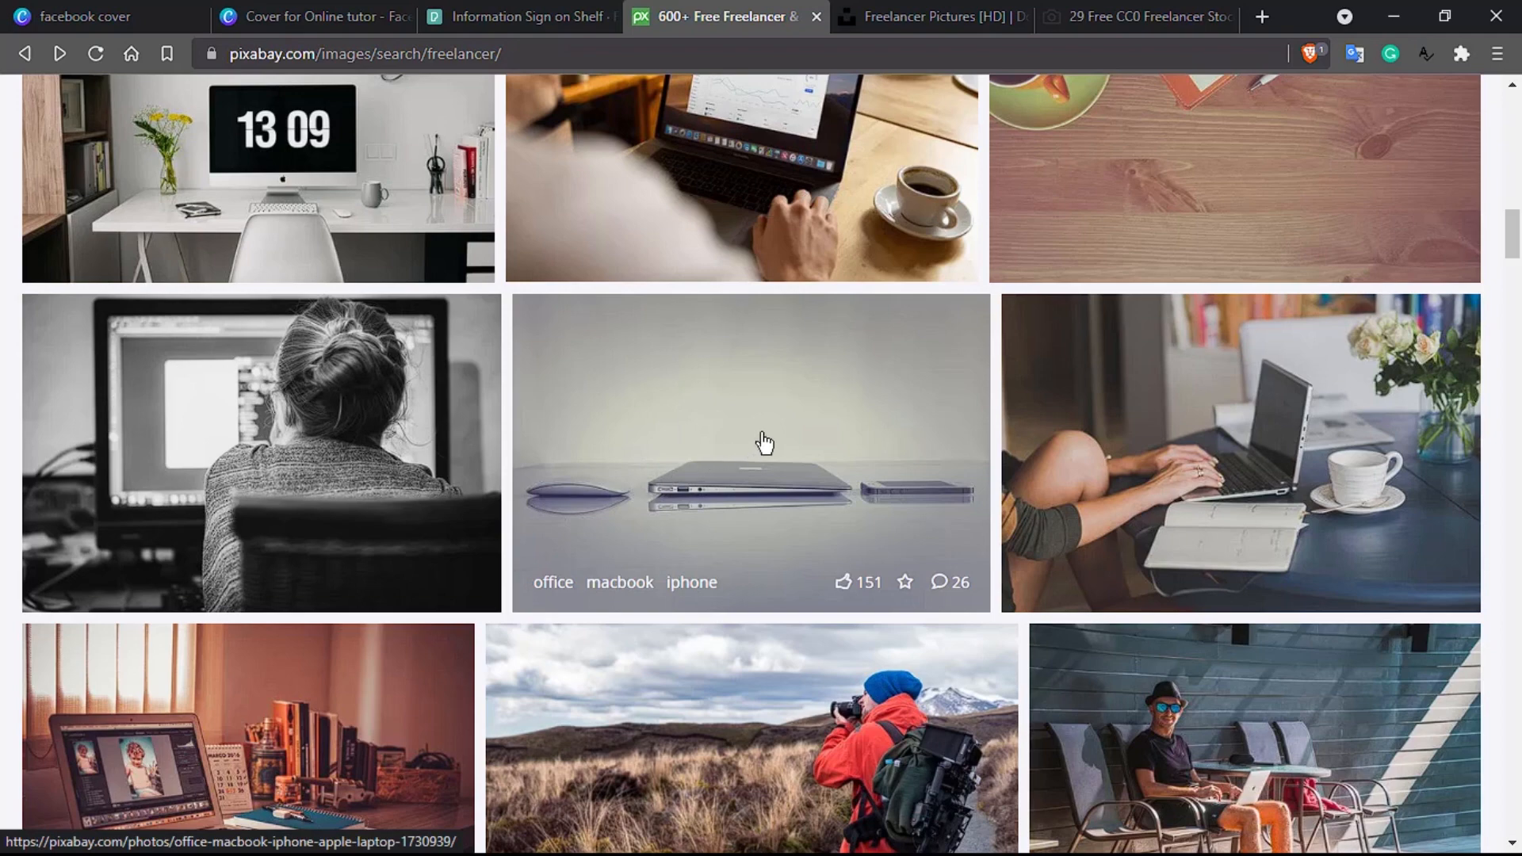
{"action": "scroll", "coordinate": [764, 442], "scroll_direction": "down", "scroll_amount": 3}
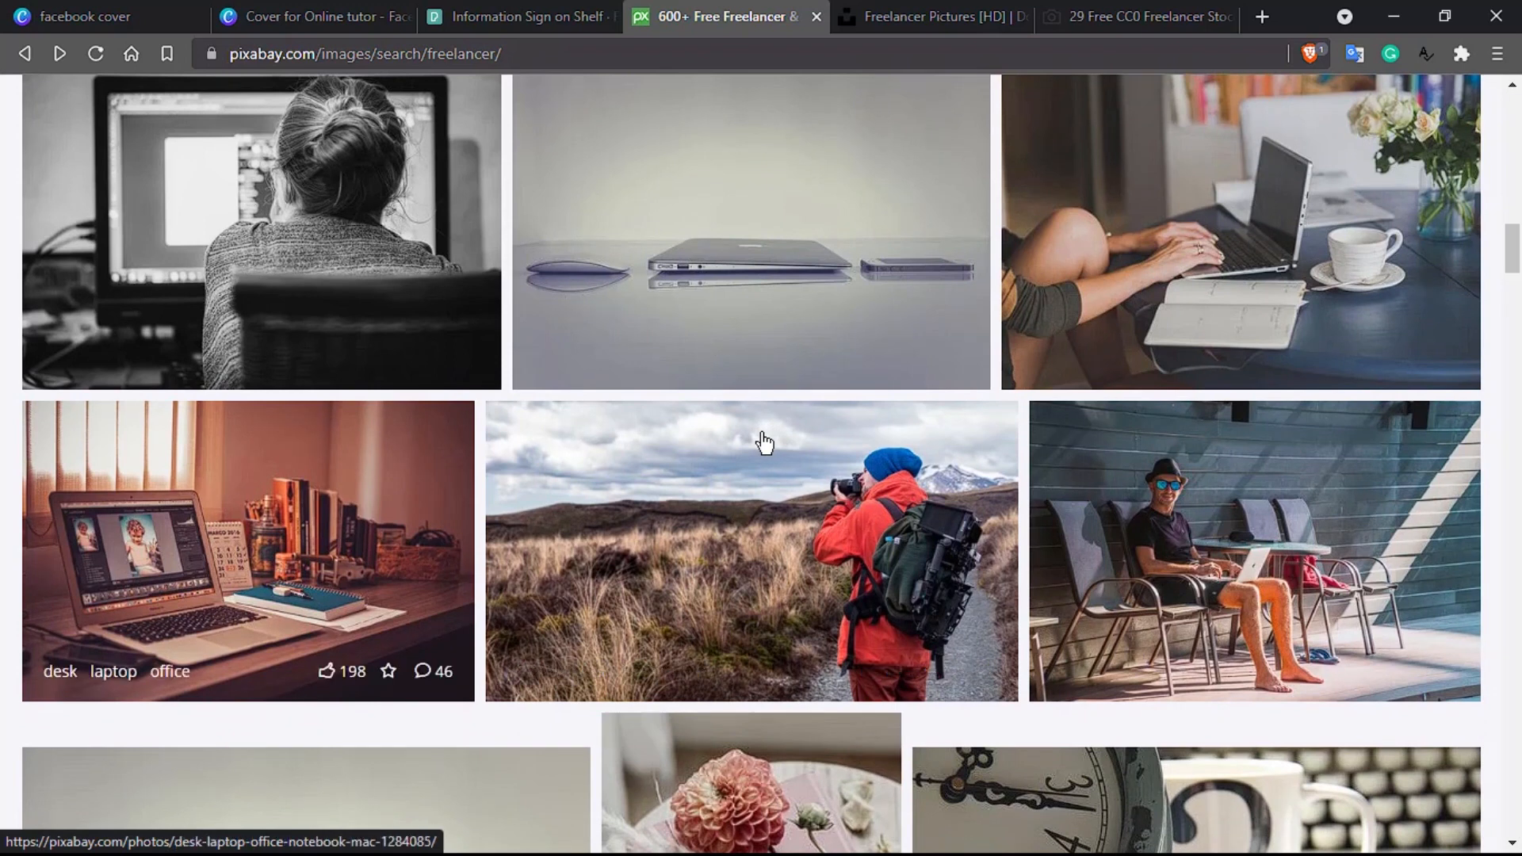
{"action": "scroll", "coordinate": [764, 442], "scroll_direction": "down", "scroll_amount": 1}
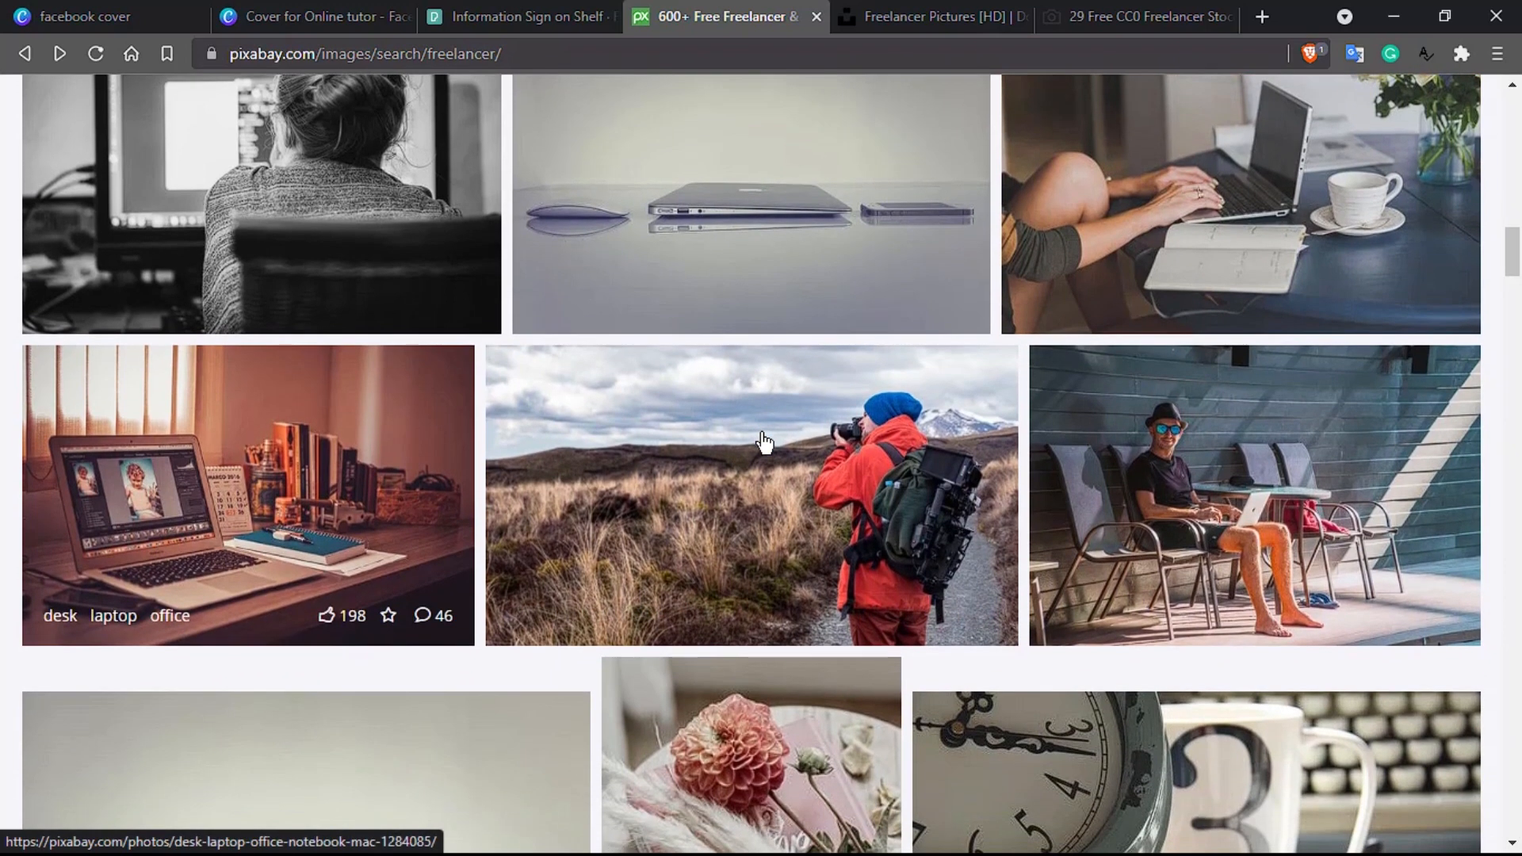
{"action": "left_click", "coordinate": [257, 473]}
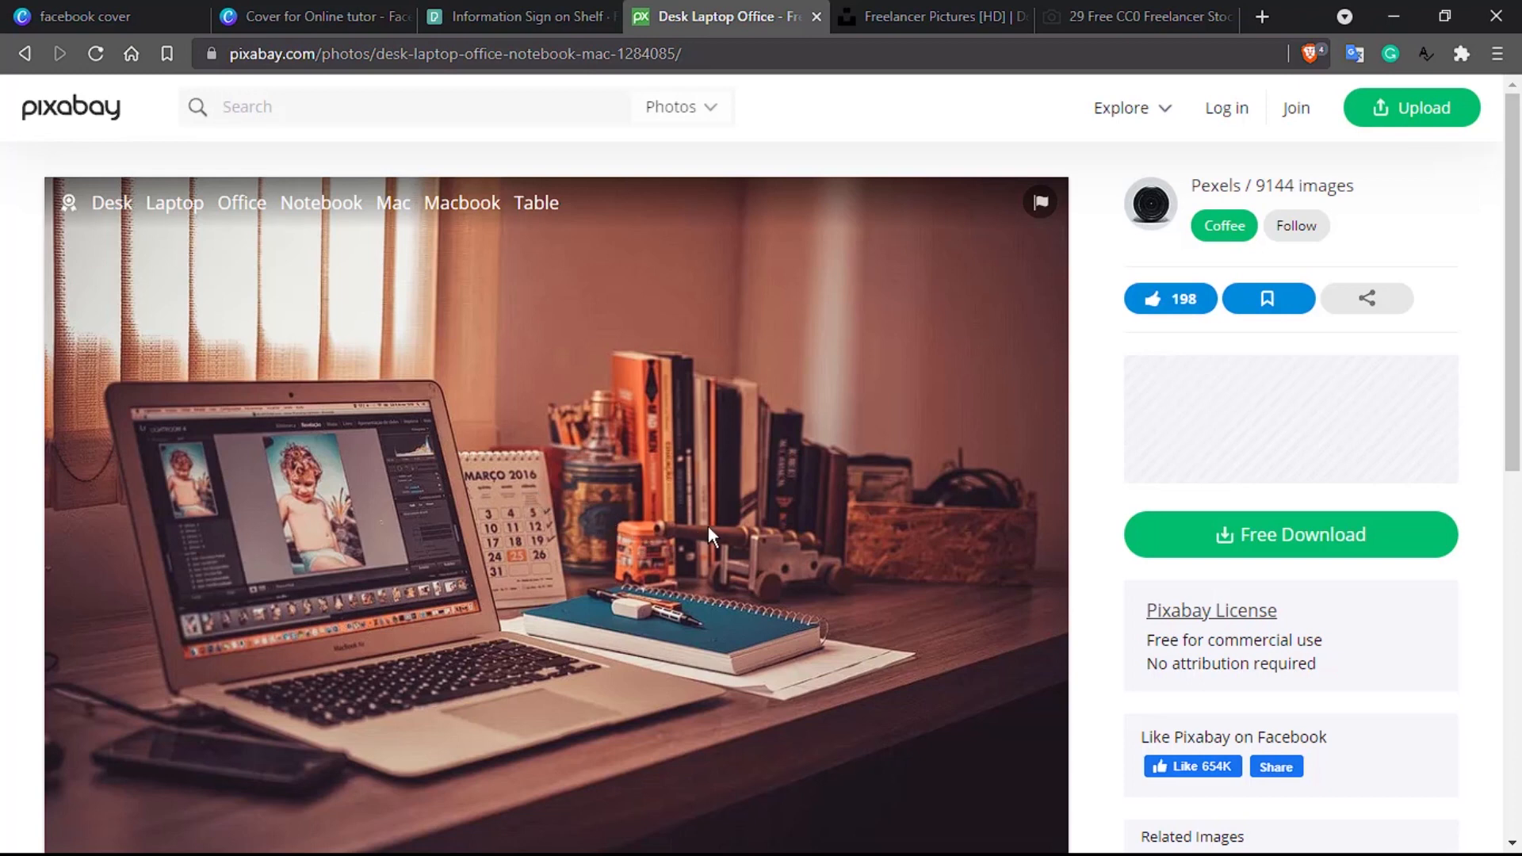
Step: Return to the Pixabay freelancer results and browse further down the grid
{"action": "left_click", "coordinate": [25, 53]}
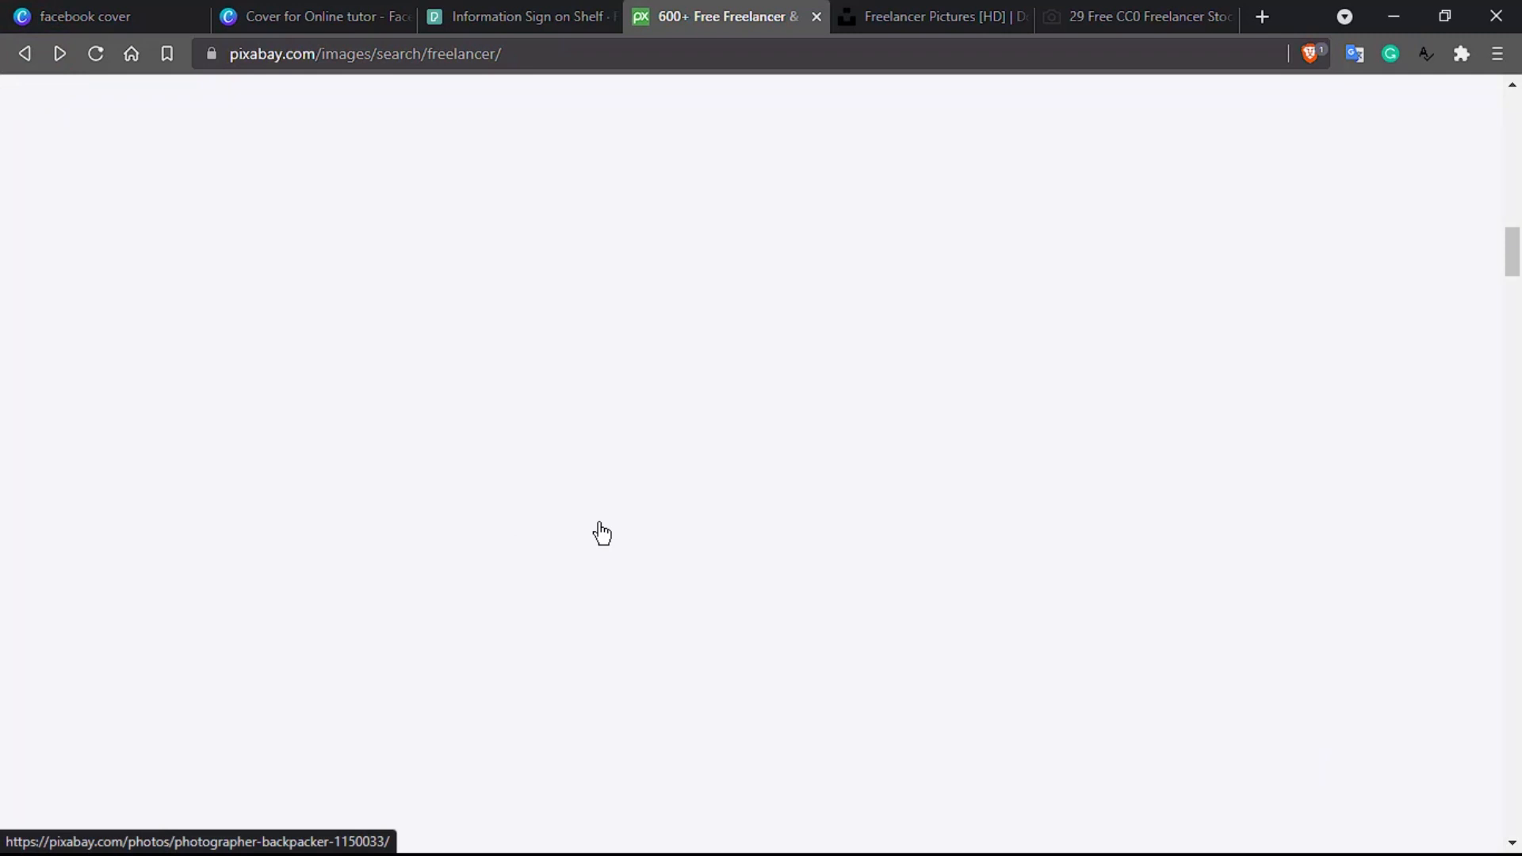
{"action": "scroll", "coordinate": [587, 598], "scroll_direction": "down", "scroll_amount": 6}
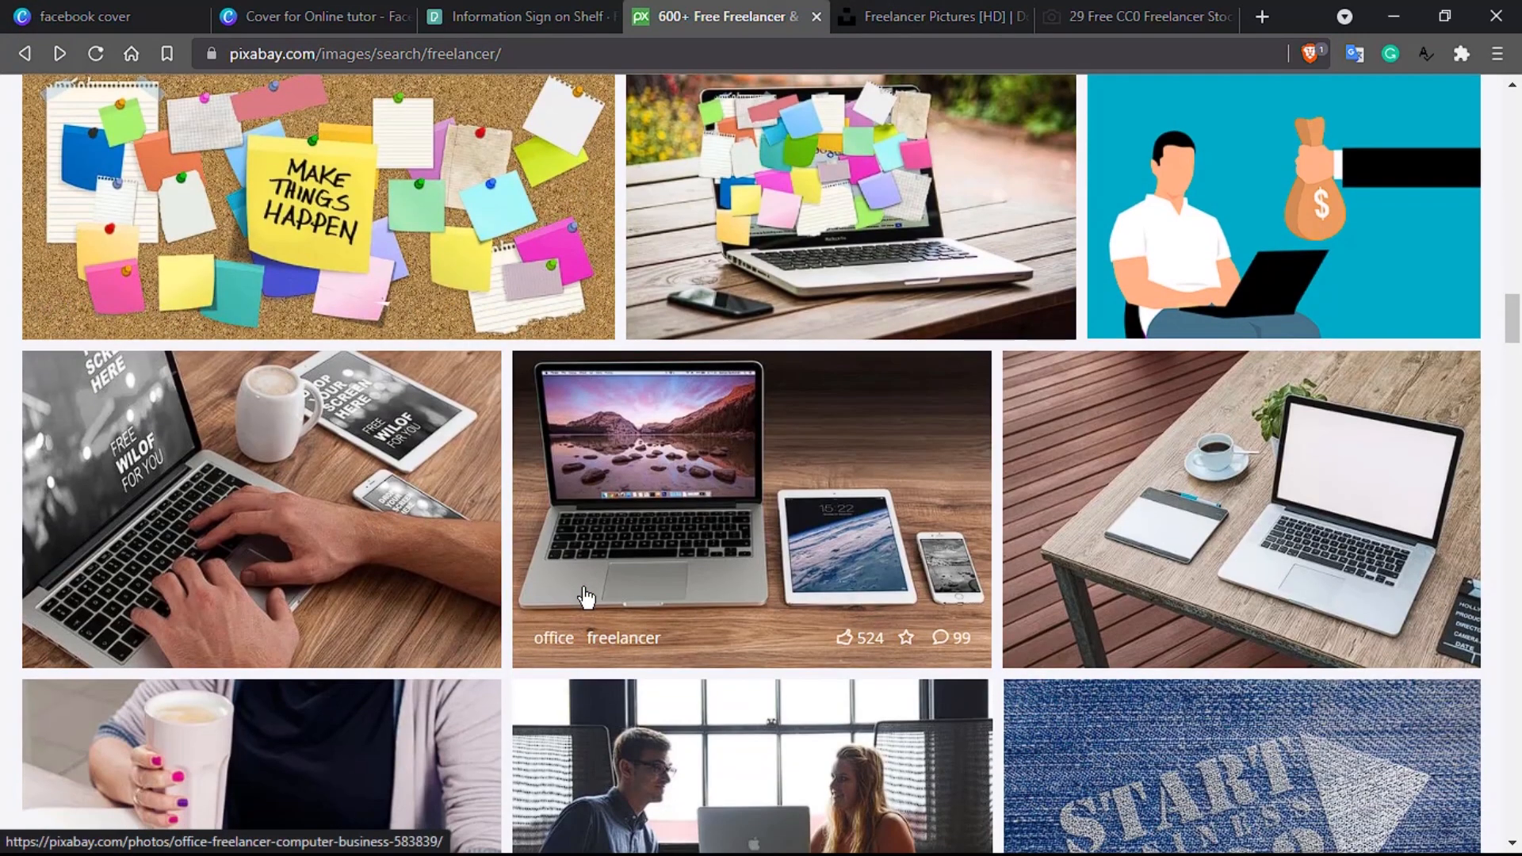
{"action": "scroll", "coordinate": [586, 598], "scroll_direction": "down", "scroll_amount": 3}
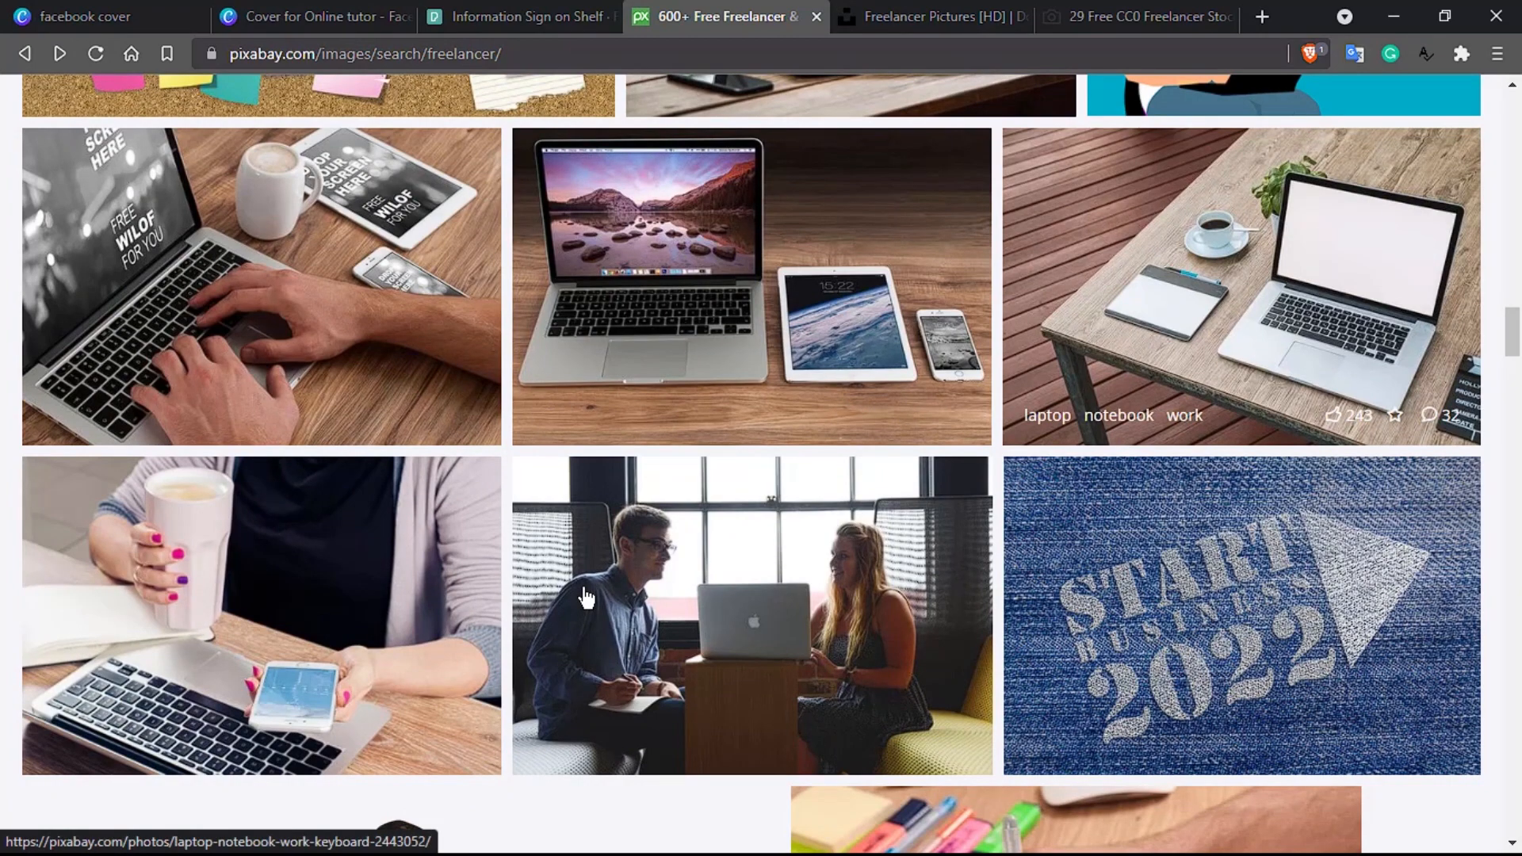
{"action": "scroll", "coordinate": [615, 564], "scroll_direction": "down", "scroll_amount": 10}
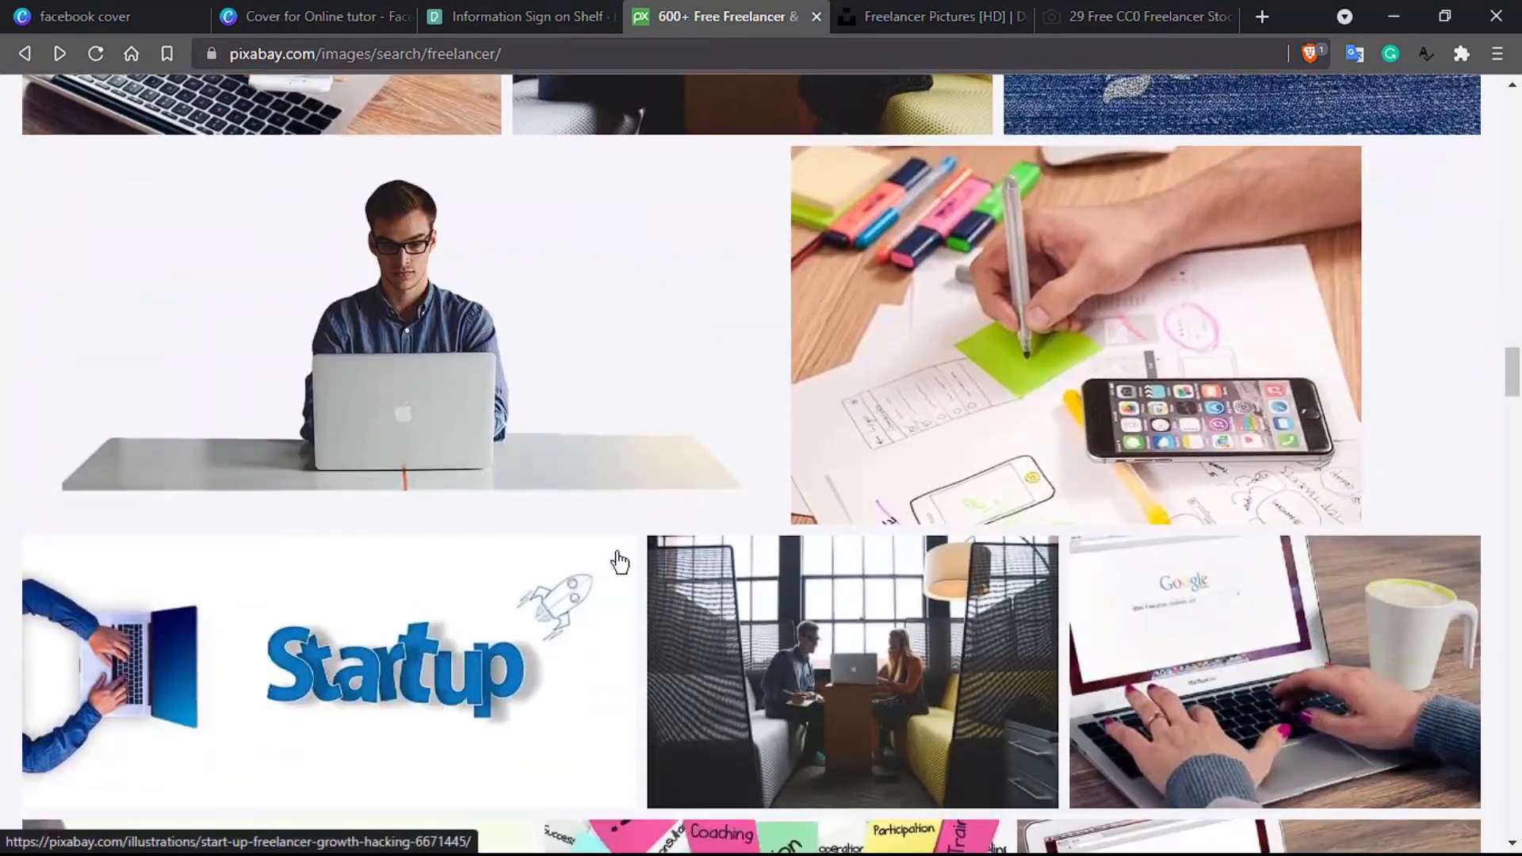
{"action": "scroll", "coordinate": [620, 562], "scroll_direction": "down", "scroll_amount": 10}
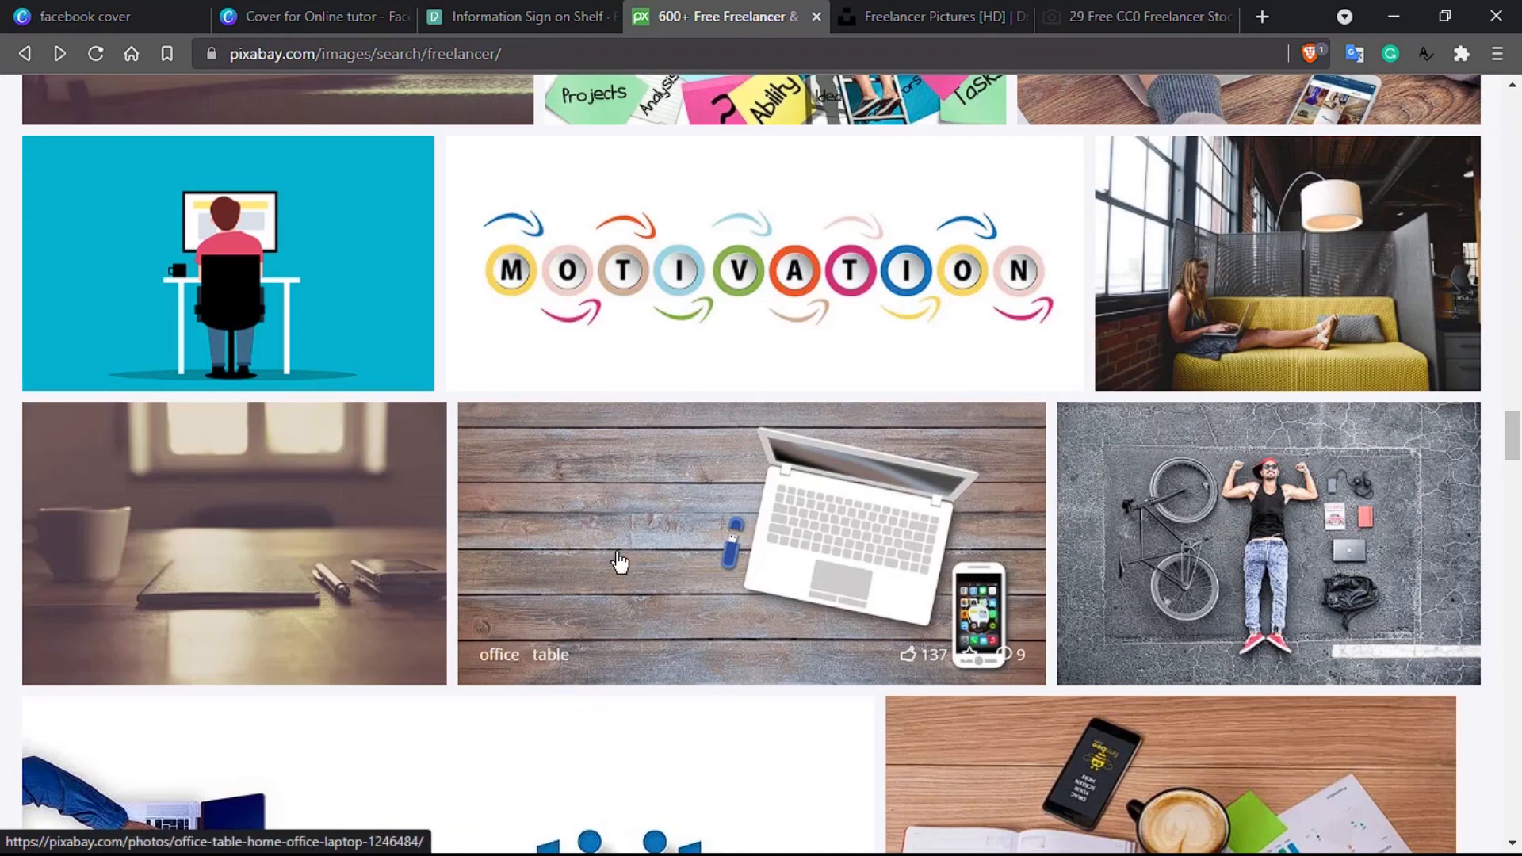
{"action": "scroll", "coordinate": [620, 562], "scroll_direction": "down", "scroll_amount": 2}
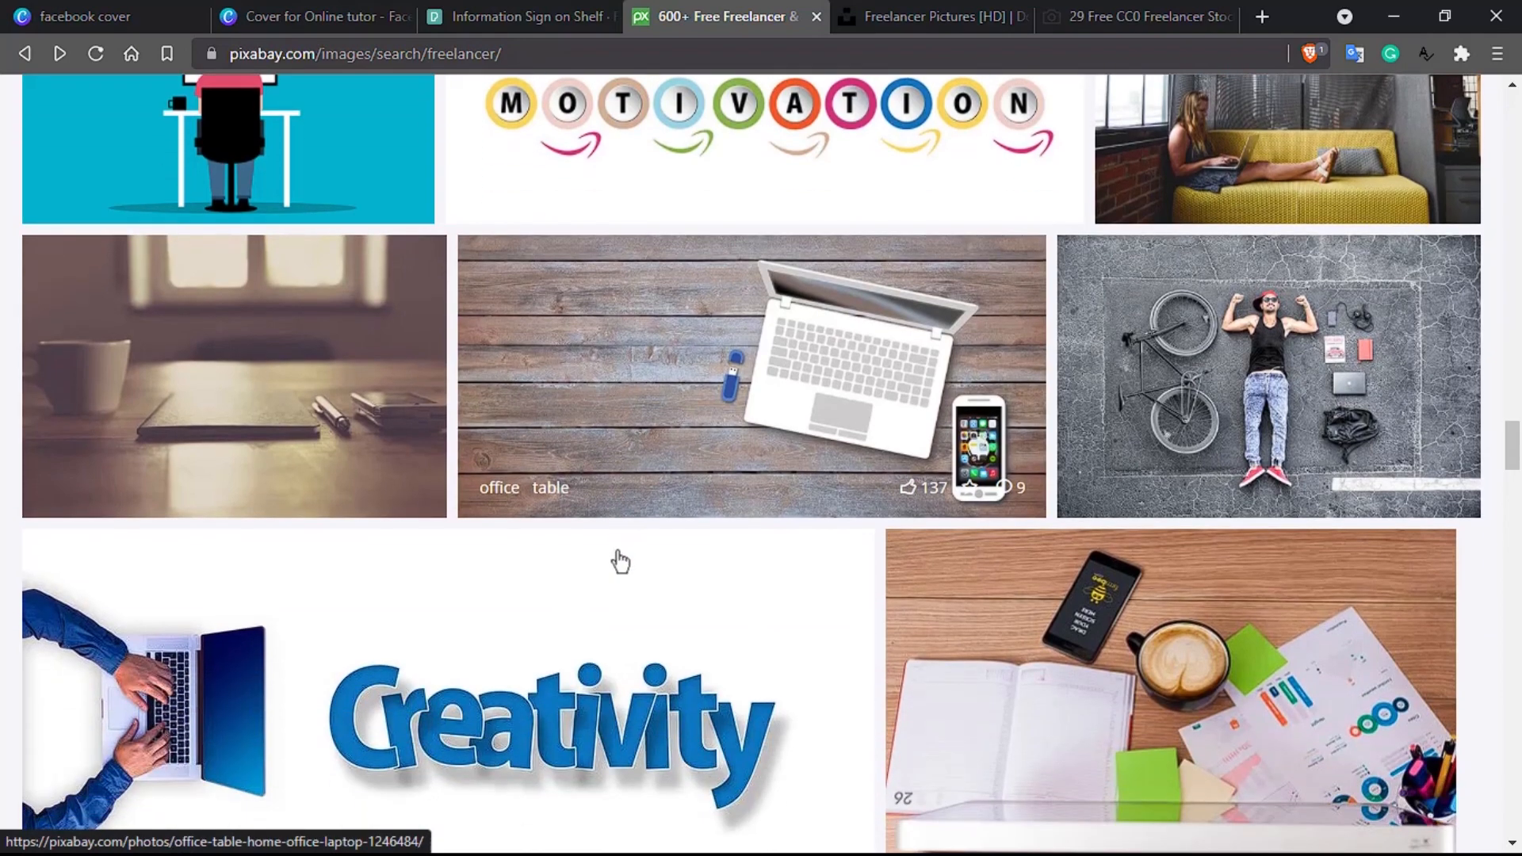
{"action": "scroll", "coordinate": [677, 484], "scroll_direction": "down", "scroll_amount": 4}
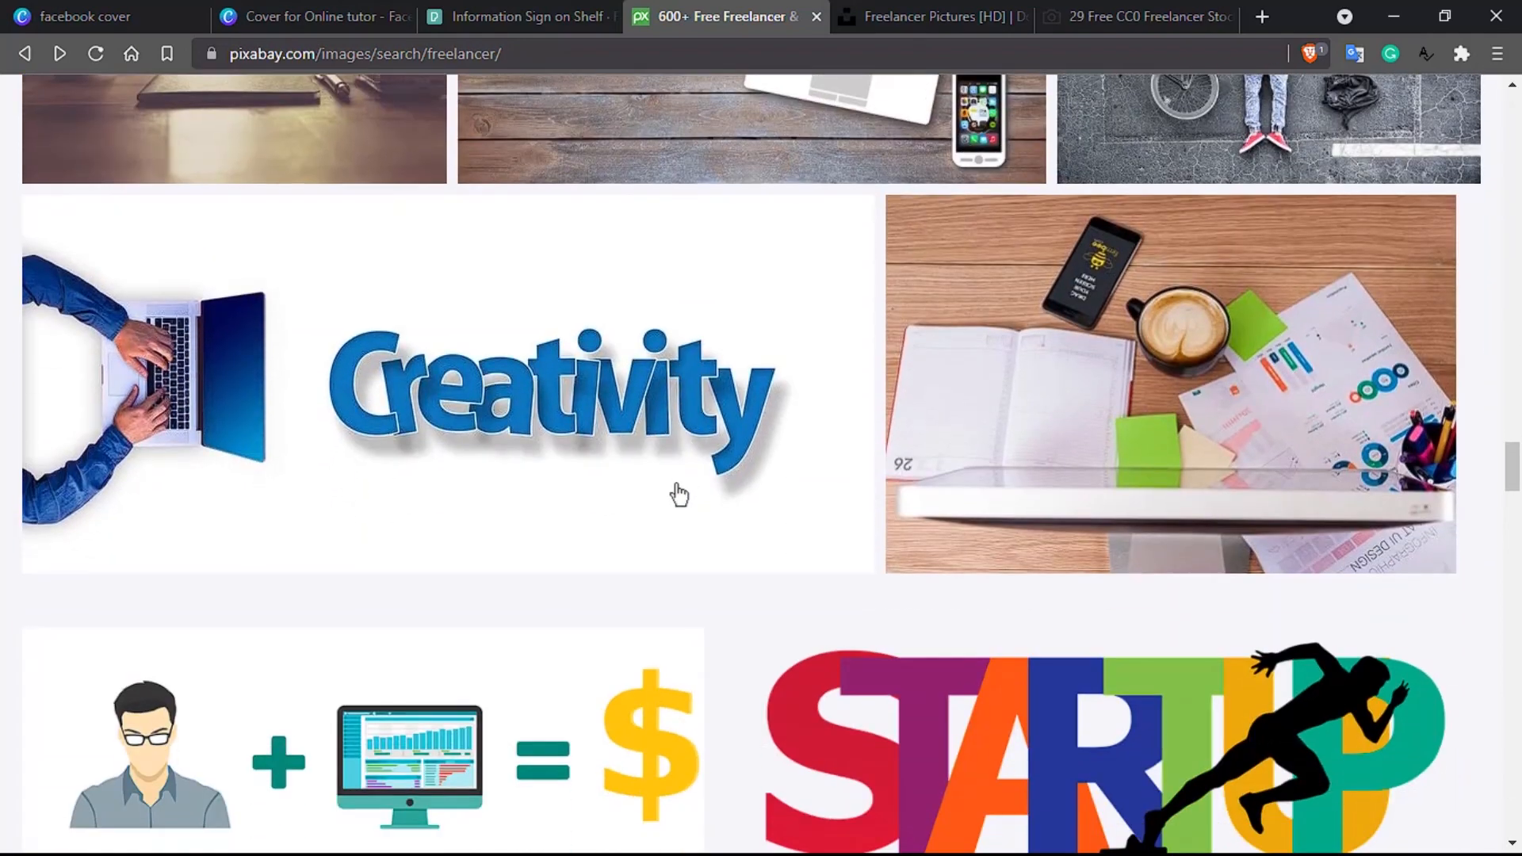
Step: Open Pixabay's coffee, notebook and wooden table photo page
{"action": "scroll", "coordinate": [651, 571], "scroll_direction": "up", "scroll_amount": 14}
{"action": "scroll", "coordinate": [650, 564], "scroll_direction": "down", "scroll_amount": 7}
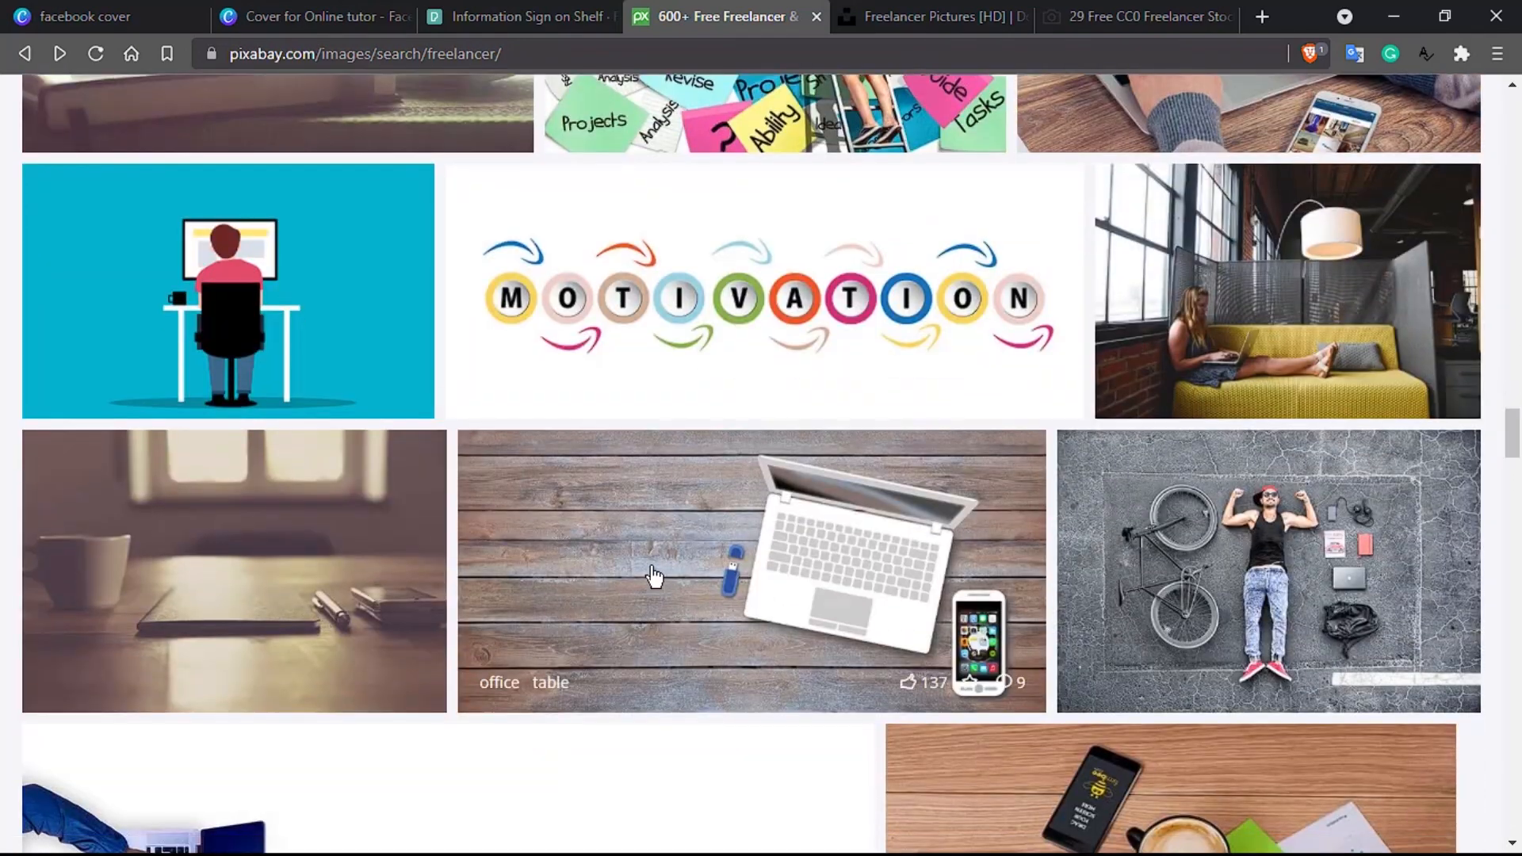
{"action": "scroll", "coordinate": [373, 537], "scroll_direction": "up", "scroll_amount": 19}
{"action": "scroll", "coordinate": [374, 538], "scroll_direction": "up", "scroll_amount": 20}
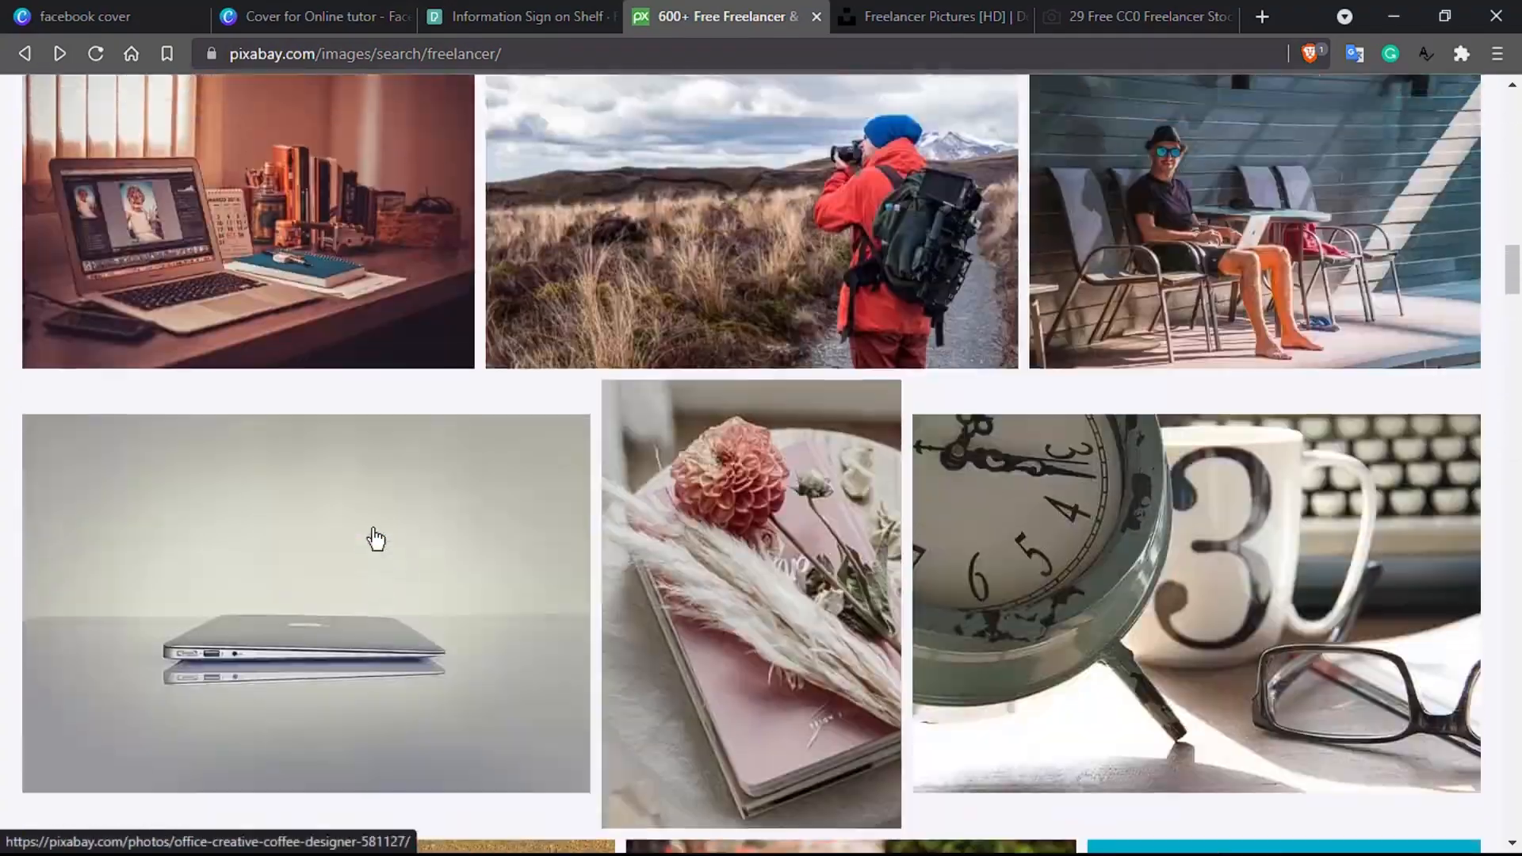
{"action": "scroll", "coordinate": [375, 538], "scroll_direction": "up", "scroll_amount": 6}
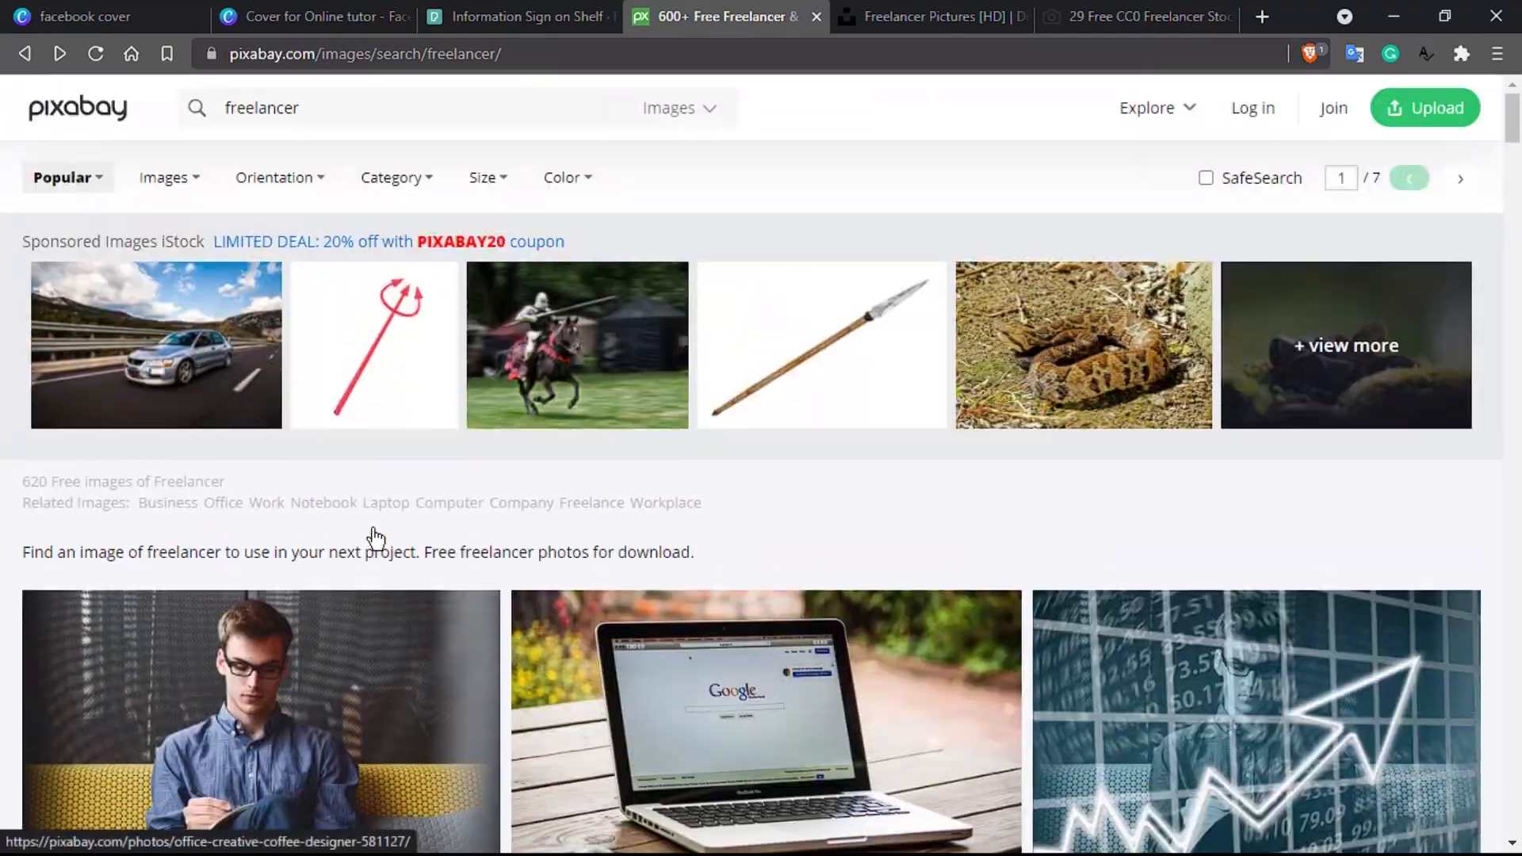
{"action": "scroll", "coordinate": [375, 538], "scroll_direction": "down", "scroll_amount": 10}
{"action": "scroll", "coordinate": [375, 539], "scroll_direction": "down", "scroll_amount": 1}
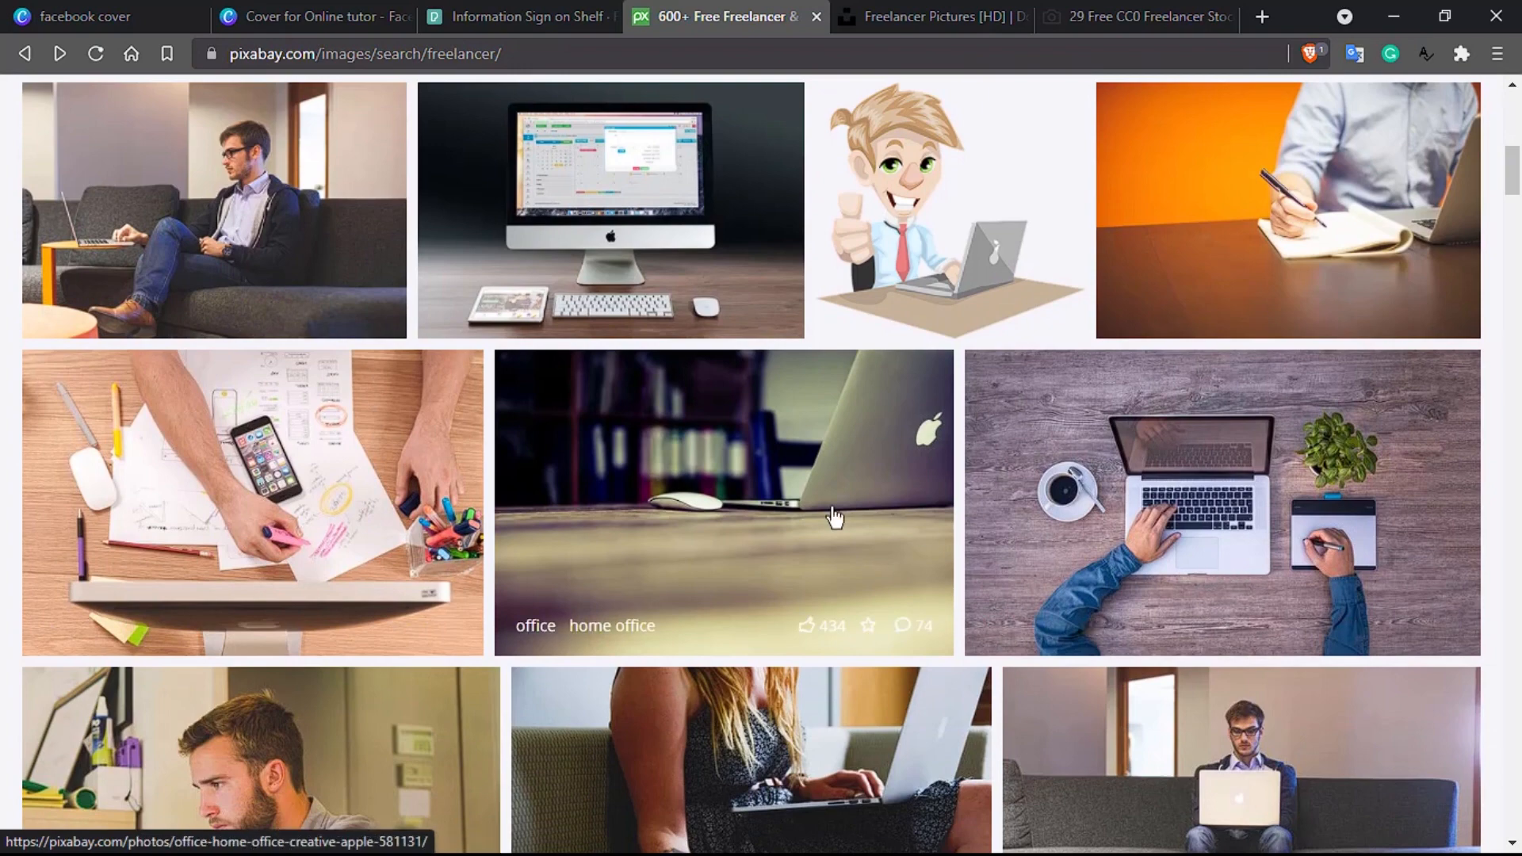
{"action": "scroll", "coordinate": [717, 498], "scroll_direction": "down", "scroll_amount": 5}
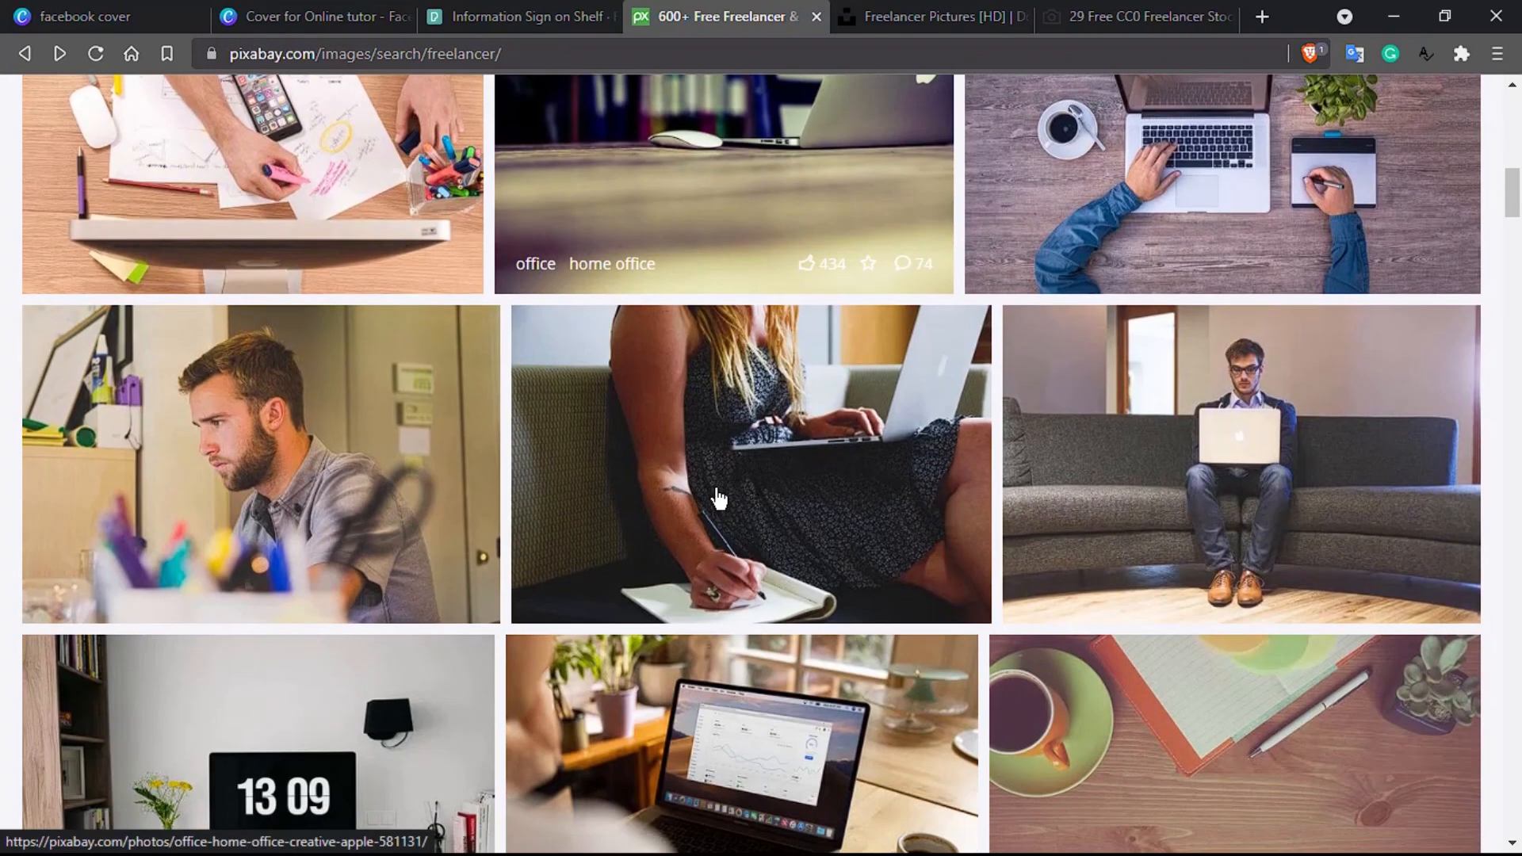
{"action": "scroll", "coordinate": [717, 498], "scroll_direction": "down", "scroll_amount": 4}
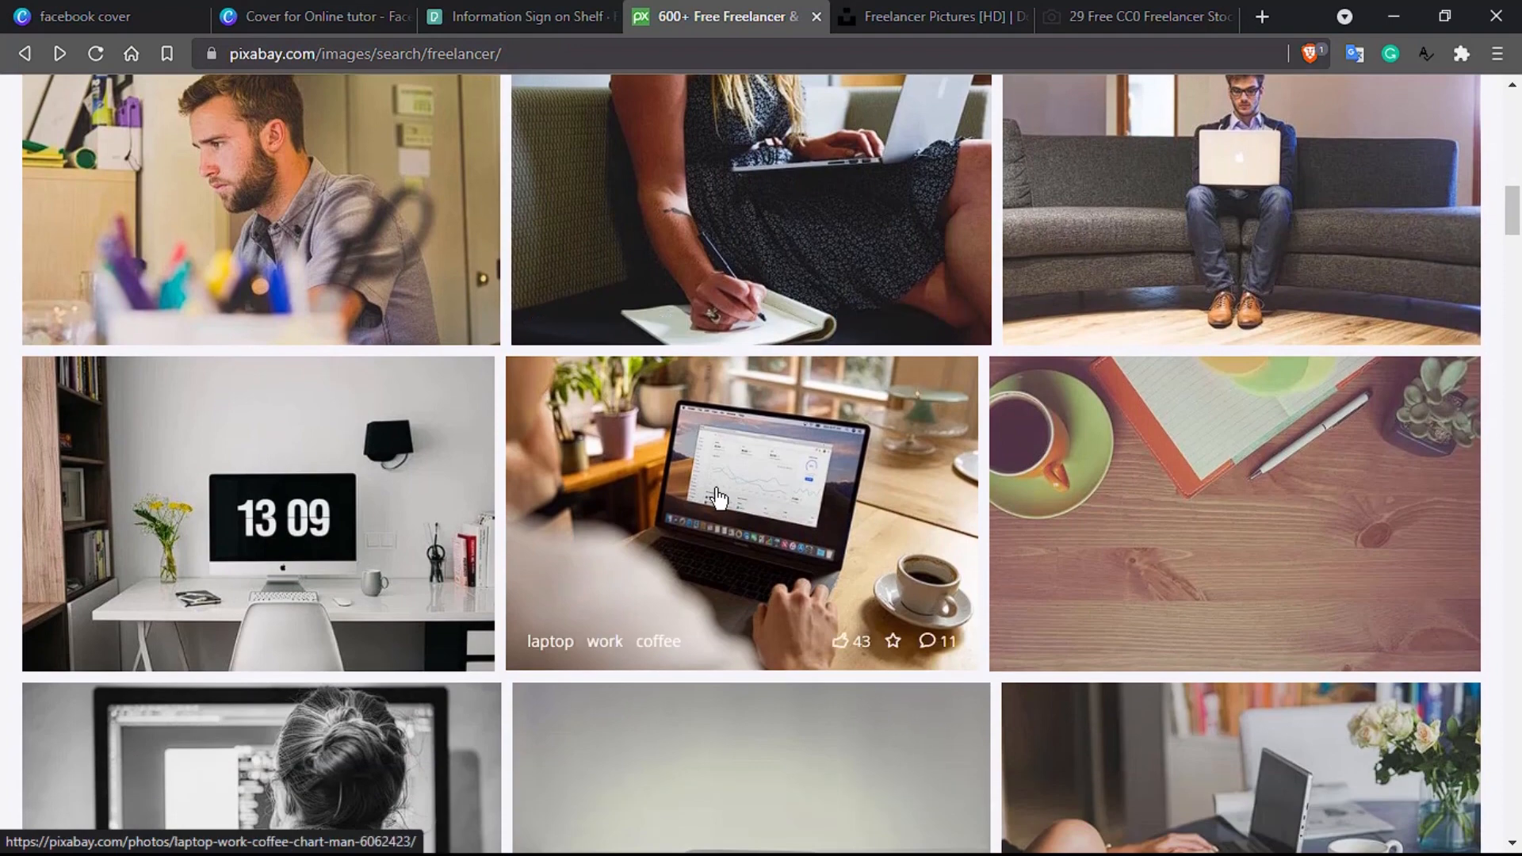
{"action": "left_click", "coordinate": [1208, 558]}
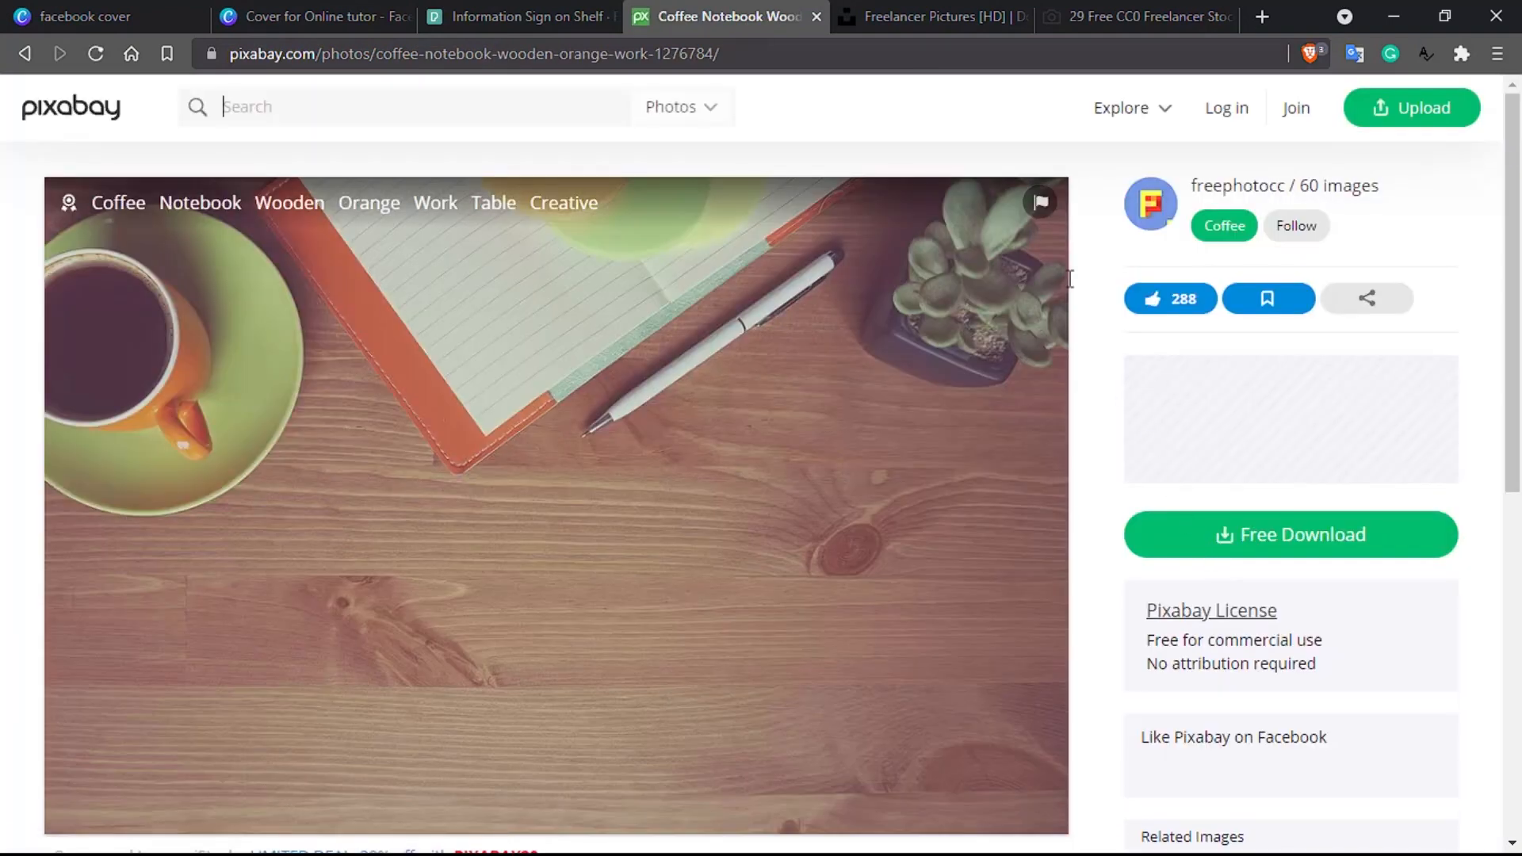
{"action": "left_click", "coordinate": [928, 10]}
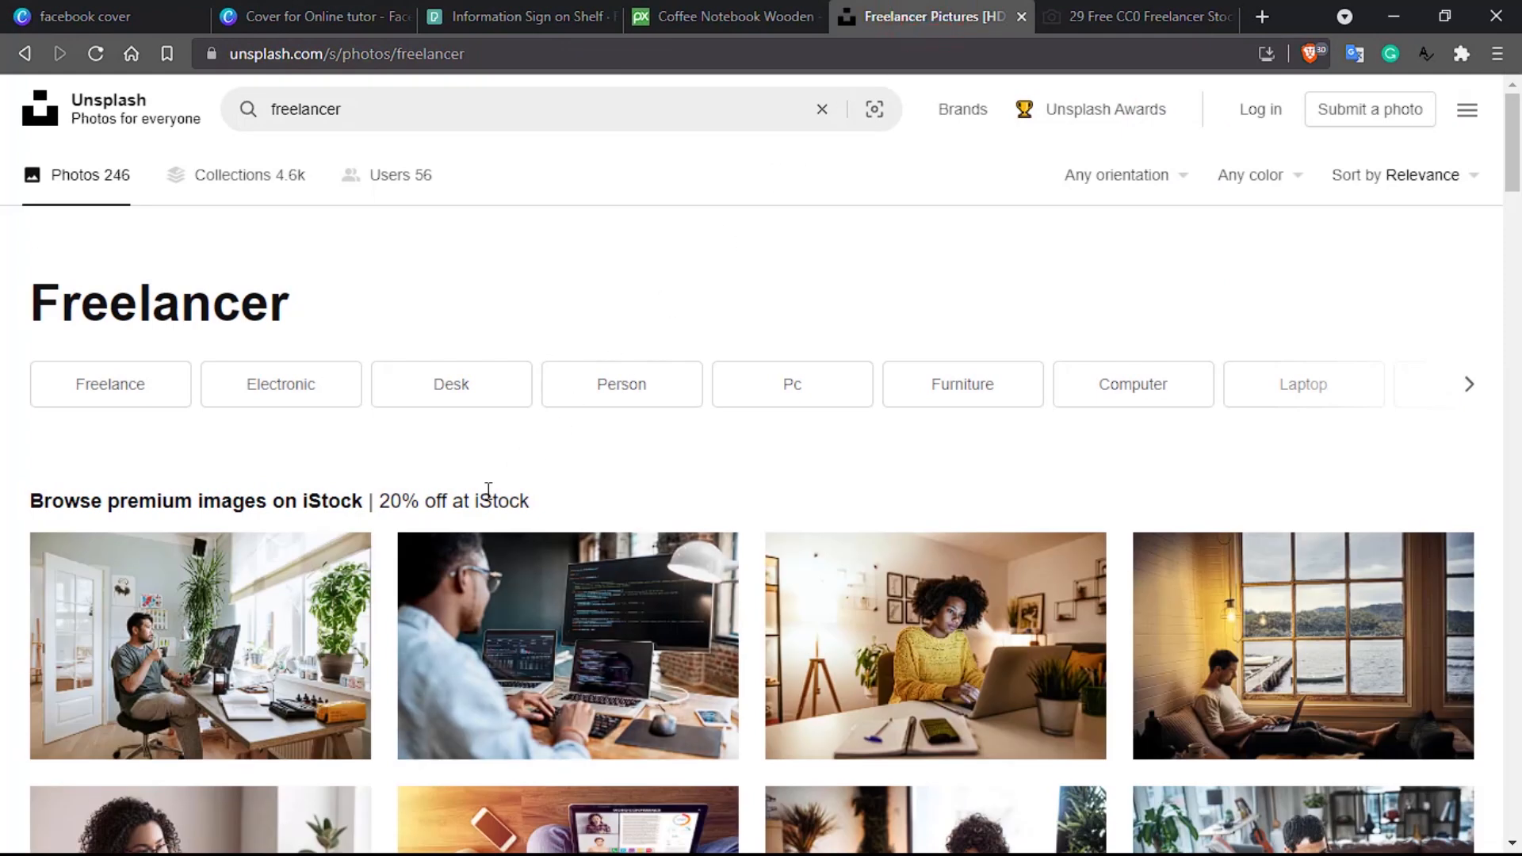
Step: Open Unsplash's silver MacBook Air on a brown desk photo, then bring up StockSnap's freelancer results
{"action": "scroll", "coordinate": [487, 498], "scroll_direction": "down", "scroll_amount": 3}
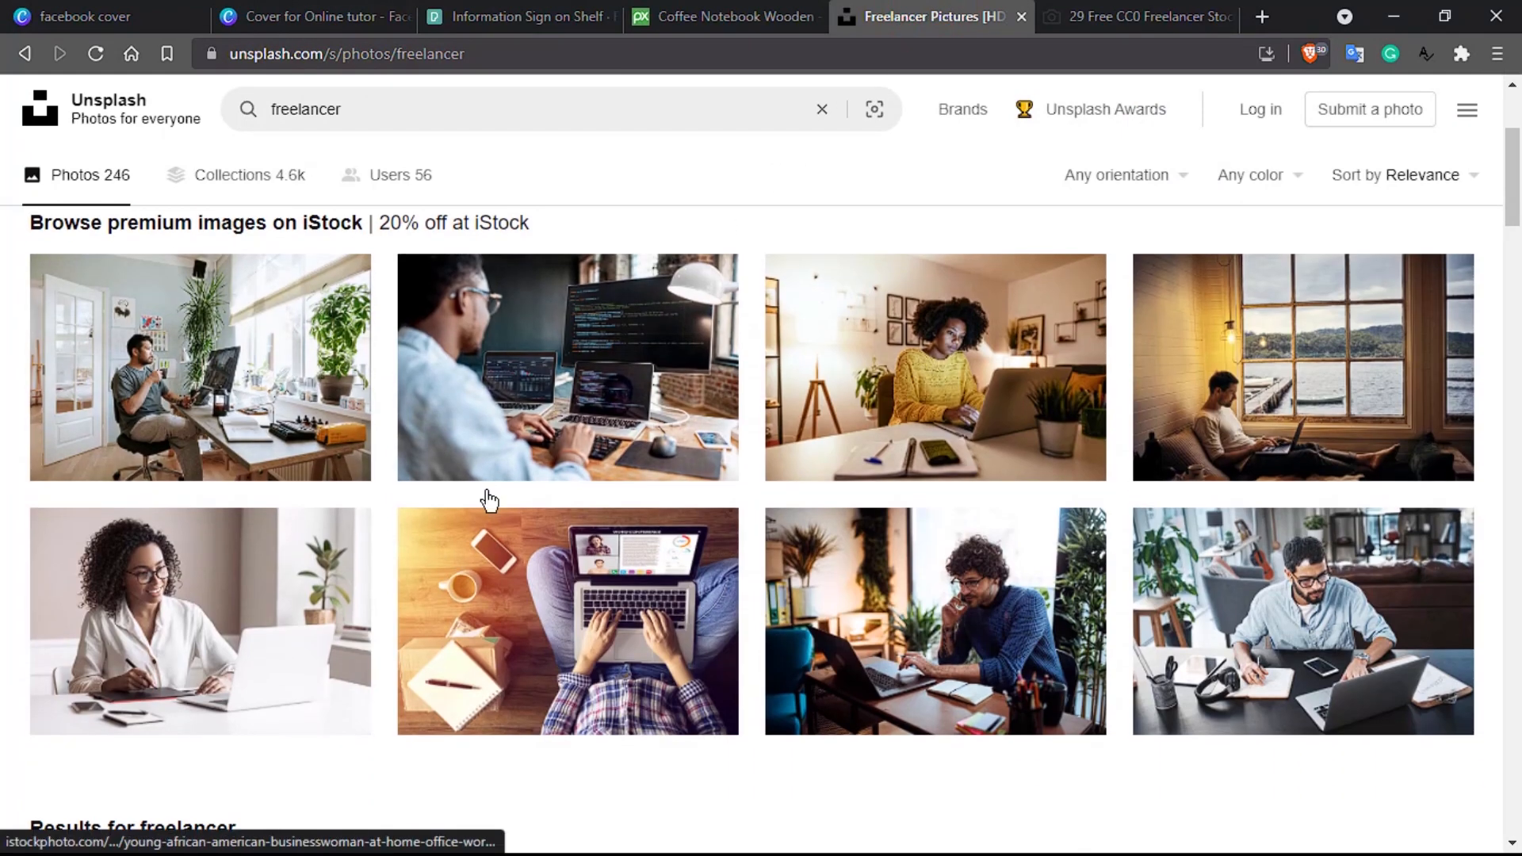
{"action": "scroll", "coordinate": [490, 500], "scroll_direction": "down", "scroll_amount": 2}
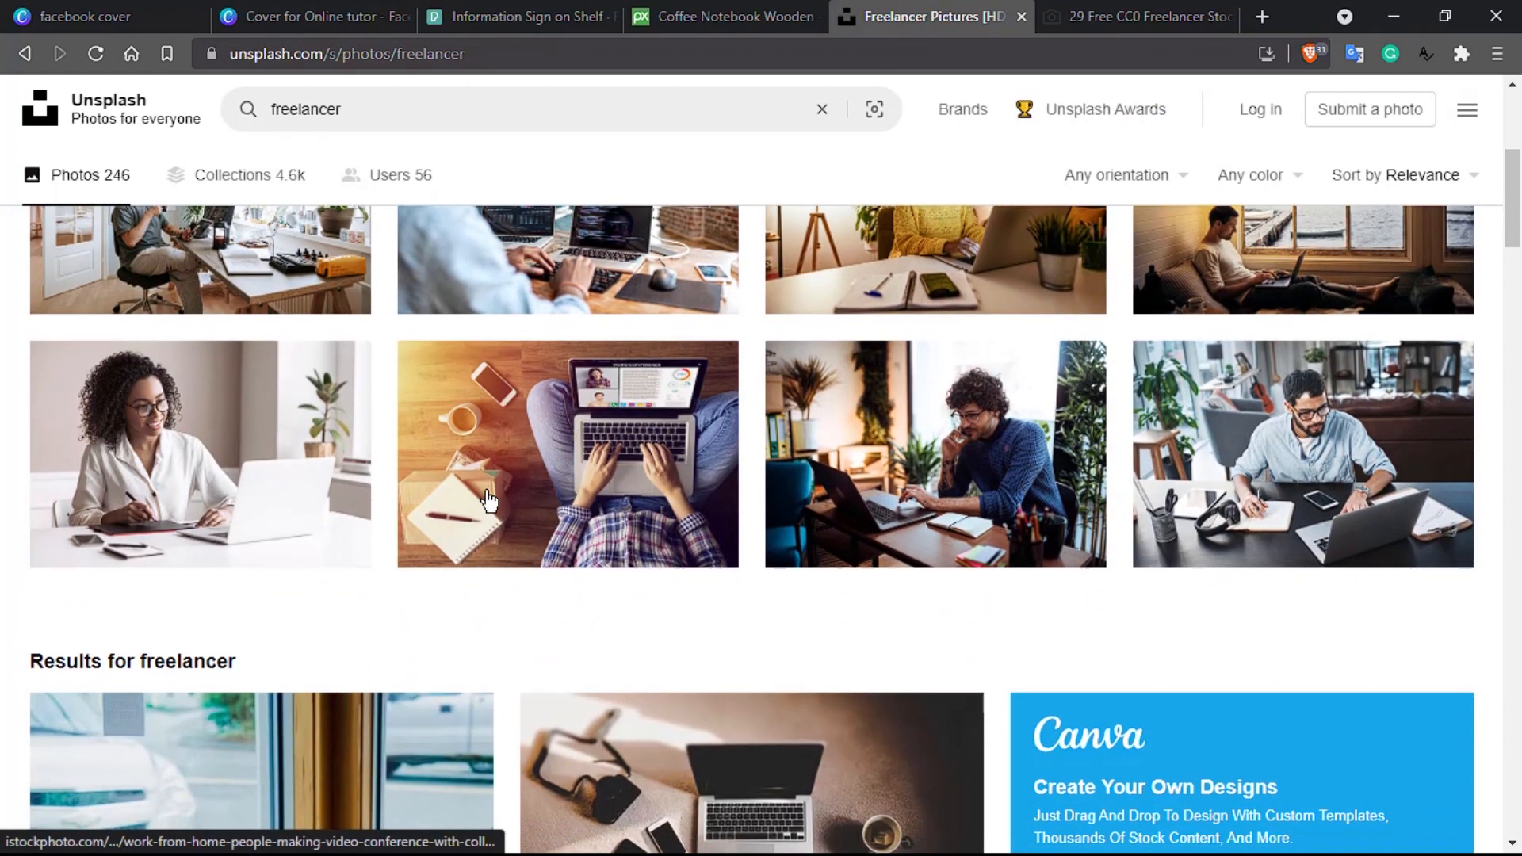
{"action": "scroll", "coordinate": [489, 499], "scroll_direction": "up", "scroll_amount": 2}
{"action": "scroll", "coordinate": [489, 500], "scroll_direction": "down", "scroll_amount": 6}
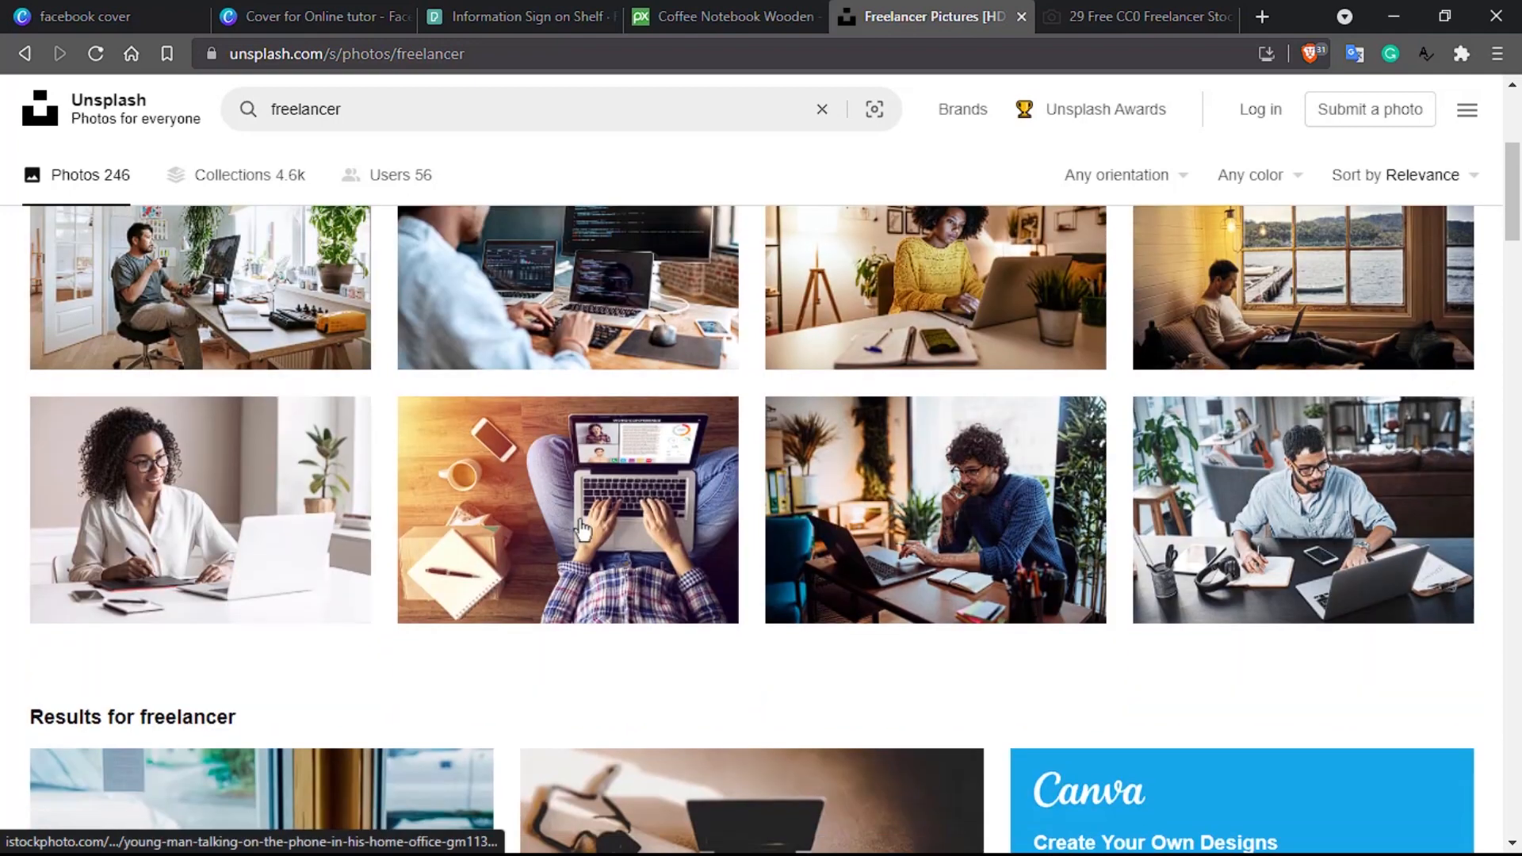
{"action": "scroll", "coordinate": [635, 537], "scroll_direction": "down", "scroll_amount": 6}
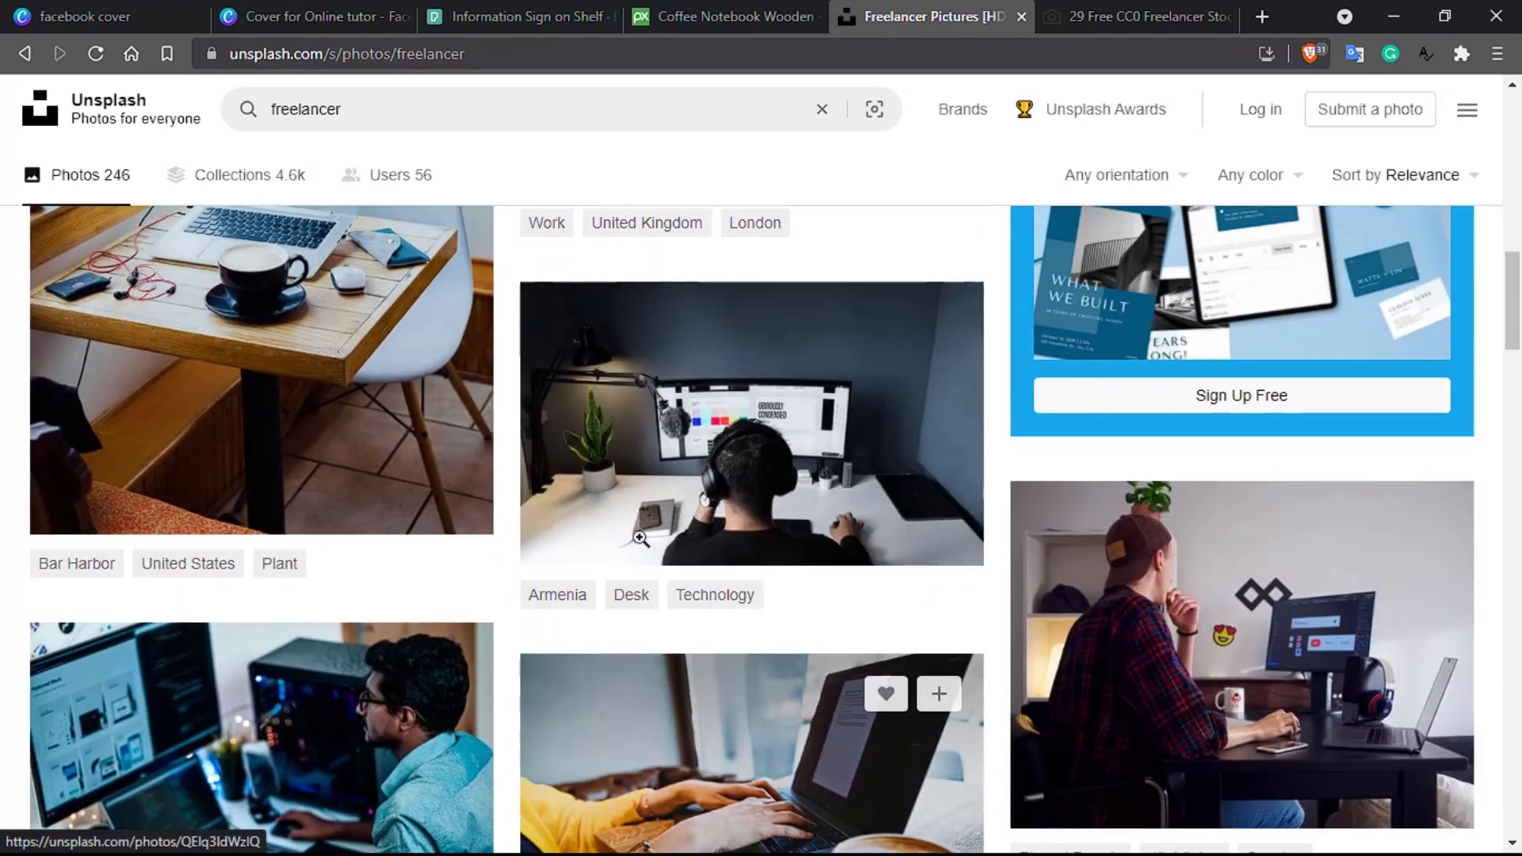
{"action": "scroll", "coordinate": [1113, 580], "scroll_direction": "down", "scroll_amount": 1}
{"action": "scroll", "coordinate": [1113, 580], "scroll_direction": "down", "scroll_amount": 2}
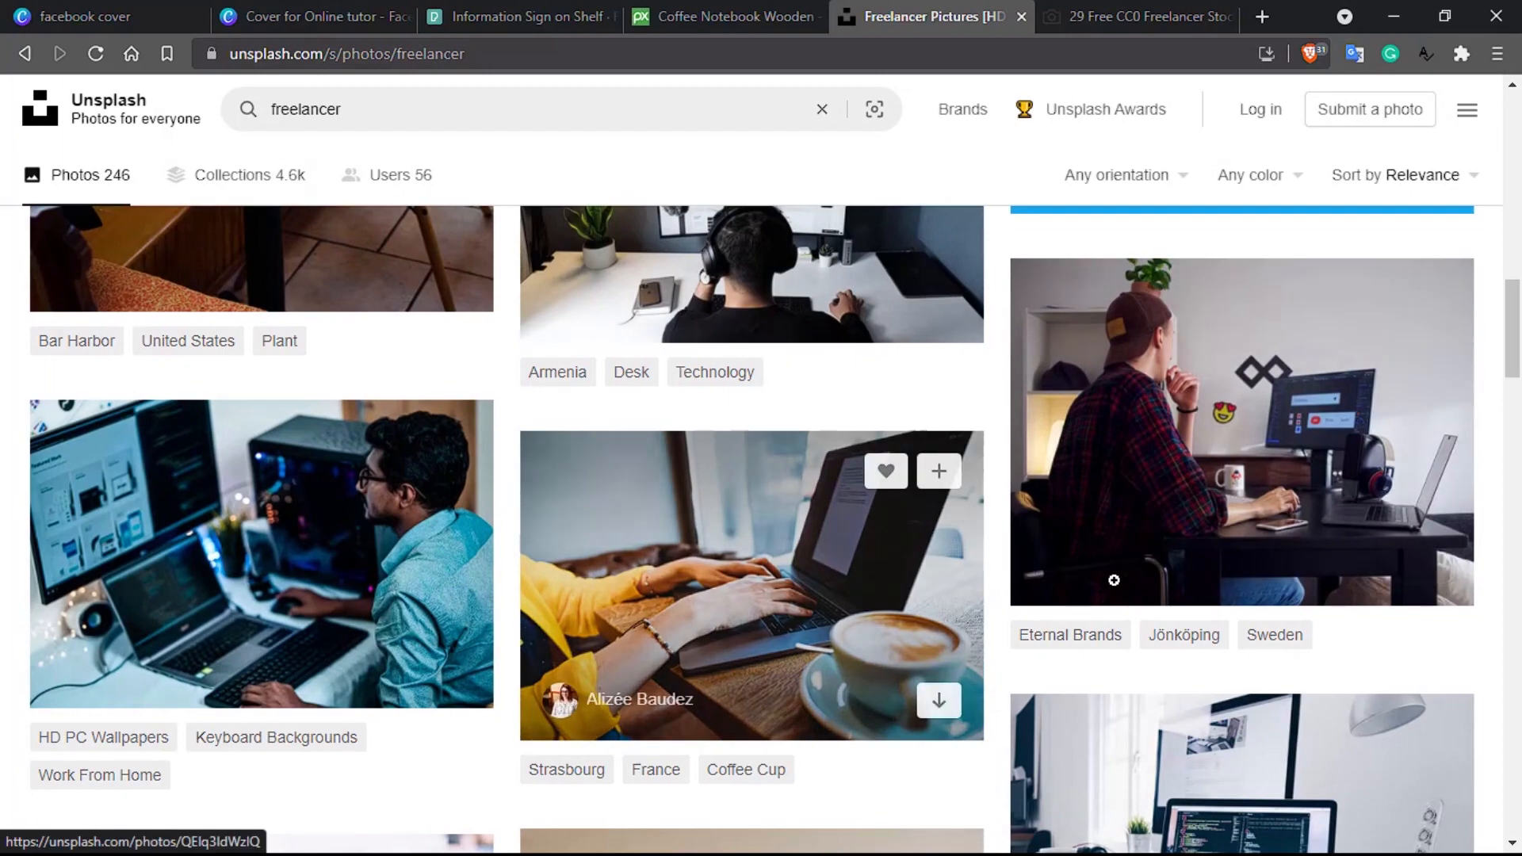
{"action": "scroll", "coordinate": [1114, 580], "scroll_direction": "down", "scroll_amount": 6}
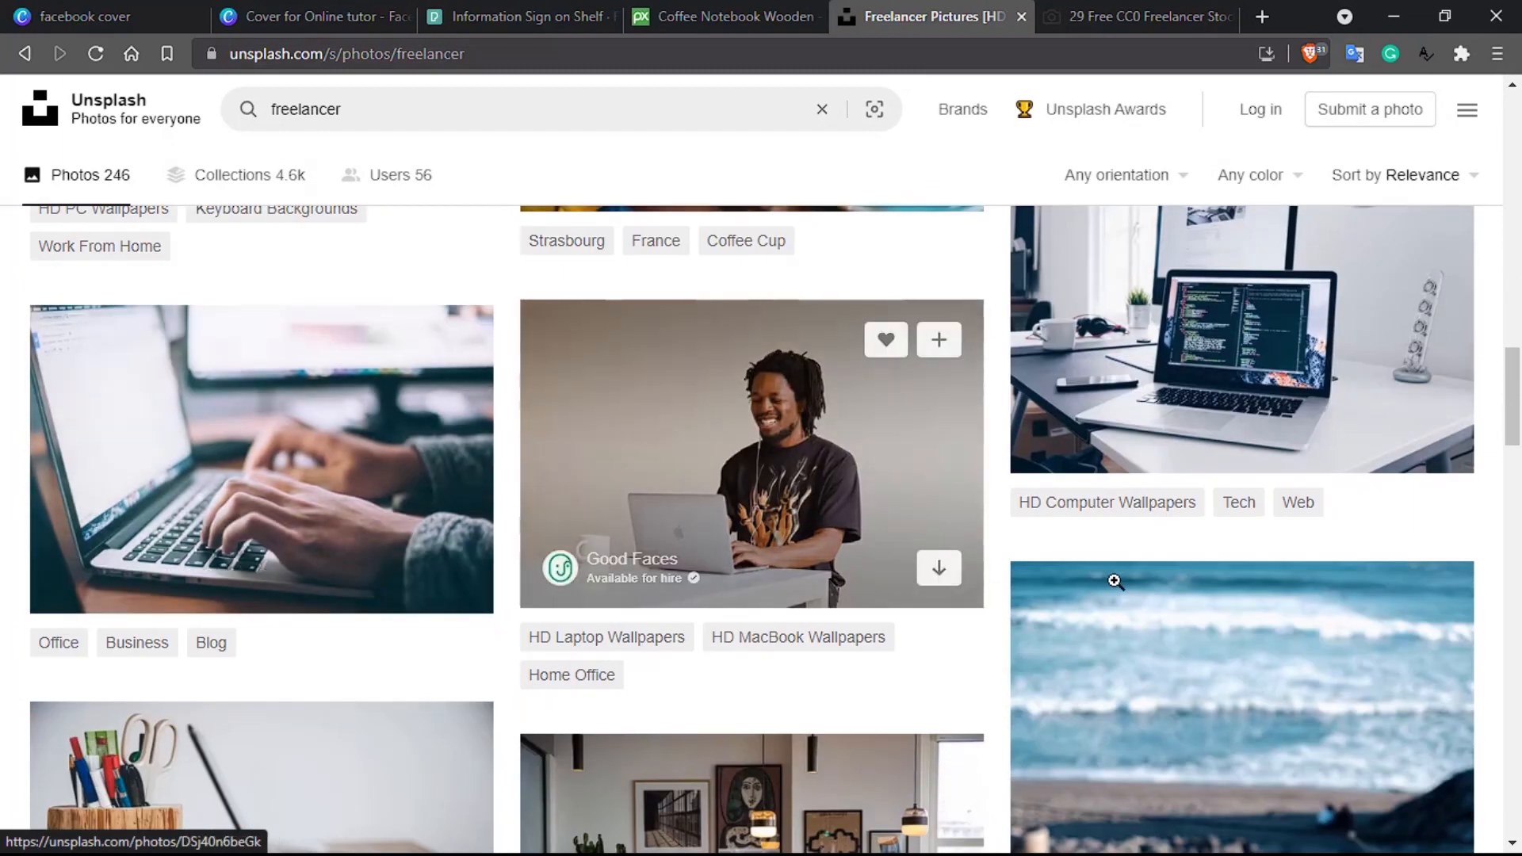
{"action": "scroll", "coordinate": [1114, 582], "scroll_direction": "down", "scroll_amount": 4}
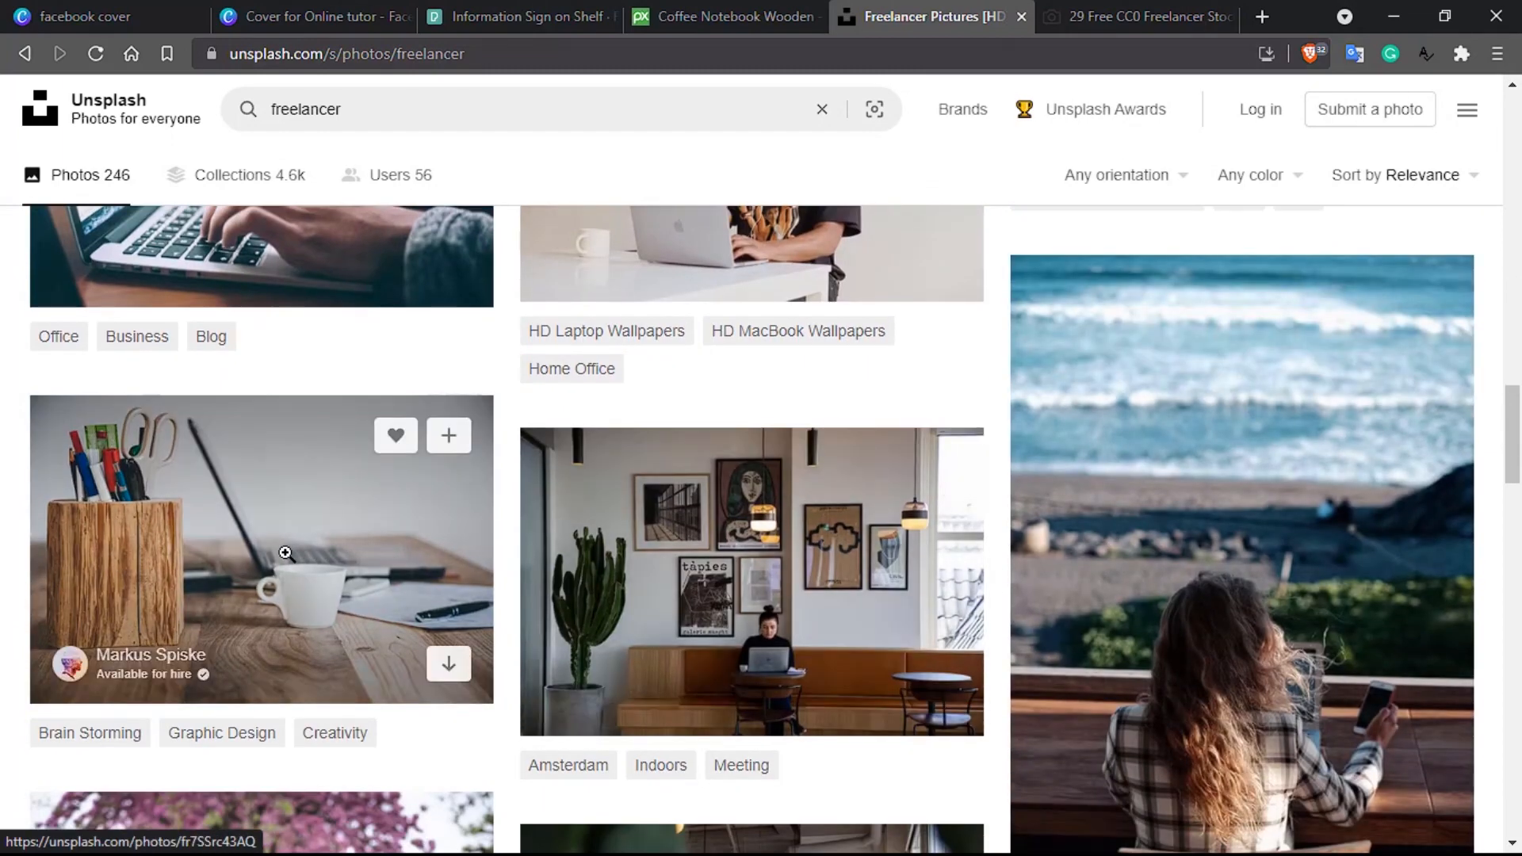
{"action": "scroll", "coordinate": [286, 554], "scroll_direction": "down", "scroll_amount": 3}
{"action": "scroll", "coordinate": [286, 554], "scroll_direction": "down", "scroll_amount": 8}
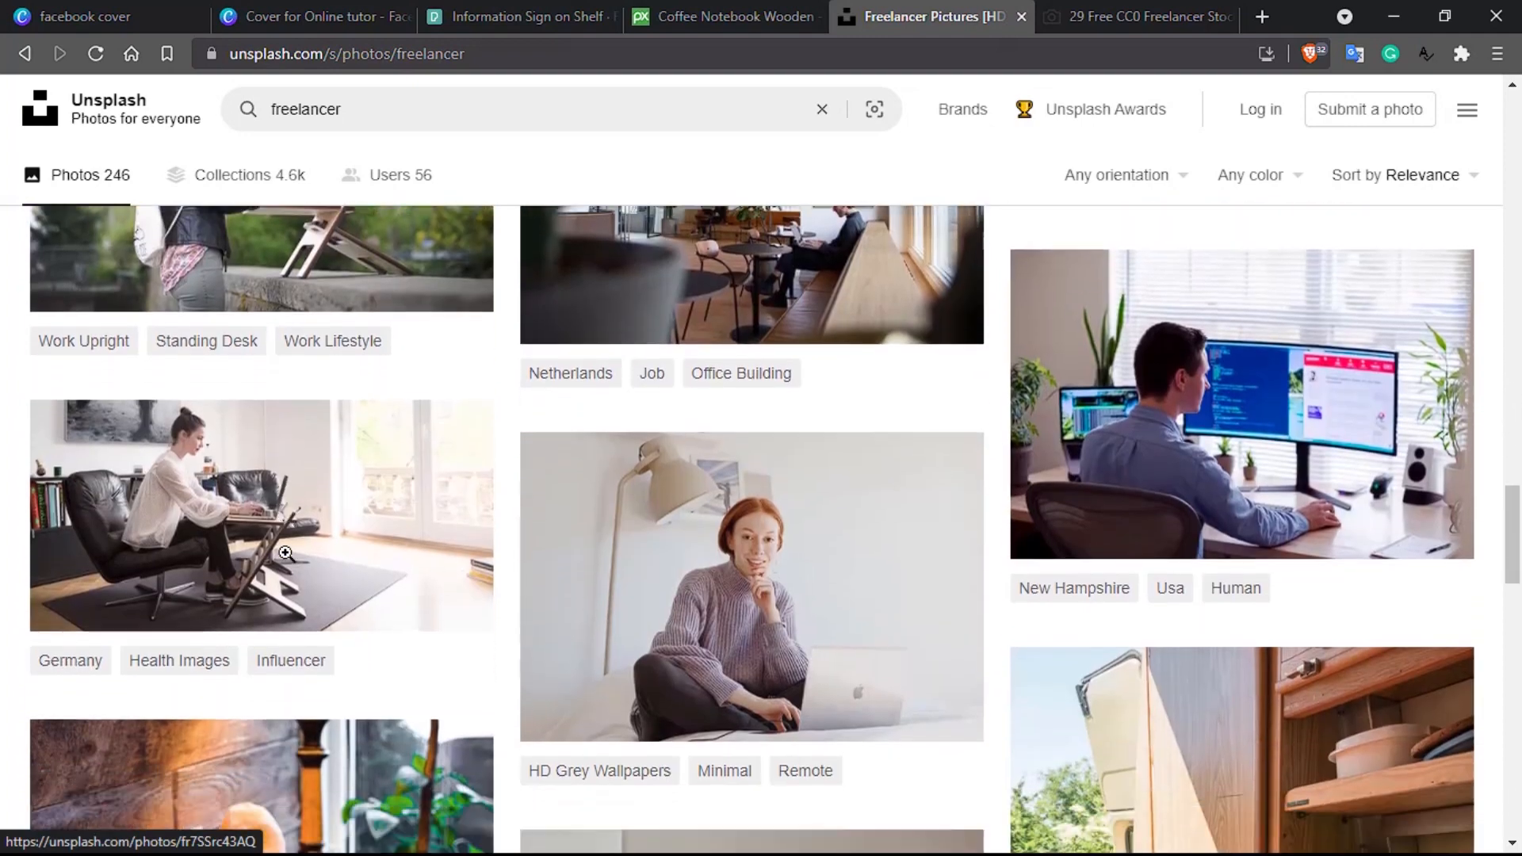
{"action": "scroll", "coordinate": [290, 563], "scroll_direction": "down", "scroll_amount": 3}
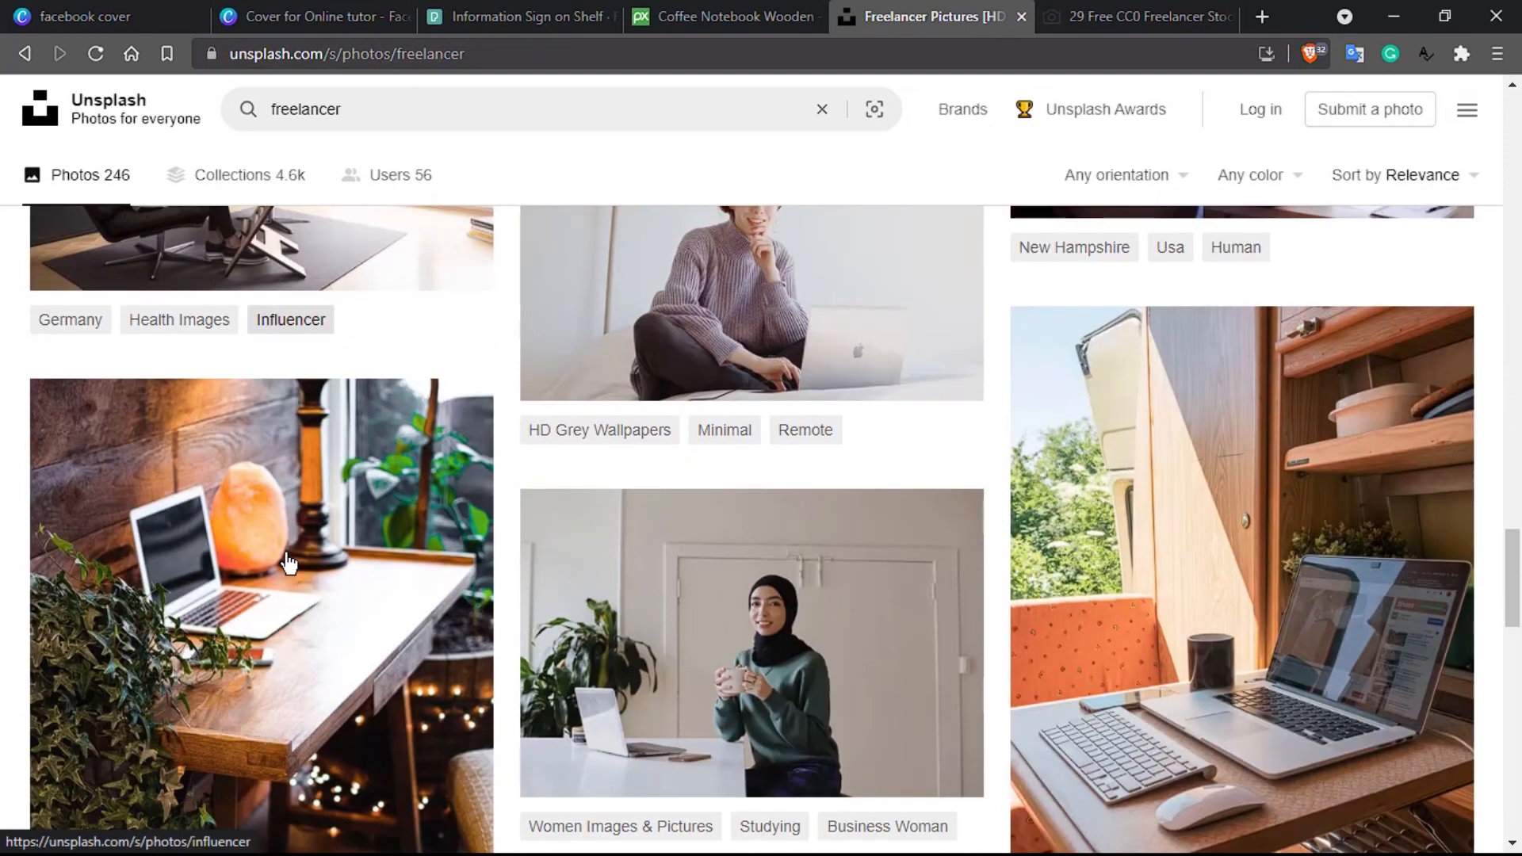
{"action": "scroll", "coordinate": [287, 559], "scroll_direction": "down", "scroll_amount": 2}
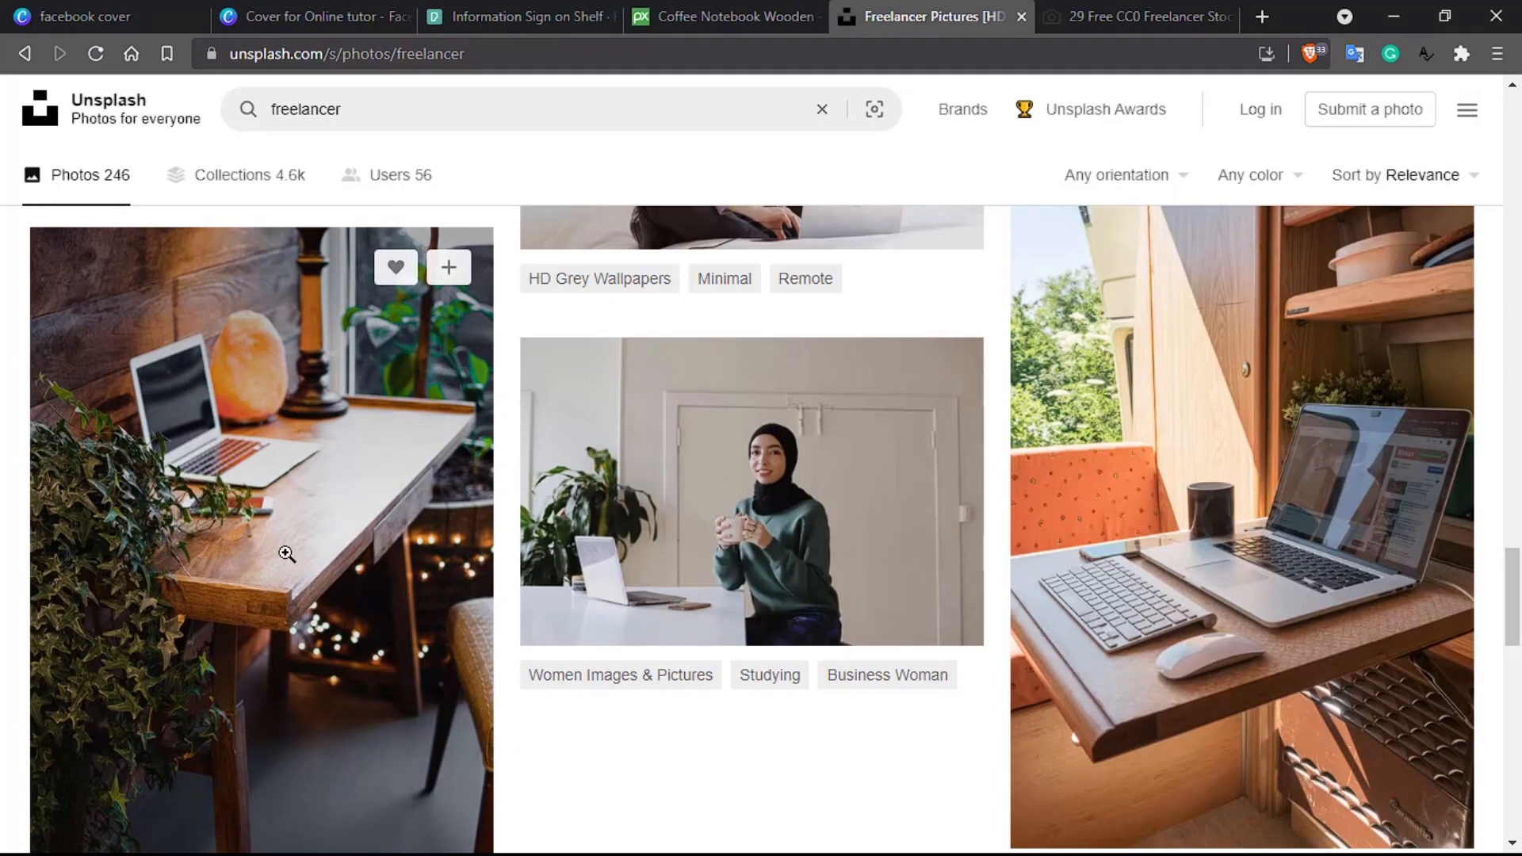
{"action": "scroll", "coordinate": [289, 561], "scroll_direction": "down", "scroll_amount": 4}
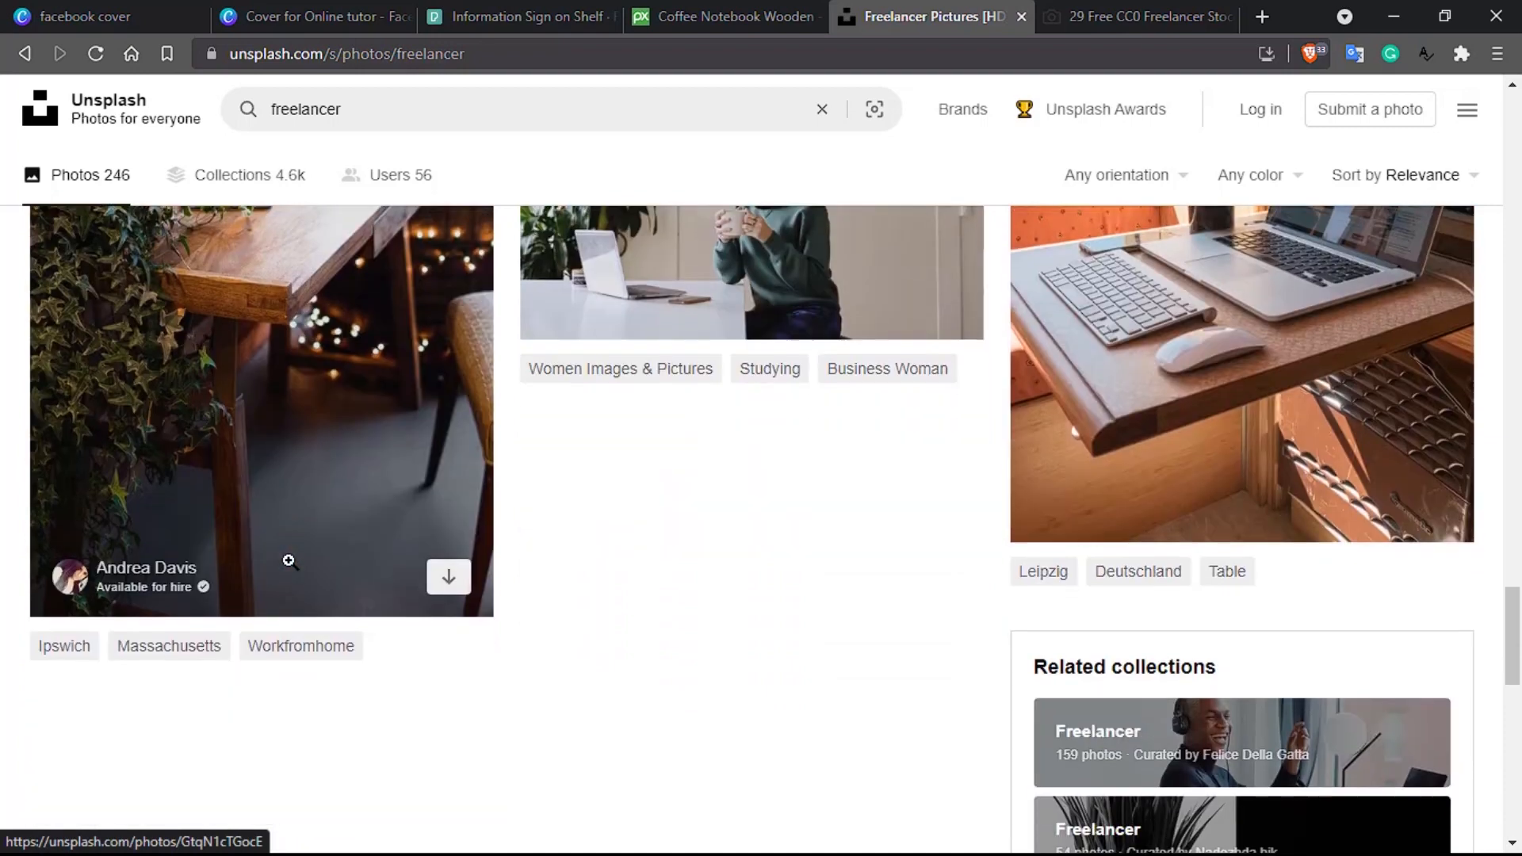
{"action": "scroll", "coordinate": [290, 561], "scroll_direction": "down", "scroll_amount": 5}
{"action": "scroll", "coordinate": [290, 561], "scroll_direction": "up", "scroll_amount": 5}
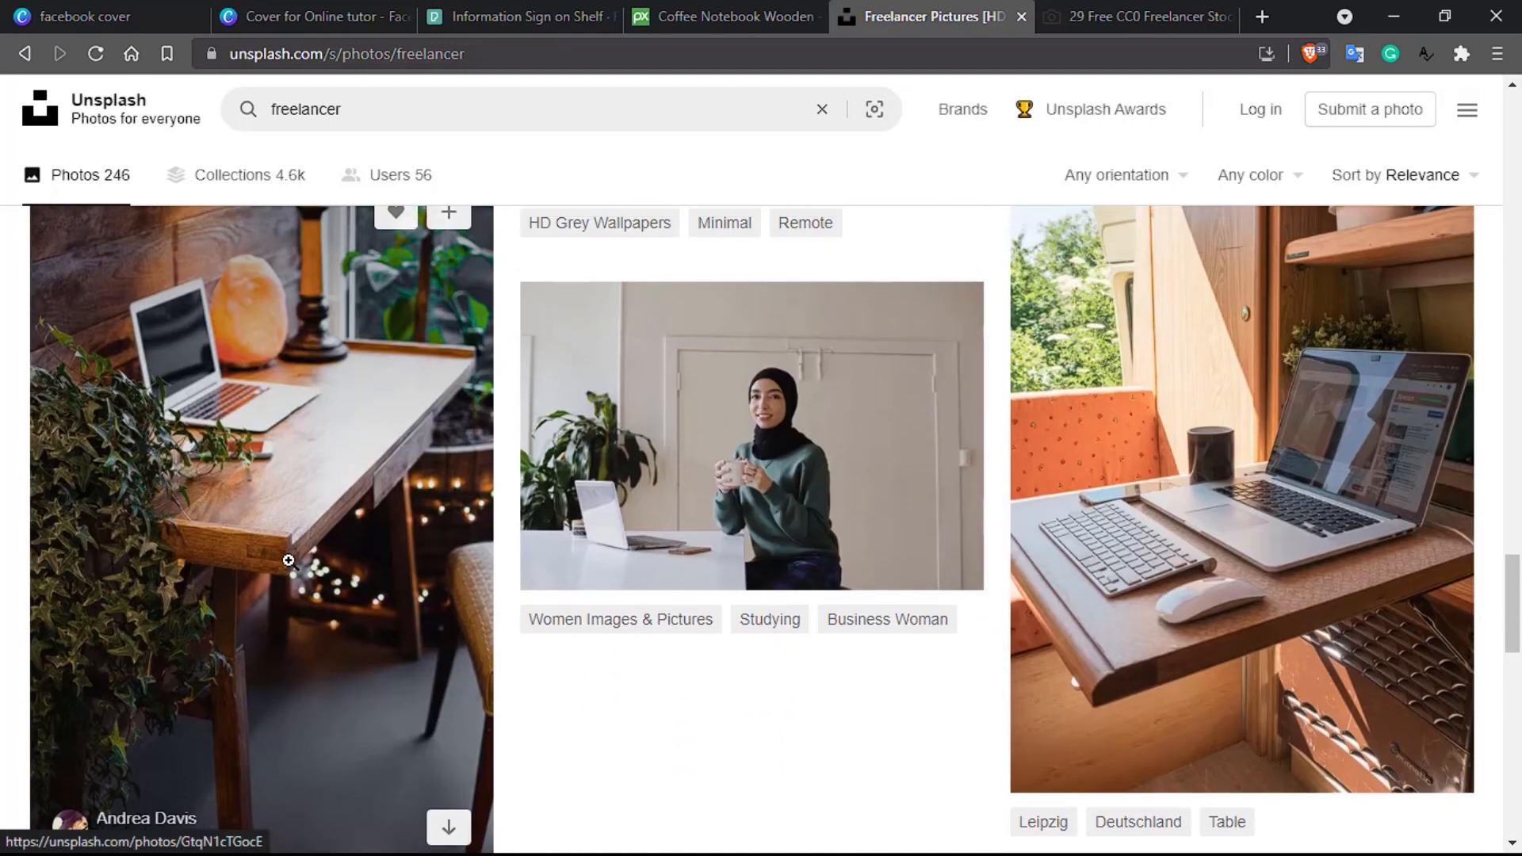
{"action": "scroll", "coordinate": [596, 564], "scroll_direction": "down", "scroll_amount": 10}
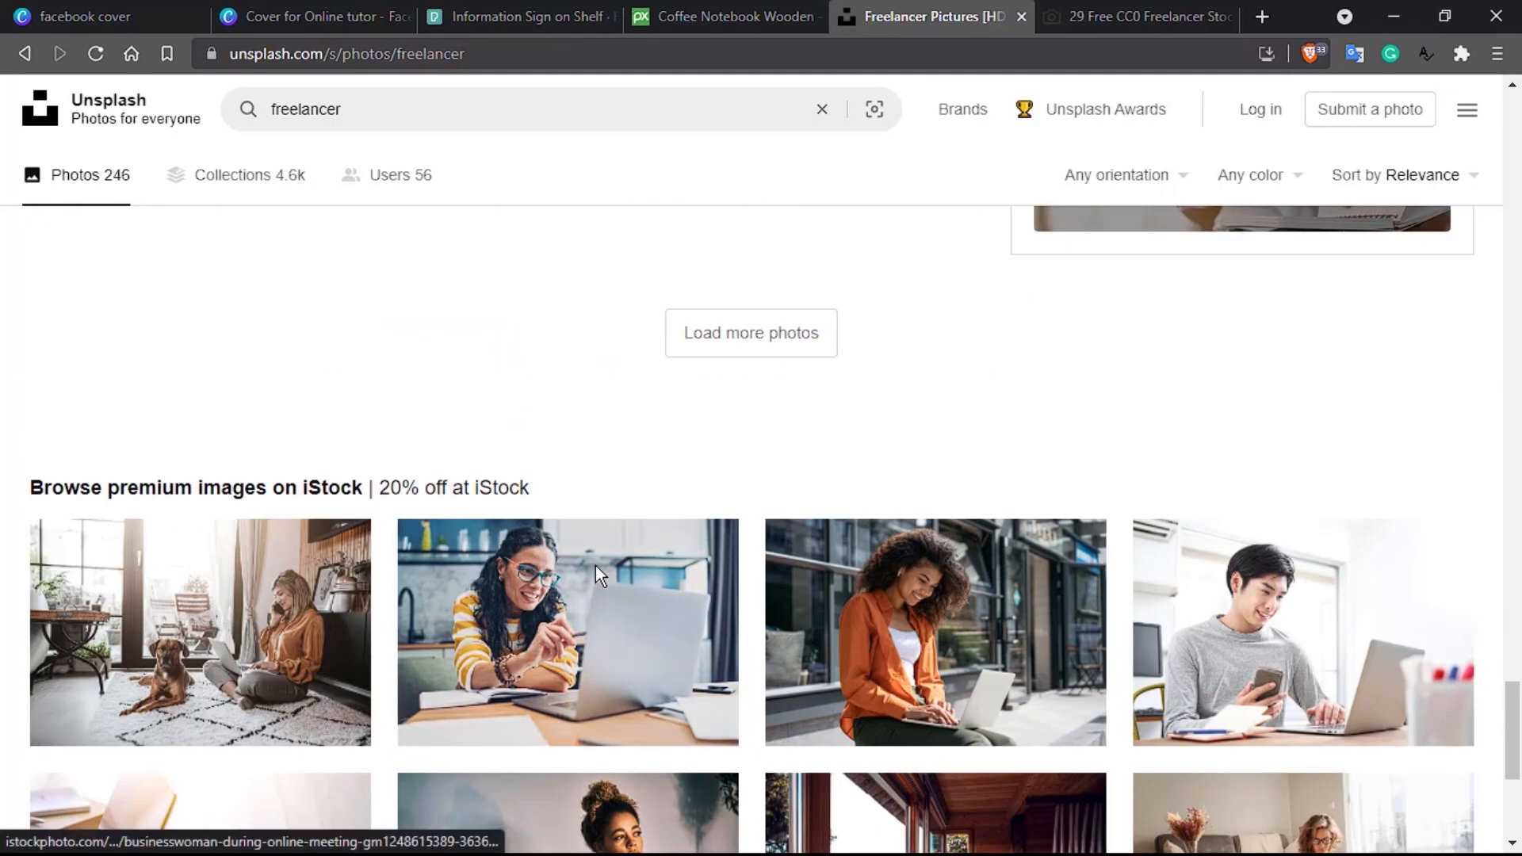
{"action": "scroll", "coordinate": [596, 565], "scroll_direction": "up", "scroll_amount": 8}
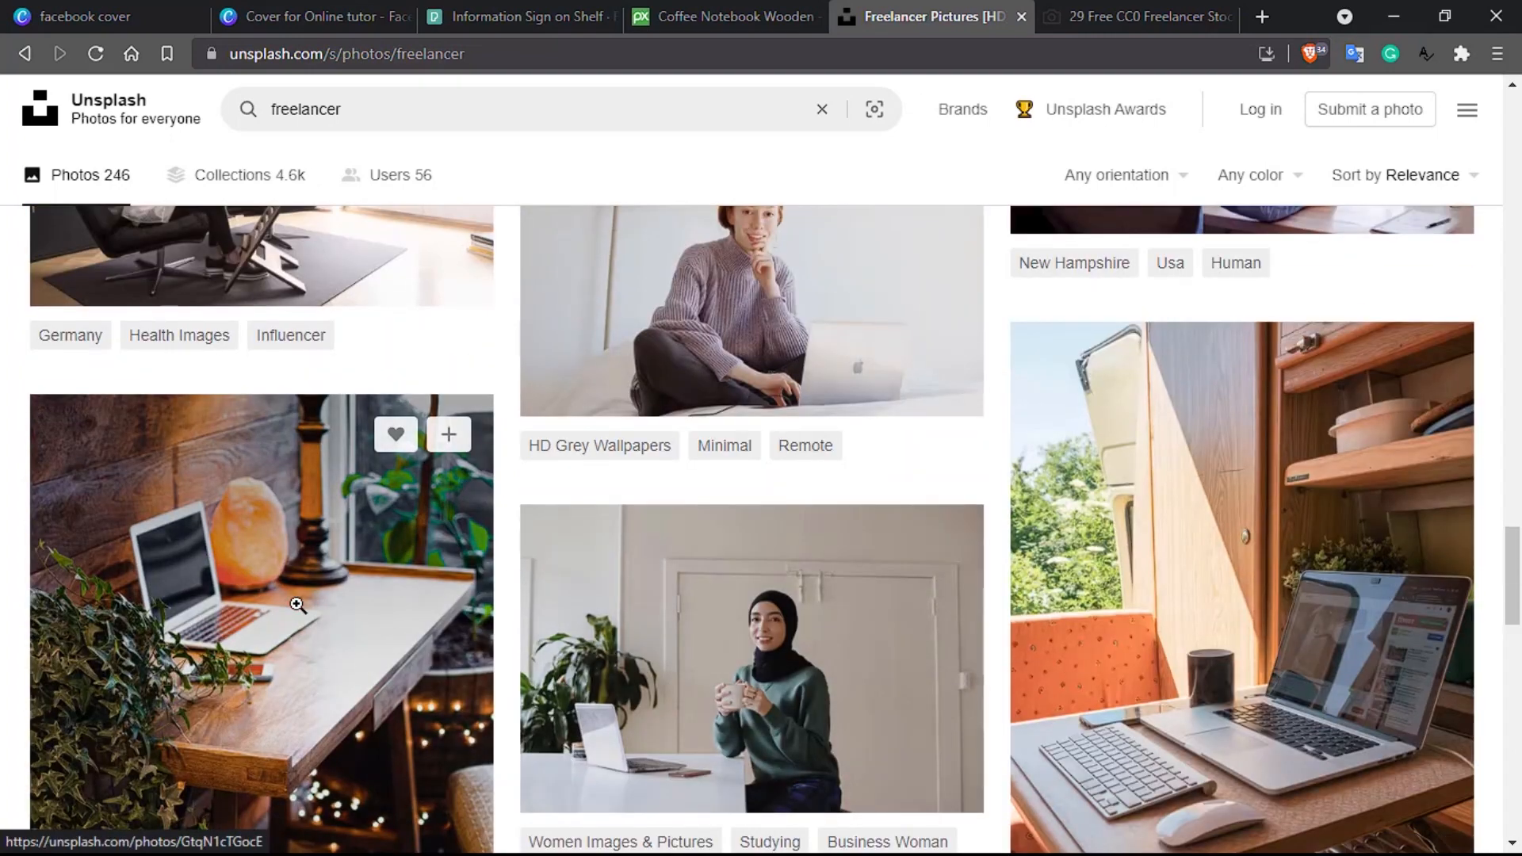
{"action": "left_click", "coordinate": [297, 605]}
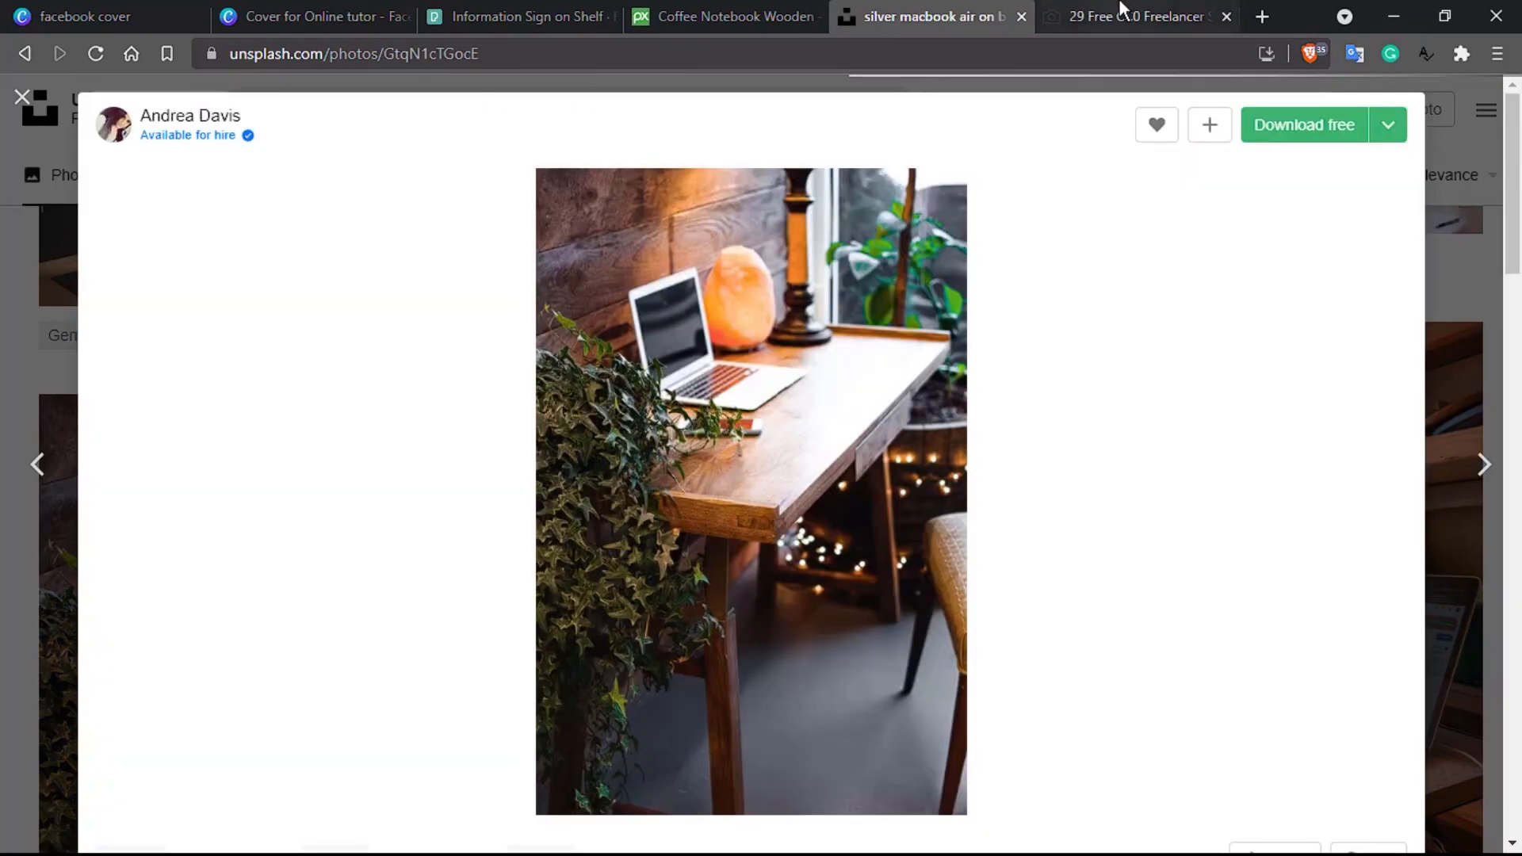
{"action": "left_click", "coordinate": [1121, 14]}
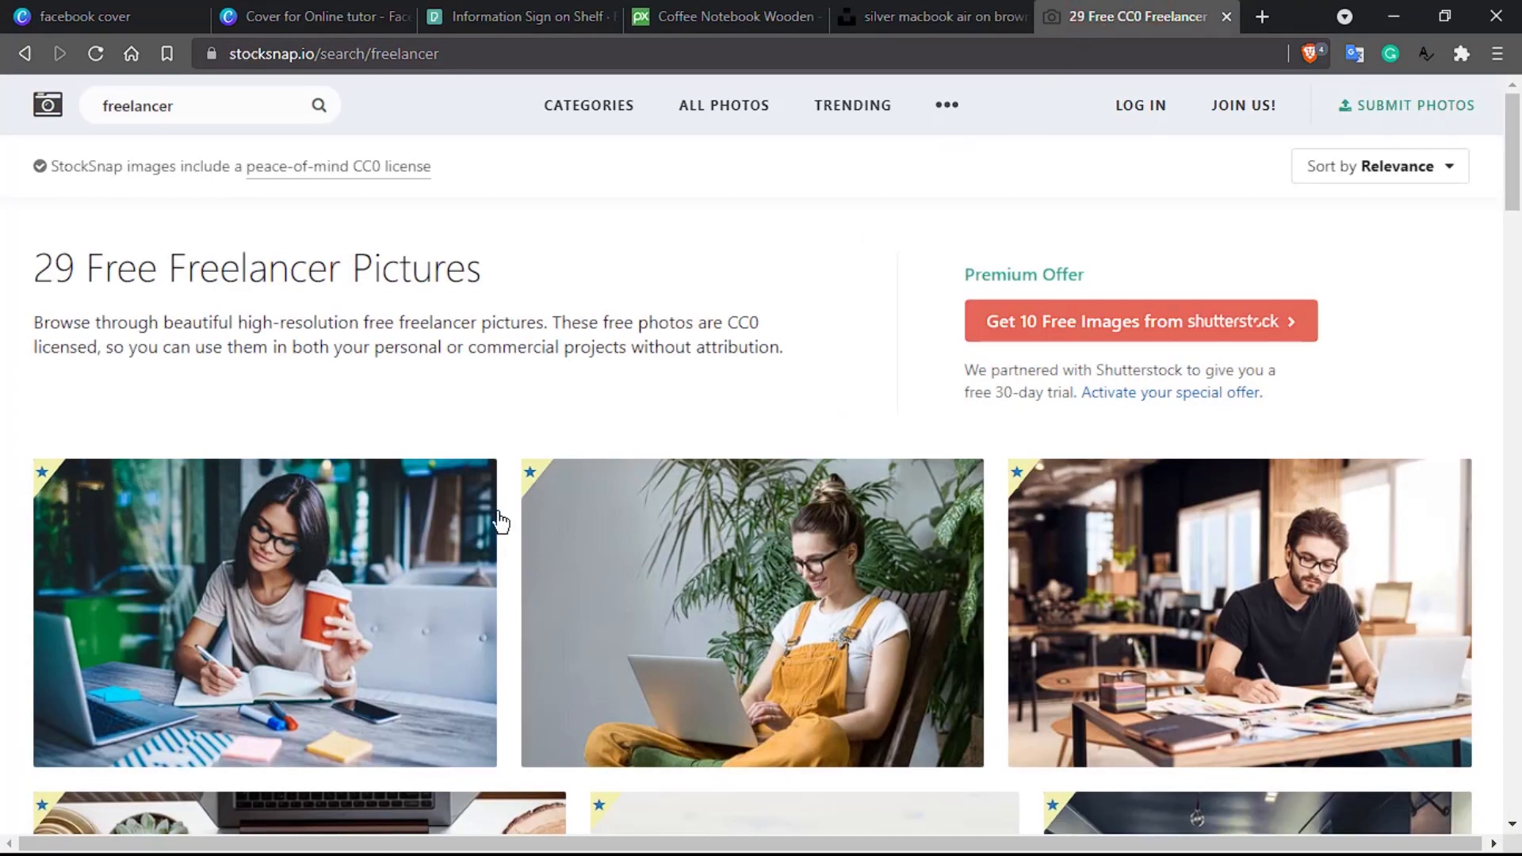
Step: Open StockSnap's Table Office photo of feet propped on a desk behind a laptop
{"action": "scroll", "coordinate": [500, 521], "scroll_direction": "down", "scroll_amount": 5}
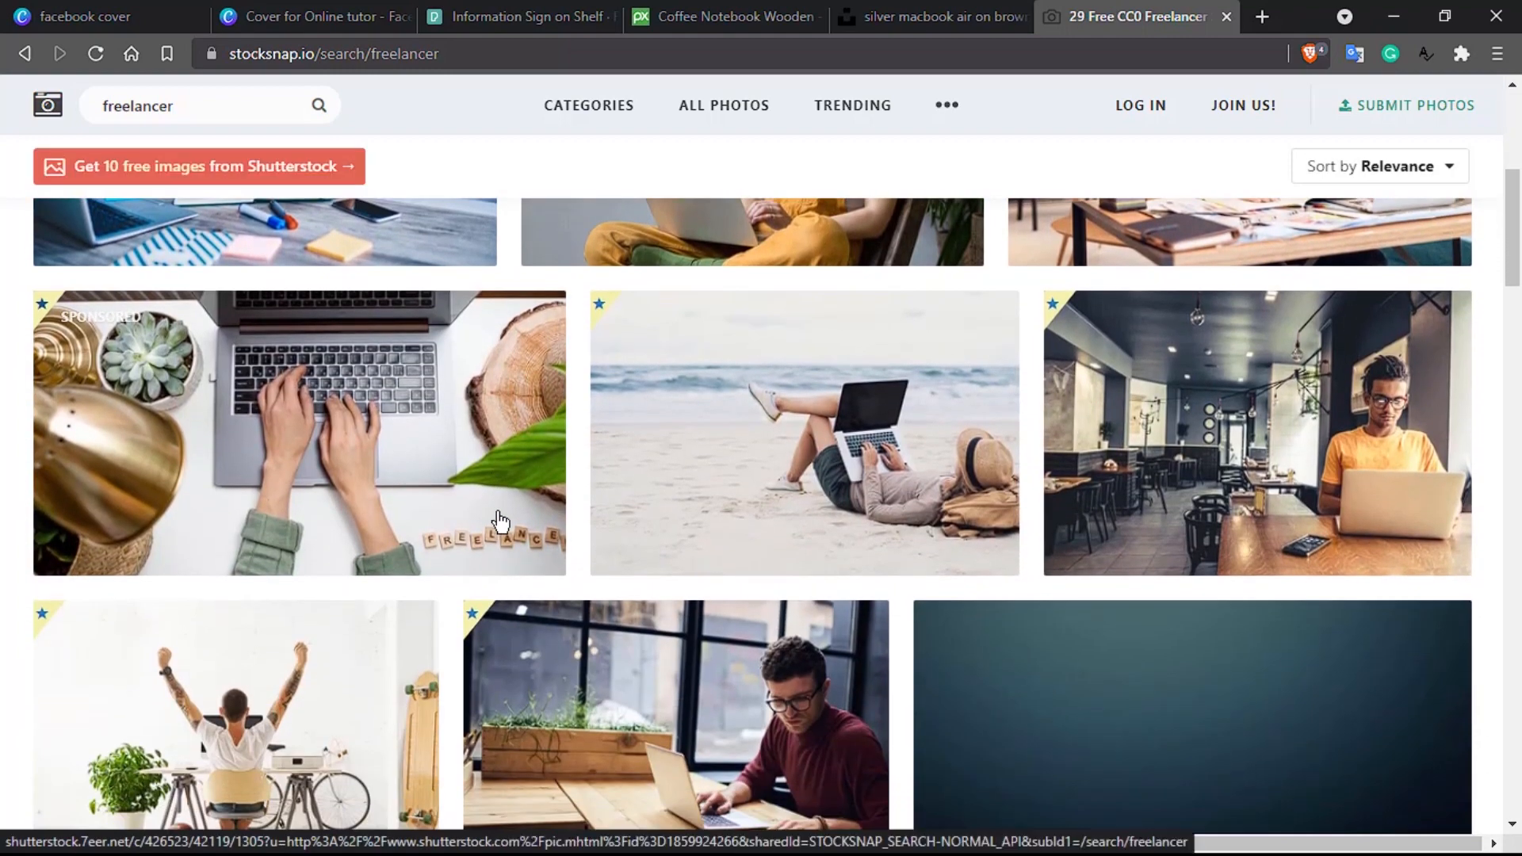
{"action": "scroll", "coordinate": [500, 522], "scroll_direction": "down", "scroll_amount": 3}
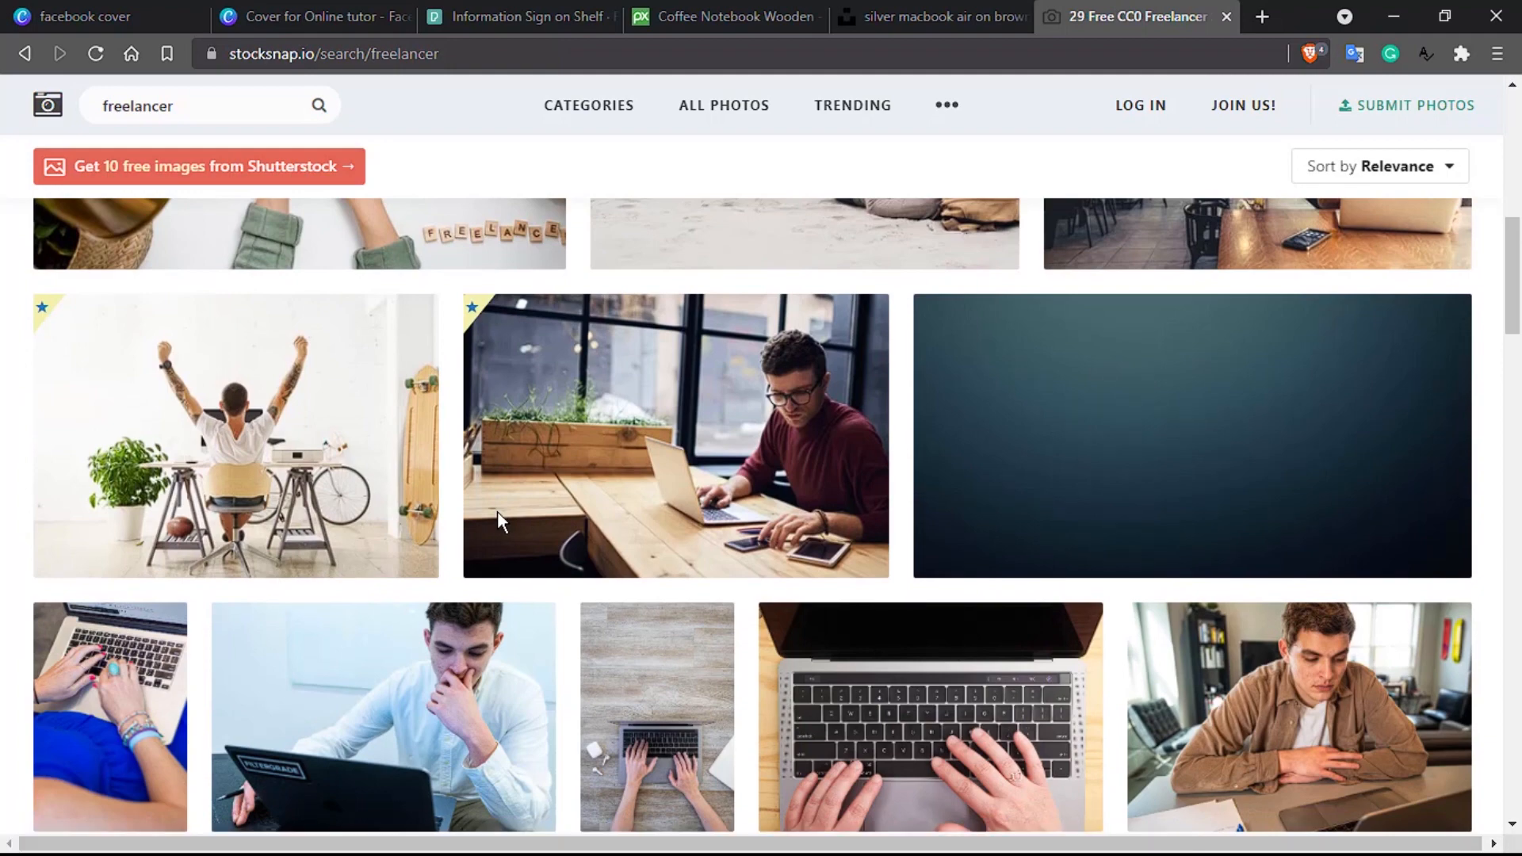
{"action": "scroll", "coordinate": [497, 512], "scroll_direction": "down", "scroll_amount": 3}
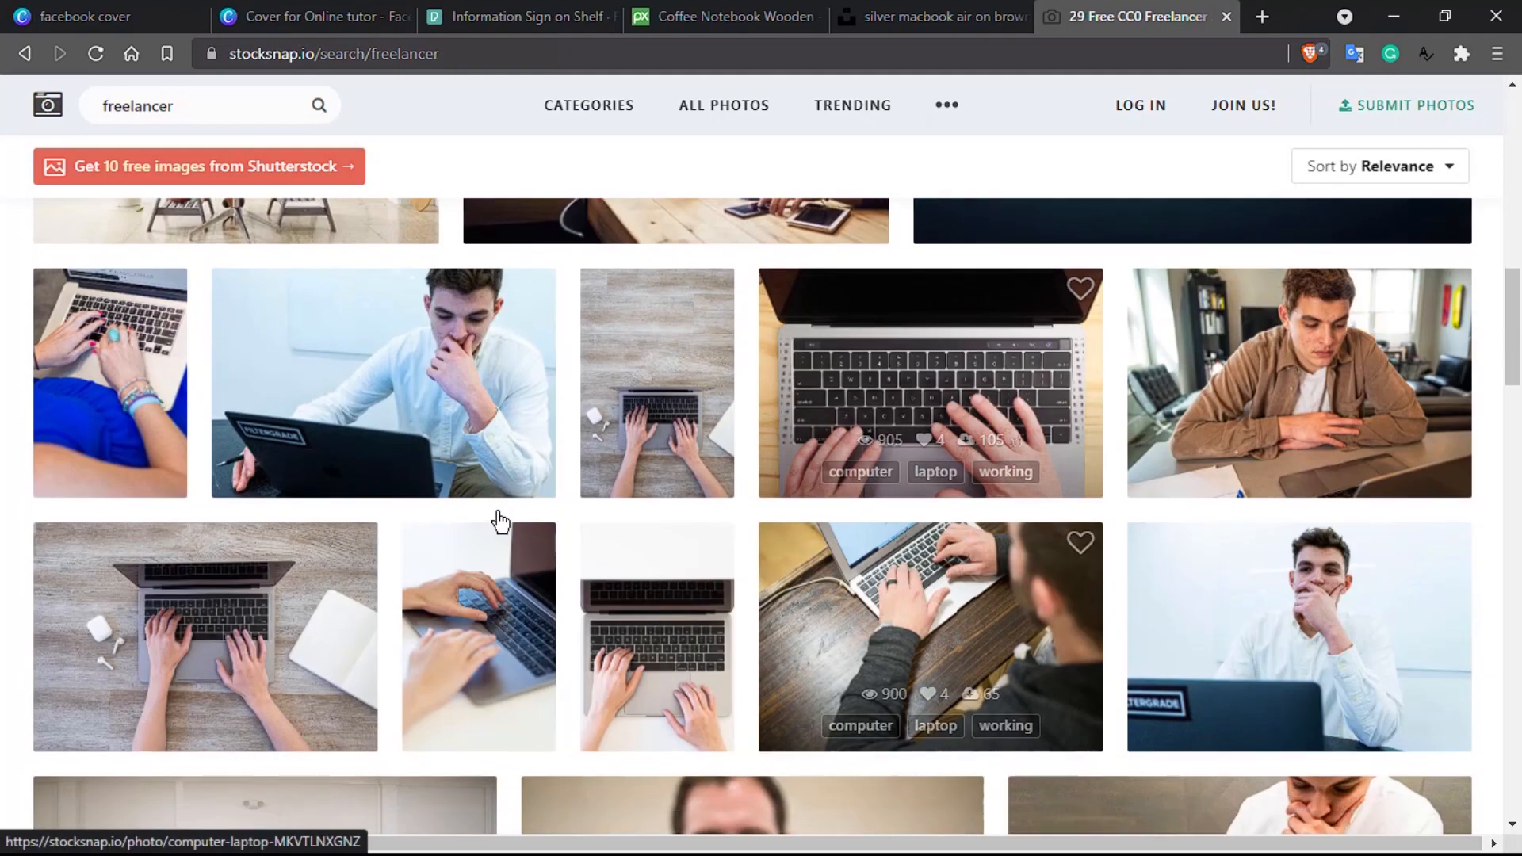
{"action": "scroll", "coordinate": [515, 519], "scroll_direction": "down", "scroll_amount": 4}
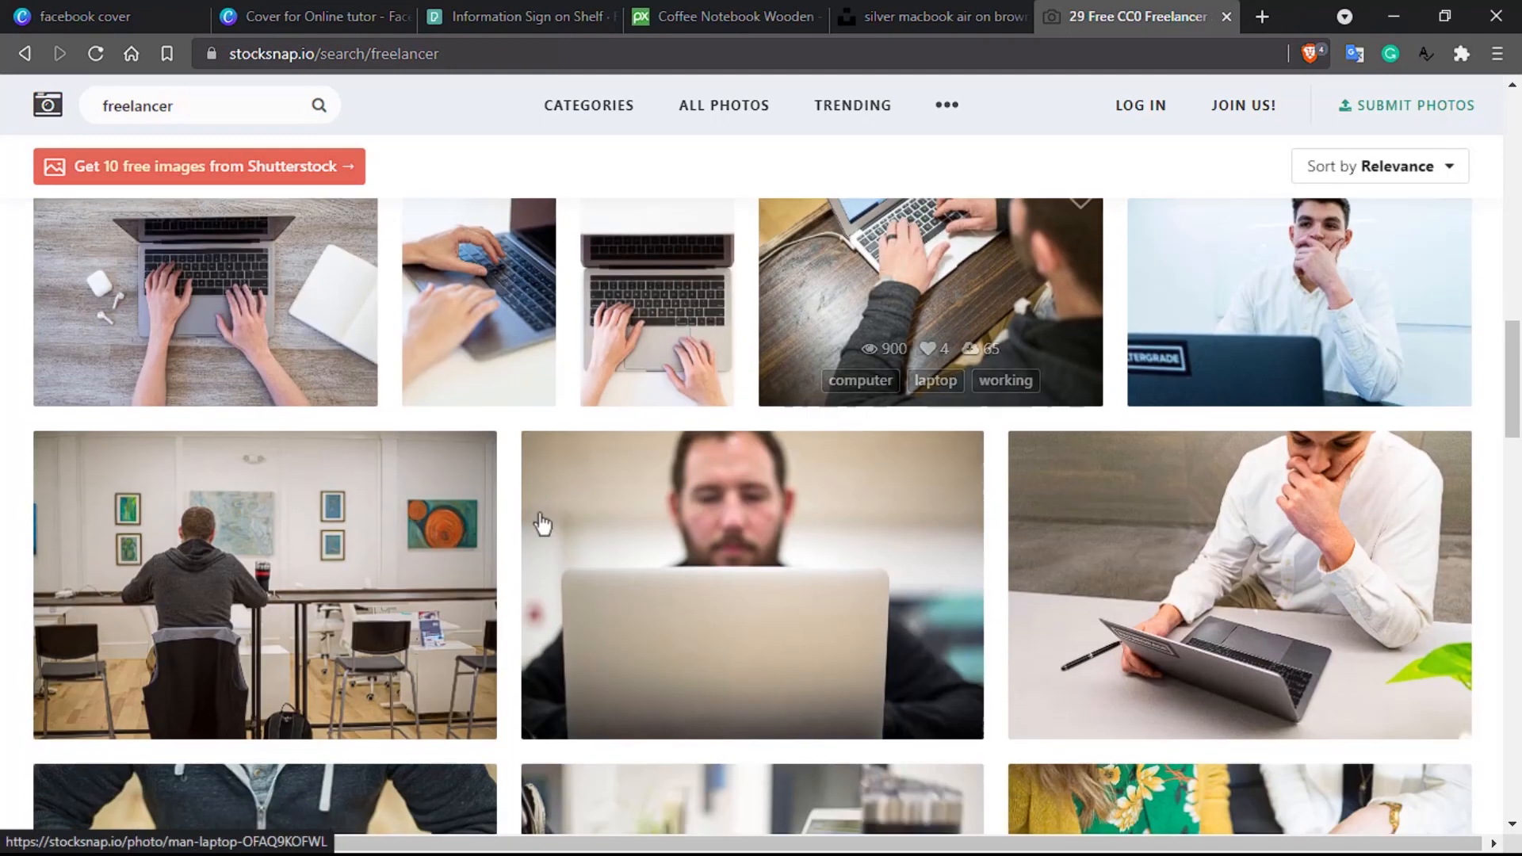
{"action": "scroll", "coordinate": [655, 528], "scroll_direction": "down", "scroll_amount": 3}
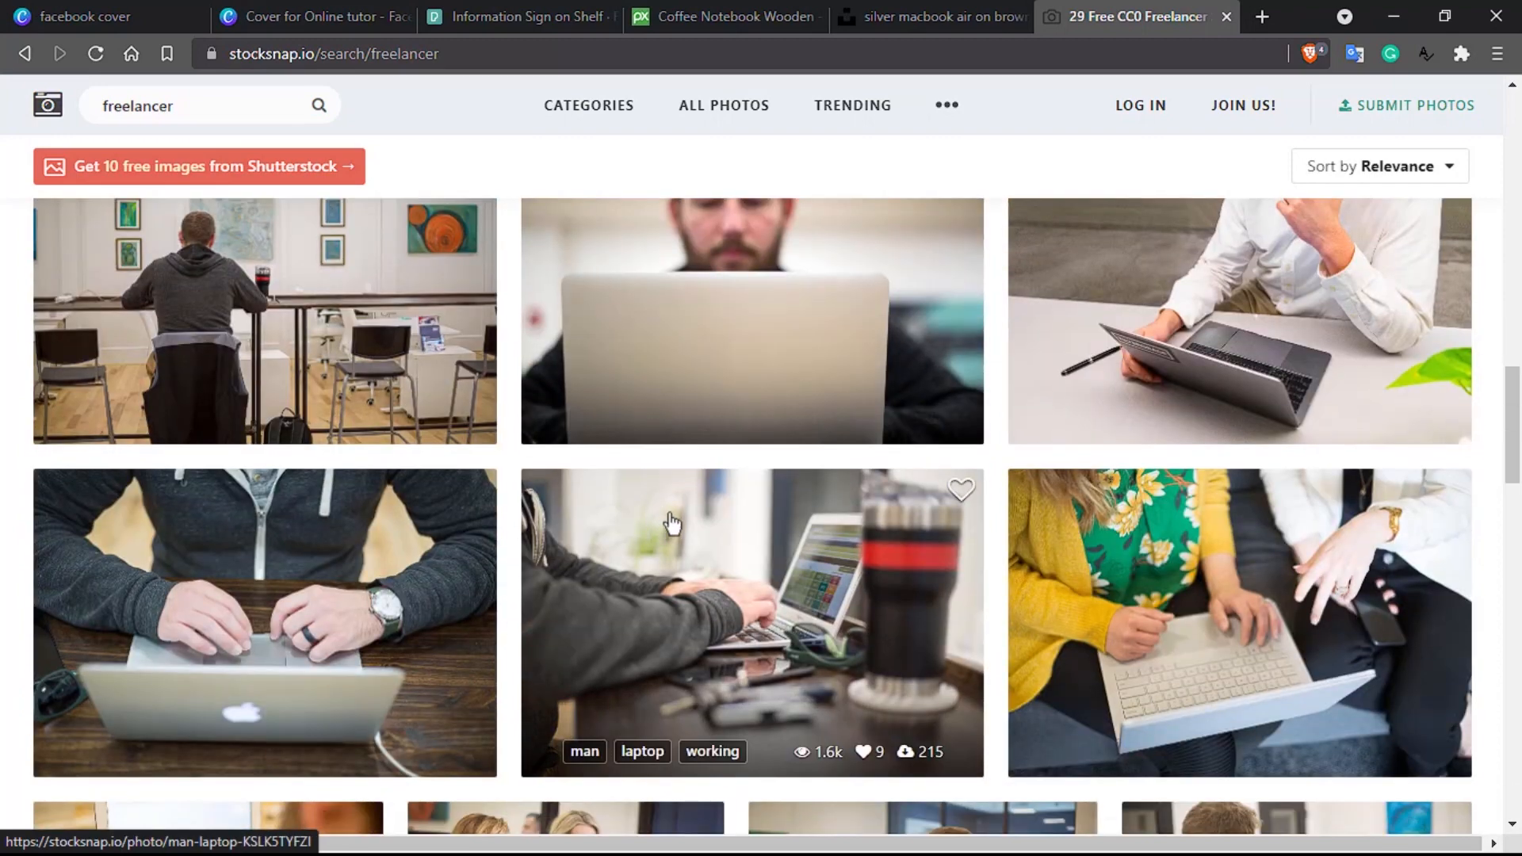
{"action": "scroll", "coordinate": [825, 472], "scroll_direction": "down", "scroll_amount": 3}
{"action": "scroll", "coordinate": [826, 463], "scroll_direction": "down", "scroll_amount": 4}
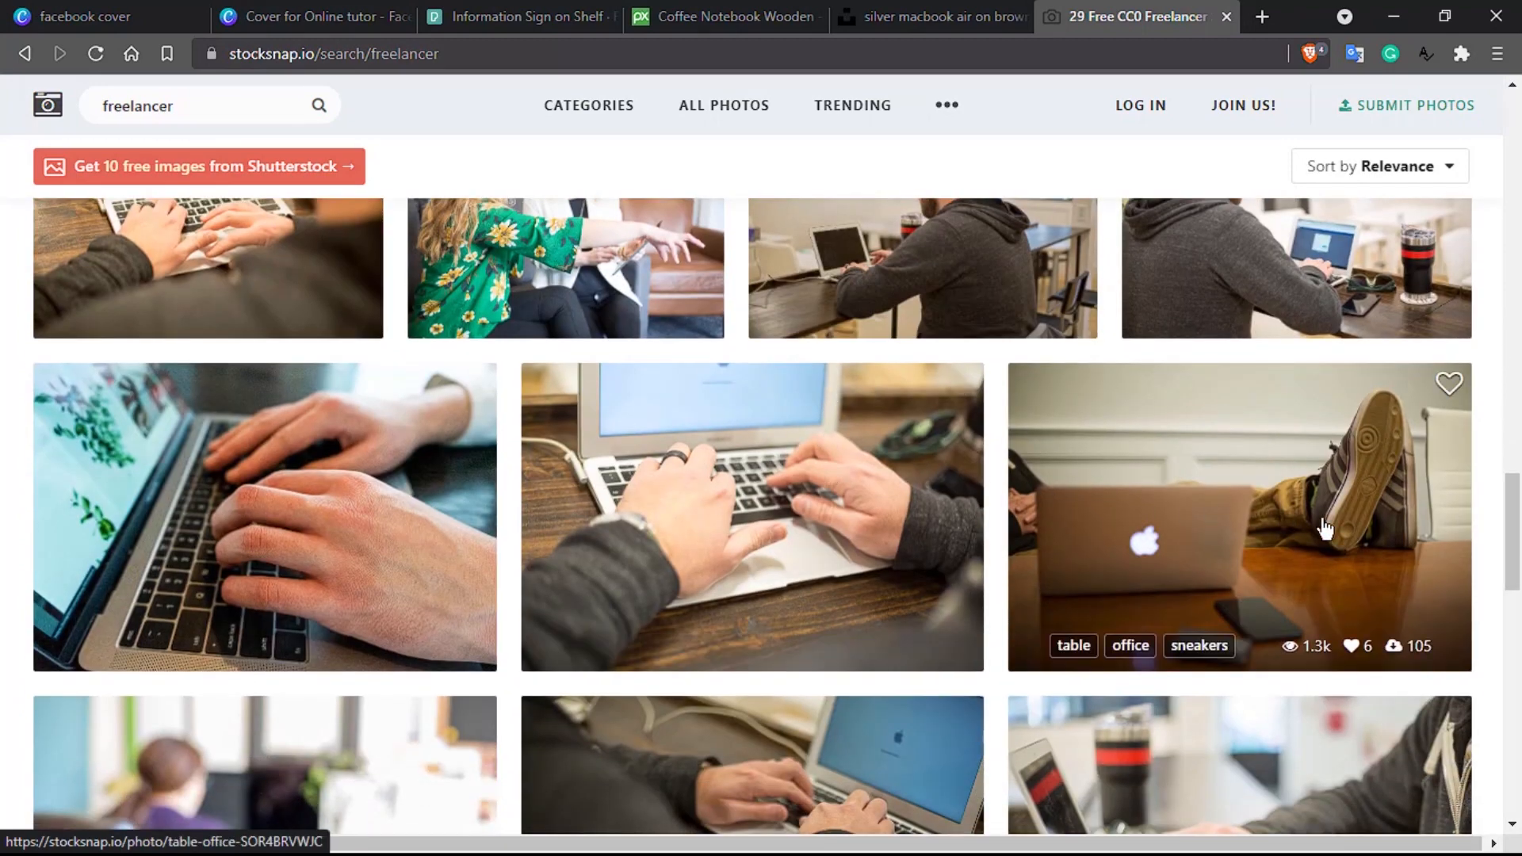
{"action": "scroll", "coordinate": [1323, 527], "scroll_direction": "down", "scroll_amount": 1}
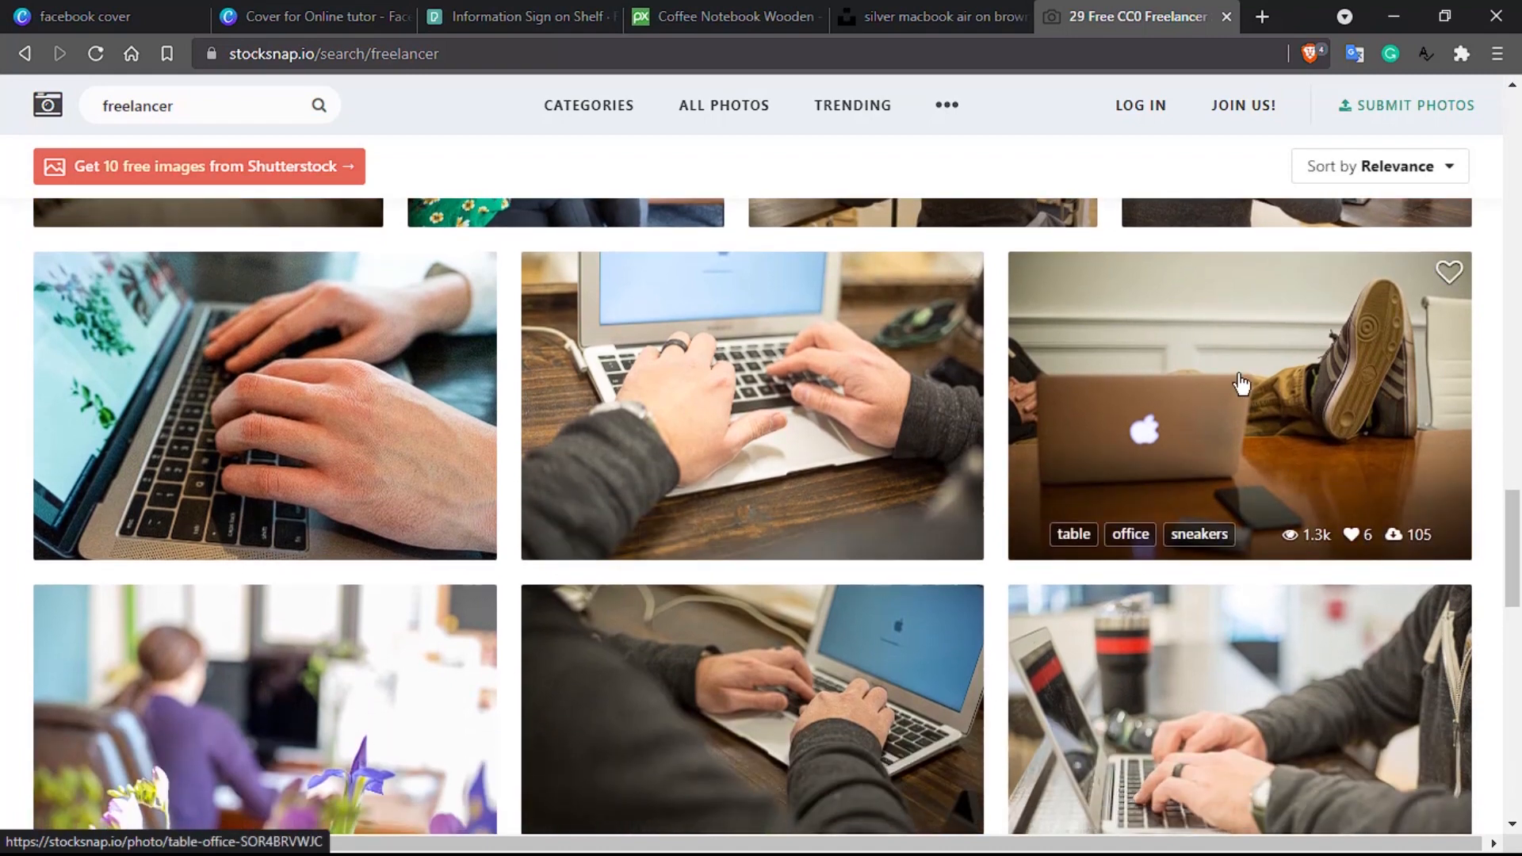
{"action": "scroll", "coordinate": [1241, 384], "scroll_direction": "down", "scroll_amount": 2}
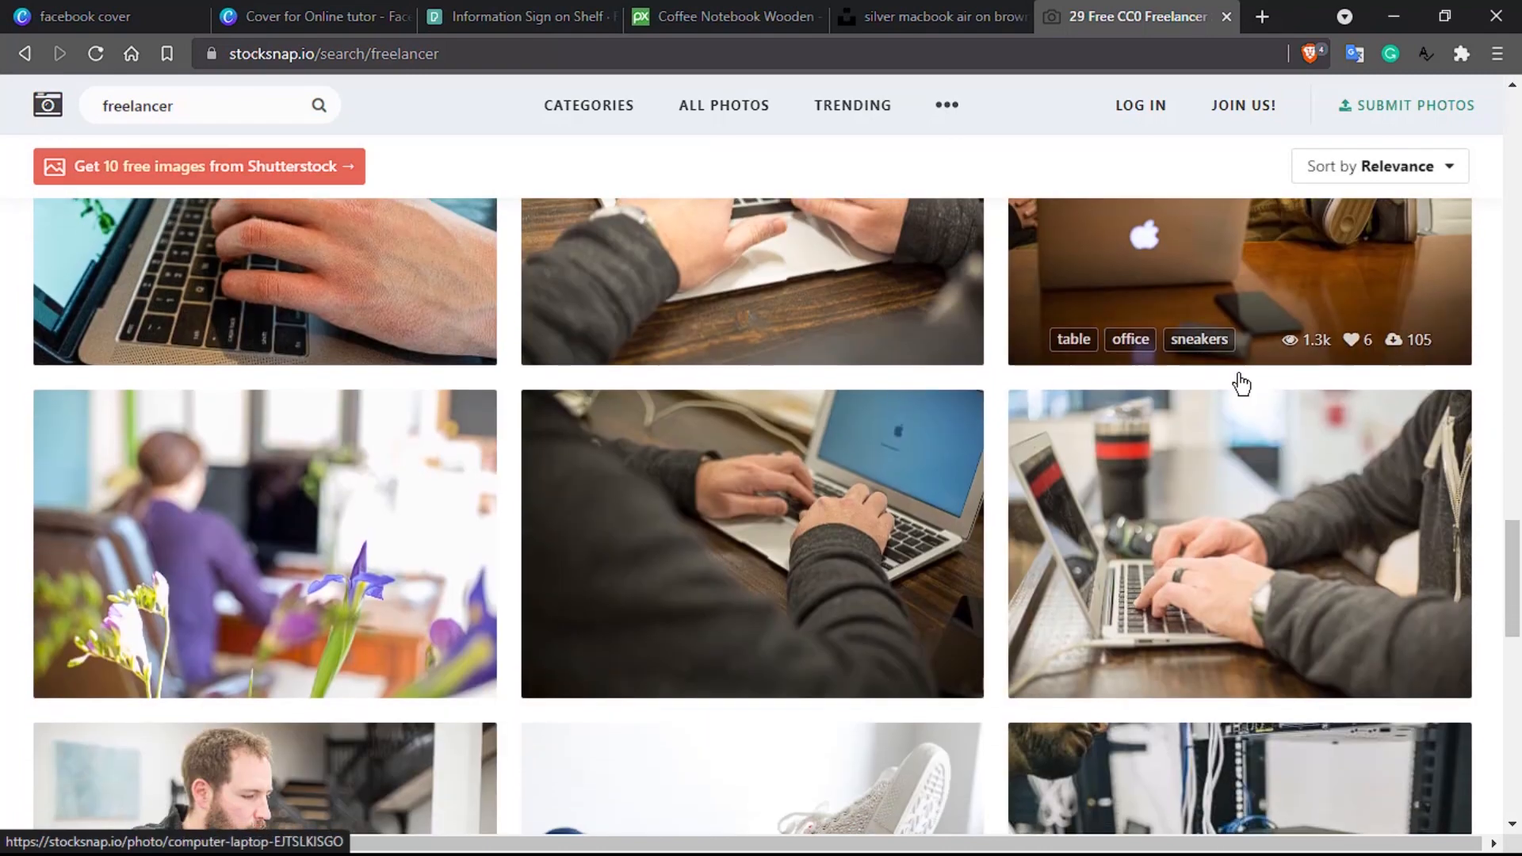
{"action": "left_click", "coordinate": [1193, 253]}
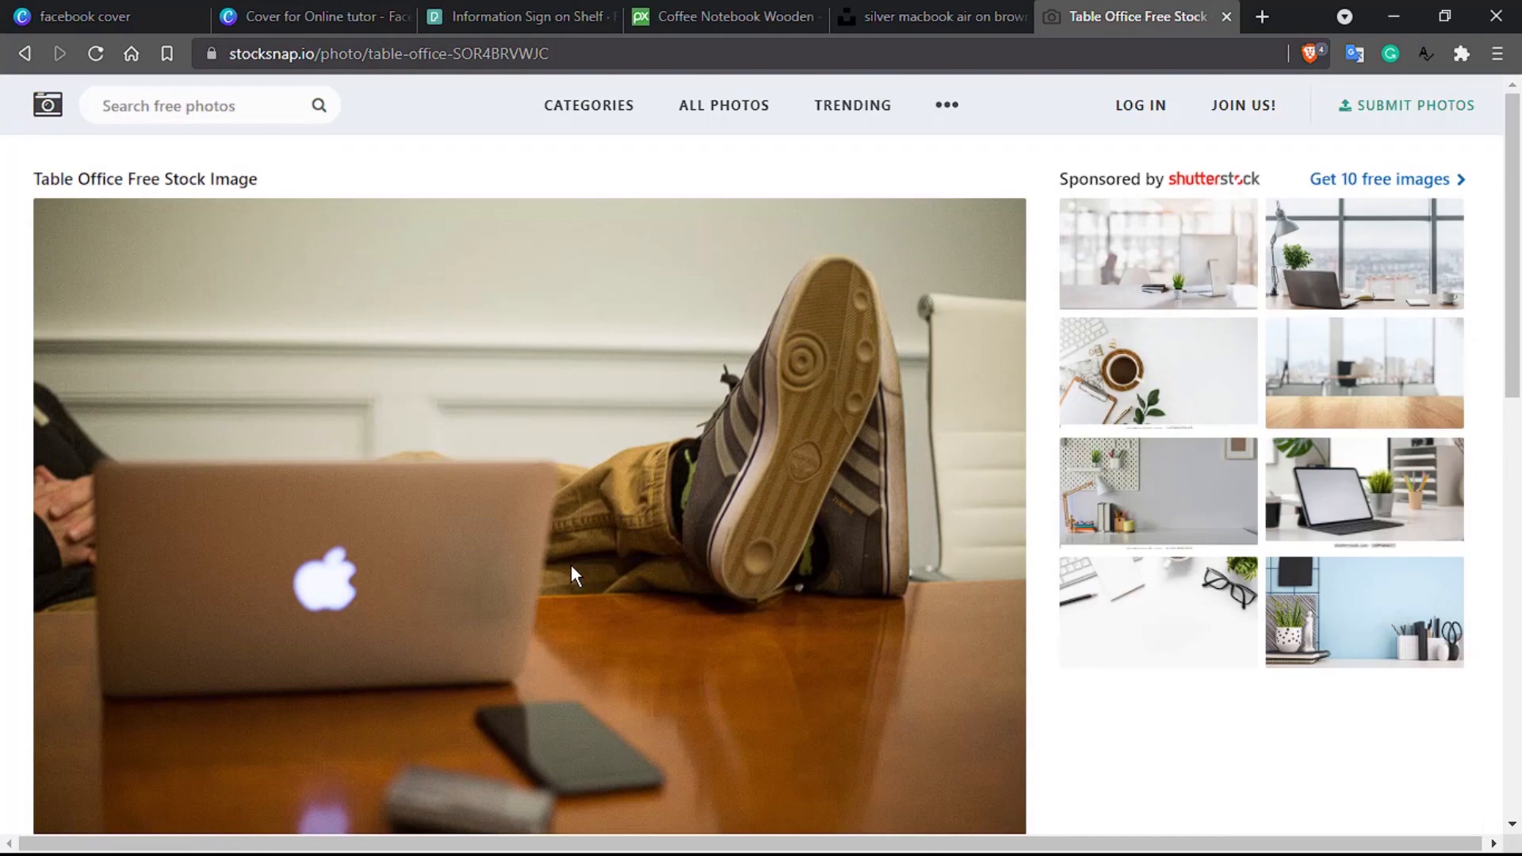
{"action": "left_click", "coordinate": [485, 11]}
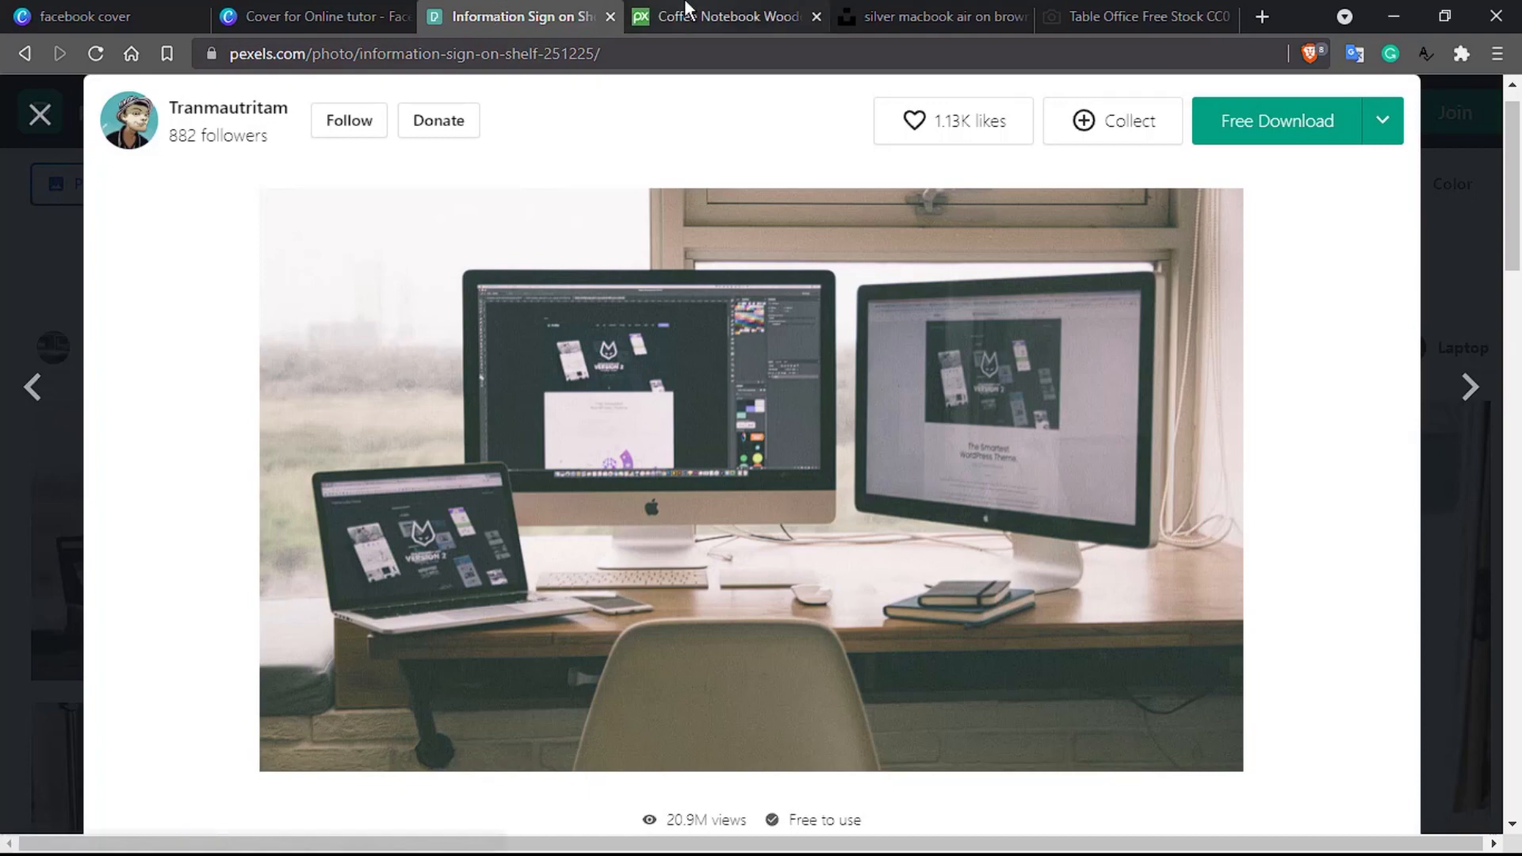
{"action": "left_click", "coordinate": [684, 10]}
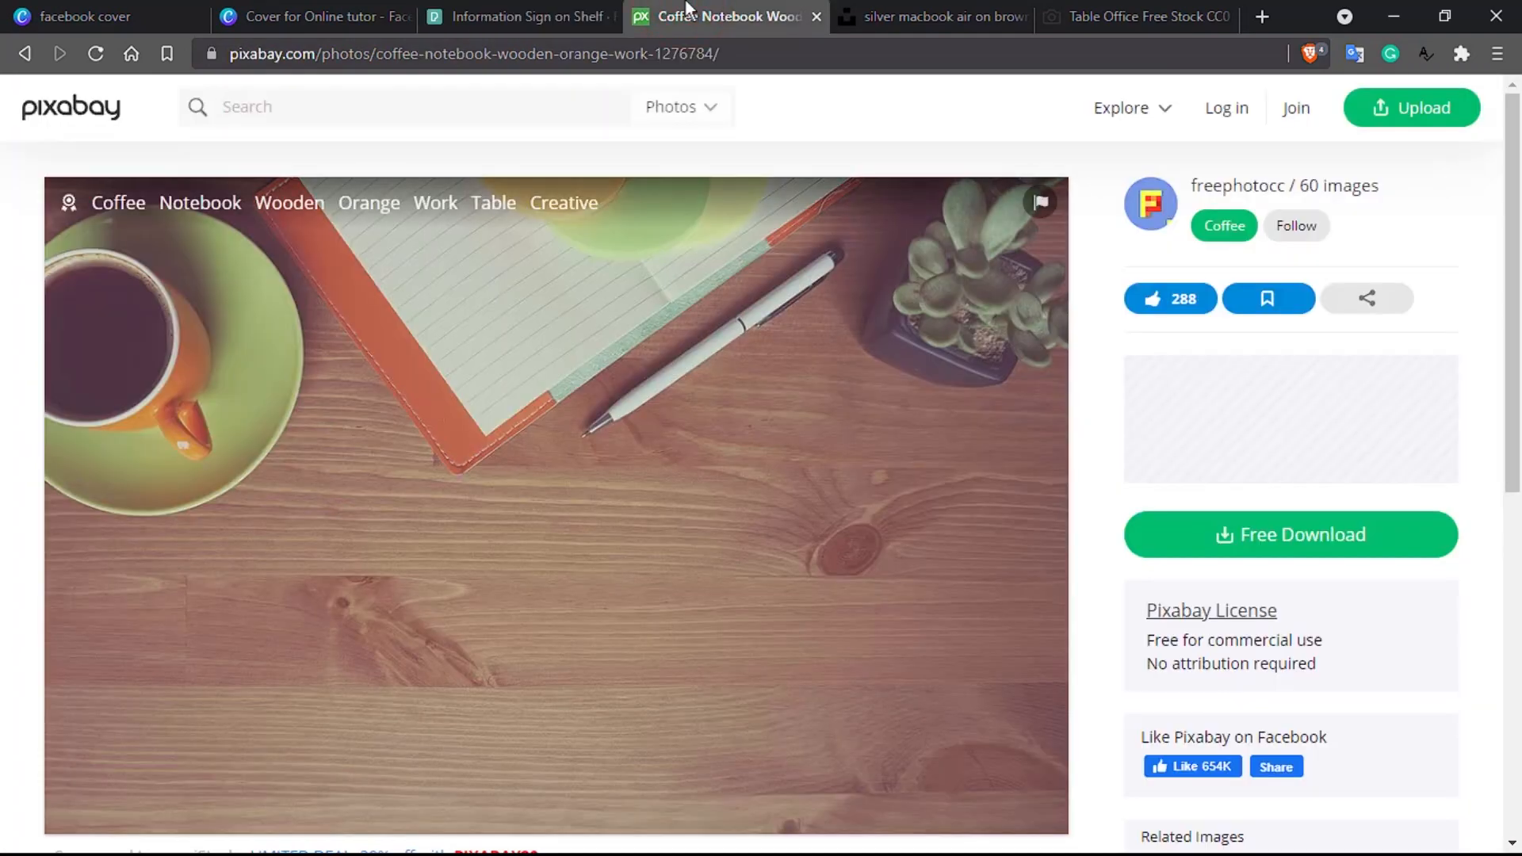
{"action": "left_click", "coordinate": [929, 11]}
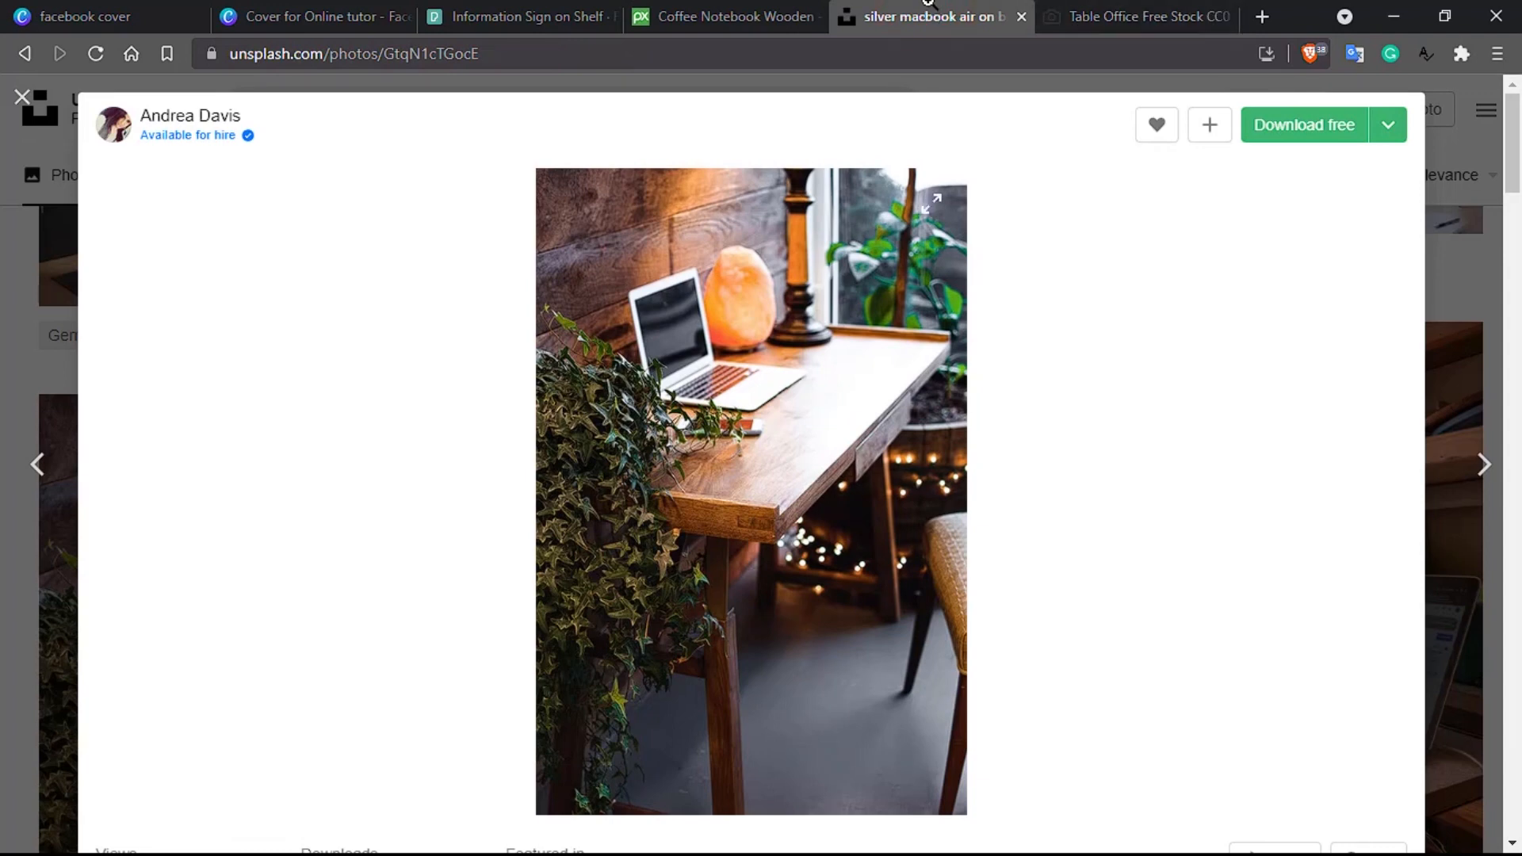
{"action": "left_click", "coordinate": [1106, 15]}
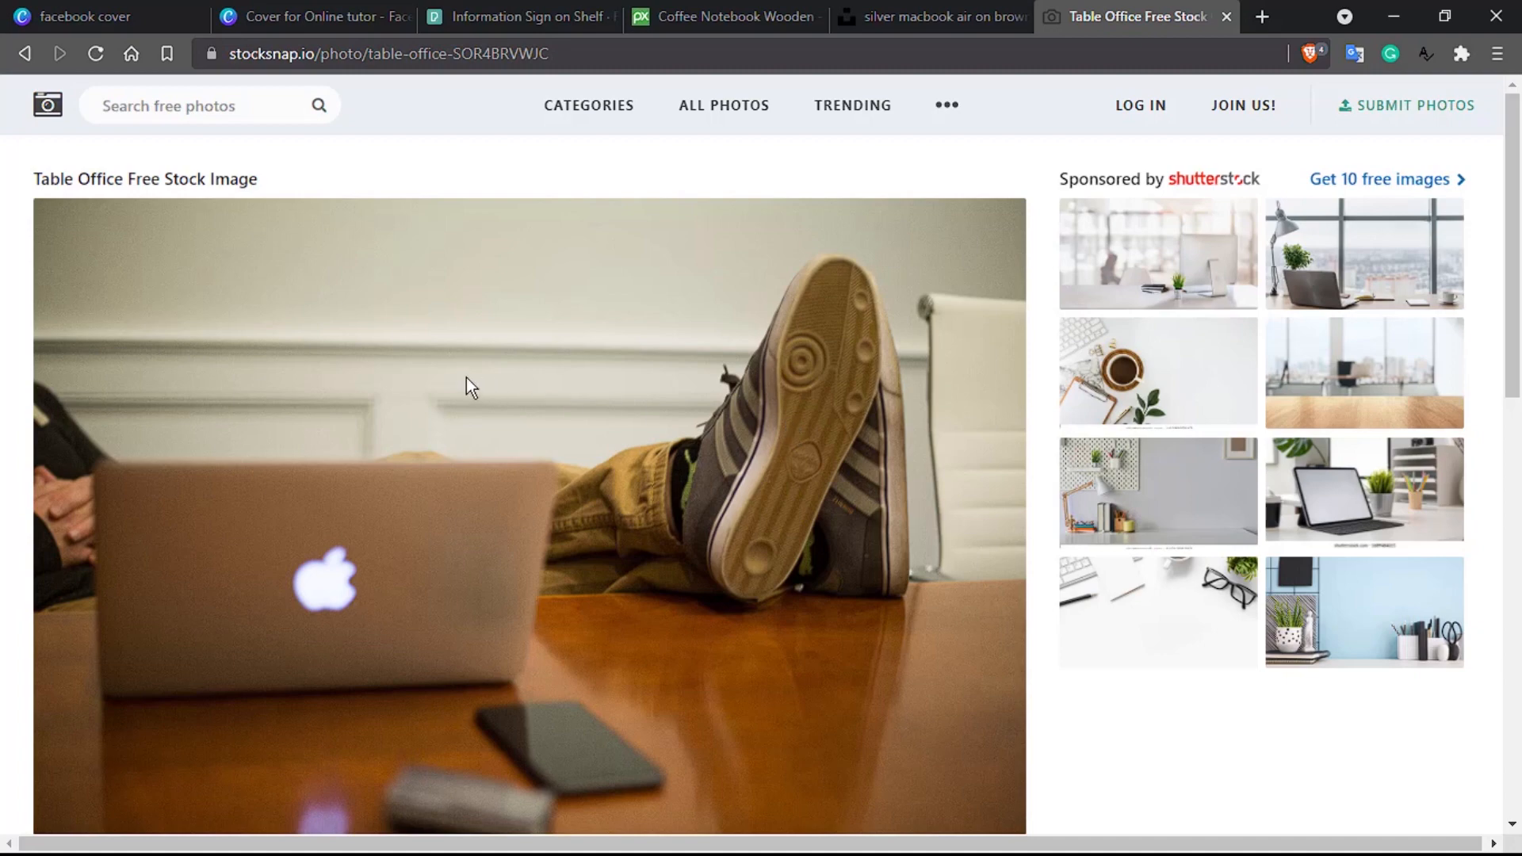
Step: Download StockSnap's Table Office photo for free and save it into Downloads
{"action": "scroll", "coordinate": [616, 502], "scroll_direction": "down", "scroll_amount": 4}
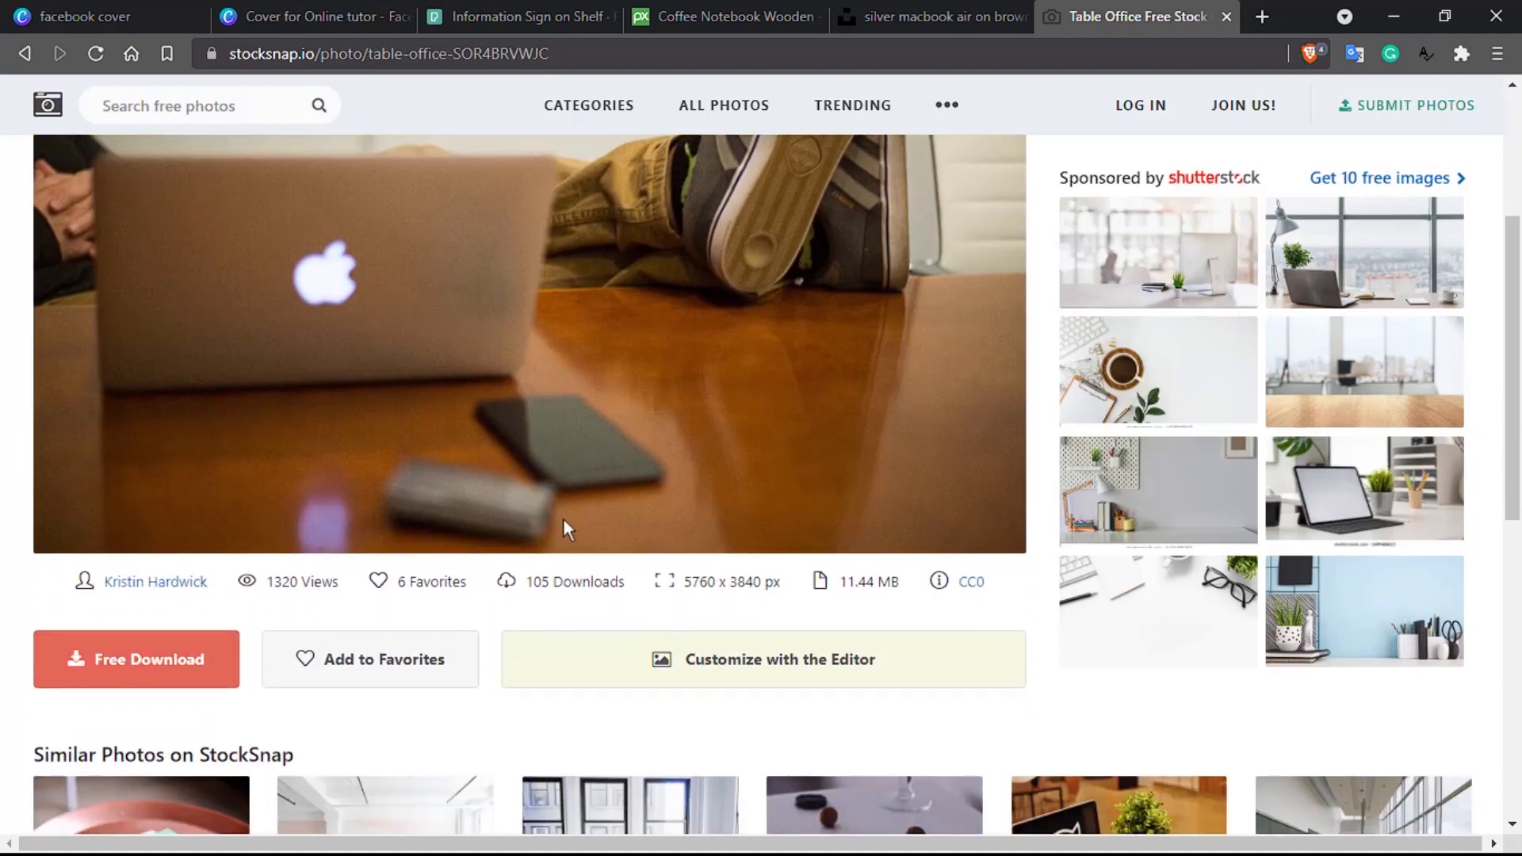
{"action": "scroll", "coordinate": [377, 574], "scroll_direction": "up", "scroll_amount": 4}
{"action": "scroll", "coordinate": [380, 583], "scroll_direction": "down", "scroll_amount": 4}
{"action": "left_click", "coordinate": [161, 648]}
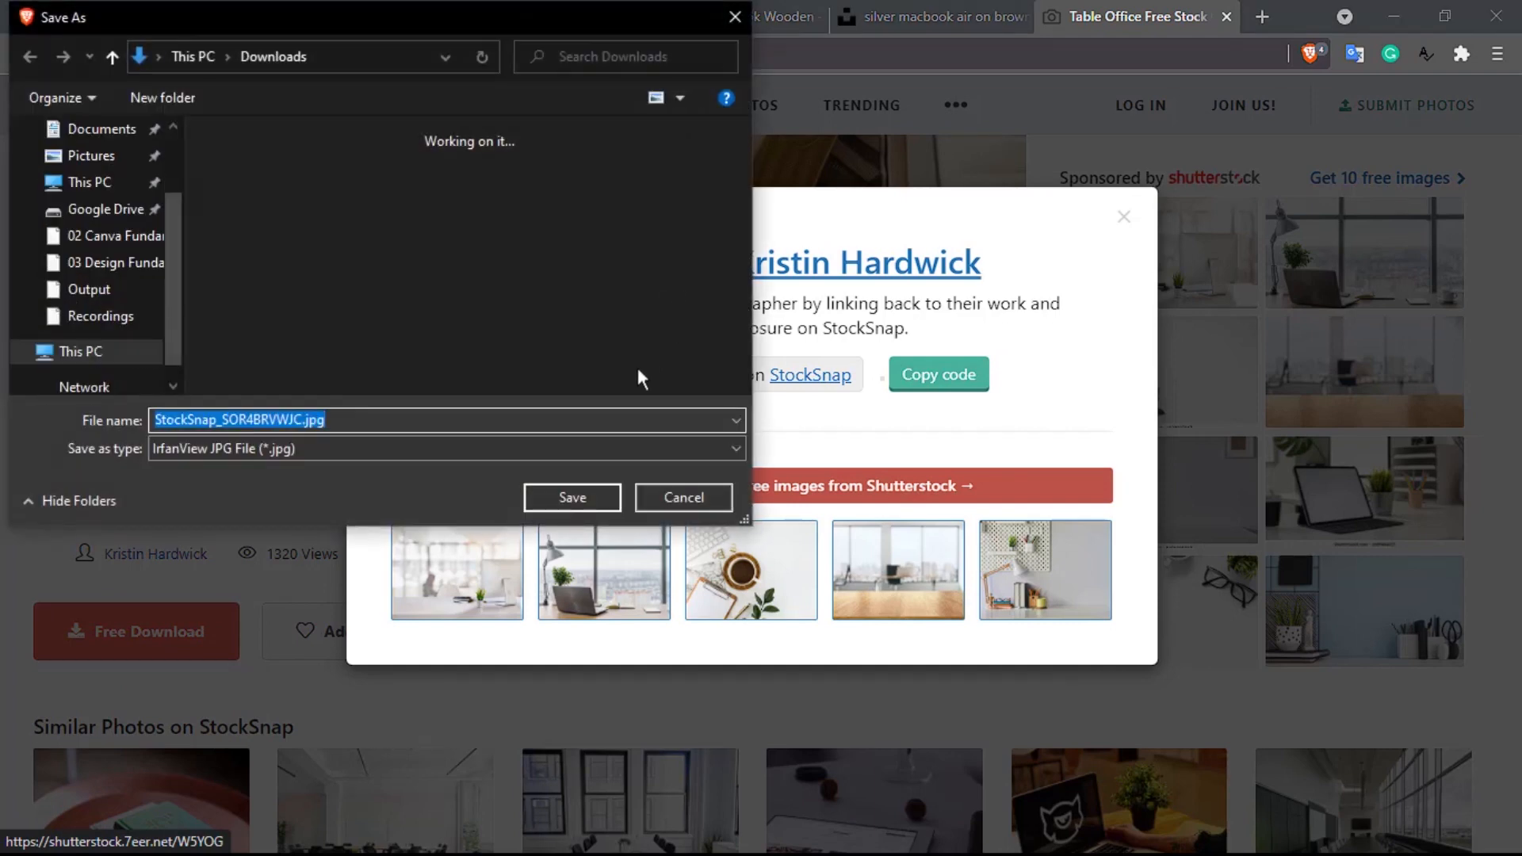
{"action": "left_click", "coordinate": [543, 493]}
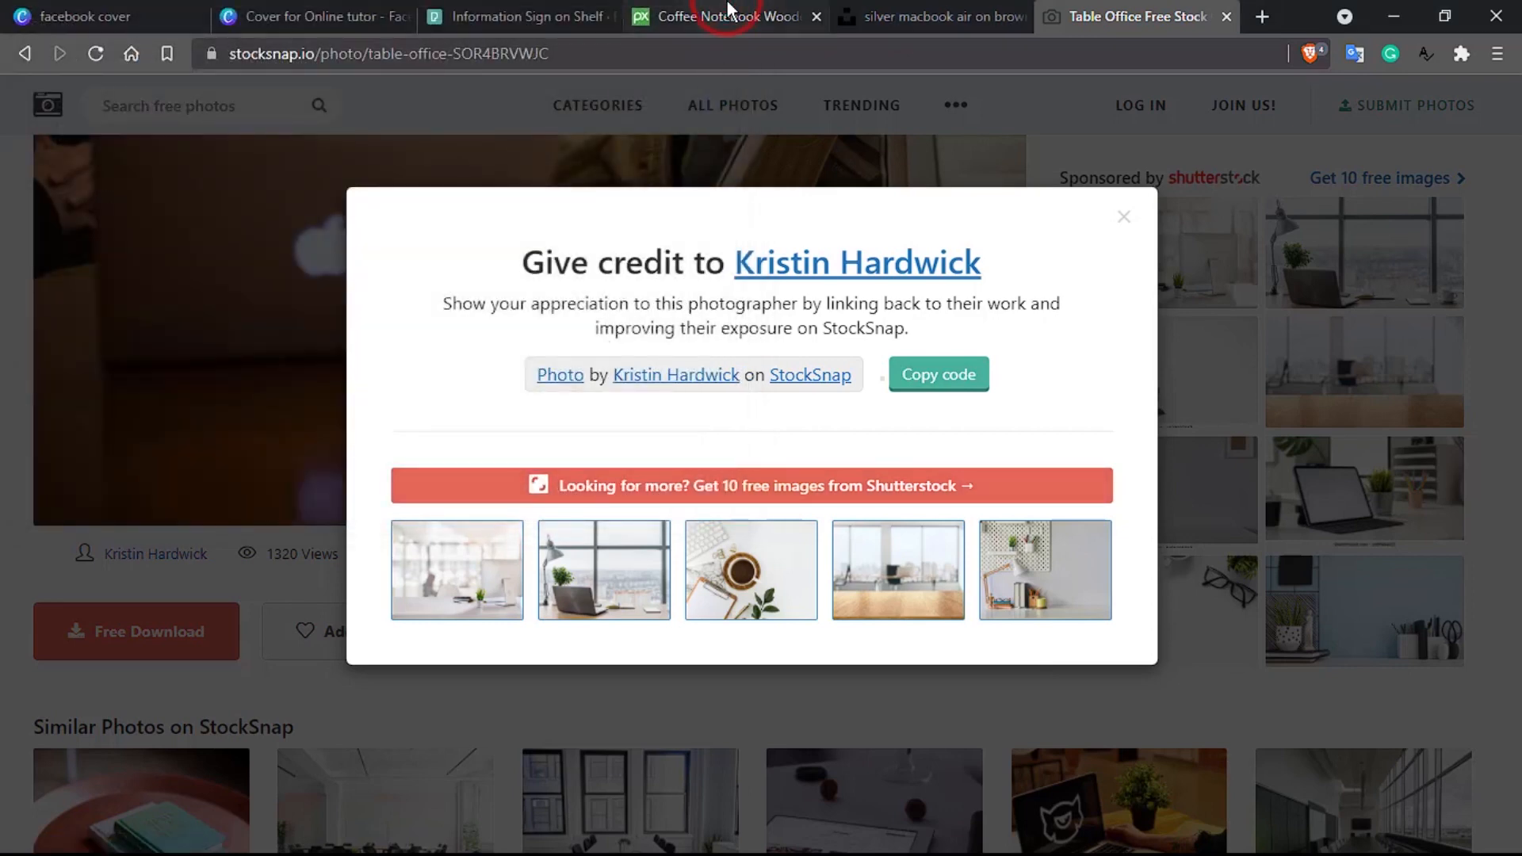
Step: Try downloading the Pixabay coffee notebook photo at 2877×1847
{"action": "left_click", "coordinate": [728, 4]}
{"action": "scroll", "coordinate": [667, 440], "scroll_direction": "down", "scroll_amount": 1}
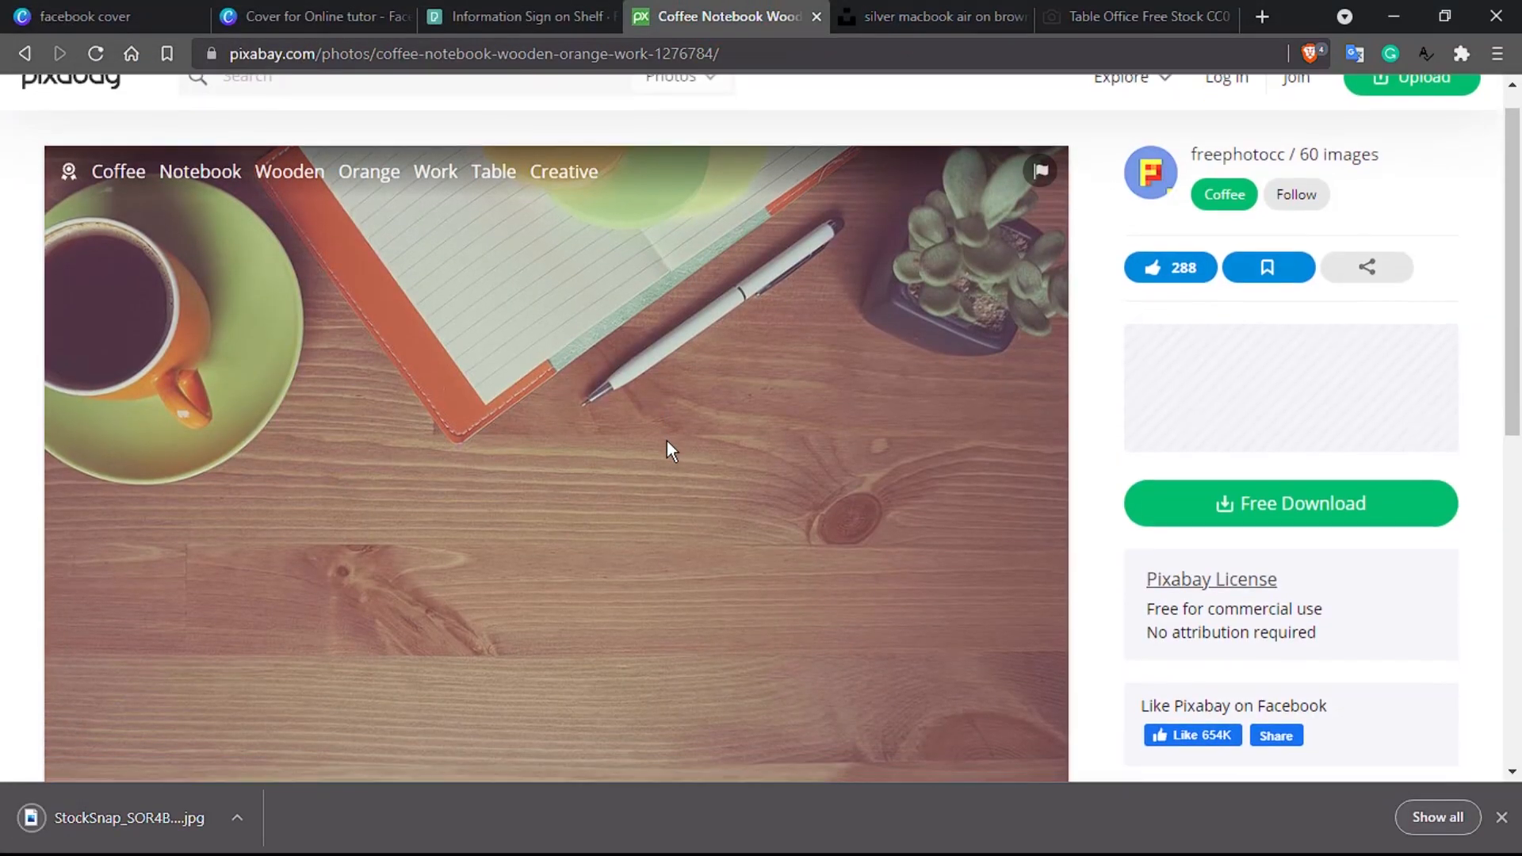
{"action": "scroll", "coordinate": [667, 441], "scroll_direction": "down", "scroll_amount": 2}
{"action": "left_click", "coordinate": [1263, 468]}
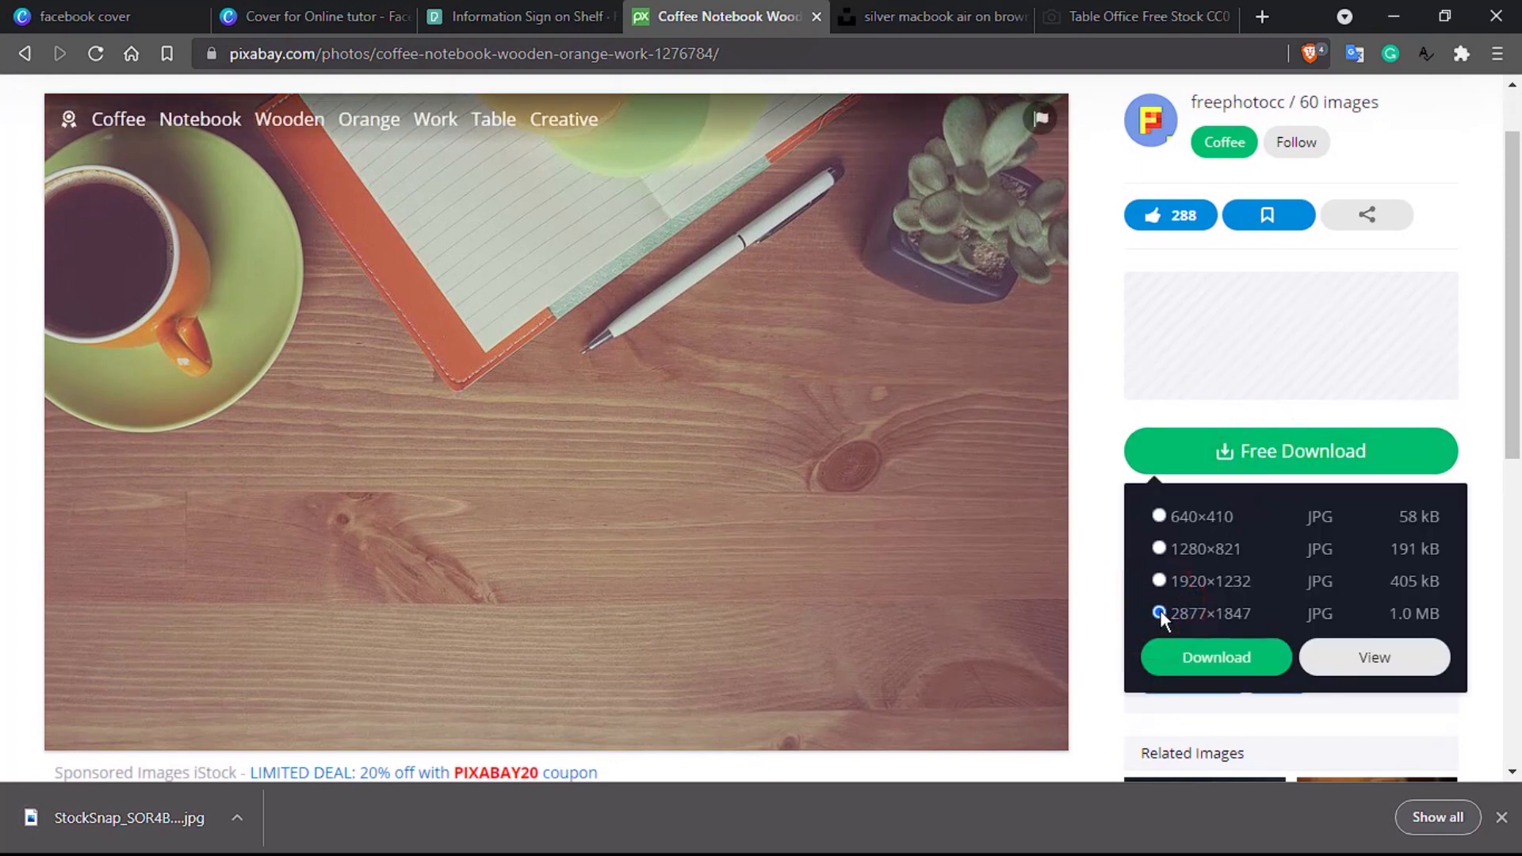
{"action": "left_click", "coordinate": [1198, 662]}
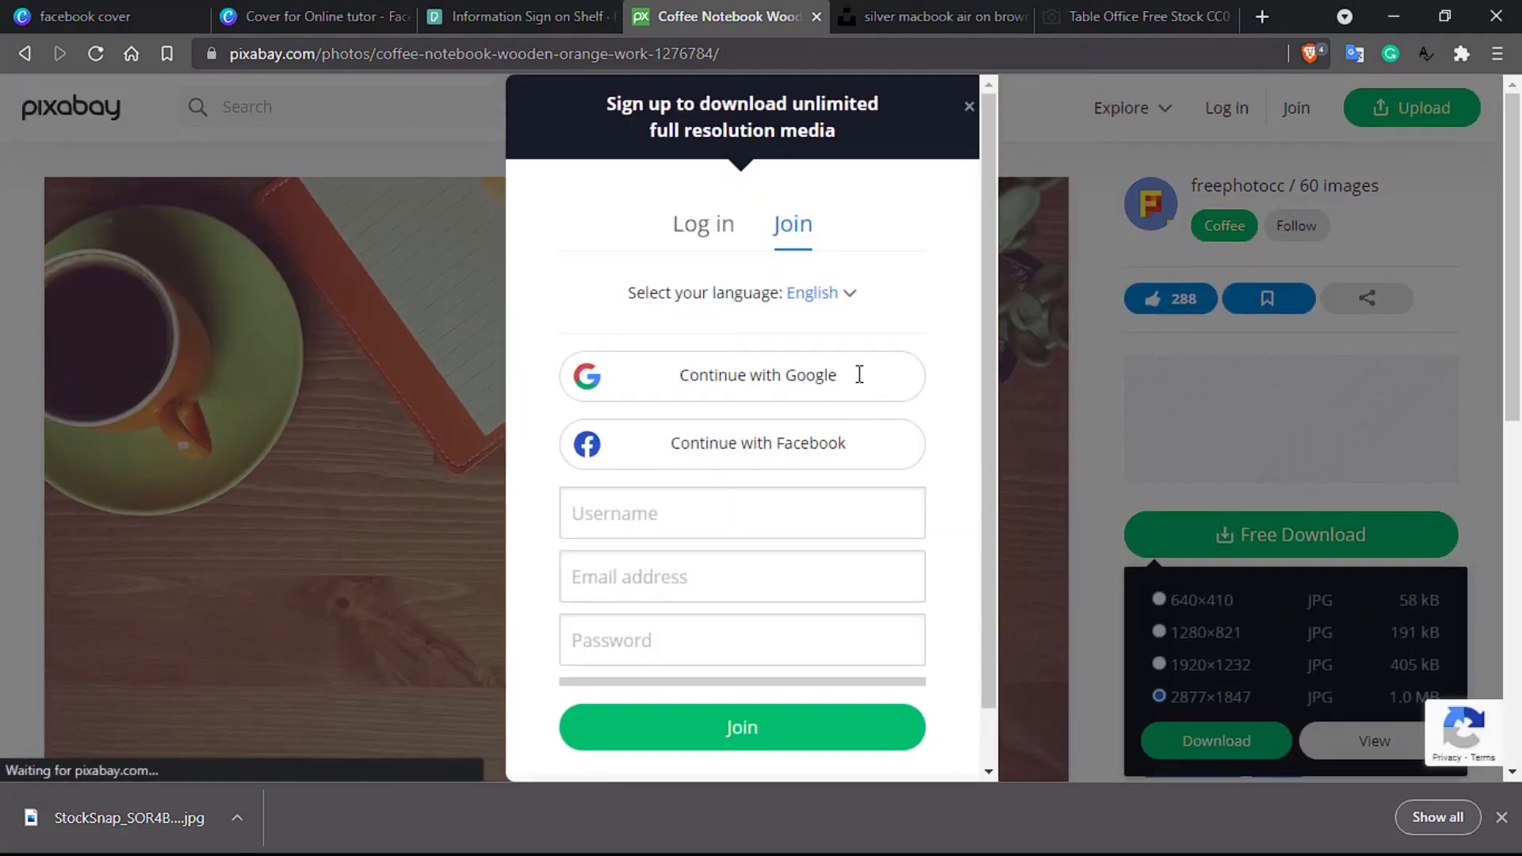
Step: Download the Pexels multi-monitor desk photo into Downloads and return to the Canva design
{"action": "left_click", "coordinate": [499, 11]}
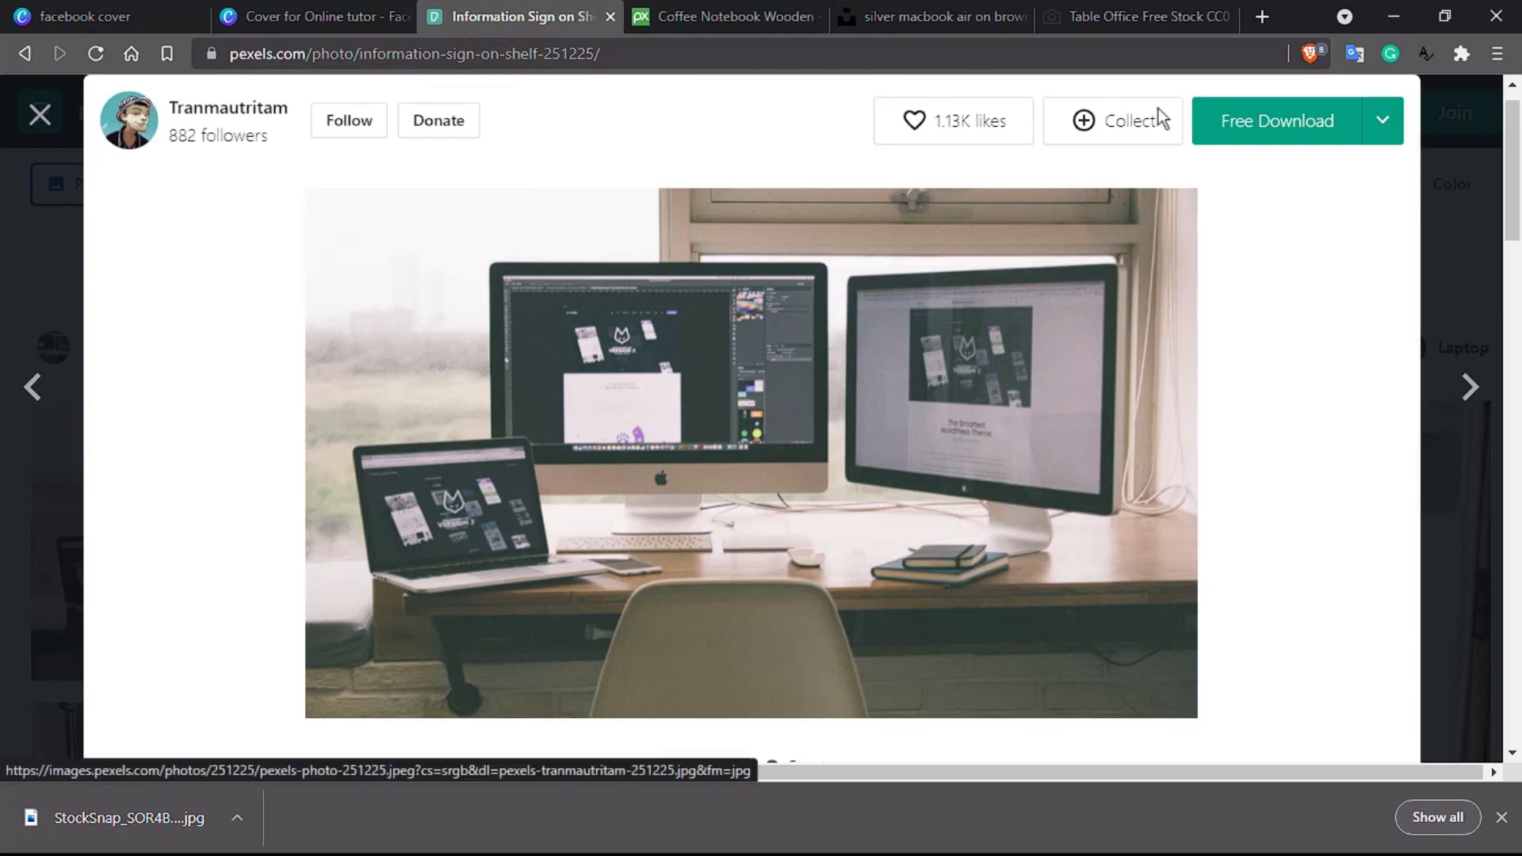
{"action": "left_click", "coordinate": [1268, 130]}
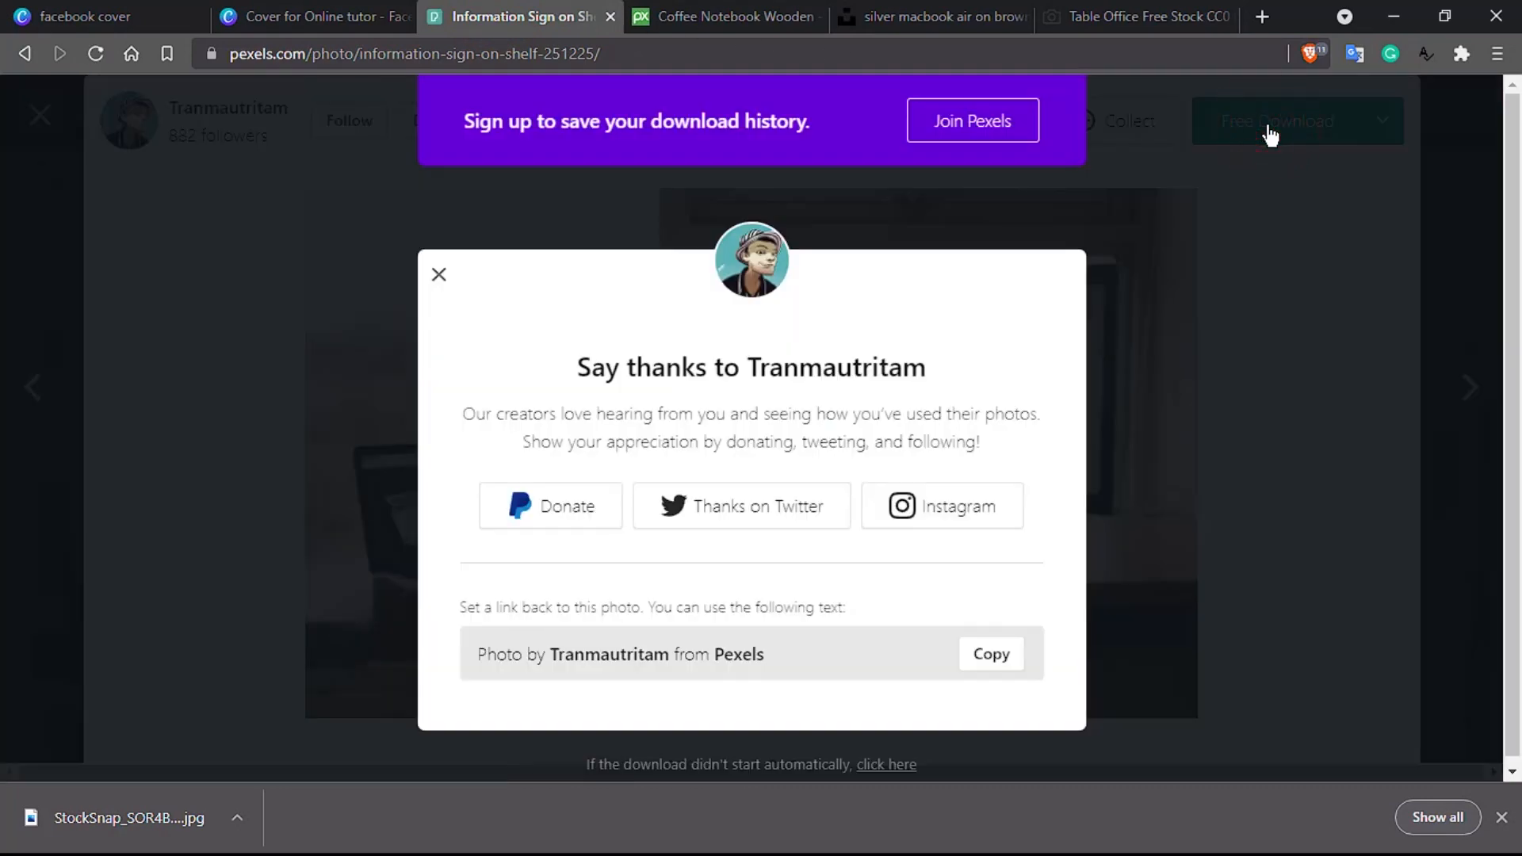
{"action": "left_click", "coordinate": [572, 497]}
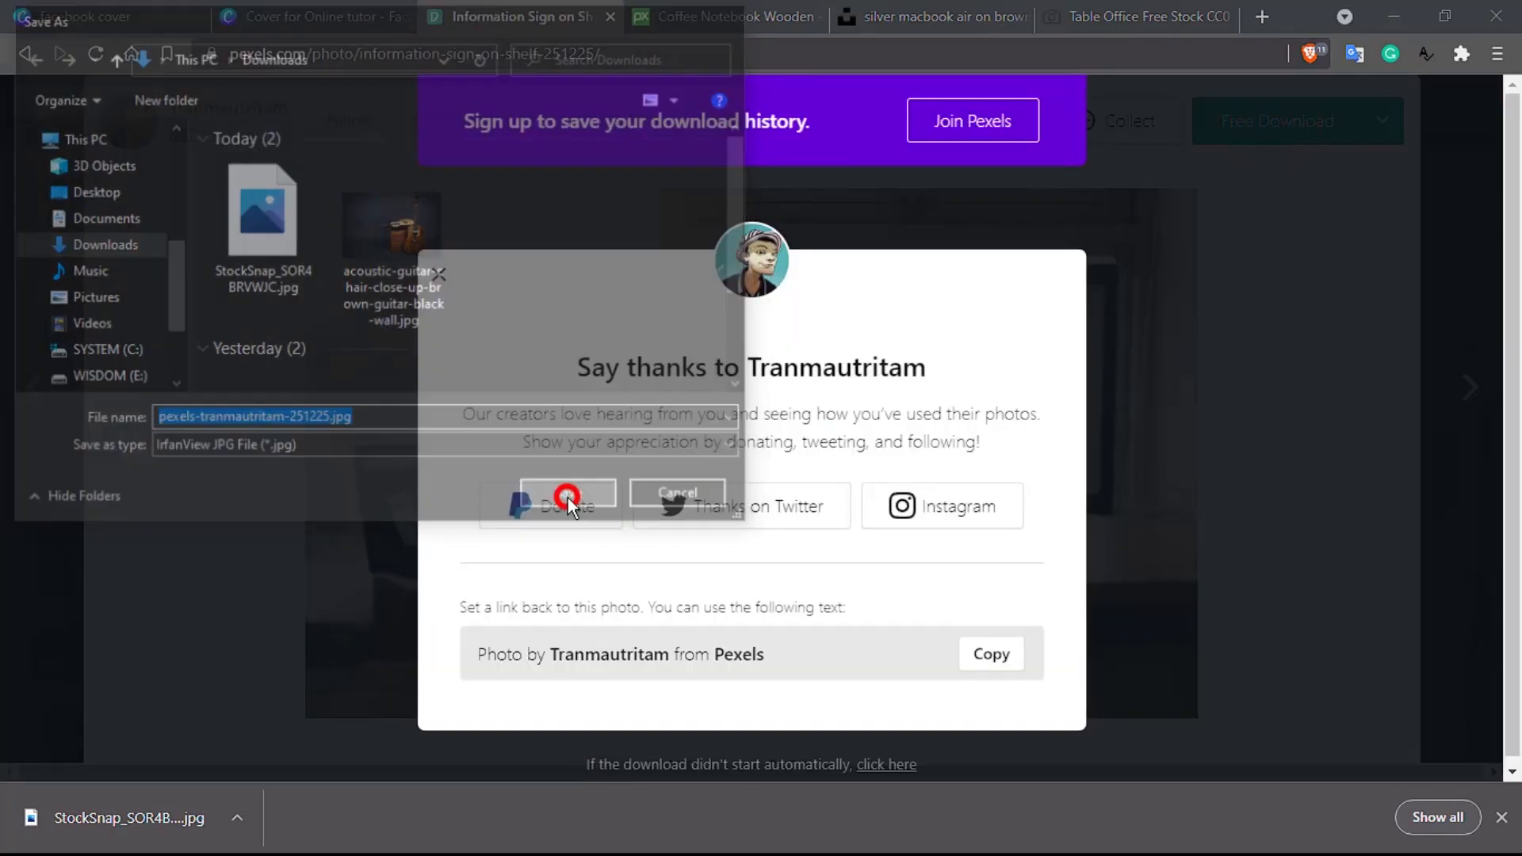
{"action": "left_click", "coordinate": [291, 10]}
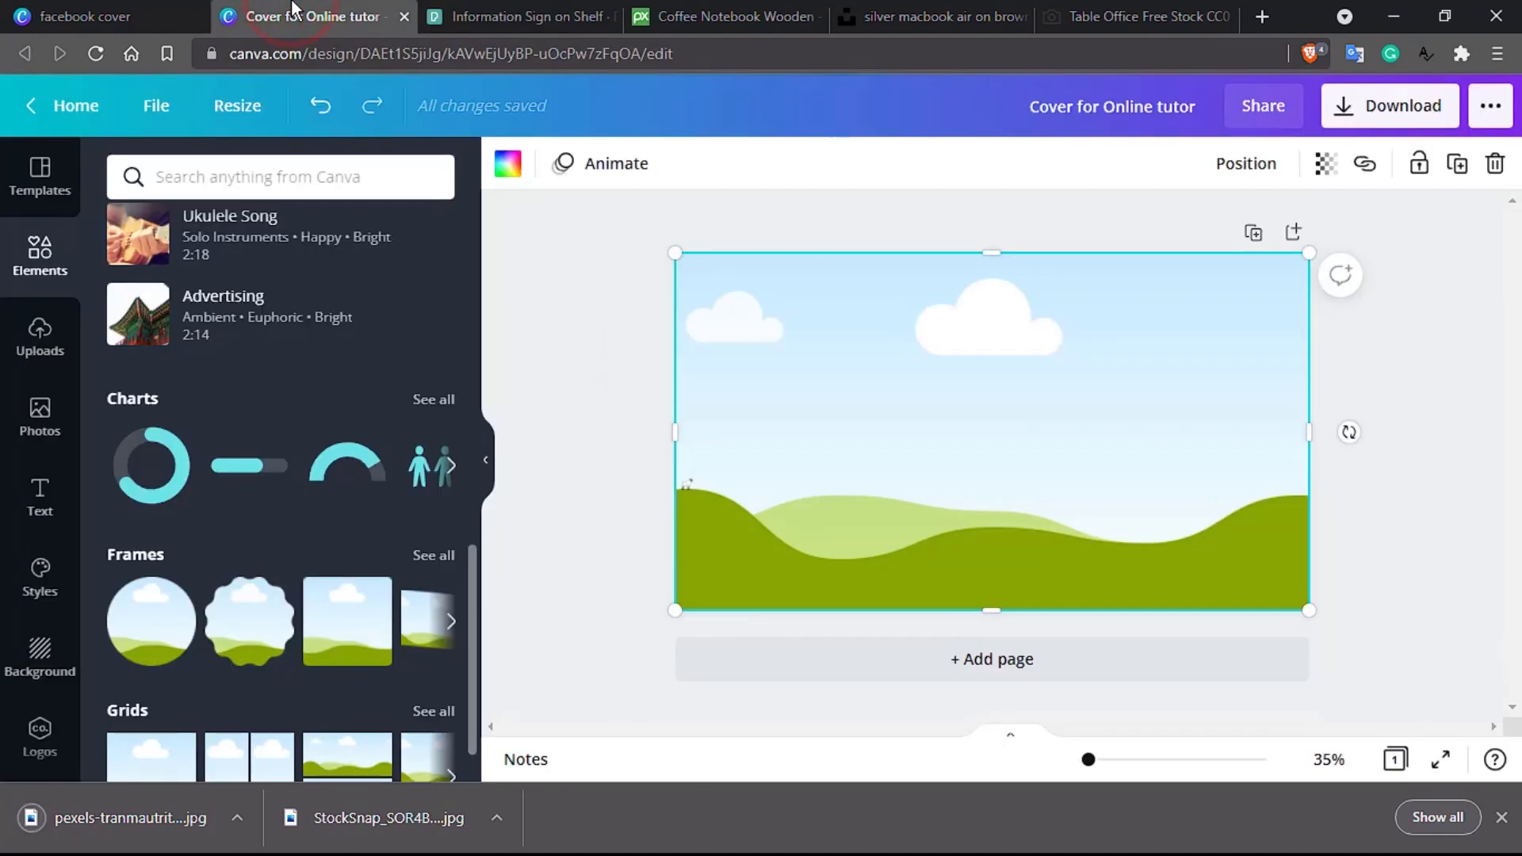
Step: Upload the downloaded Pexels and StockSnap JPGs into Canva's Uploads library
{"action": "left_click", "coordinate": [43, 325]}
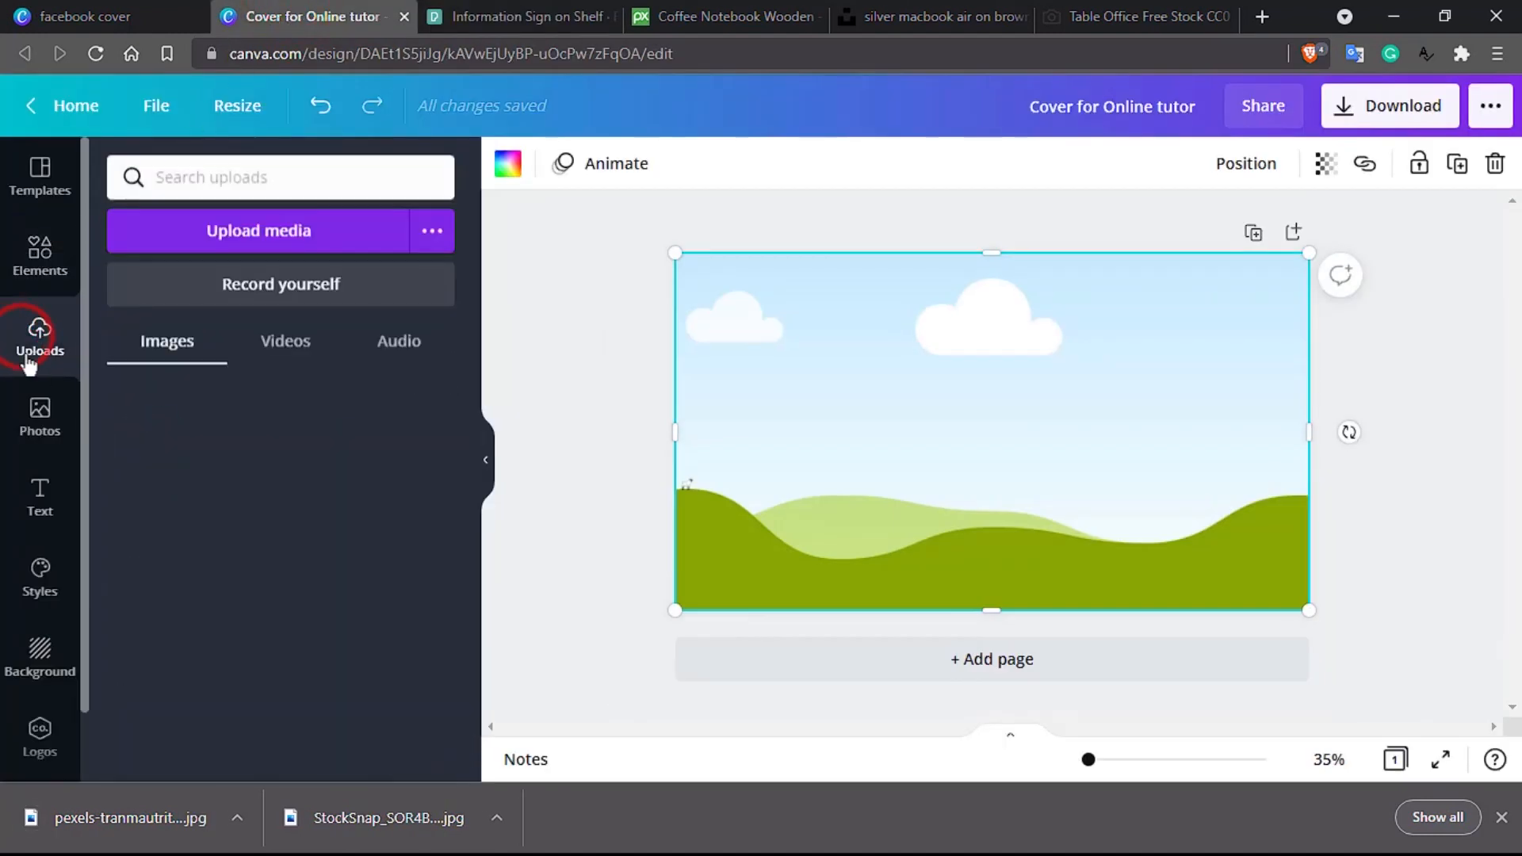
{"action": "left_click_drag", "start_coordinate": [131, 844], "coordinate": [354, 733]}
{"action": "left_click_drag", "start_coordinate": [385, 824], "coordinate": [256, 464]}
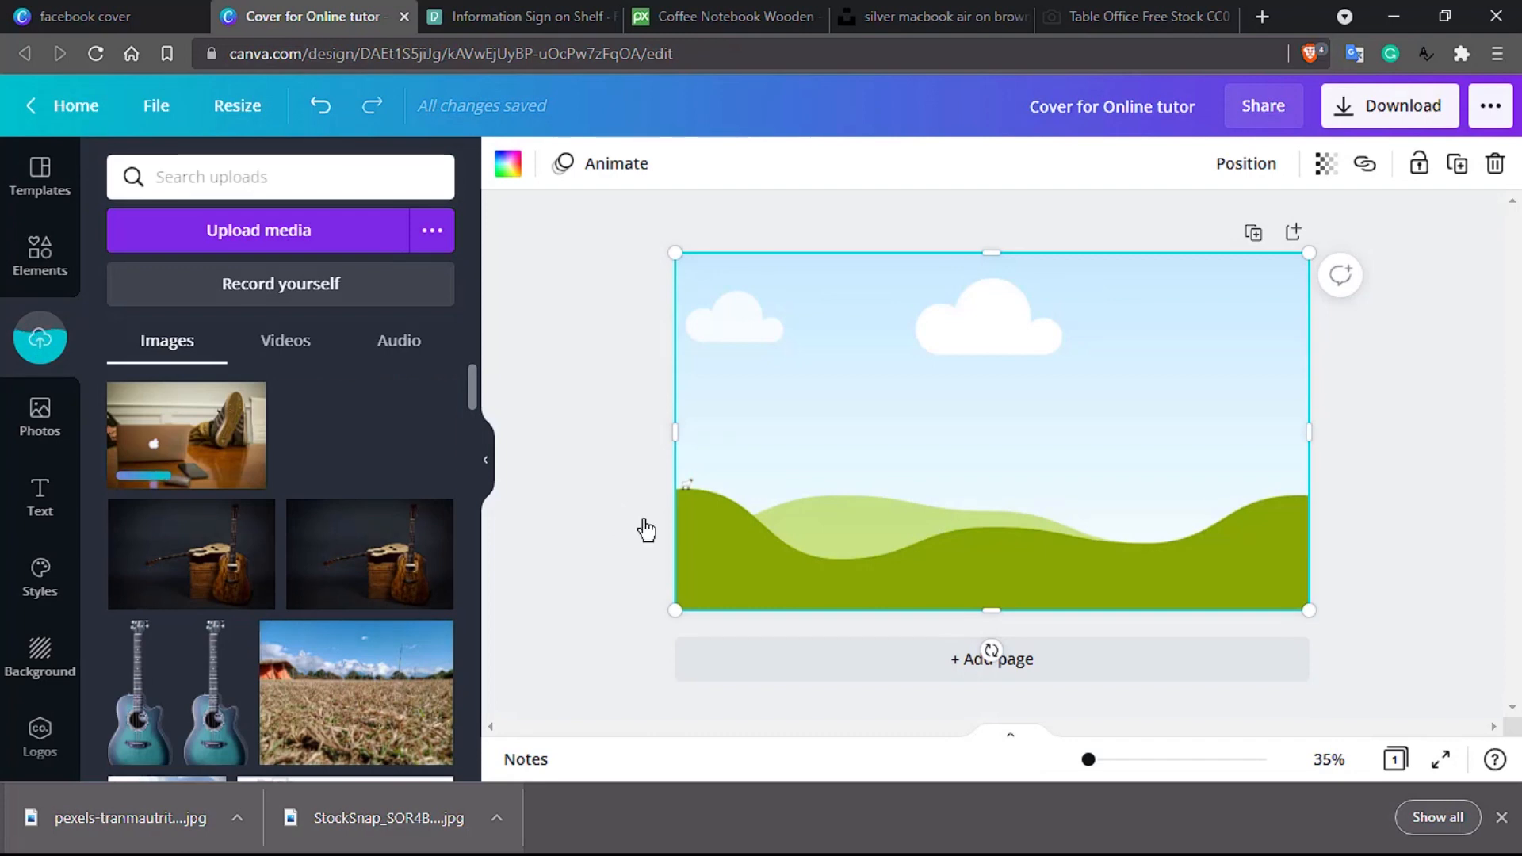
Step: Replace the landscape background with the StockSnap laptop-and-sneakers photo, removing stray desk-monitor copies
{"action": "left_click", "coordinate": [379, 445]}
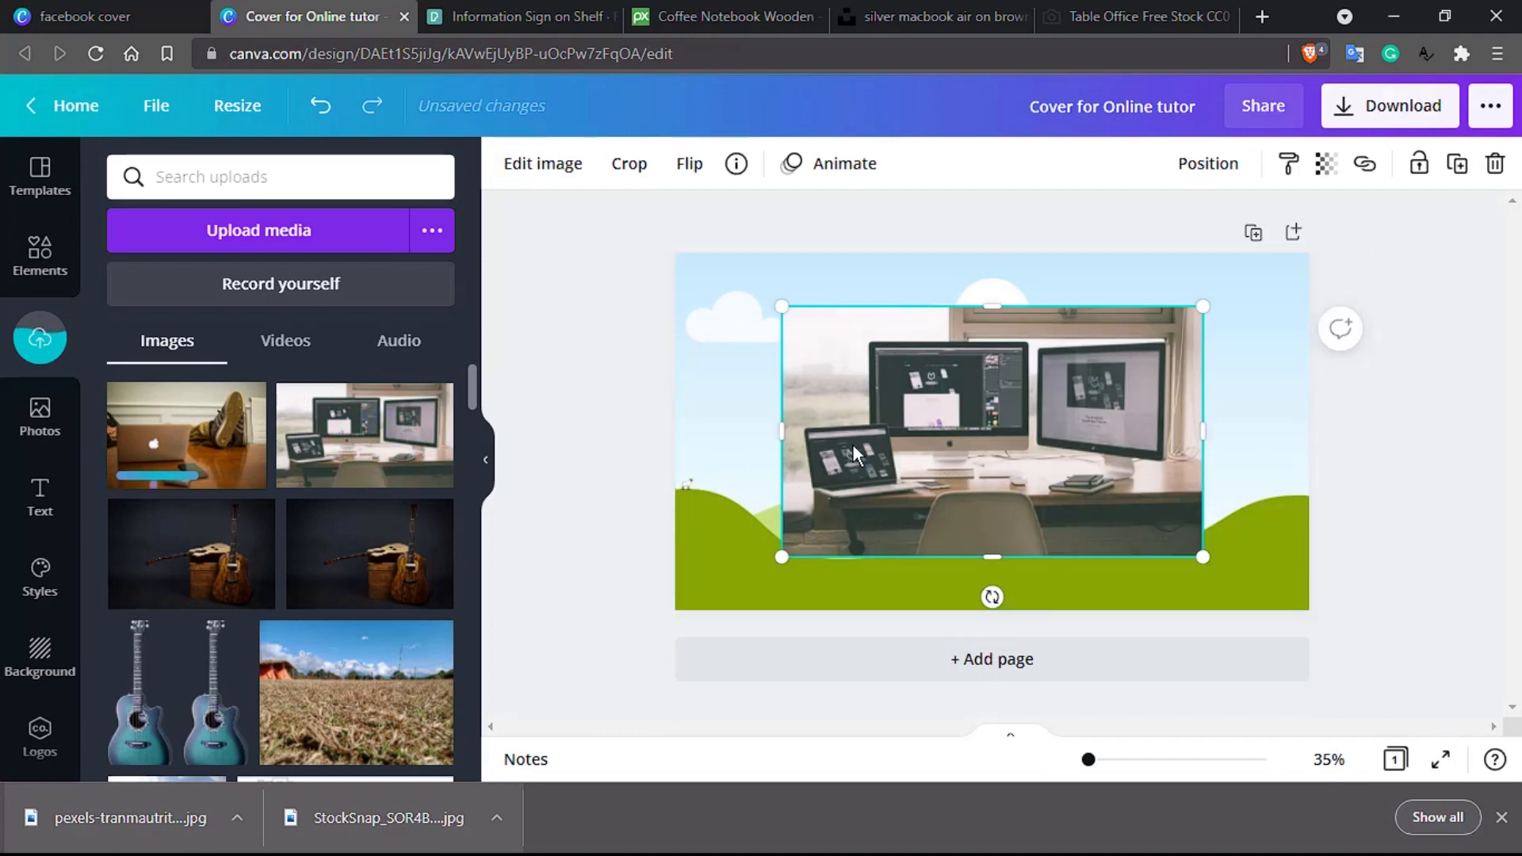
{"action": "key", "text": "Delete"}
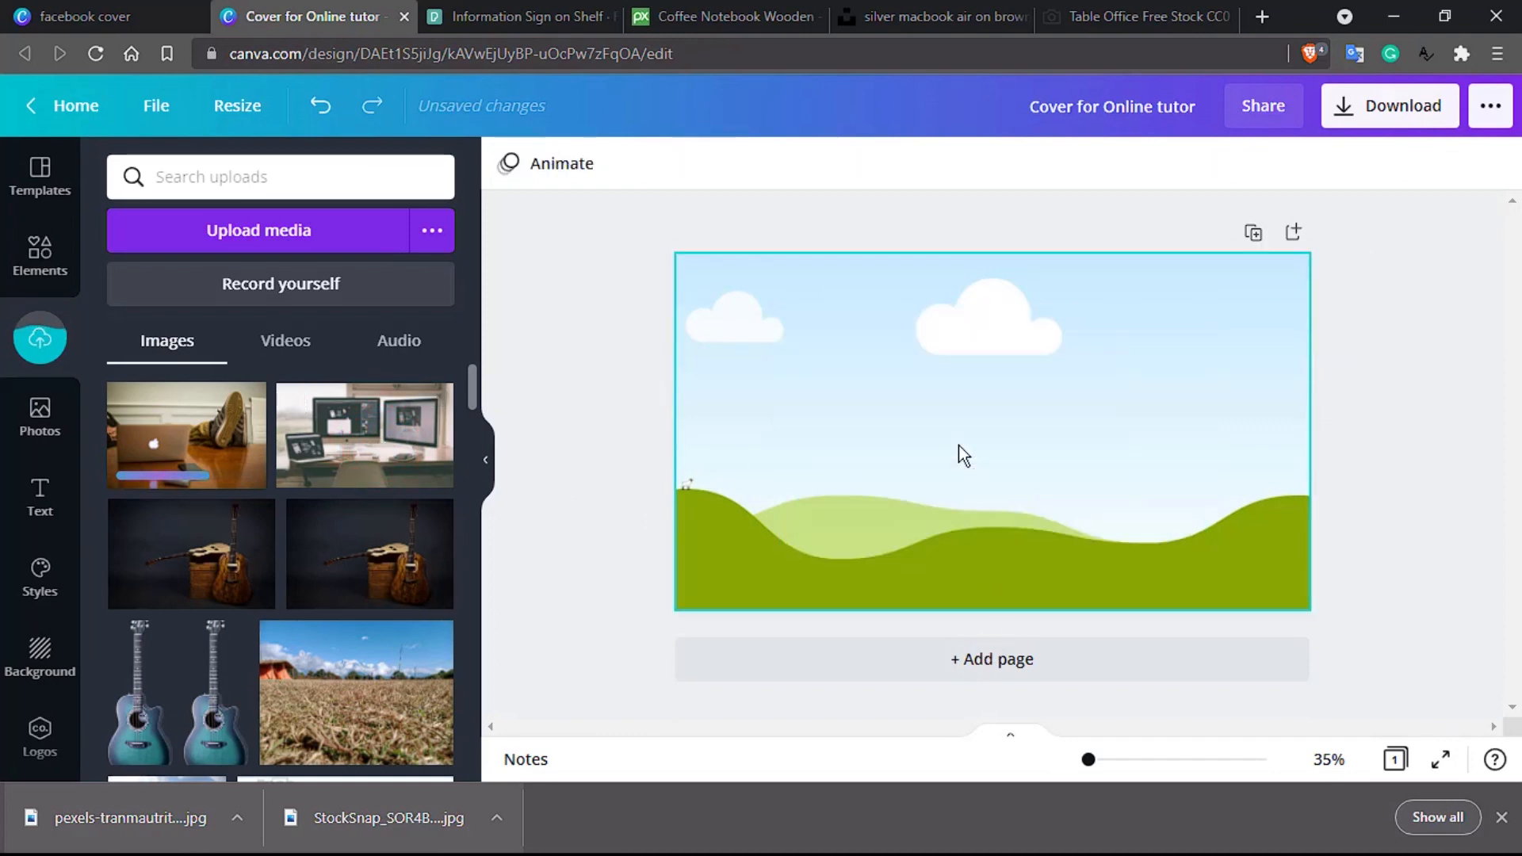
{"action": "left_click", "coordinate": [389, 450]}
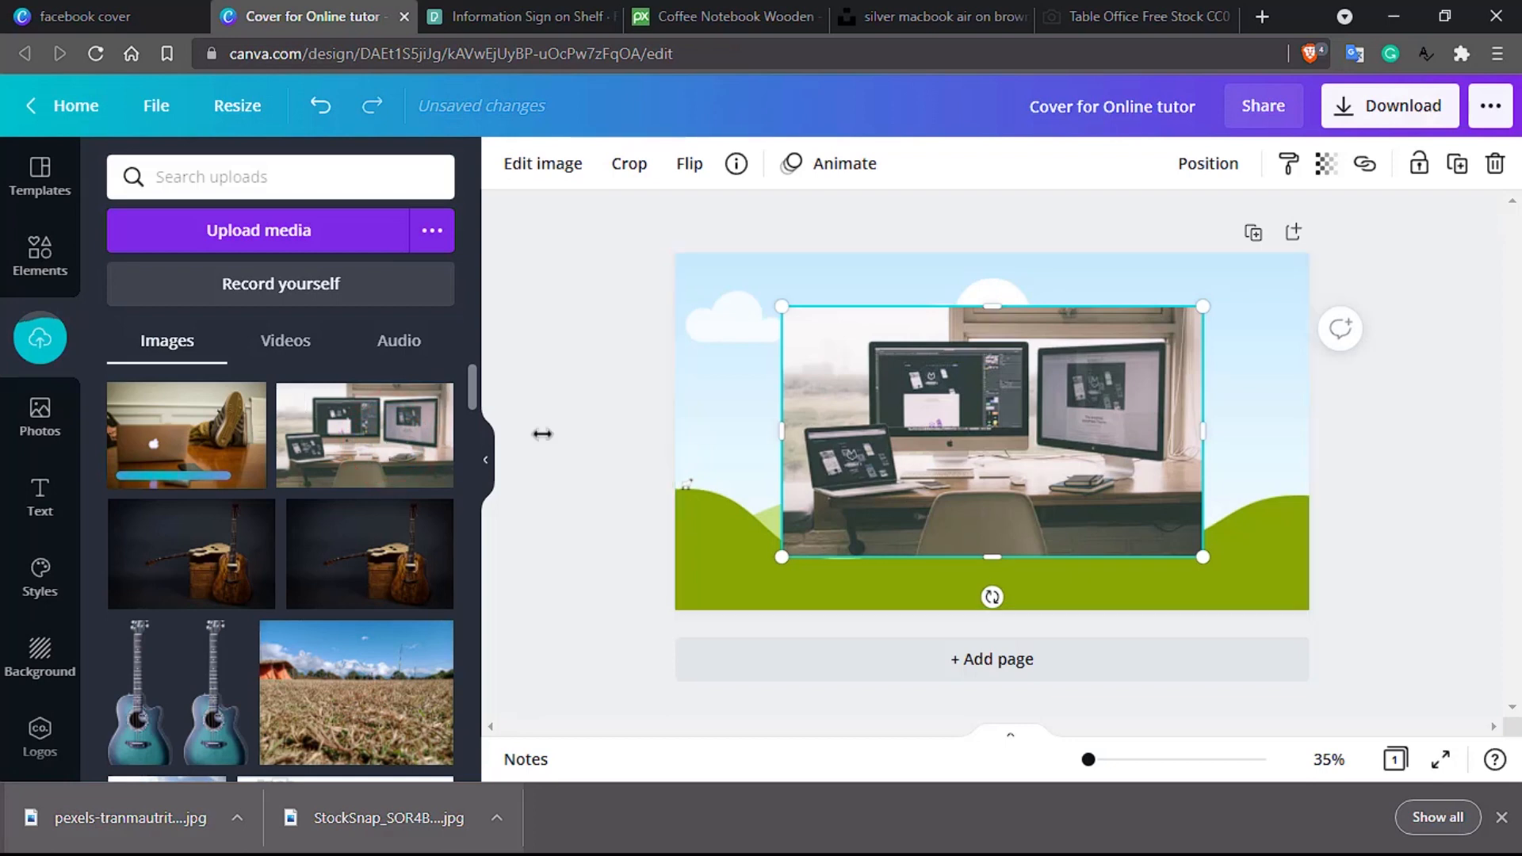
{"action": "key", "text": "Delete"}
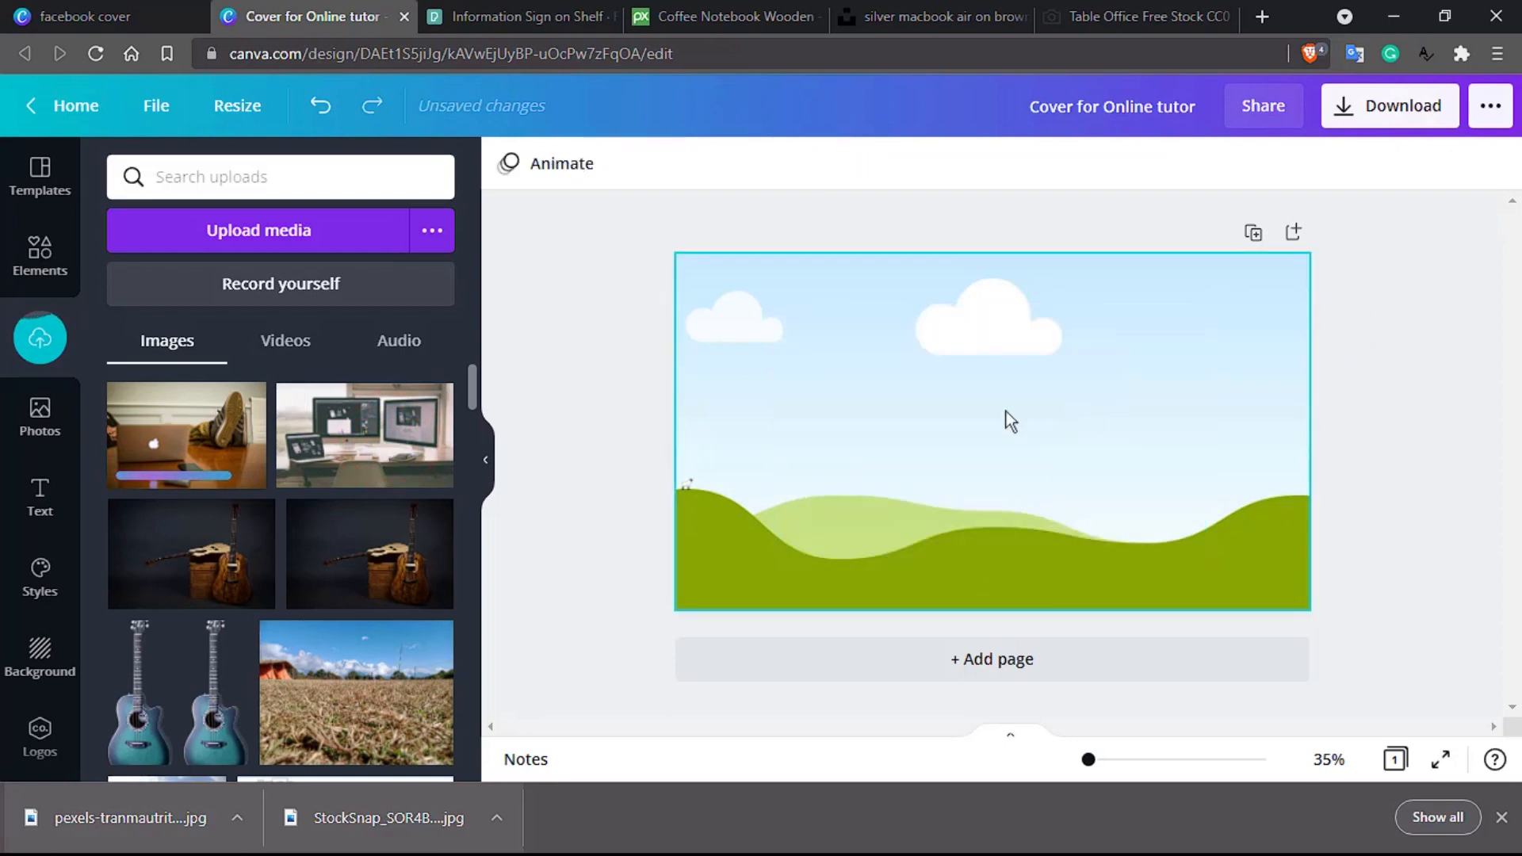
{"action": "left_click_drag", "start_coordinate": [359, 450], "coordinate": [1022, 439]}
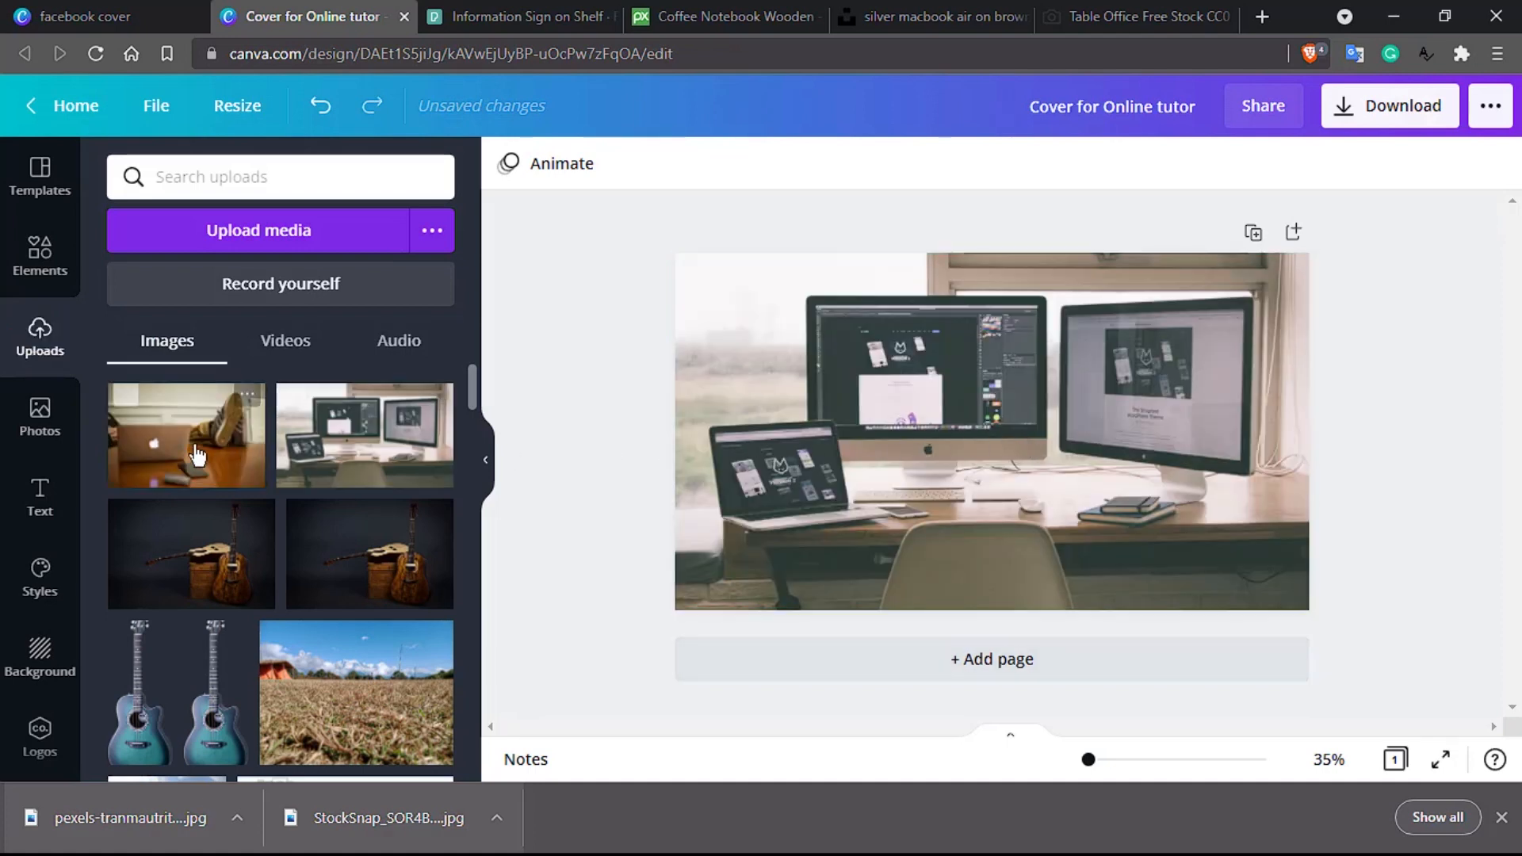
{"action": "left_click_drag", "start_coordinate": [194, 444], "coordinate": [892, 434]}
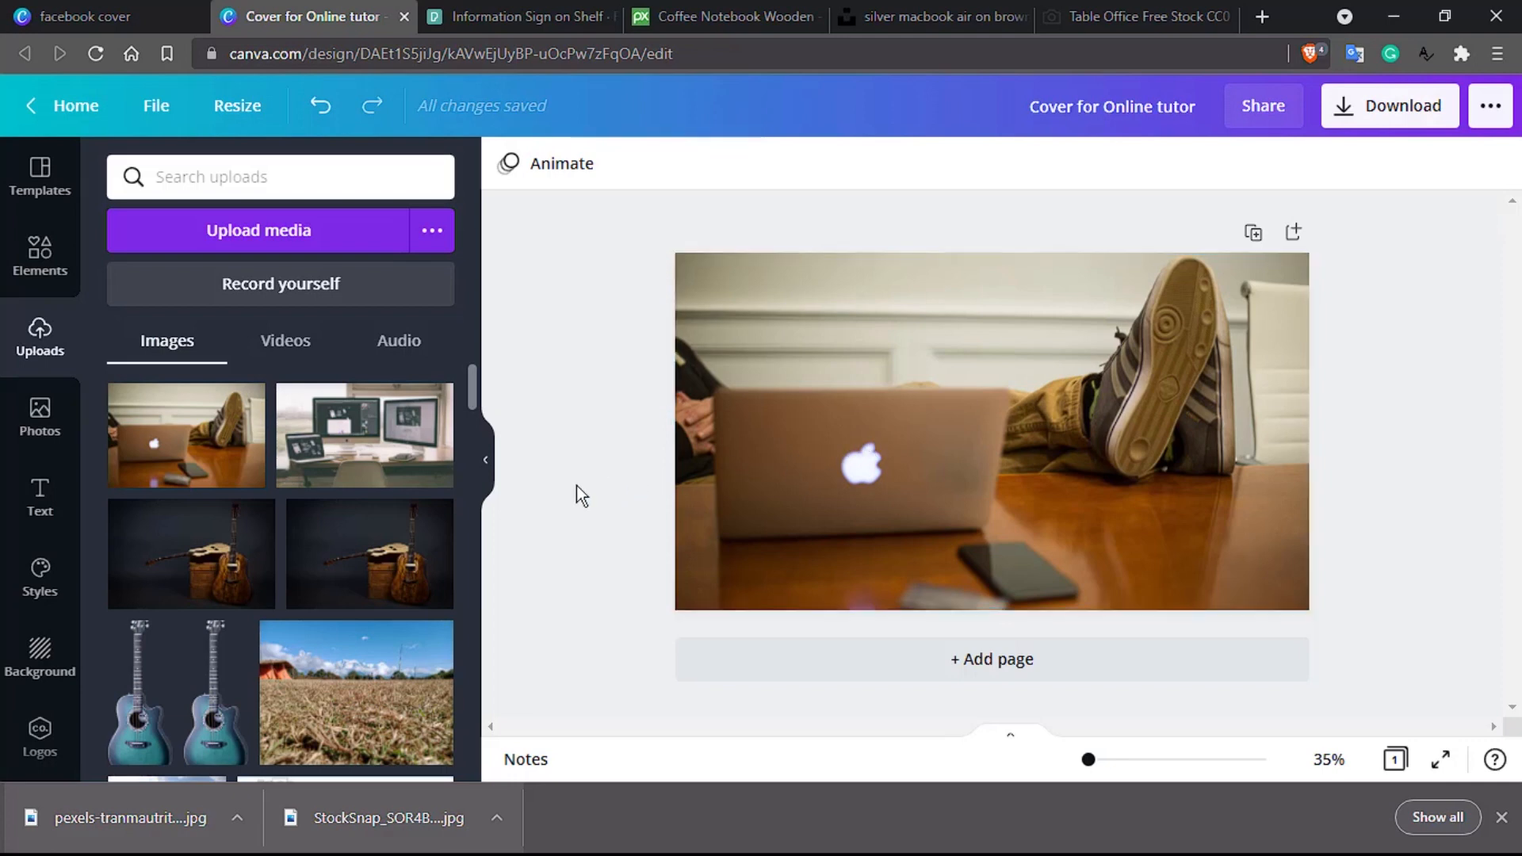
{"action": "left_click", "coordinate": [365, 463]}
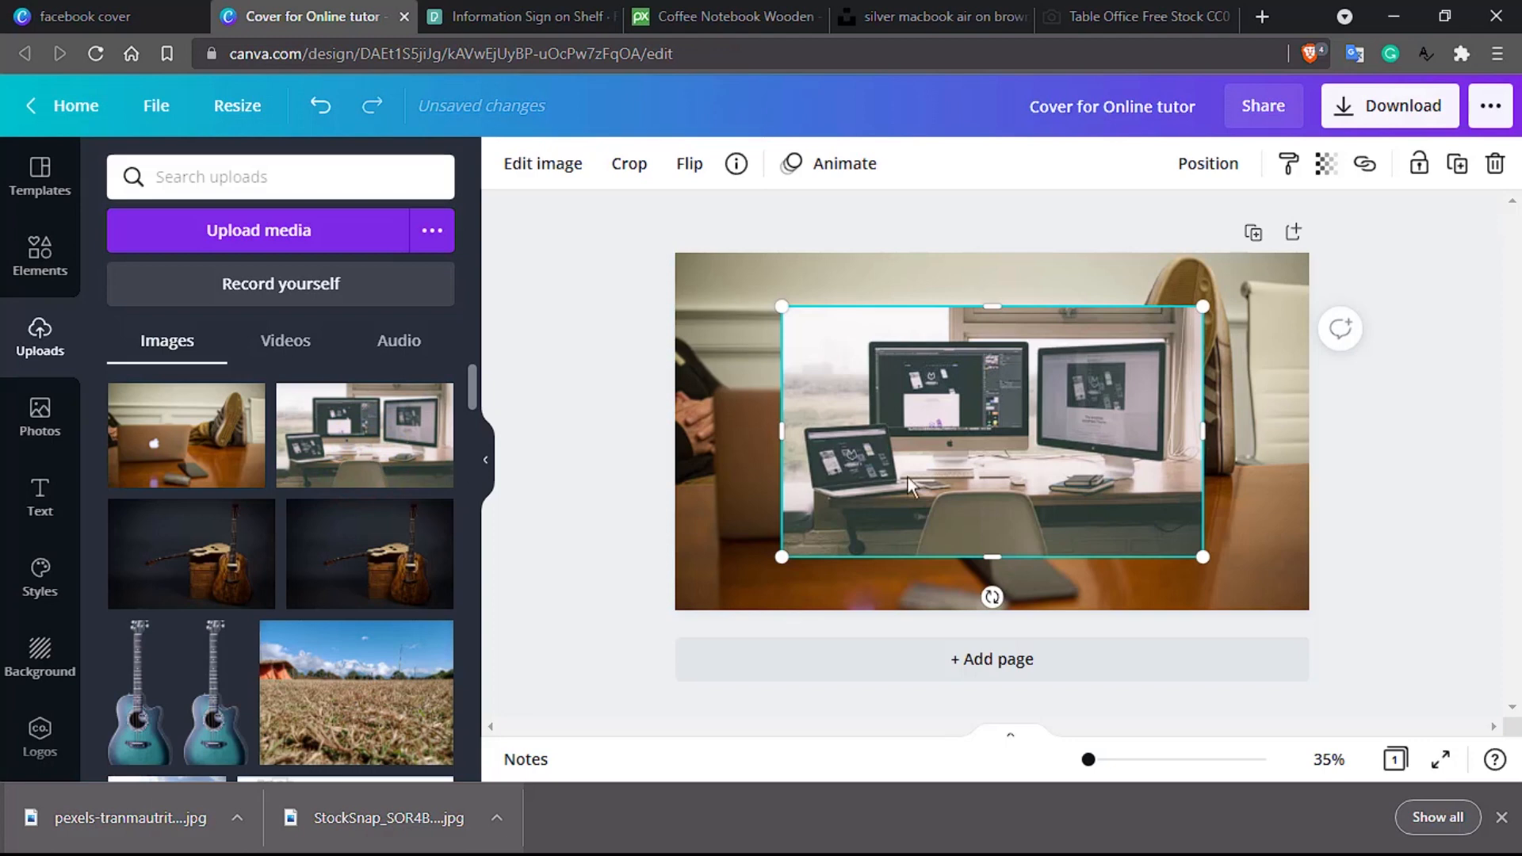
{"action": "key", "text": "Delete"}
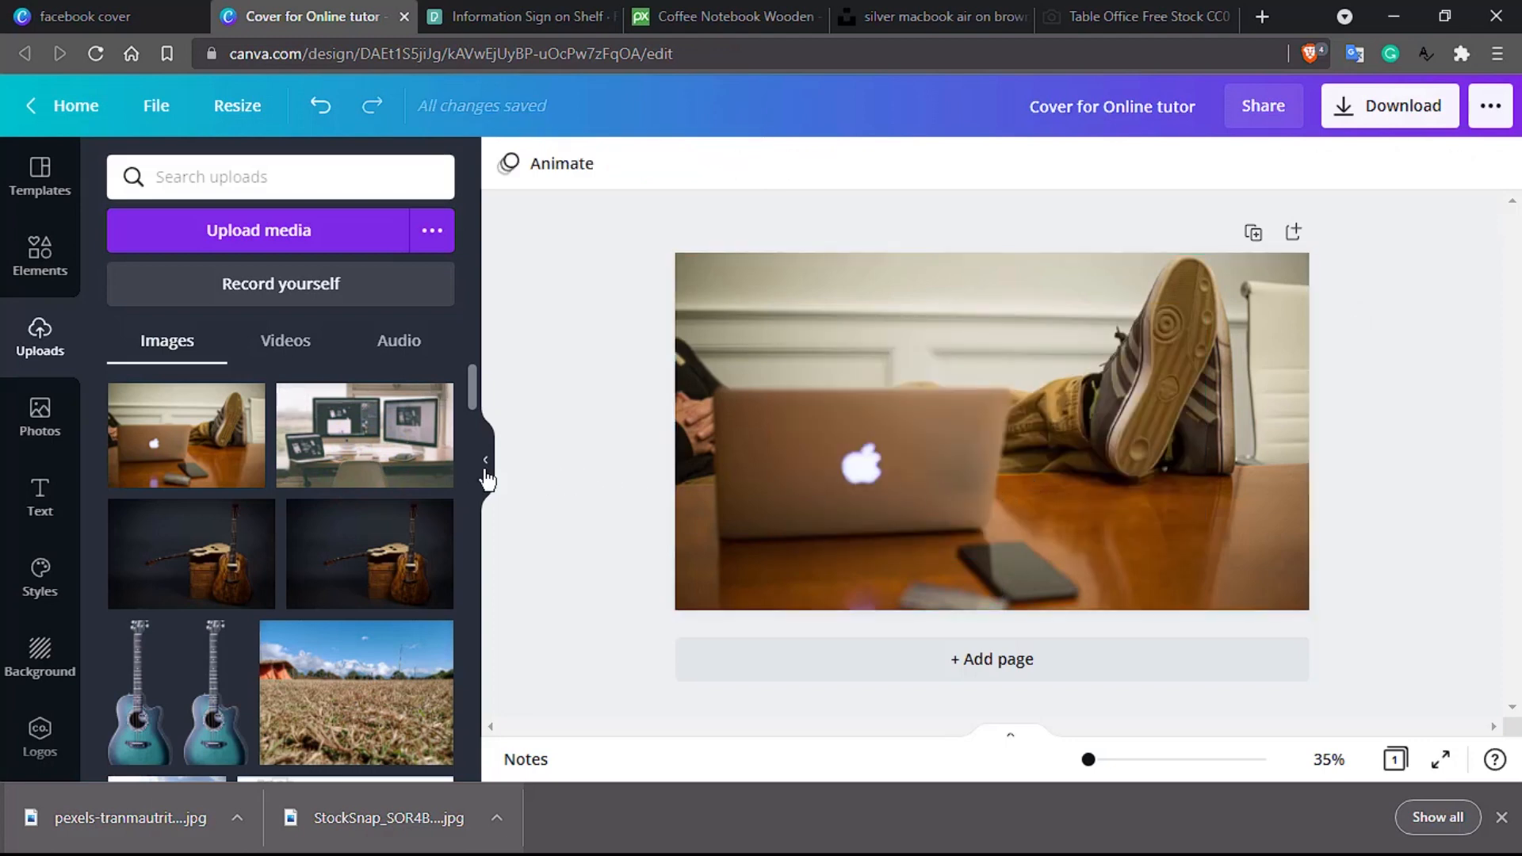
{"action": "left_click", "coordinate": [963, 406]}
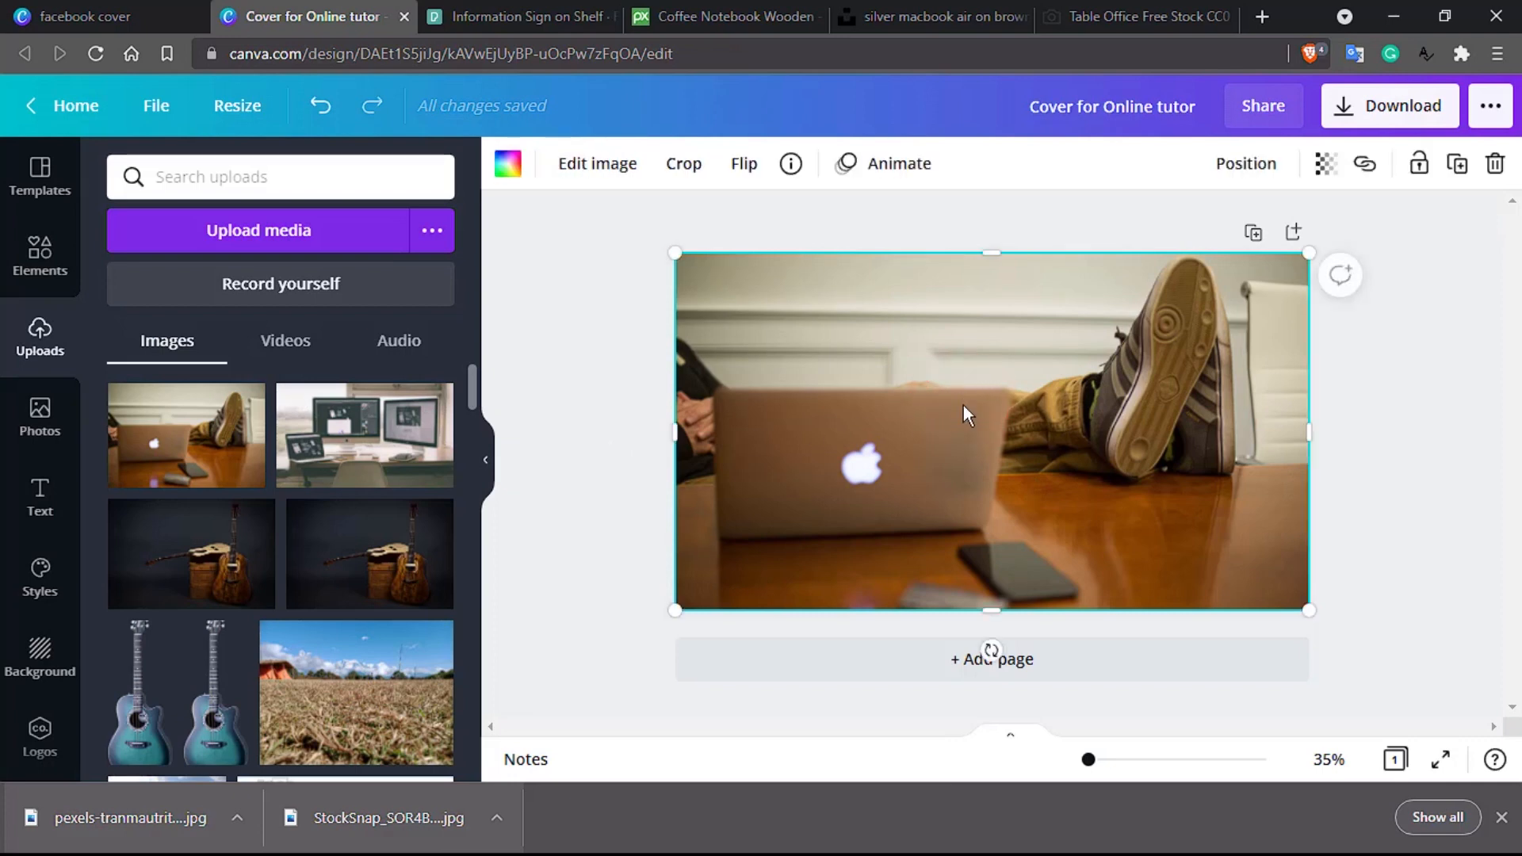
Step: Check the photo's colour options, then reselect the laptop photo on the page
{"action": "left_click", "coordinate": [507, 168]}
{"action": "scroll", "coordinate": [333, 367], "scroll_direction": "down", "scroll_amount": 2}
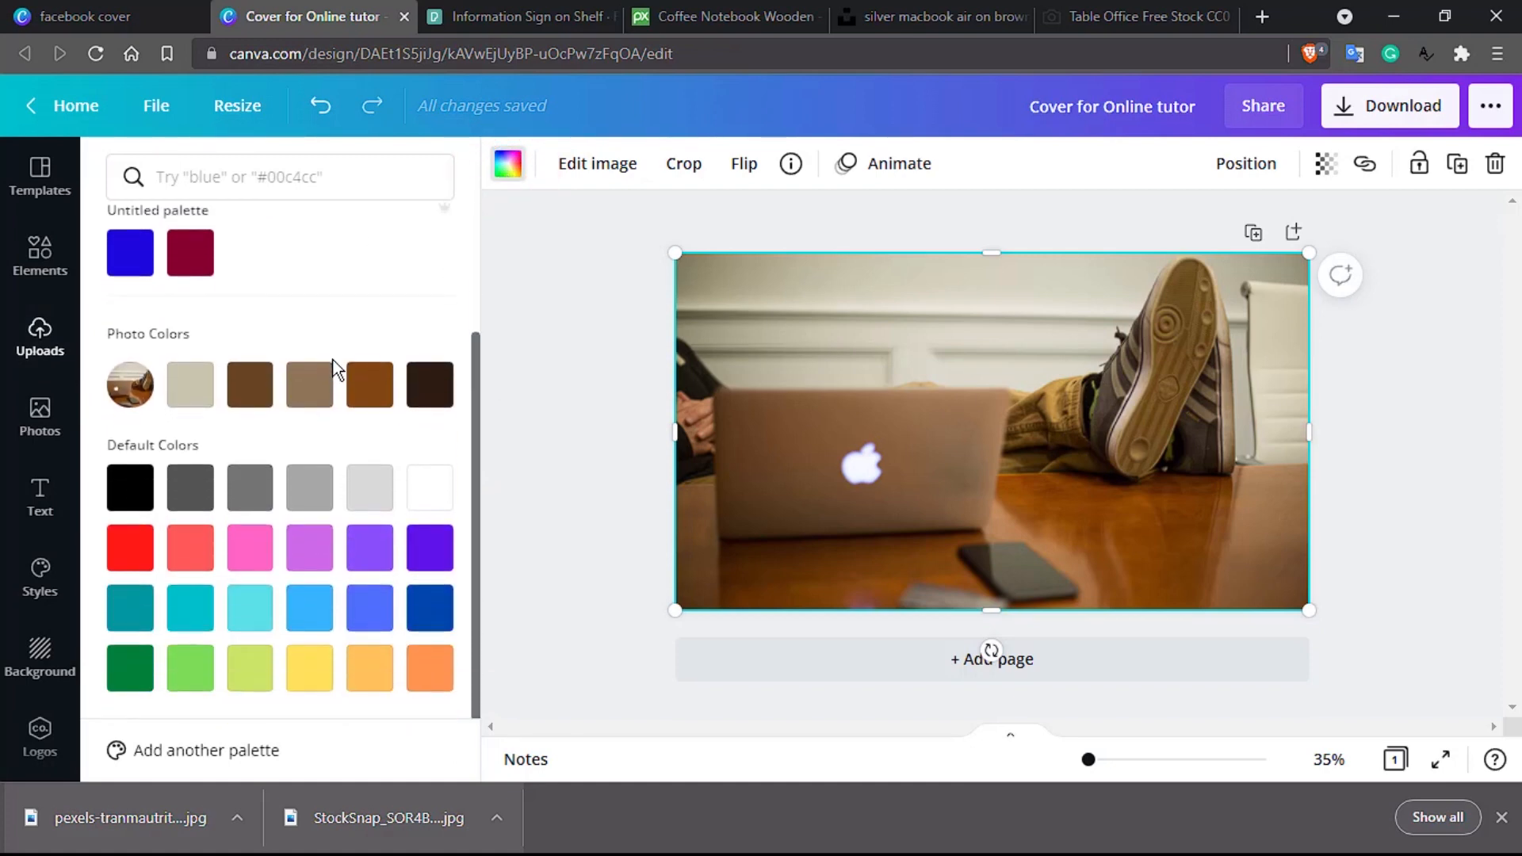
{"action": "scroll", "coordinate": [333, 366], "scroll_direction": "up", "scroll_amount": 2}
{"action": "left_click", "coordinate": [801, 397]}
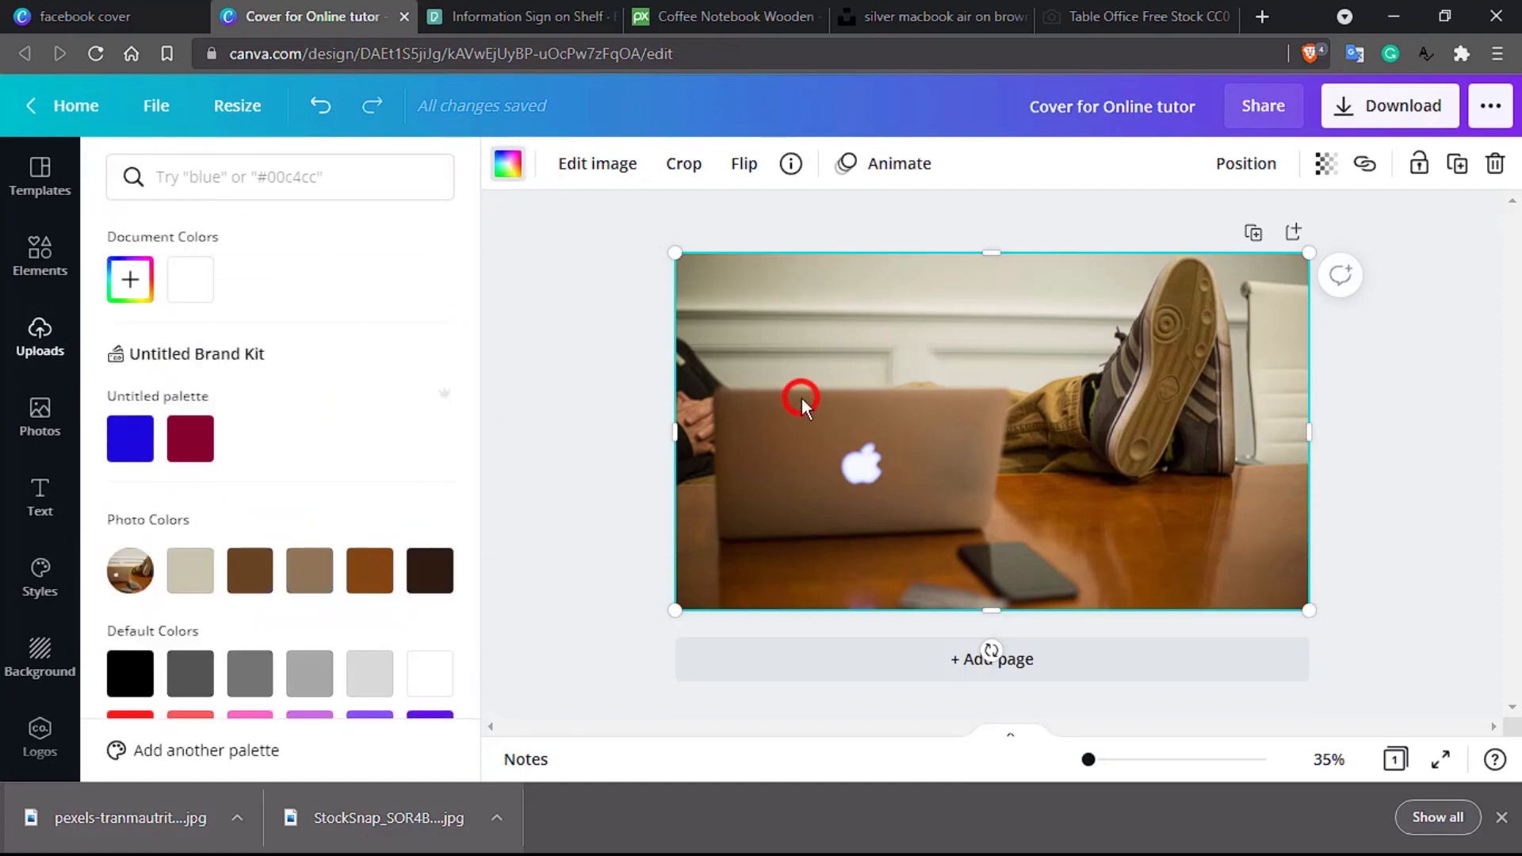
Step: Browse the photo's Adjust, Filters and effects options, leaving brightness, contrast and saturation at 0
{"action": "left_click", "coordinate": [618, 162]}
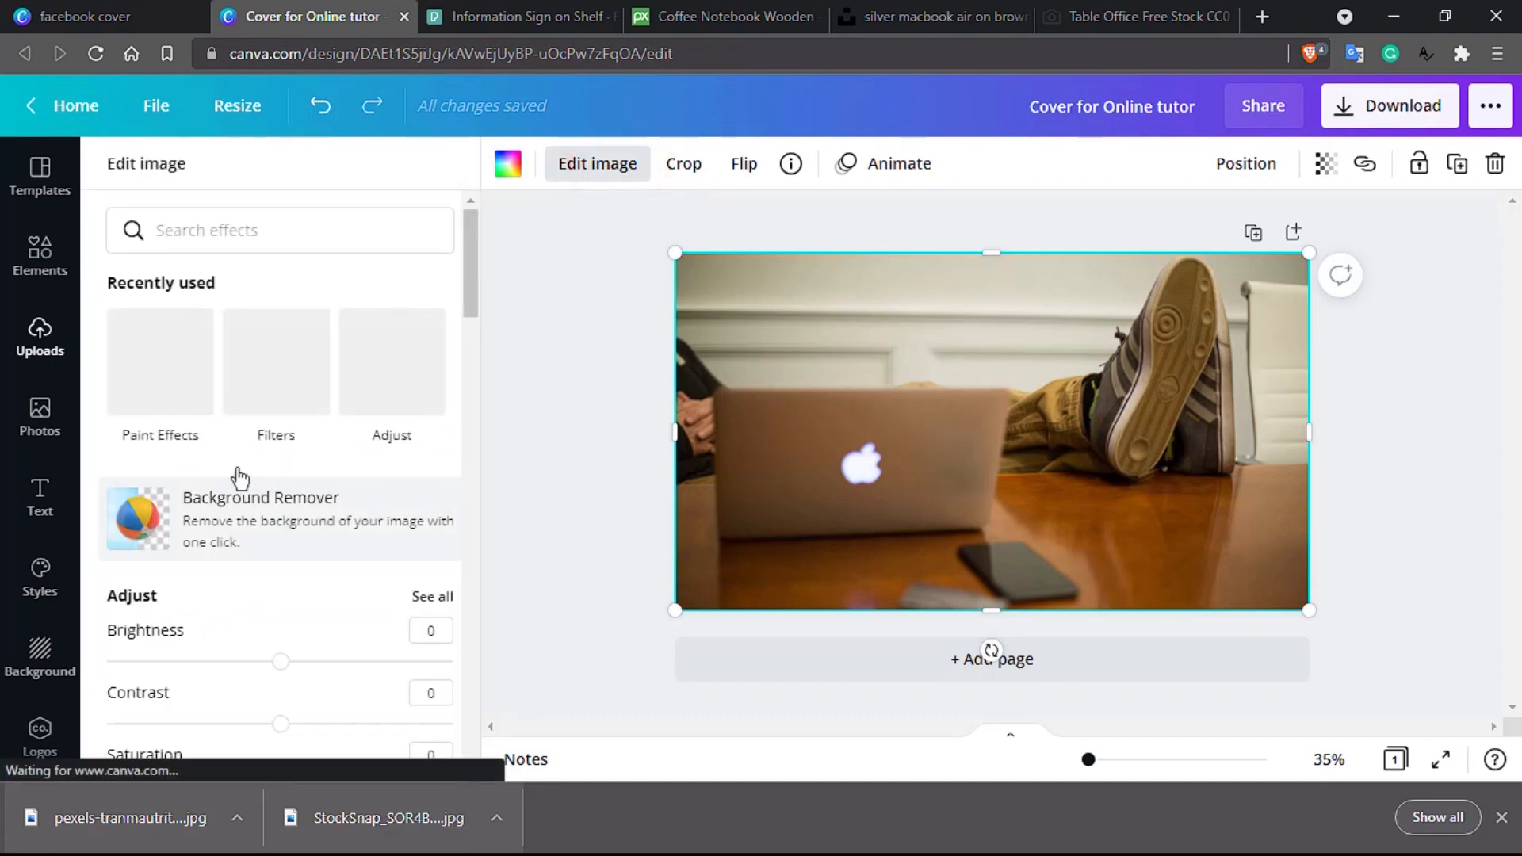
{"action": "scroll", "coordinate": [224, 476], "scroll_direction": "down", "scroll_amount": 10}
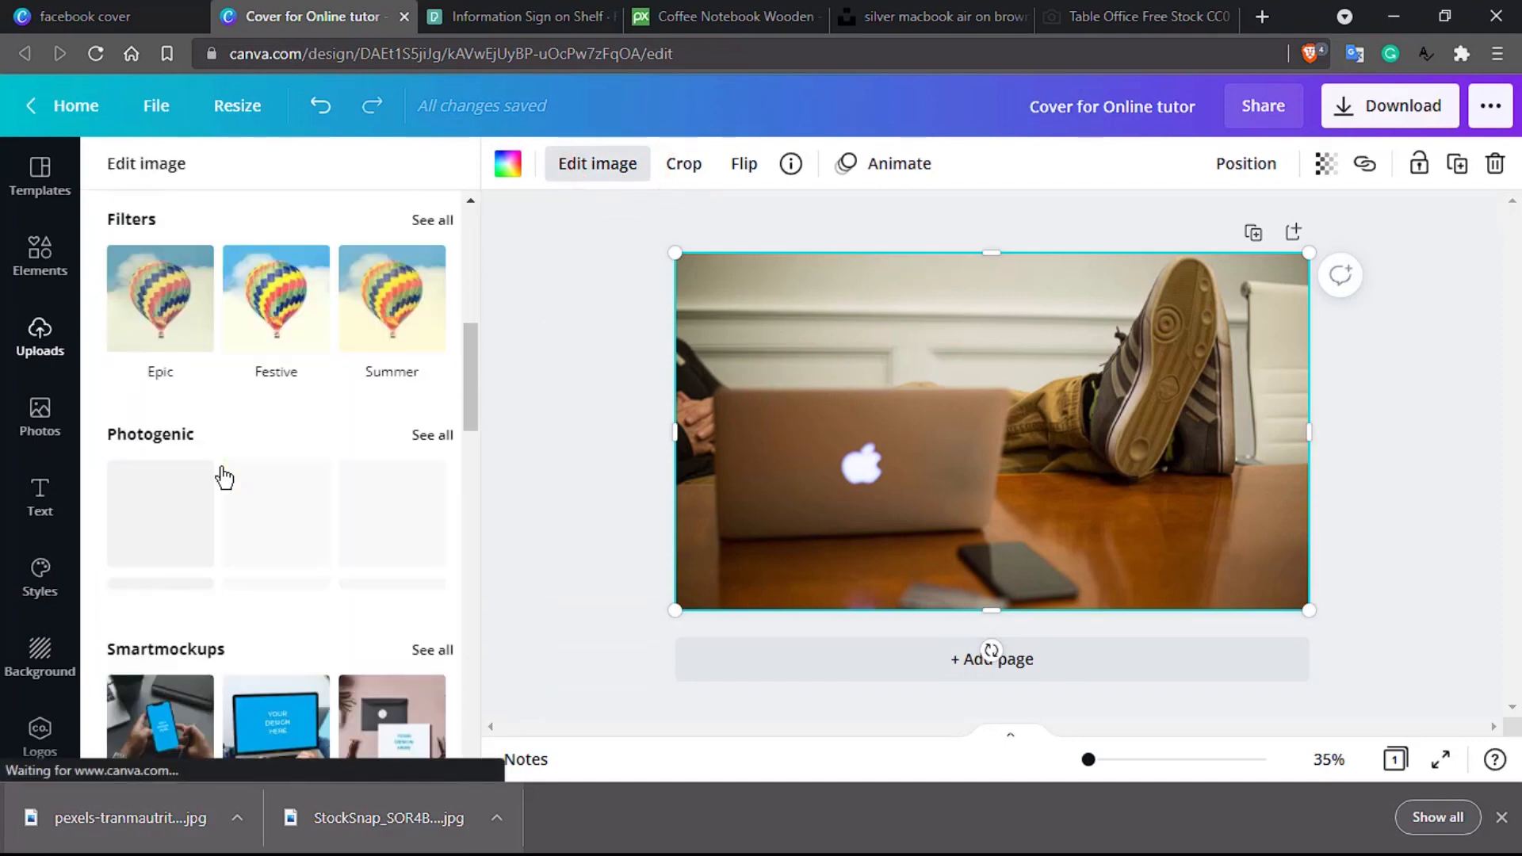
{"action": "scroll", "coordinate": [224, 476], "scroll_direction": "down", "scroll_amount": 12}
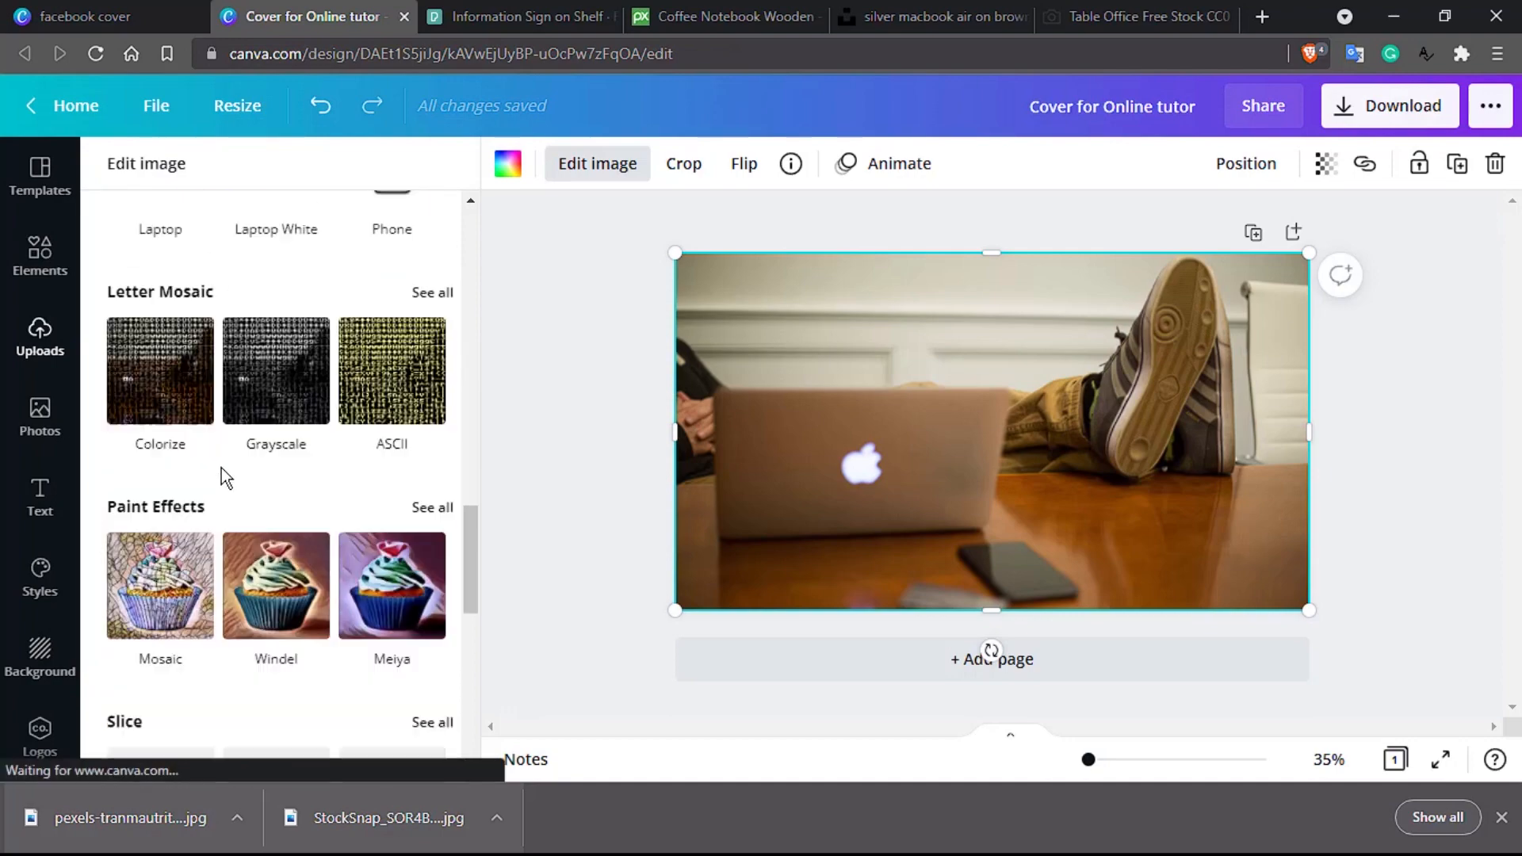
{"action": "scroll", "coordinate": [221, 468], "scroll_direction": "down", "scroll_amount": 5}
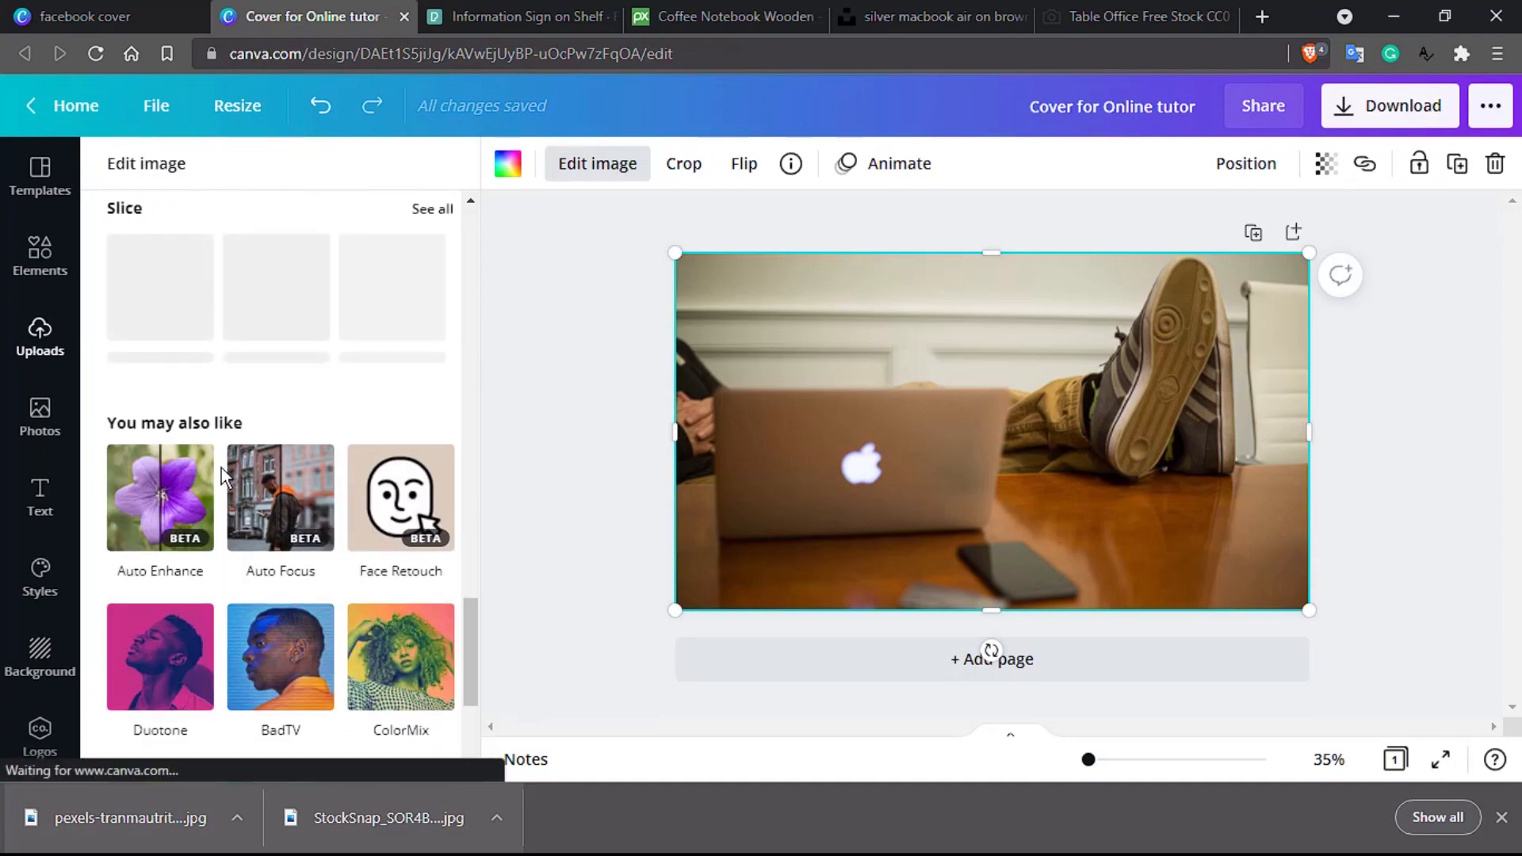
{"action": "scroll", "coordinate": [221, 467], "scroll_direction": "down", "scroll_amount": 4}
{"action": "scroll", "coordinate": [221, 468], "scroll_direction": "up", "scroll_amount": 10}
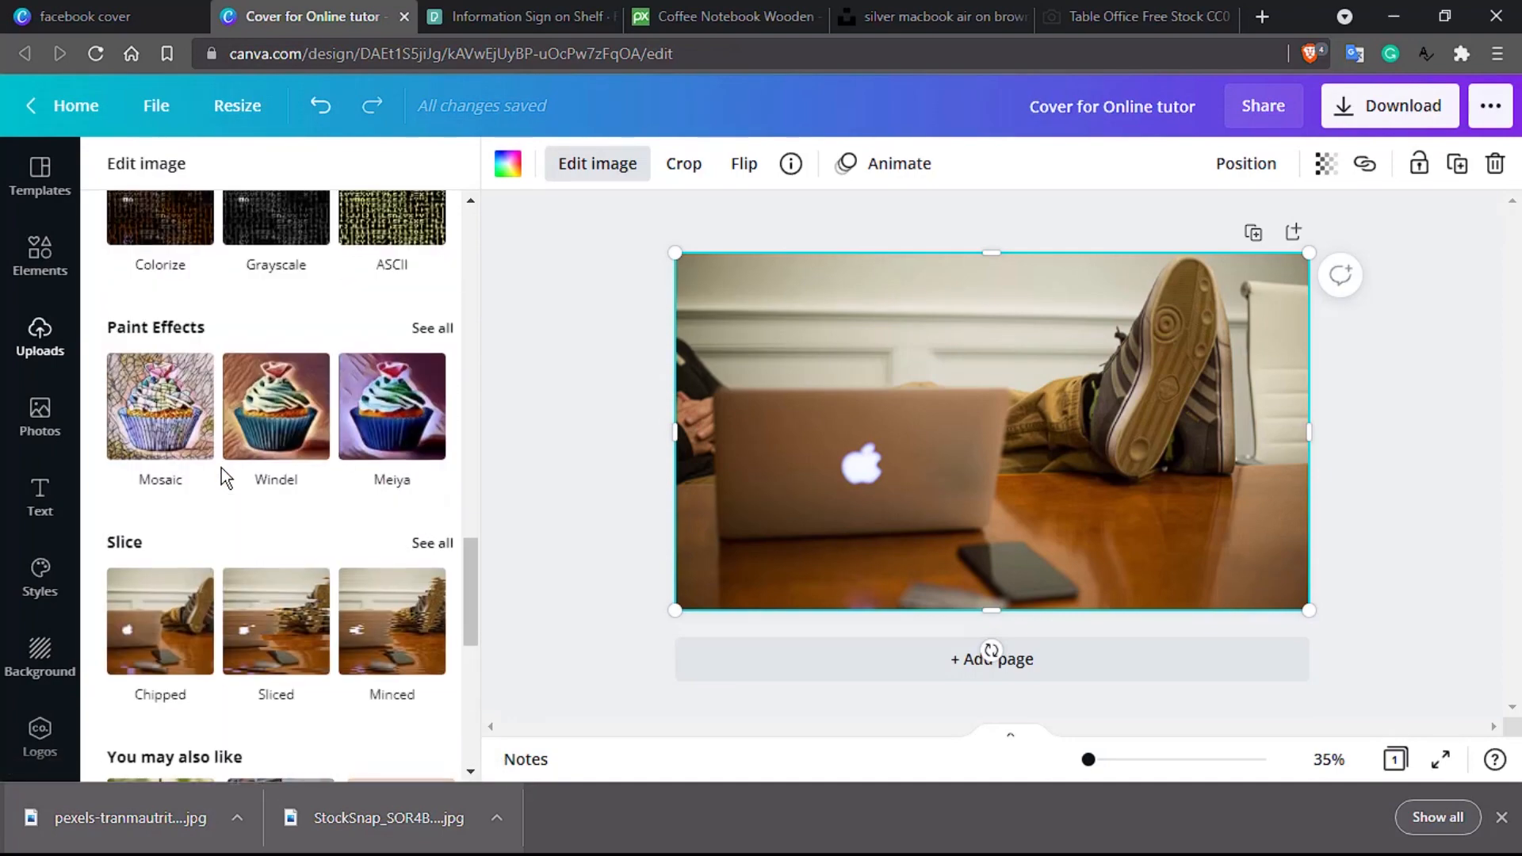
{"action": "scroll", "coordinate": [221, 468], "scroll_direction": "down", "scroll_amount": 6}
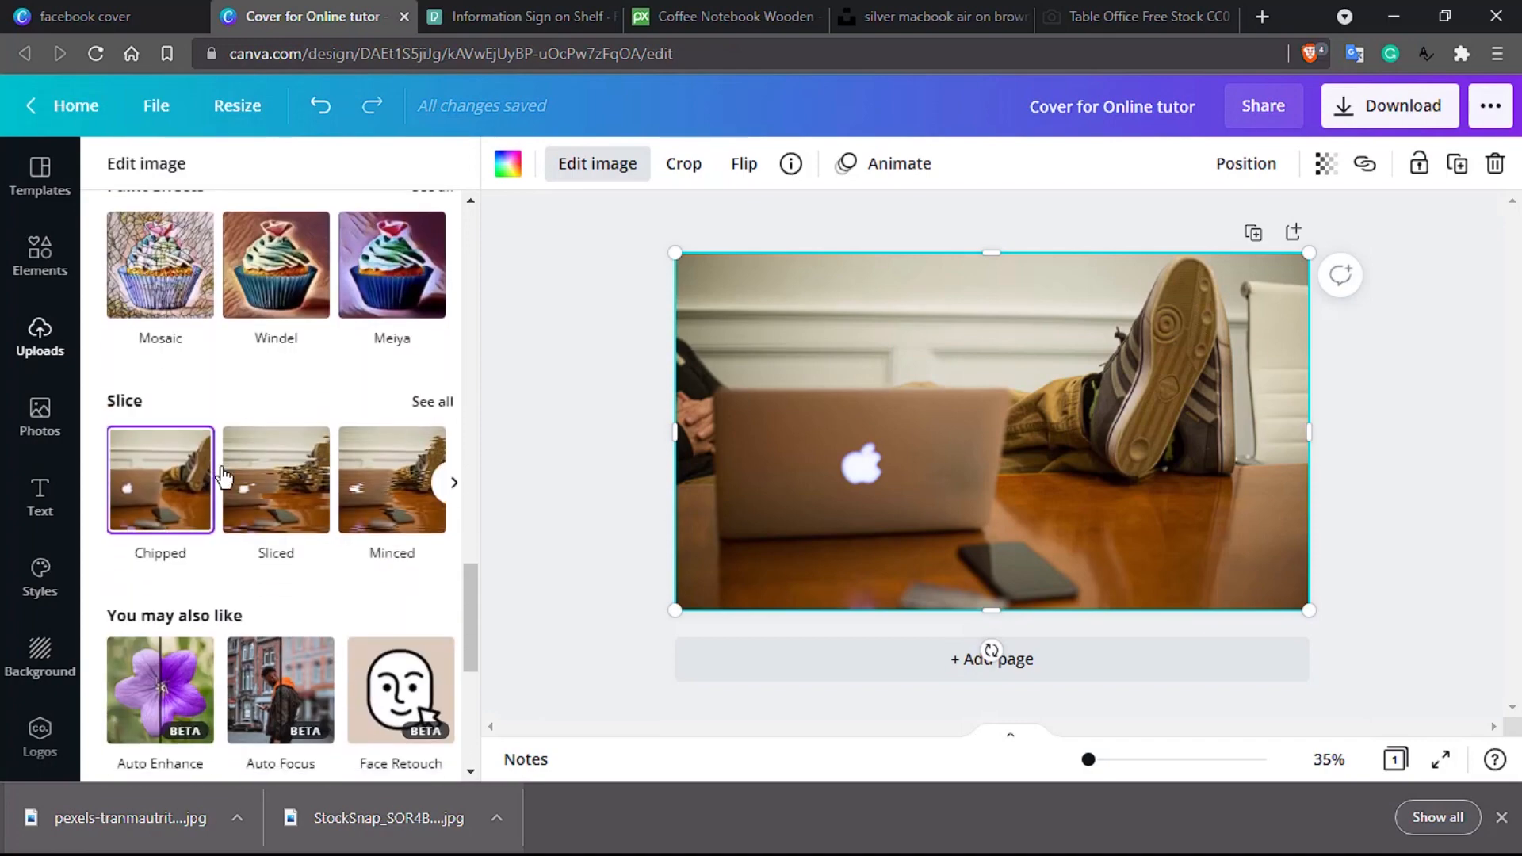
{"action": "scroll", "coordinate": [221, 468], "scroll_direction": "up", "scroll_amount": 2}
{"action": "scroll", "coordinate": [223, 475], "scroll_direction": "up", "scroll_amount": 15}
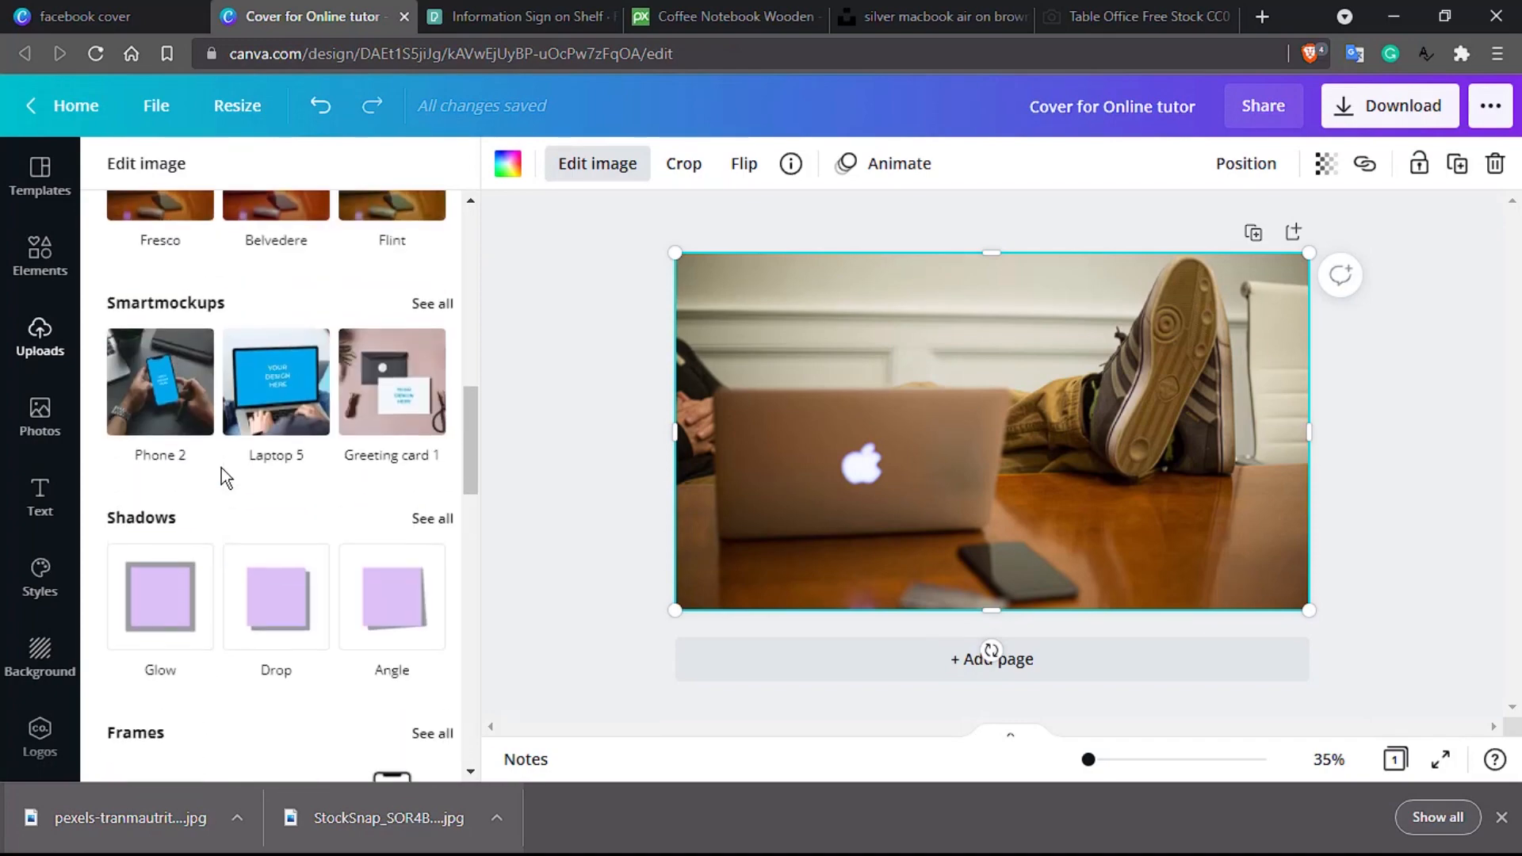
{"action": "scroll", "coordinate": [221, 468], "scroll_direction": "up", "scroll_amount": 1}
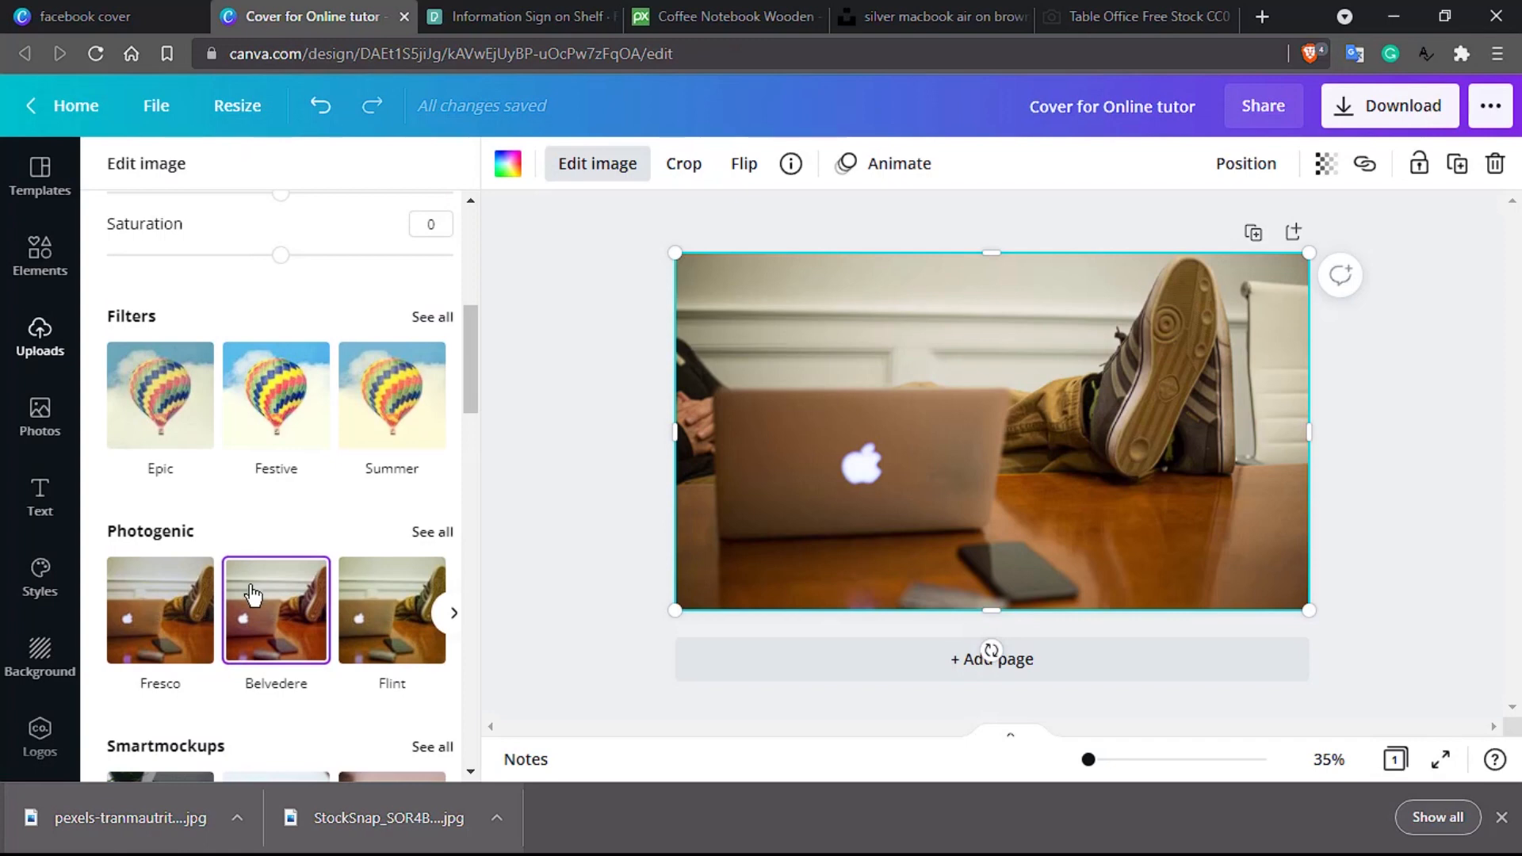
{"action": "scroll", "coordinate": [251, 594], "scroll_direction": "up", "scroll_amount": 5}
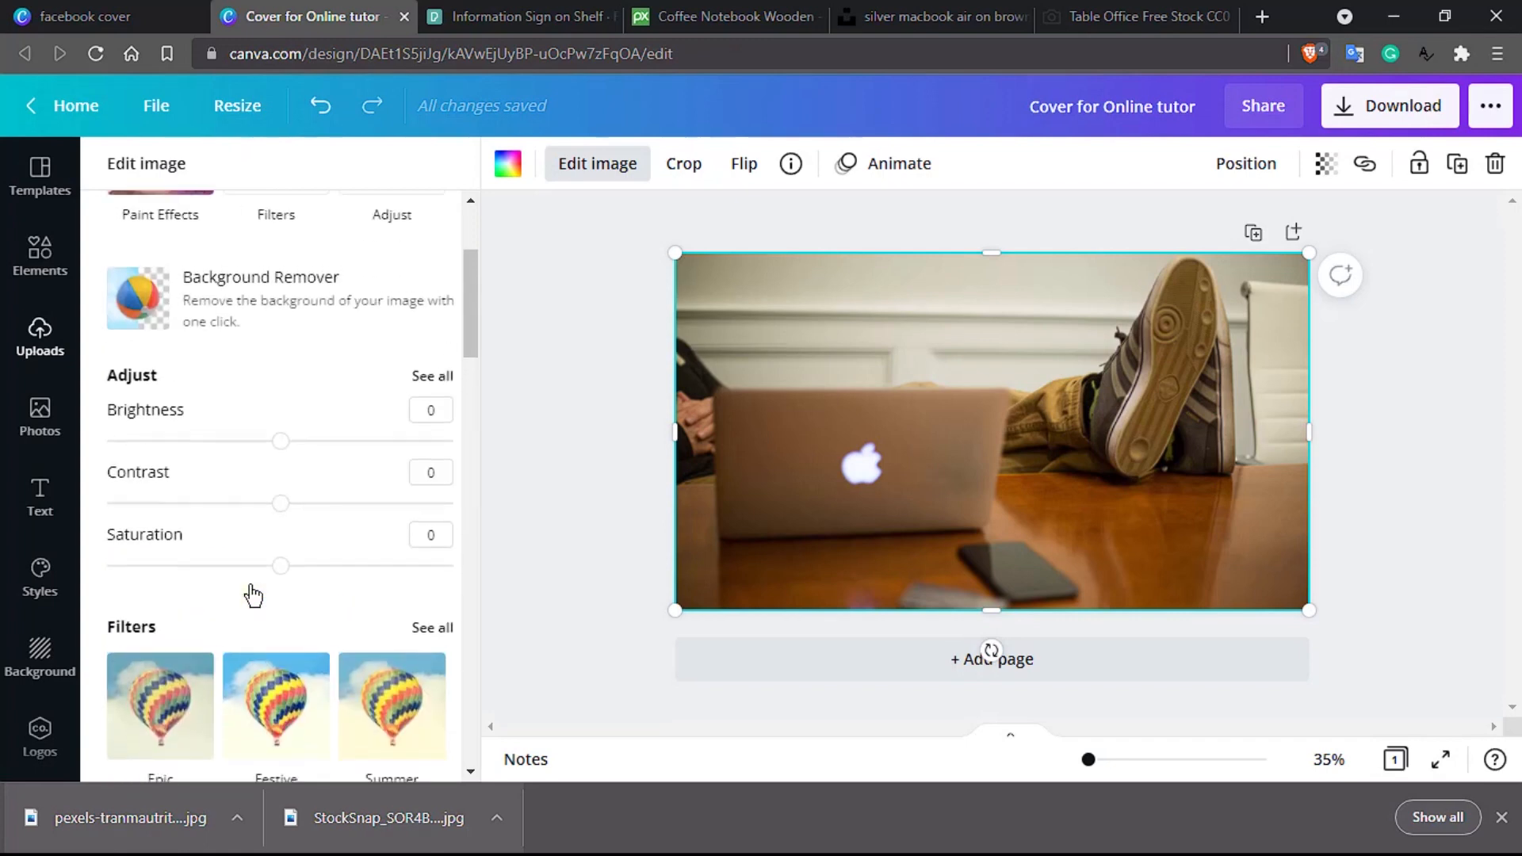
{"action": "scroll", "coordinate": [250, 593], "scroll_direction": "down", "scroll_amount": 3}
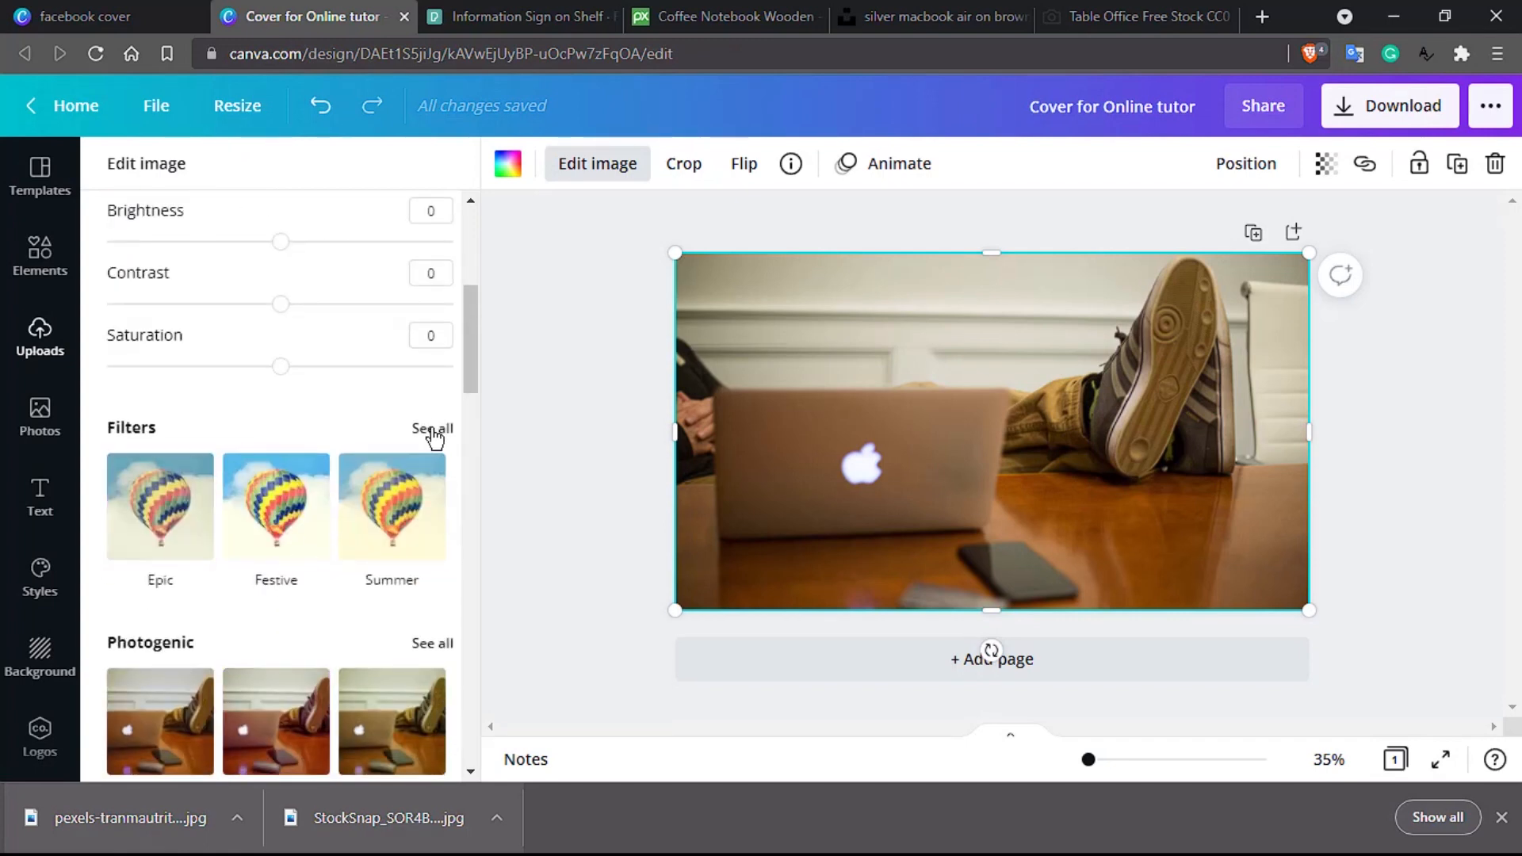
{"action": "scroll", "coordinate": [432, 435], "scroll_direction": "up", "scroll_amount": 5}
{"action": "scroll", "coordinate": [432, 434], "scroll_direction": "down", "scroll_amount": 4}
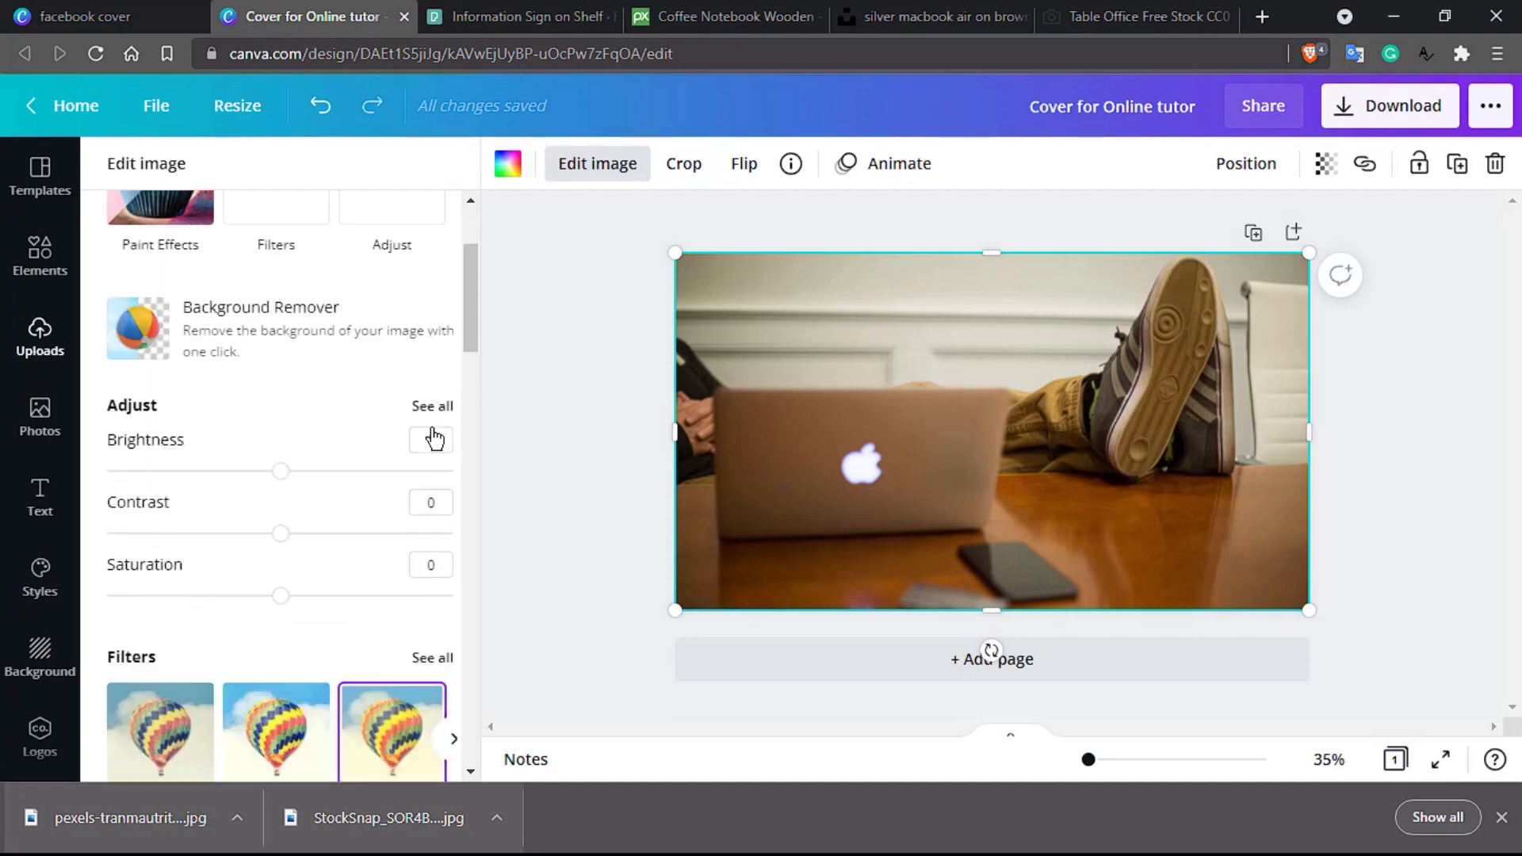
Step: Preview The blues filter on the laptop photo, then remove it to keep it unfiltered
{"action": "left_click", "coordinate": [432, 458]}
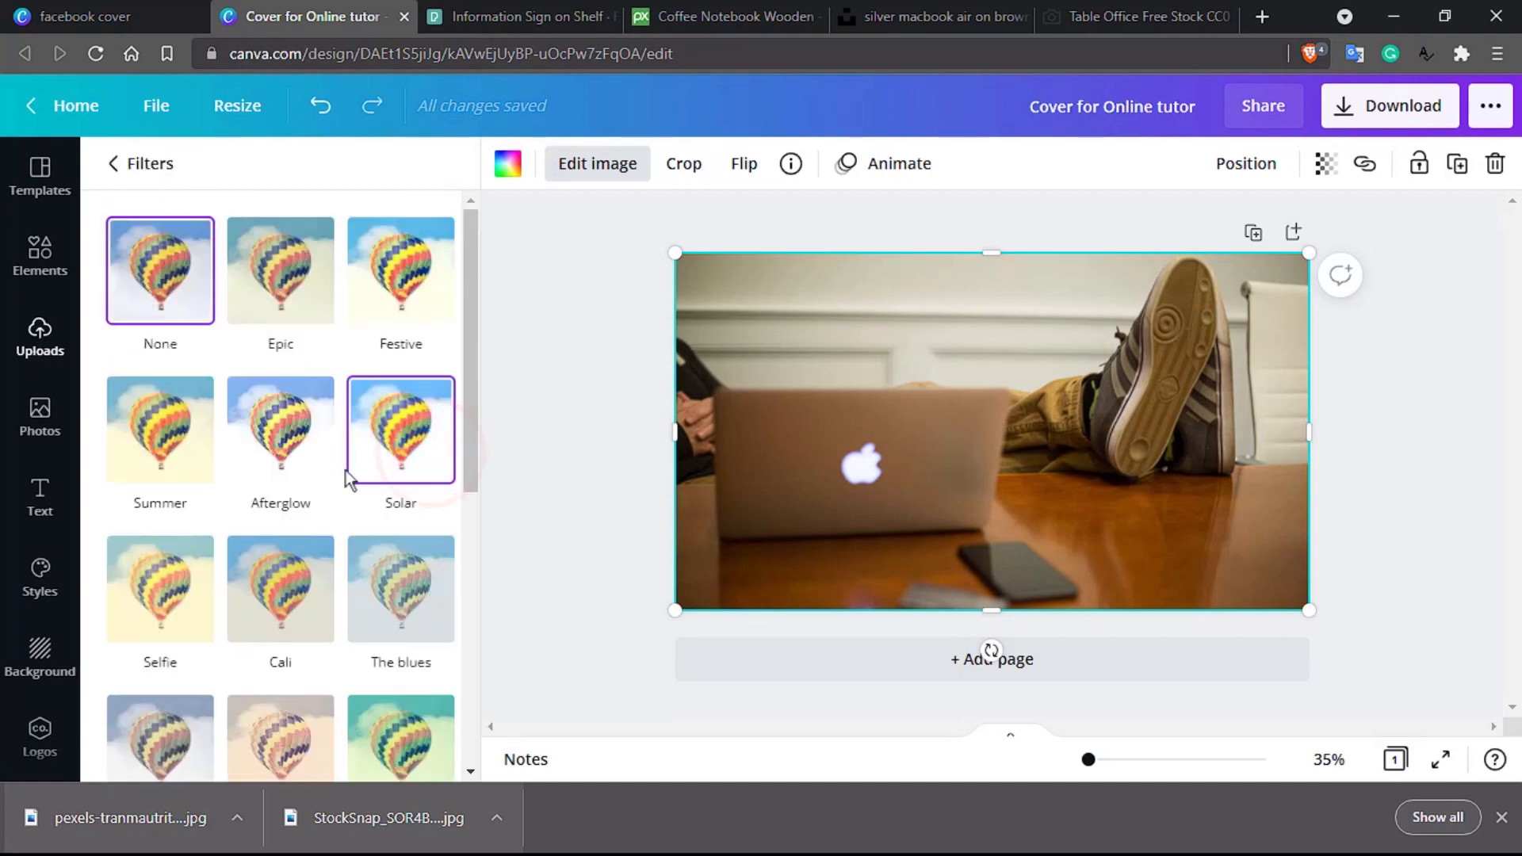
{"action": "scroll", "coordinate": [312, 477], "scroll_direction": "down", "scroll_amount": 5}
{"action": "scroll", "coordinate": [311, 477], "scroll_direction": "down", "scroll_amount": 1}
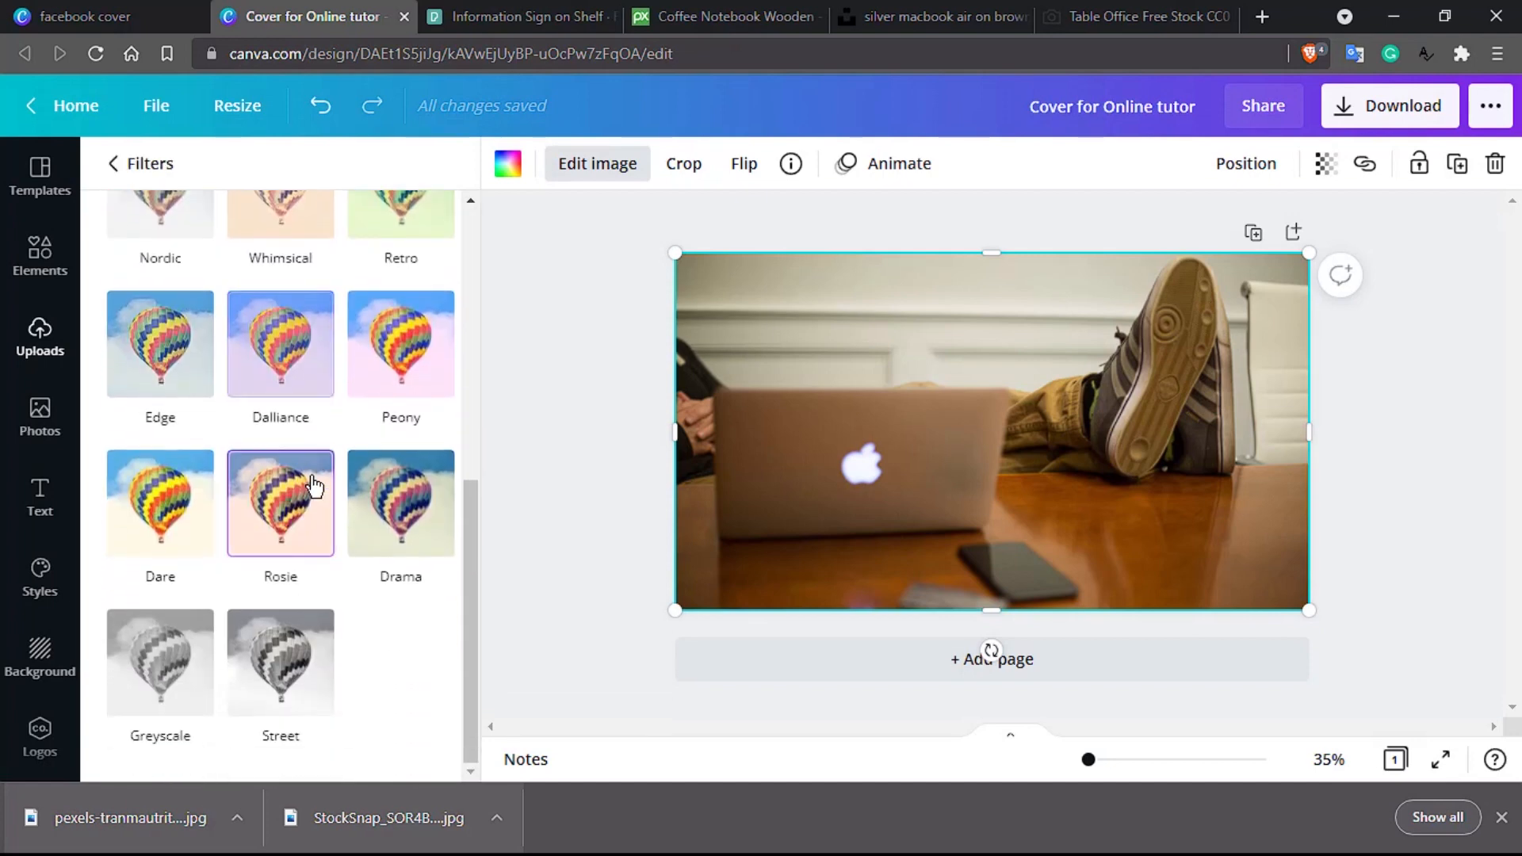
{"action": "scroll", "coordinate": [313, 481], "scroll_direction": "up", "scroll_amount": 5}
{"action": "left_click", "coordinate": [380, 482]}
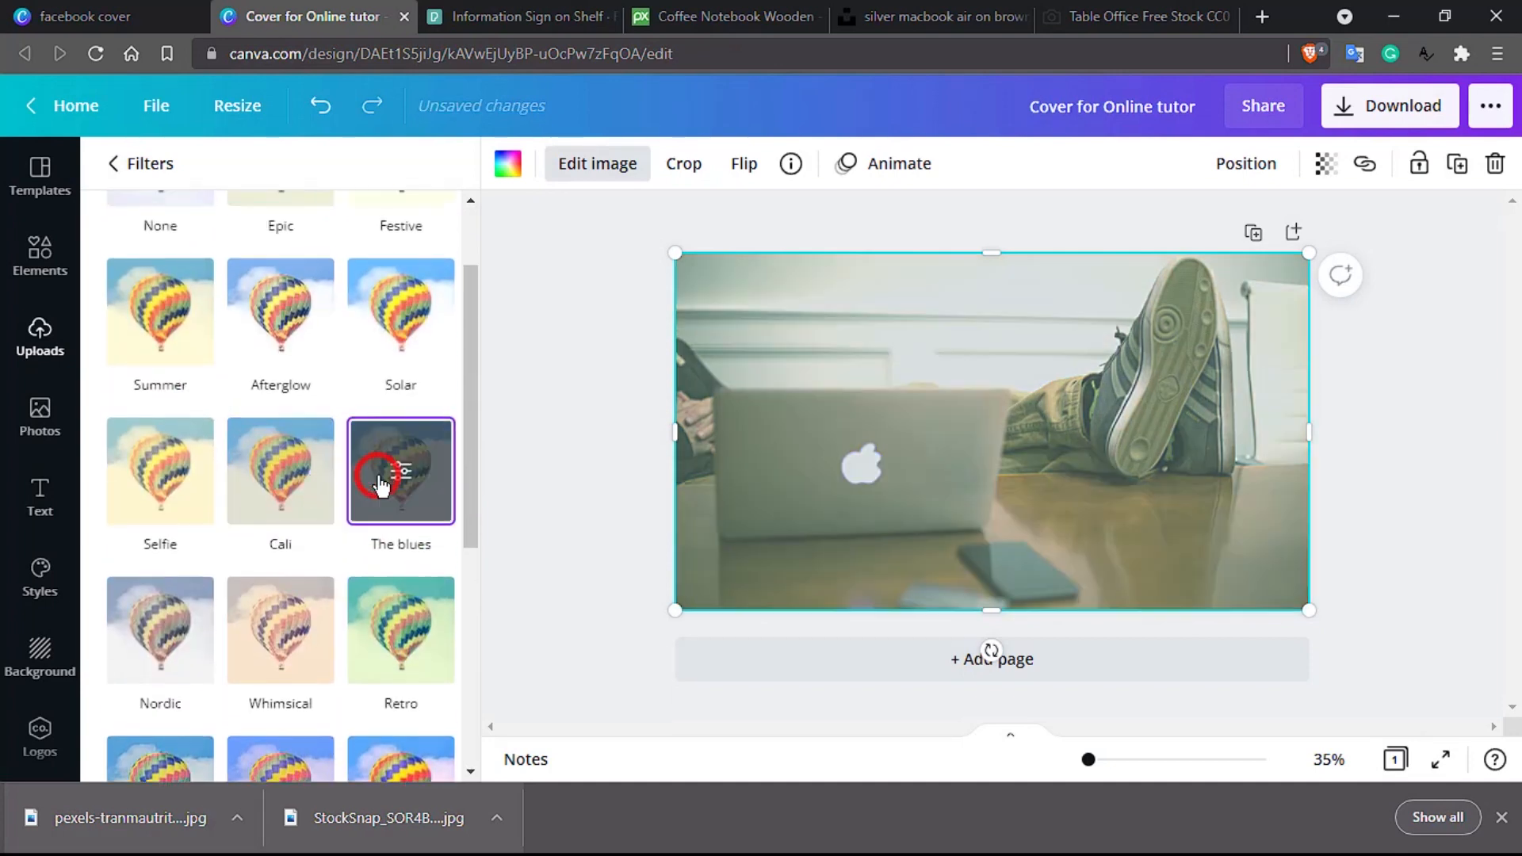
{"action": "left_click", "coordinate": [380, 483]}
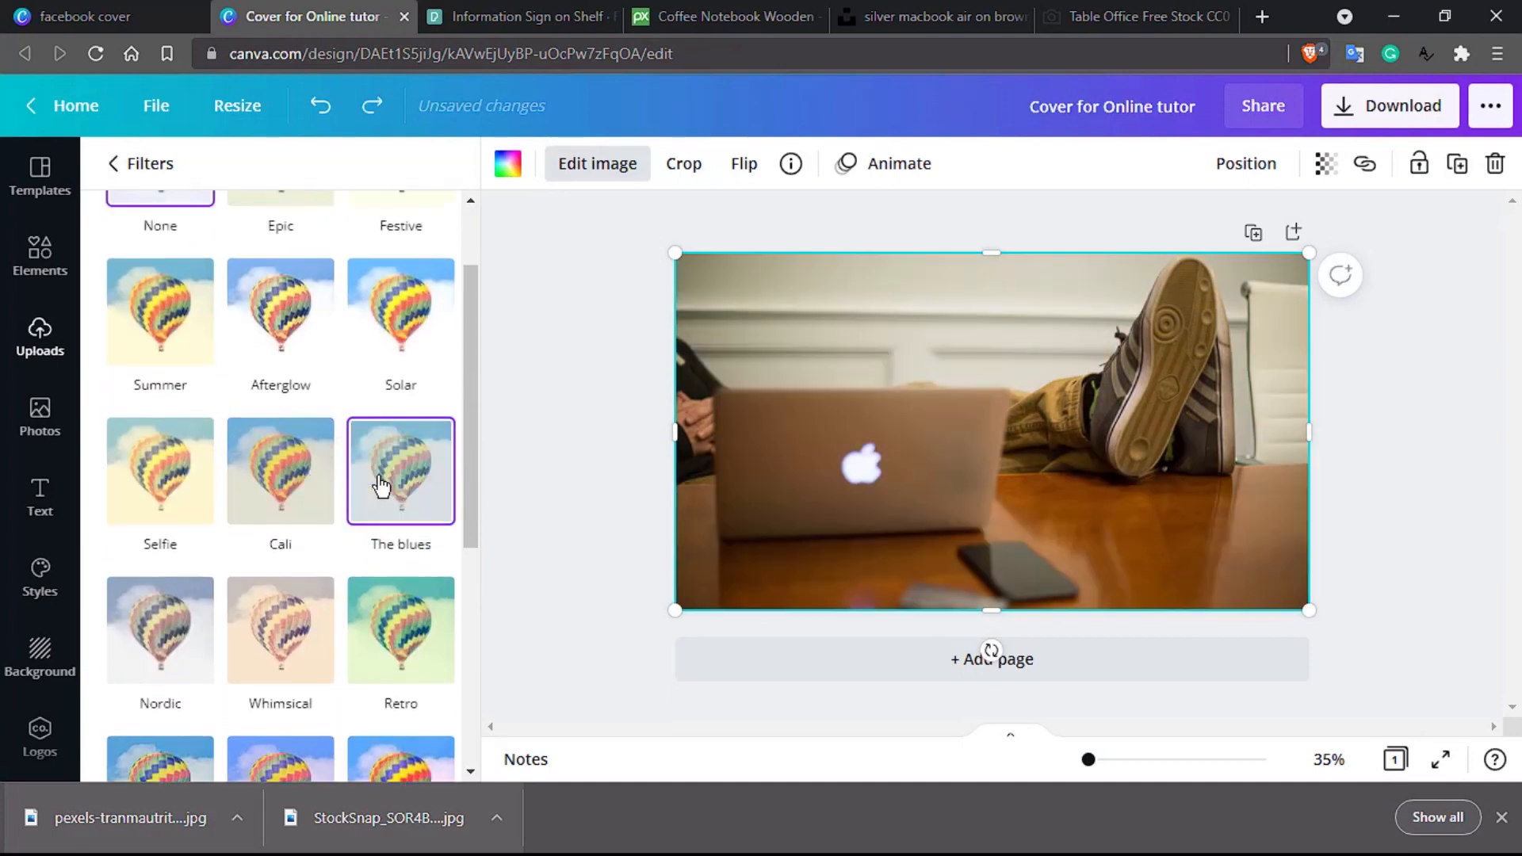
{"action": "left_click", "coordinate": [34, 262]}
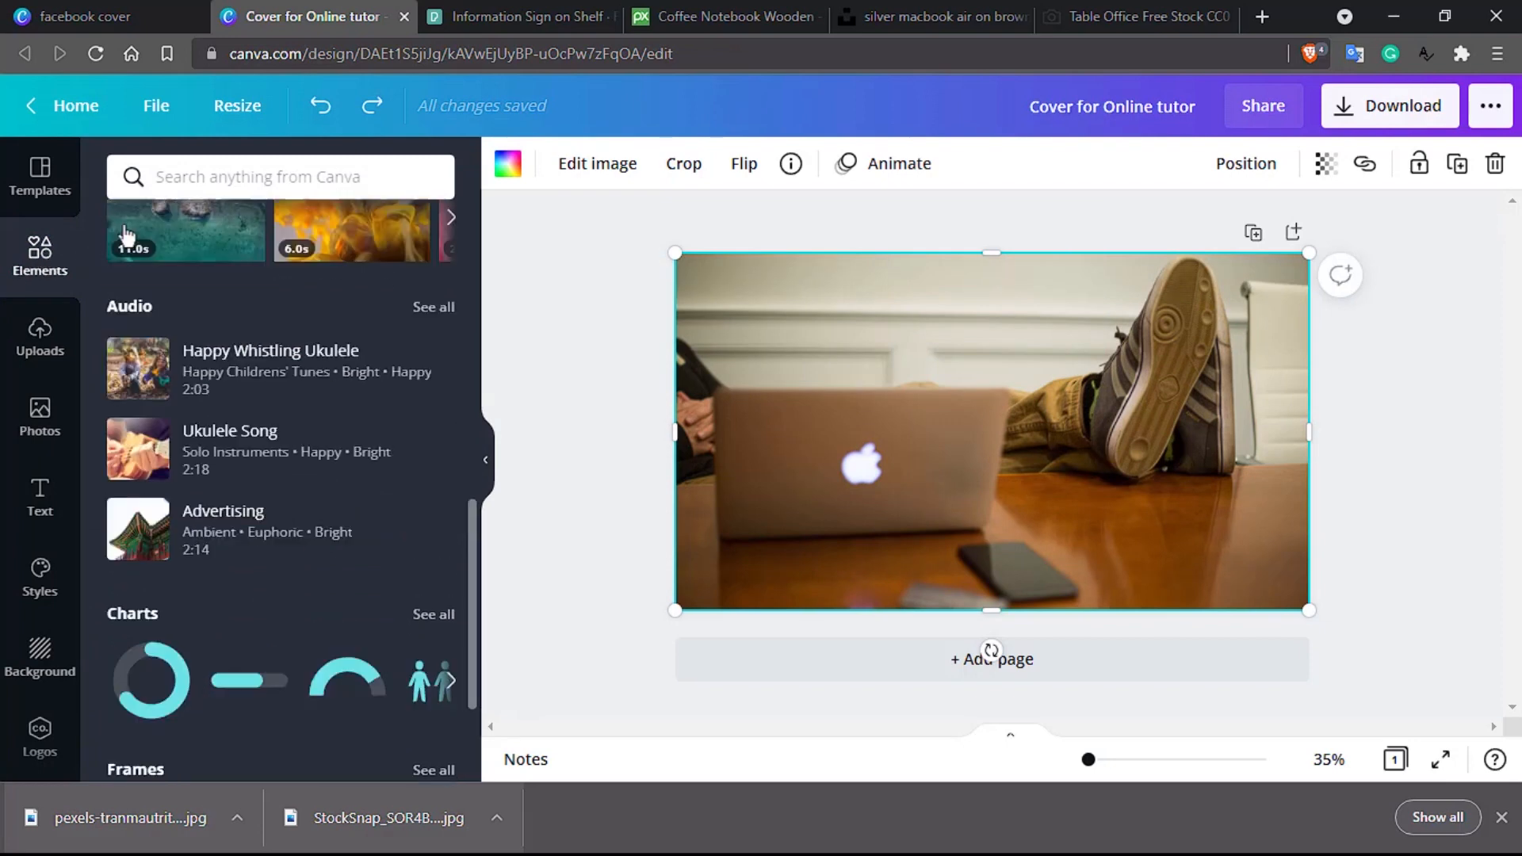
Step: Search Elements for 'rectangle', undoing an accidentally applied white texture background
{"action": "left_click", "coordinate": [251, 178]}
{"action": "type", "text": "re"}
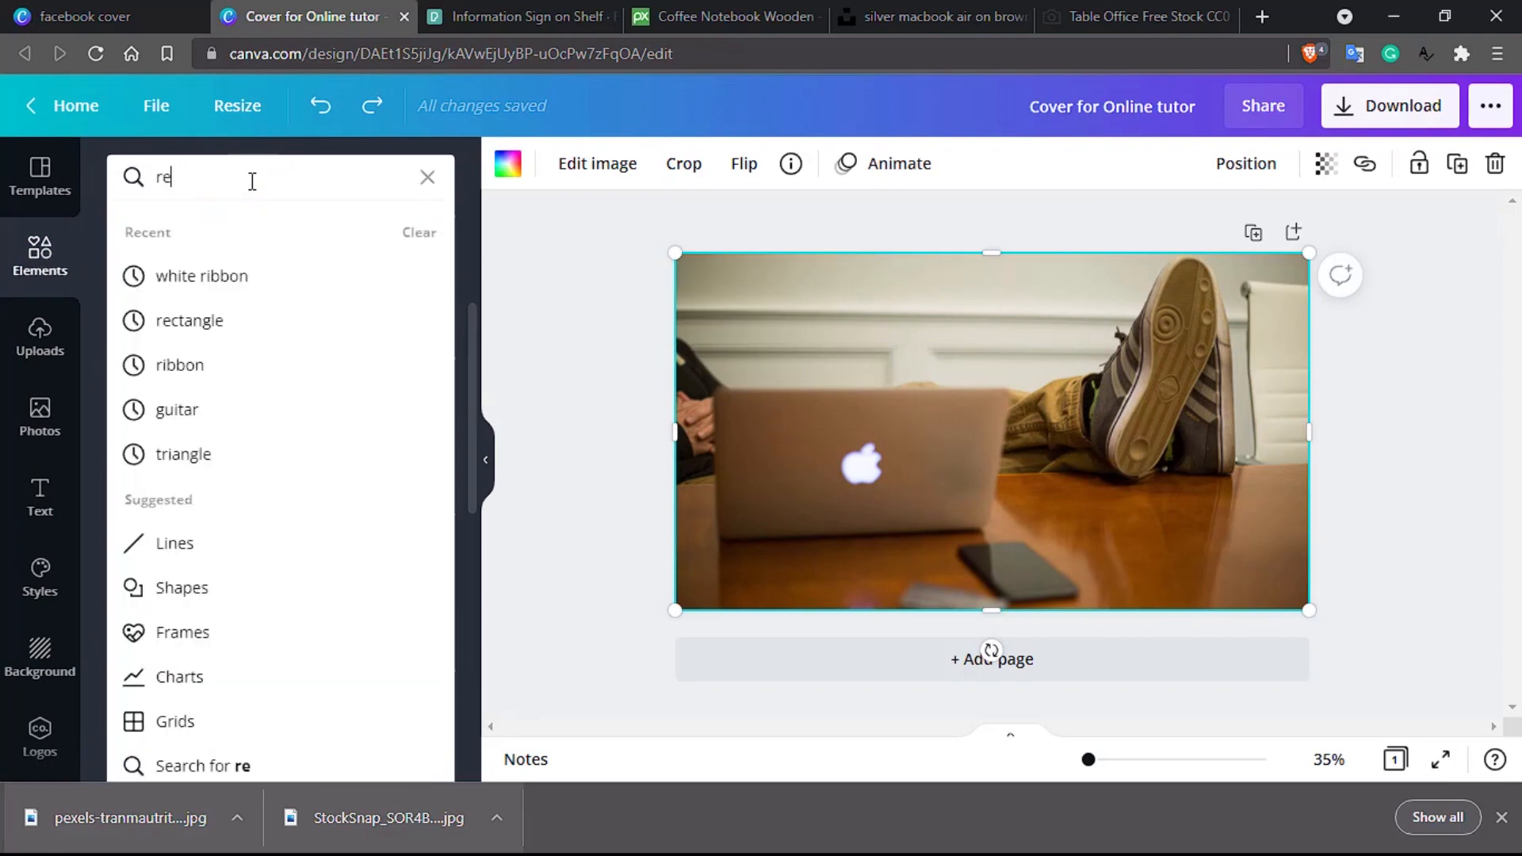
{"action": "type", "text": "ctangle"}
{"action": "key", "text": "Return"}
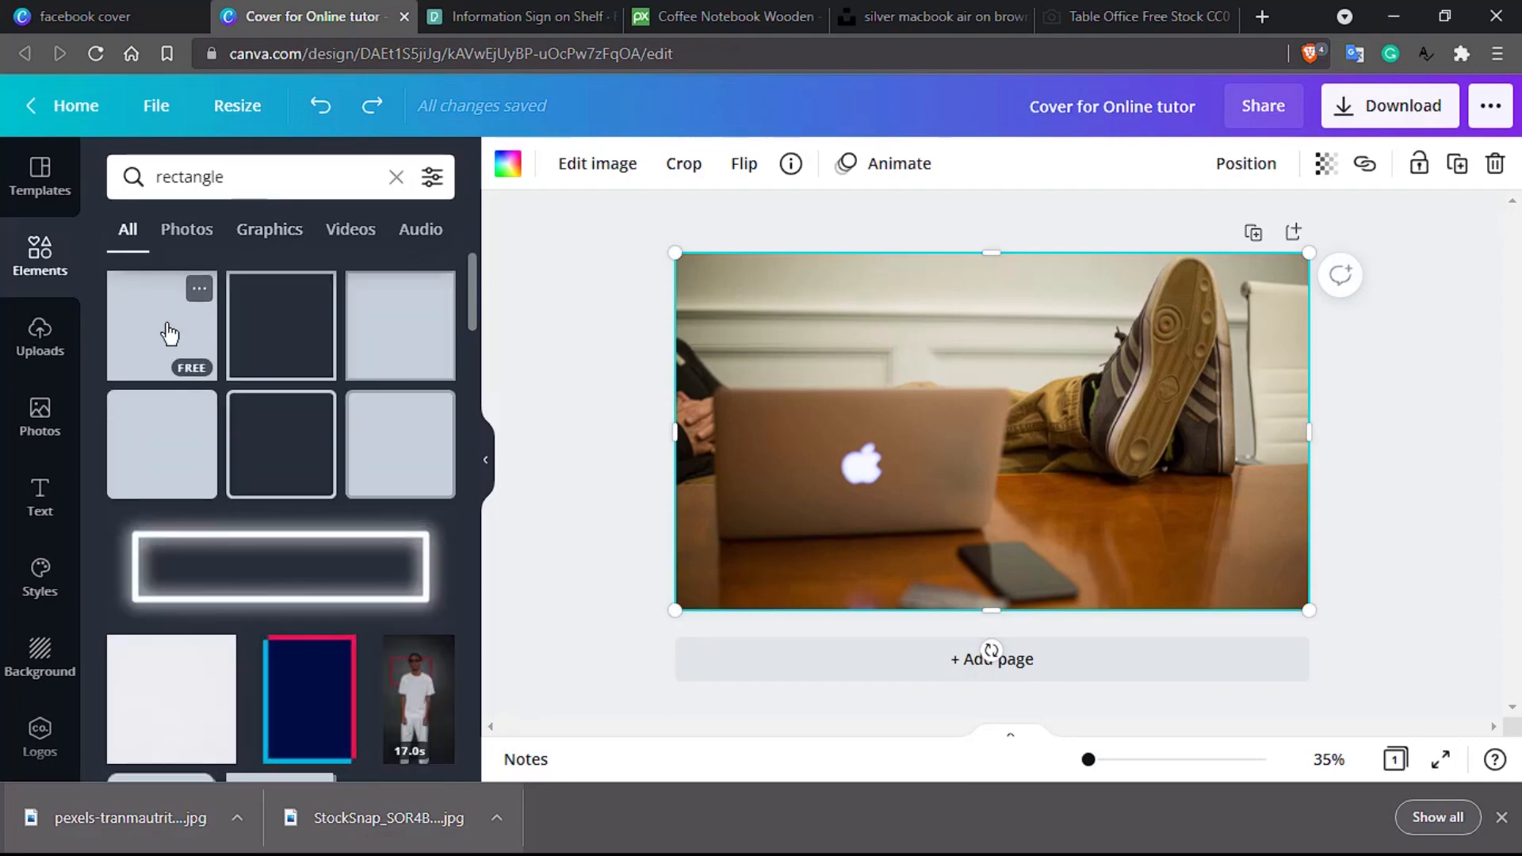
{"action": "left_click_drag", "start_coordinate": [190, 698], "coordinate": [759, 478]}
{"action": "key", "text": "ctrl+z"}
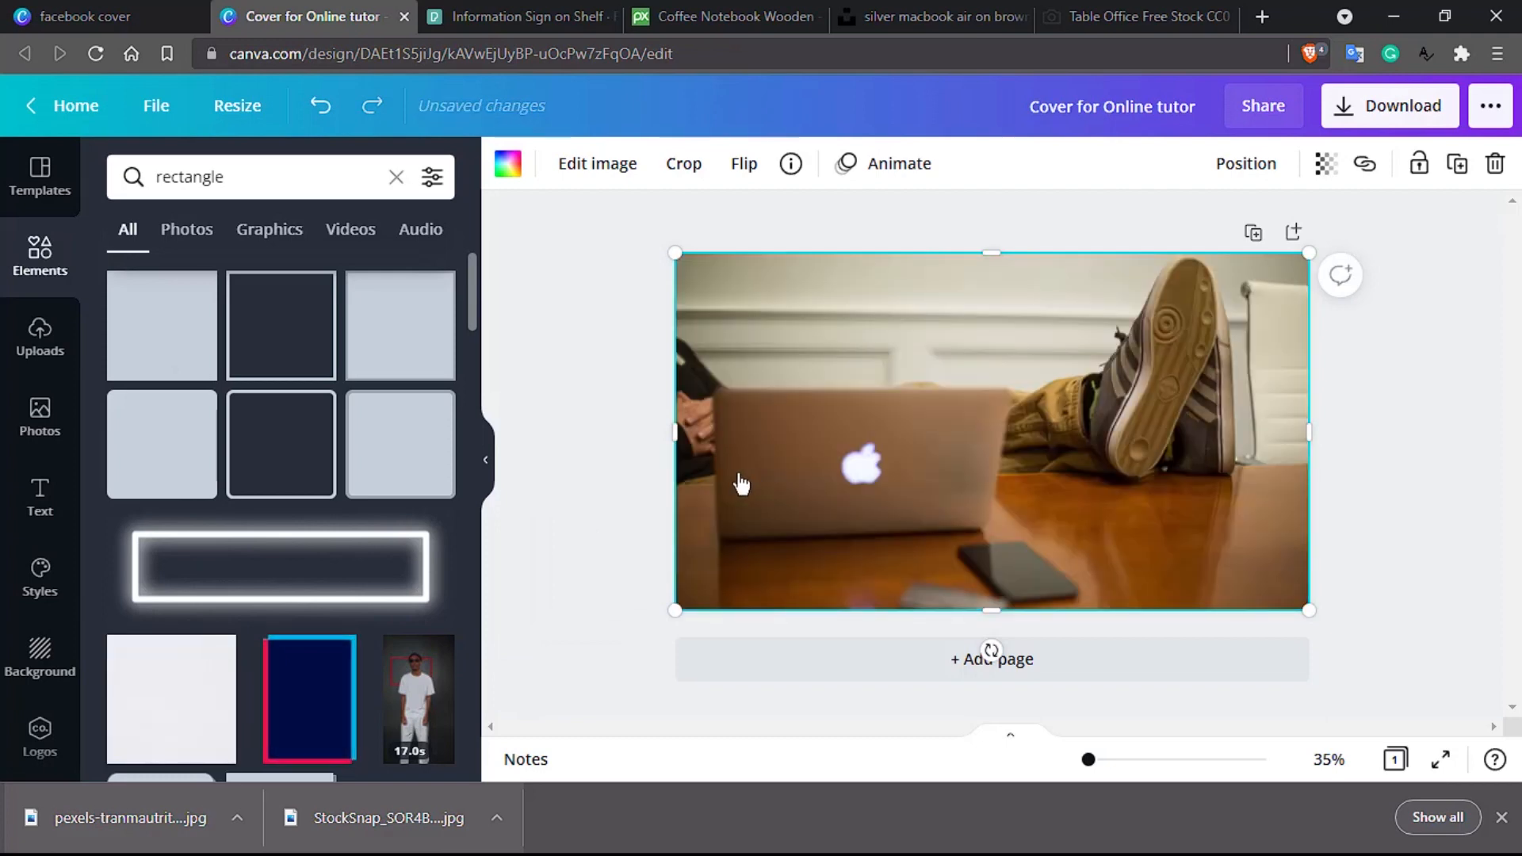
Step: Place a plain rectangle and stretch it to cover the whole photo at 1,640 × 924
{"action": "left_click_drag", "start_coordinate": [138, 351], "coordinate": [672, 450]}
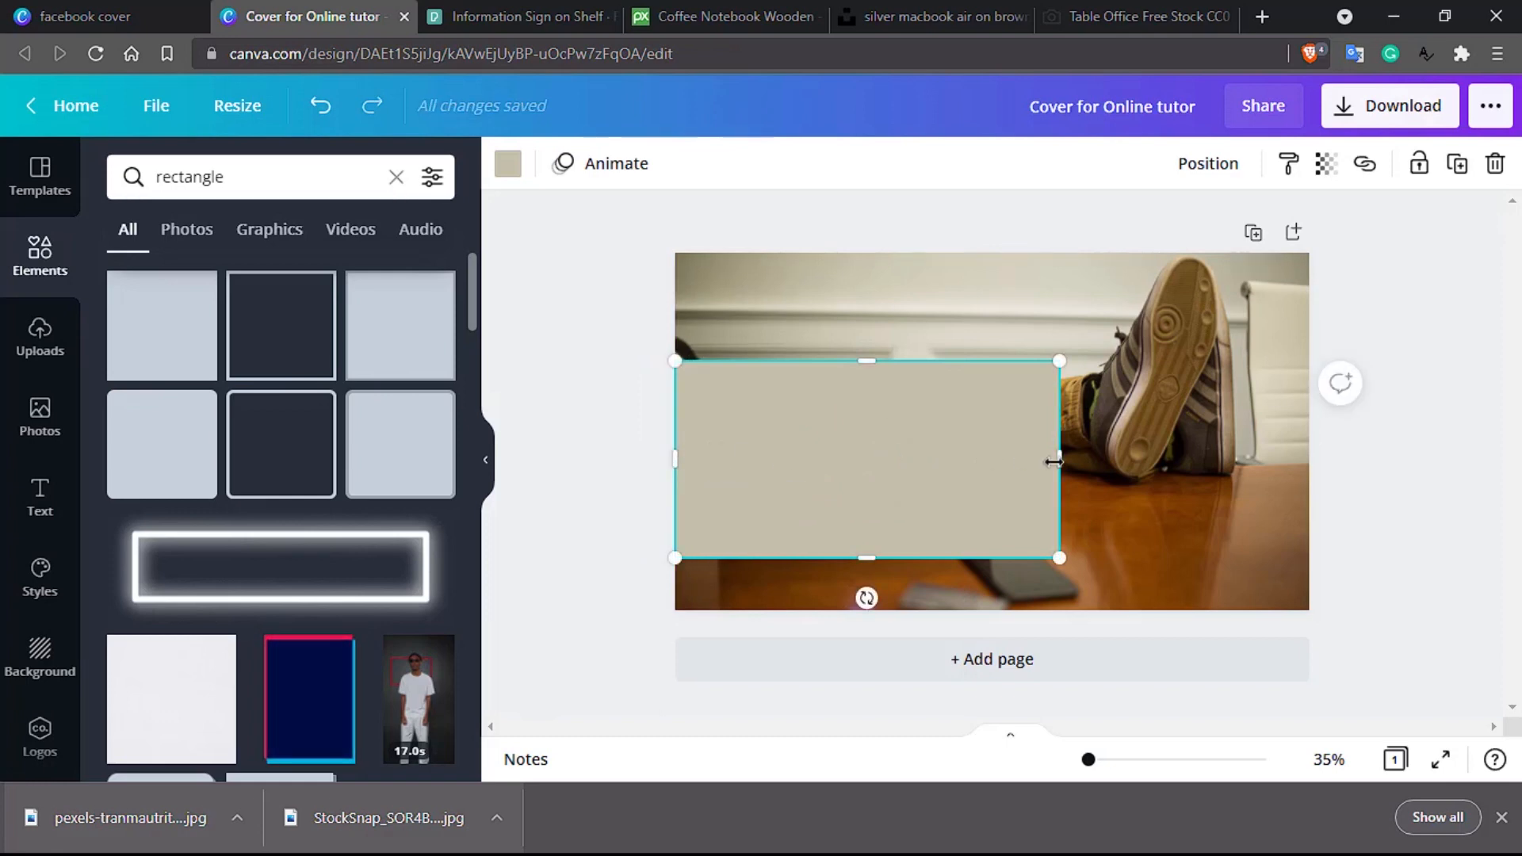
{"action": "left_click_drag", "start_coordinate": [1053, 462], "coordinate": [1301, 477]}
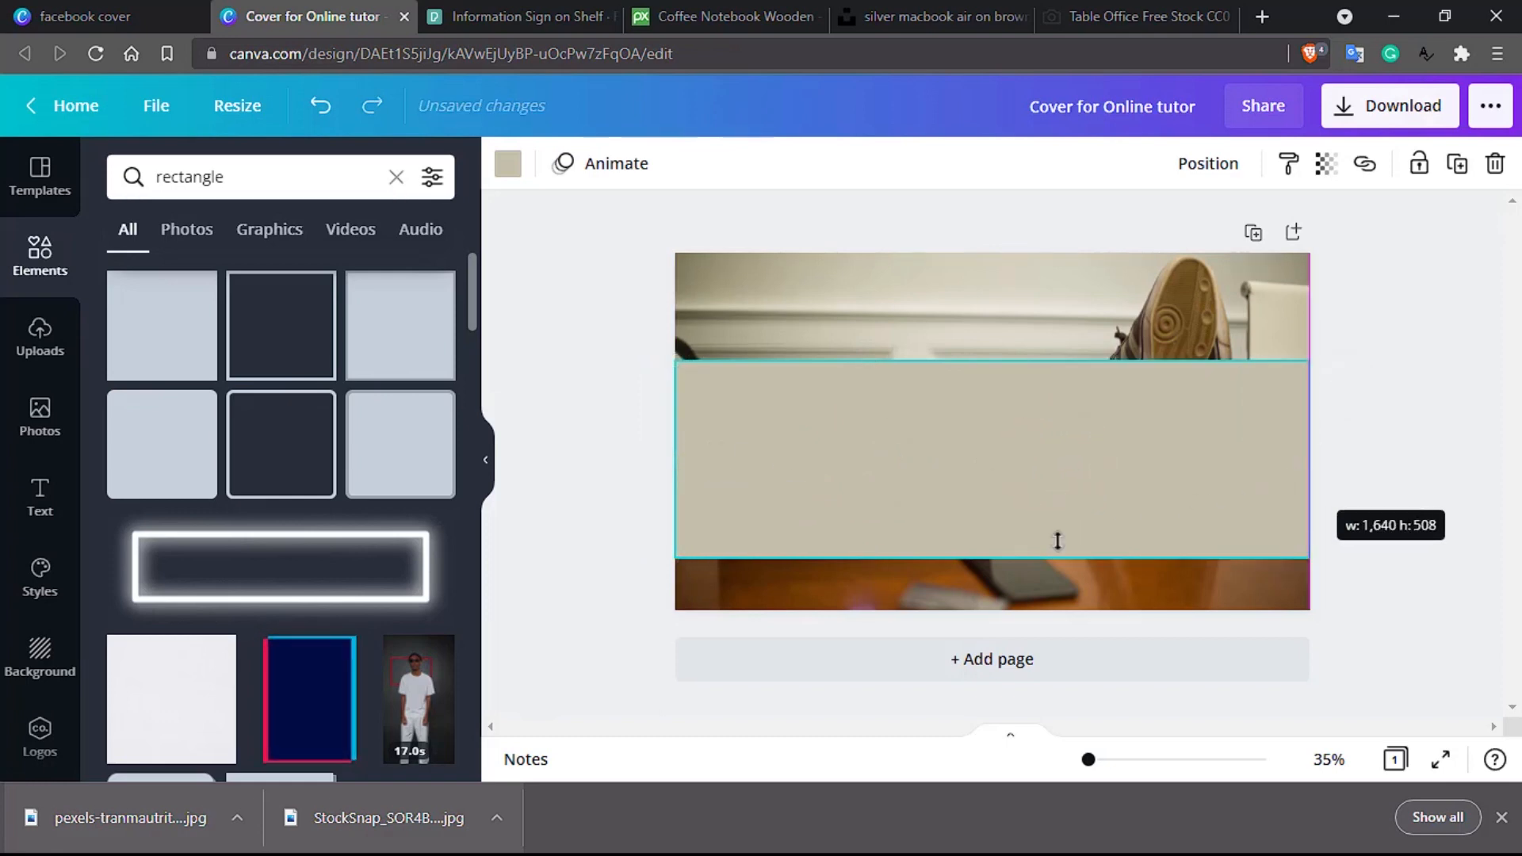
{"action": "left_click_drag", "start_coordinate": [988, 558], "coordinate": [988, 610]}
{"action": "left_click_drag", "start_coordinate": [990, 359], "coordinate": [999, 255]}
Step: Make the covering rectangle black with transparency 61 so the photo shows through darkened
{"action": "left_click", "coordinate": [508, 168]}
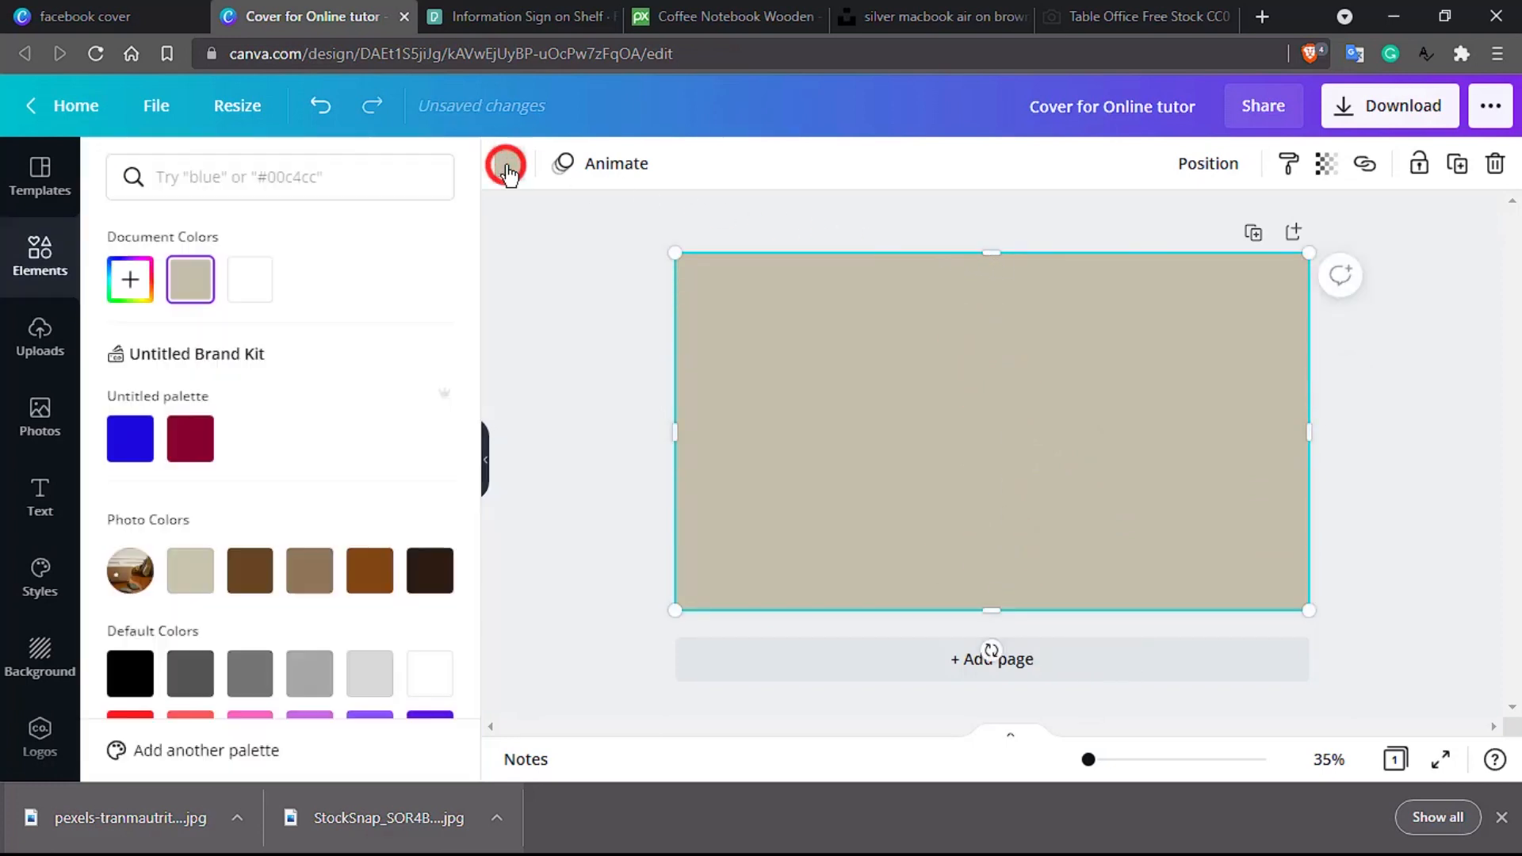
{"action": "scroll", "coordinate": [190, 457], "scroll_direction": "down", "scroll_amount": 5}
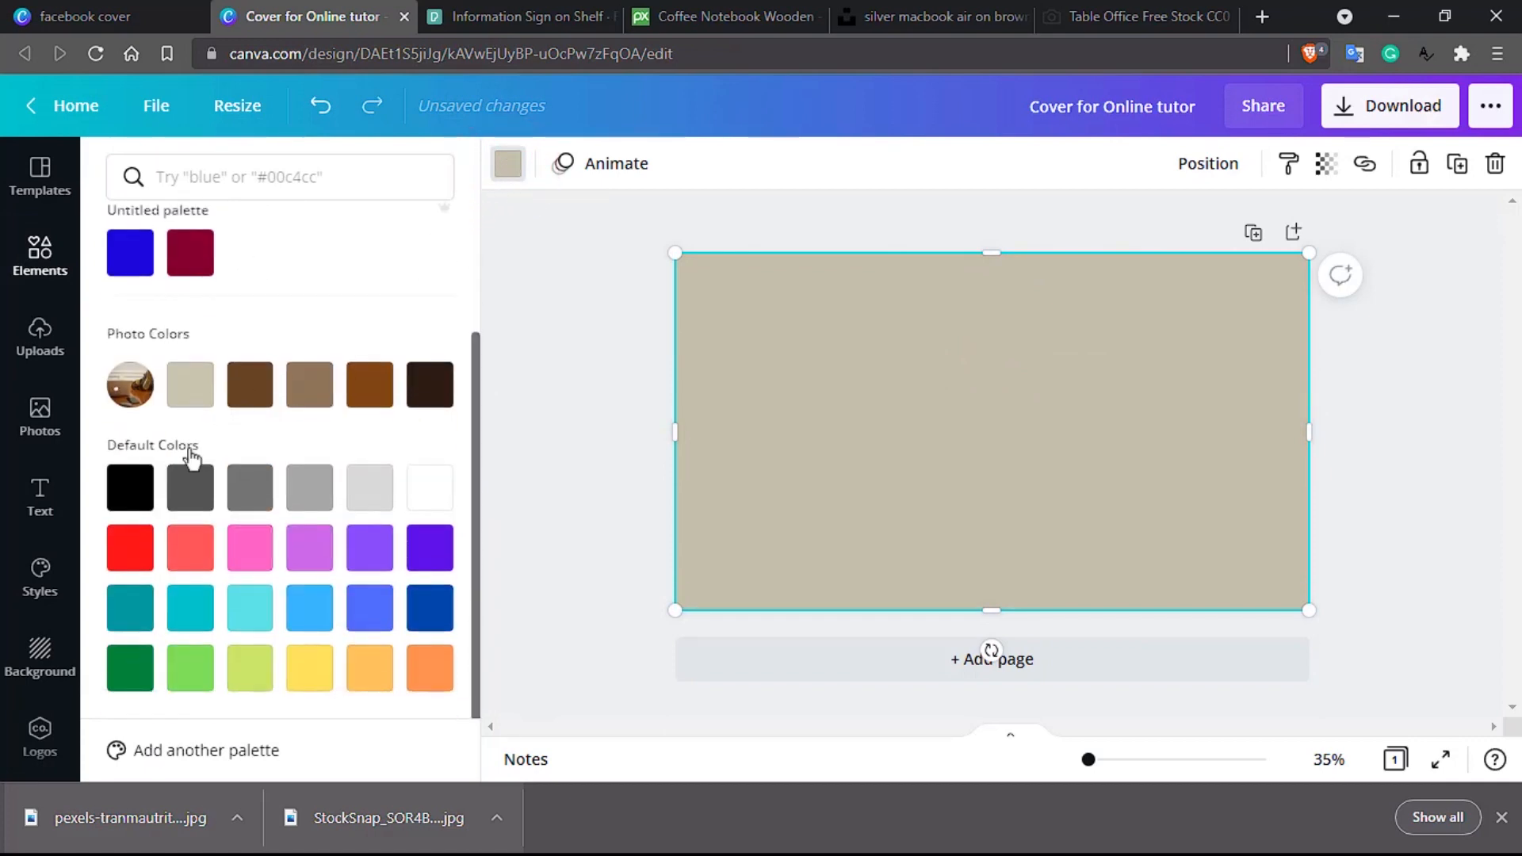
{"action": "left_click", "coordinate": [130, 487]}
{"action": "left_click", "coordinate": [1328, 165]}
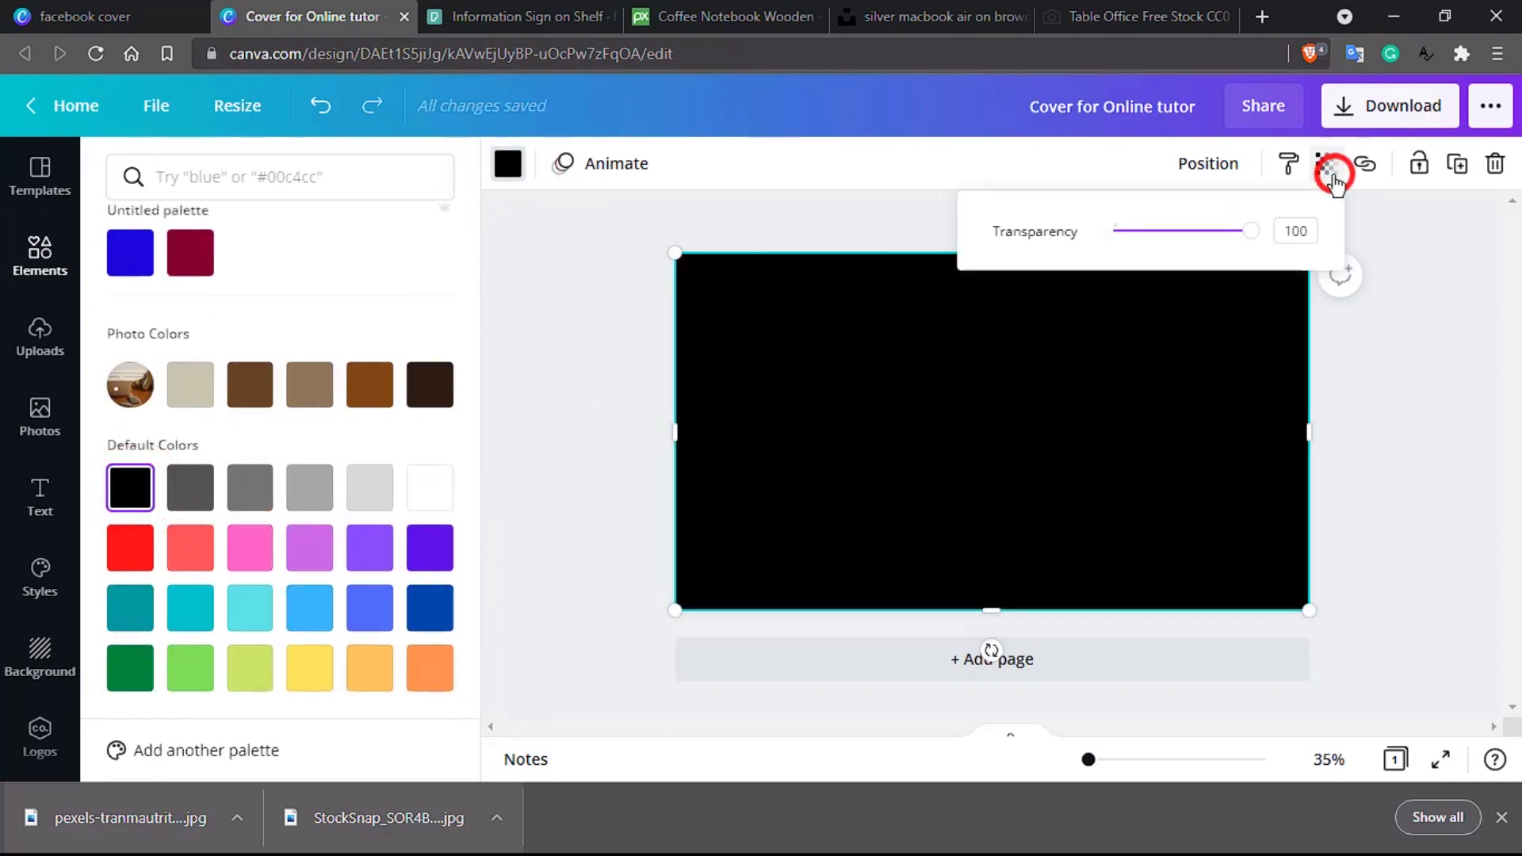
{"action": "left_click_drag", "start_coordinate": [1232, 231], "coordinate": [1201, 260]}
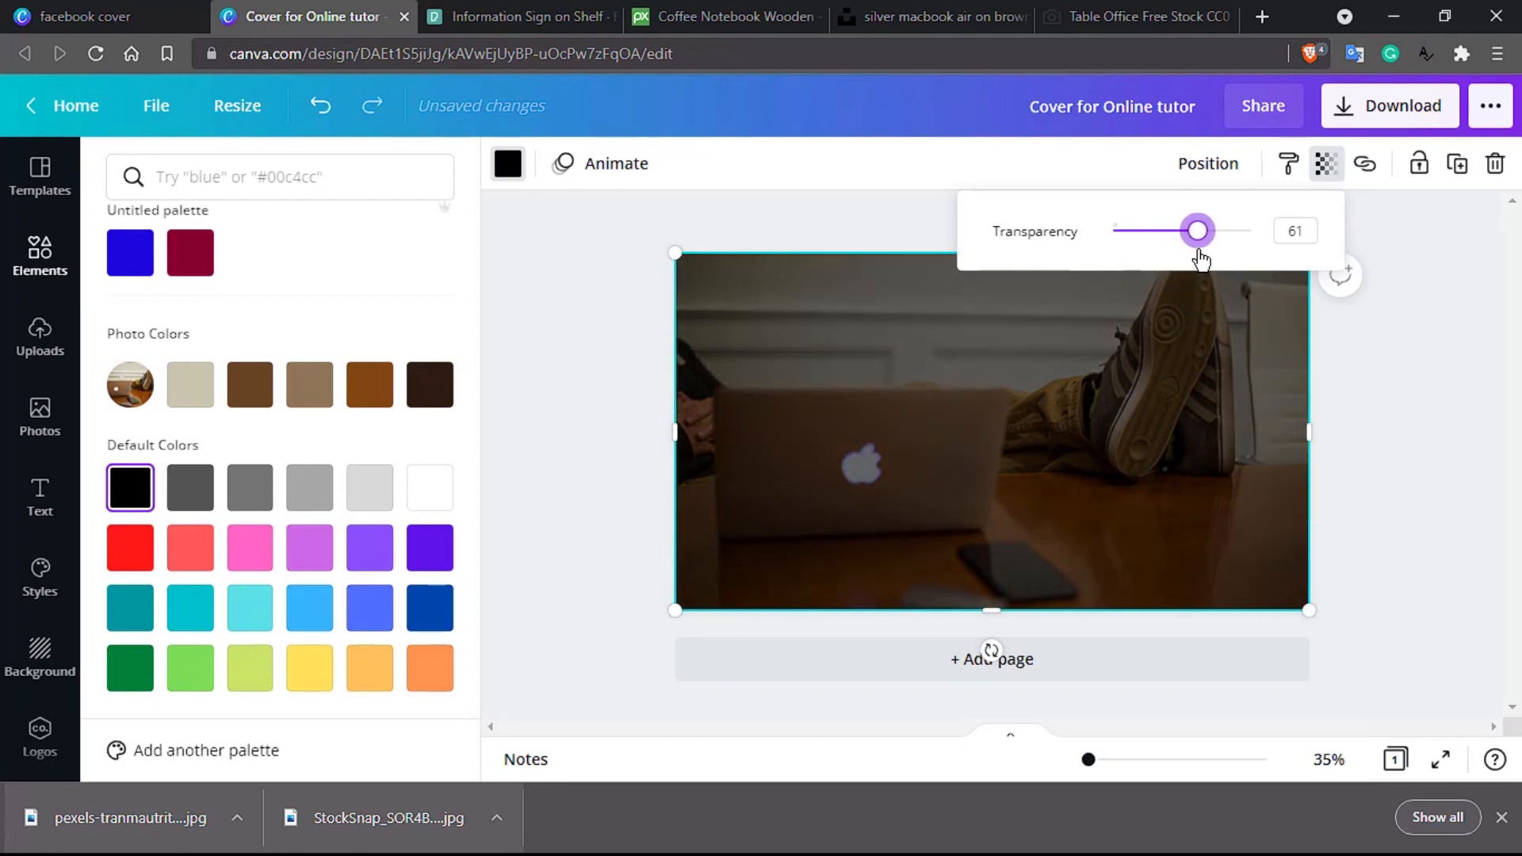
{"action": "left_click", "coordinate": [612, 260]}
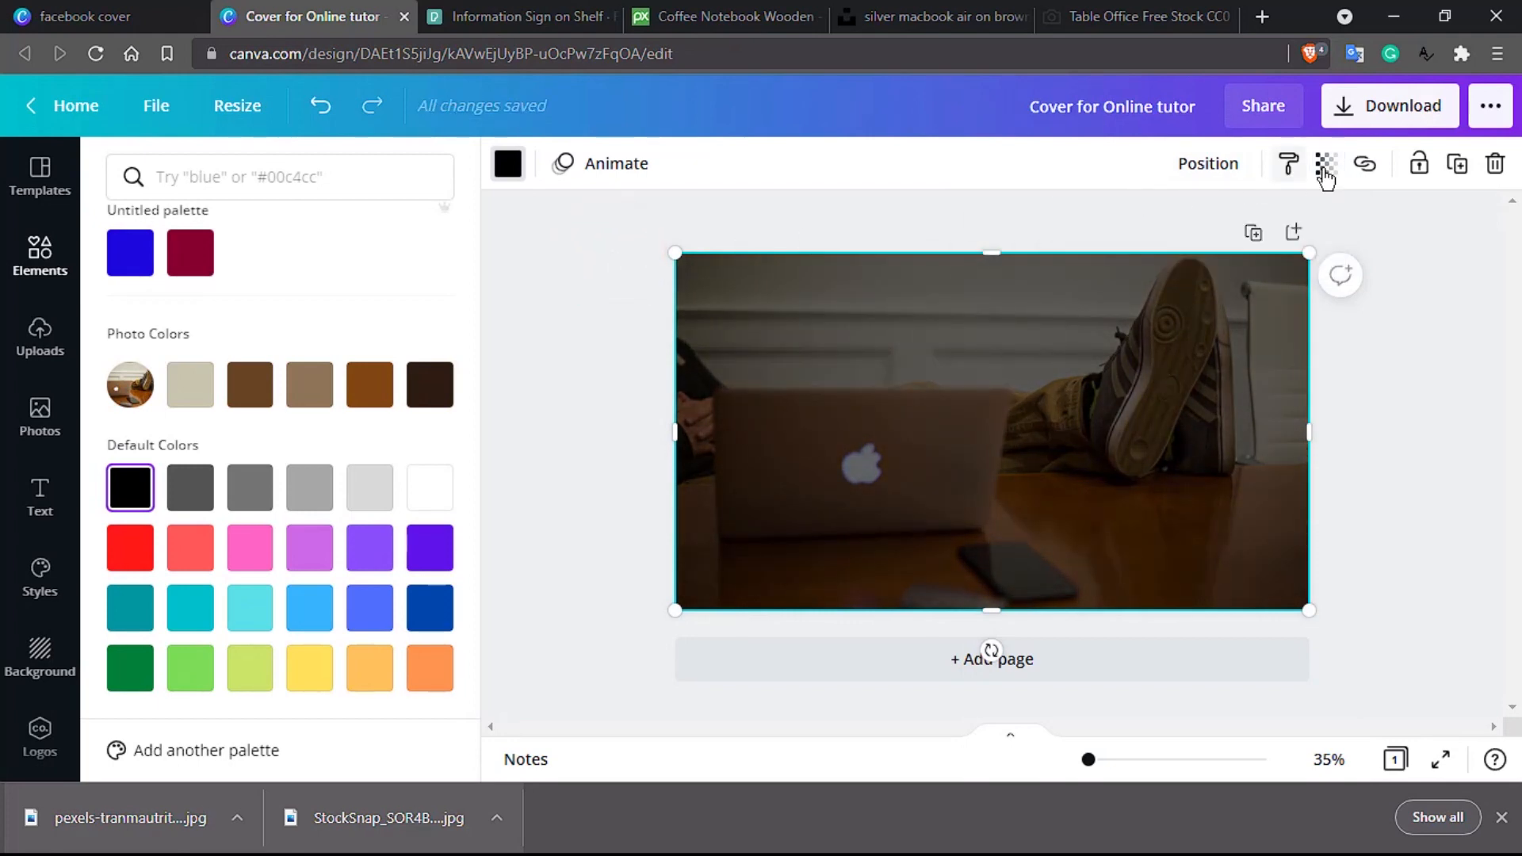
{"action": "left_click", "coordinate": [42, 495]}
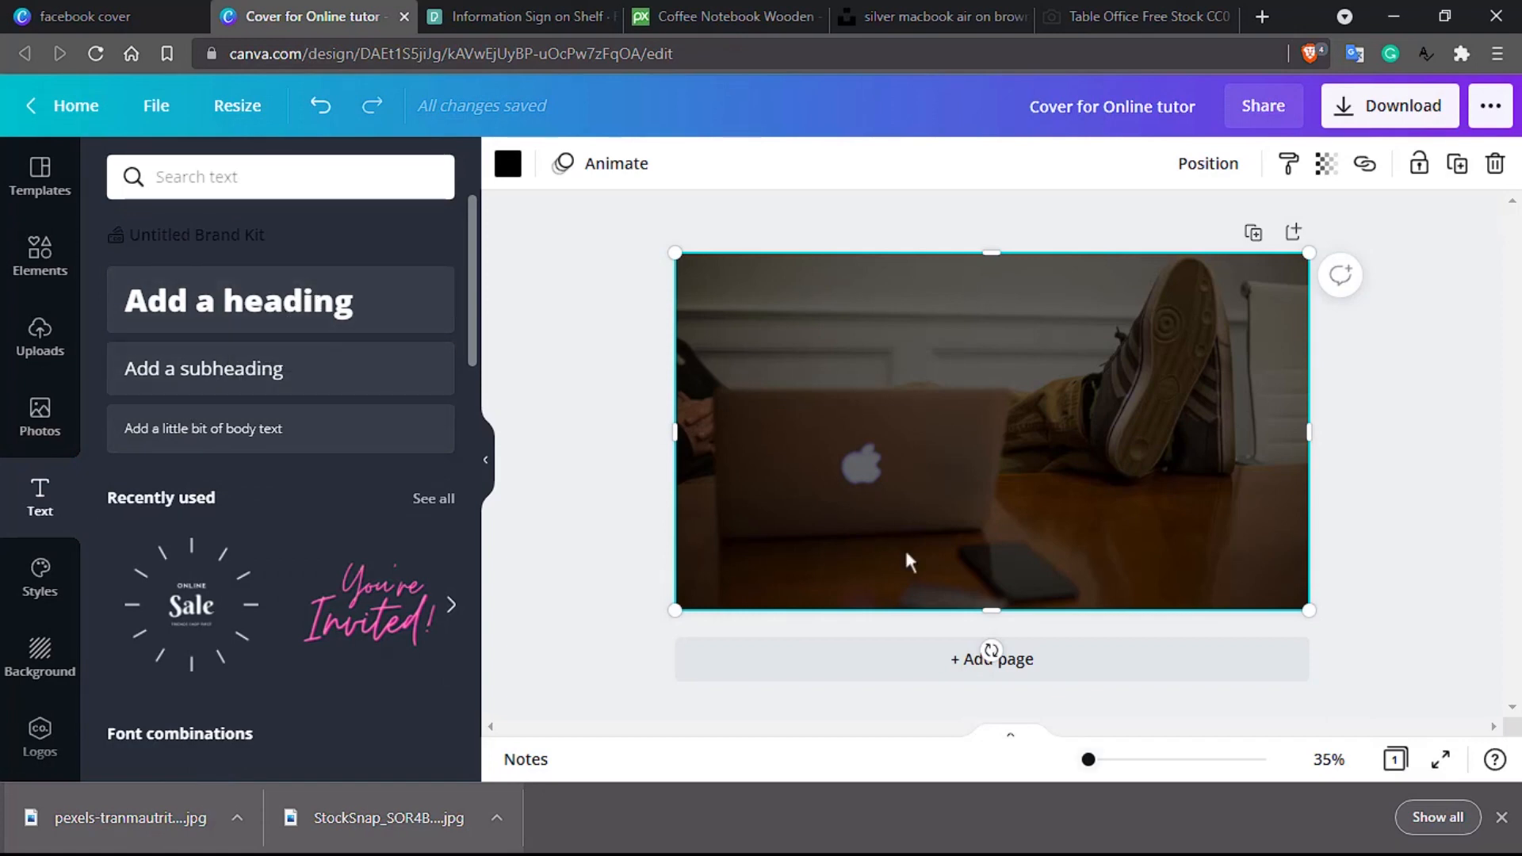
Step: Add a size-66 heading with the tutor's full name and move it to the upper left
{"action": "left_click", "coordinate": [1497, 820]}
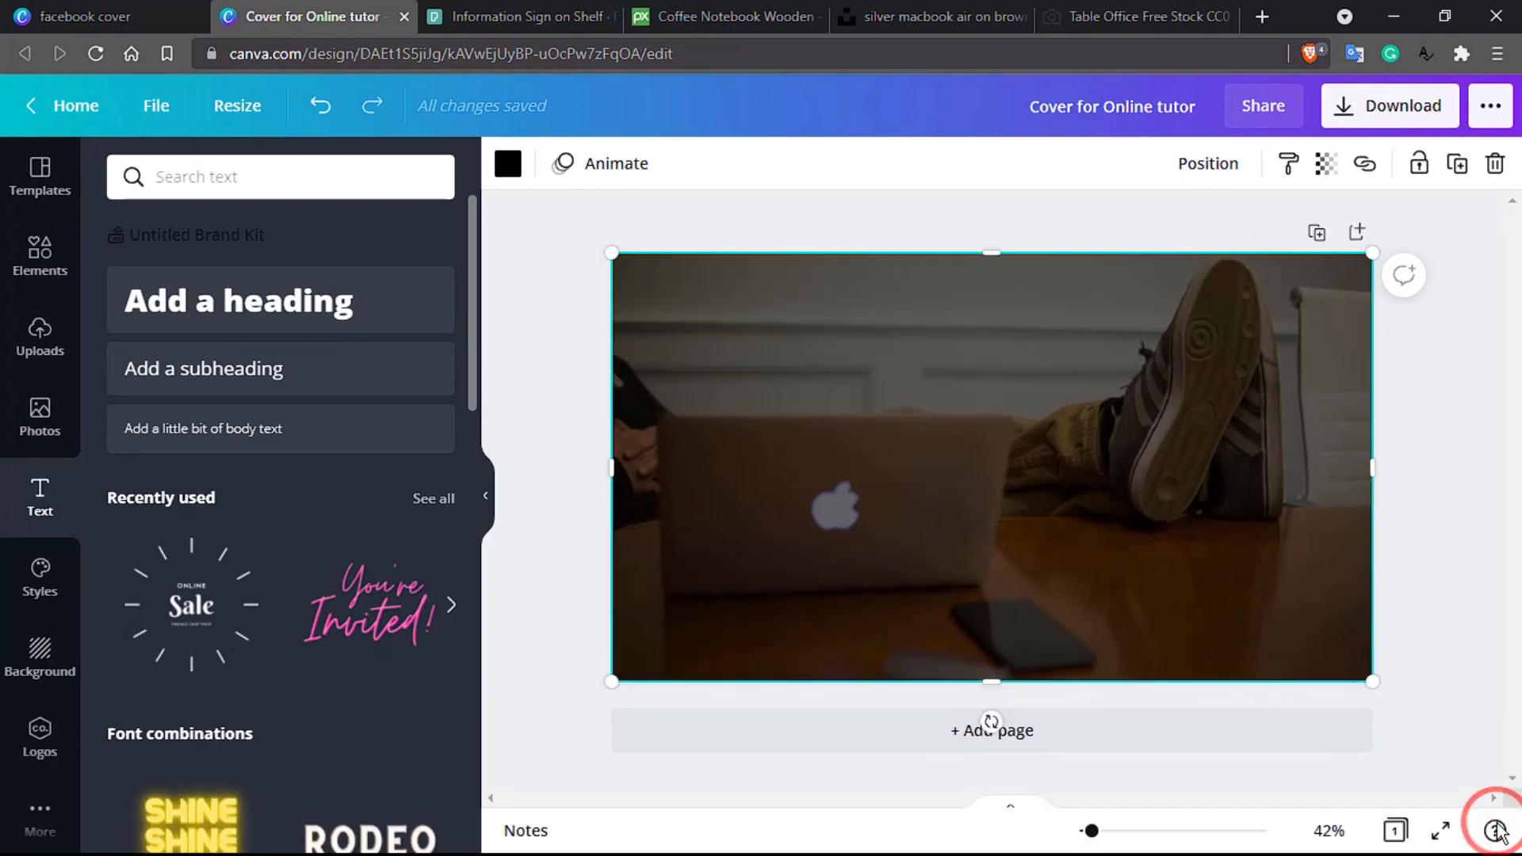
{"action": "left_click", "coordinate": [335, 300]}
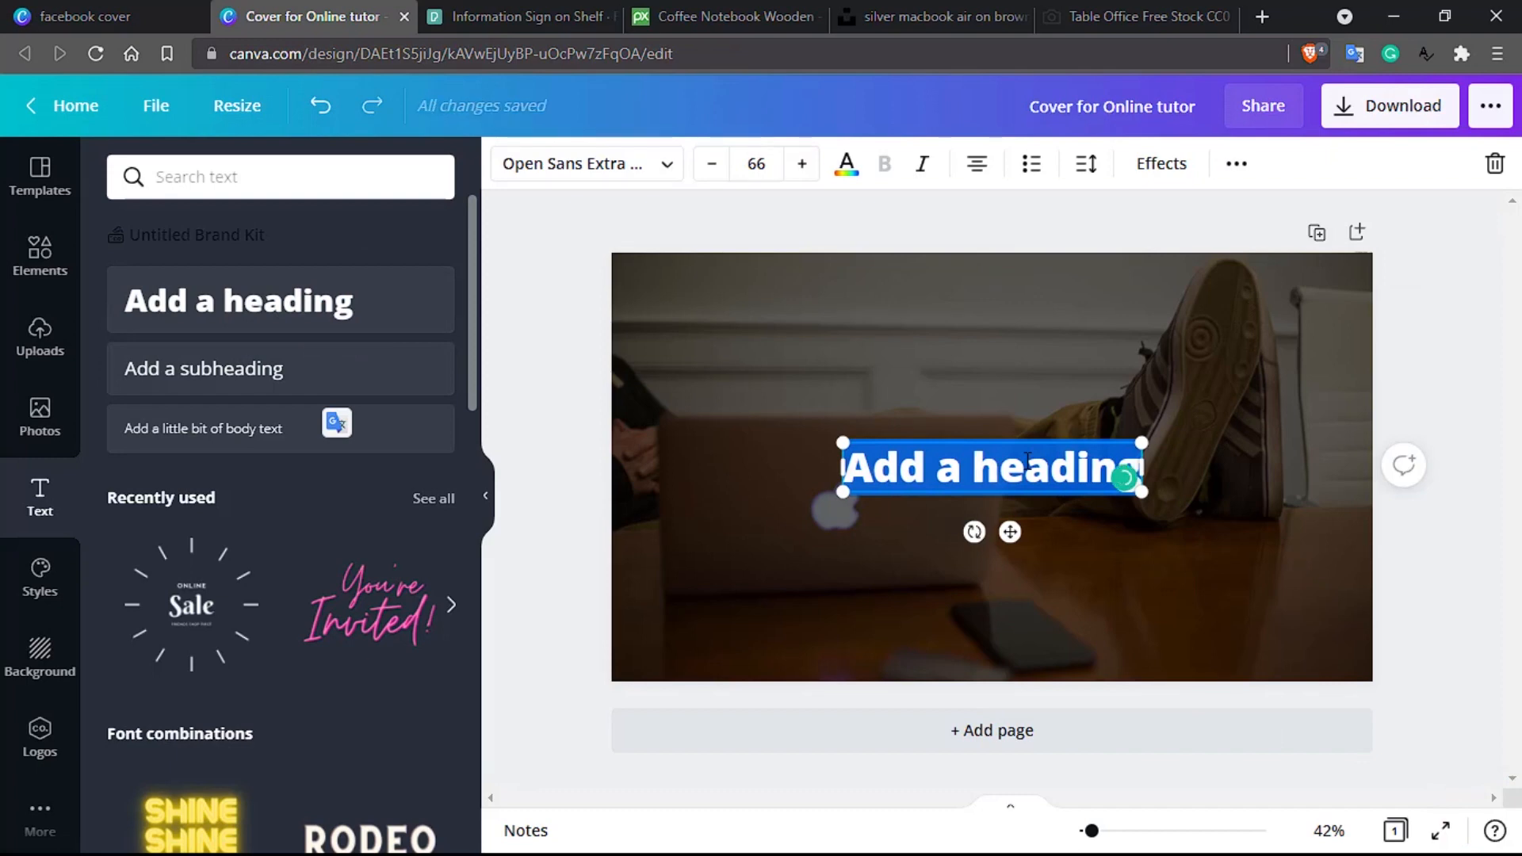
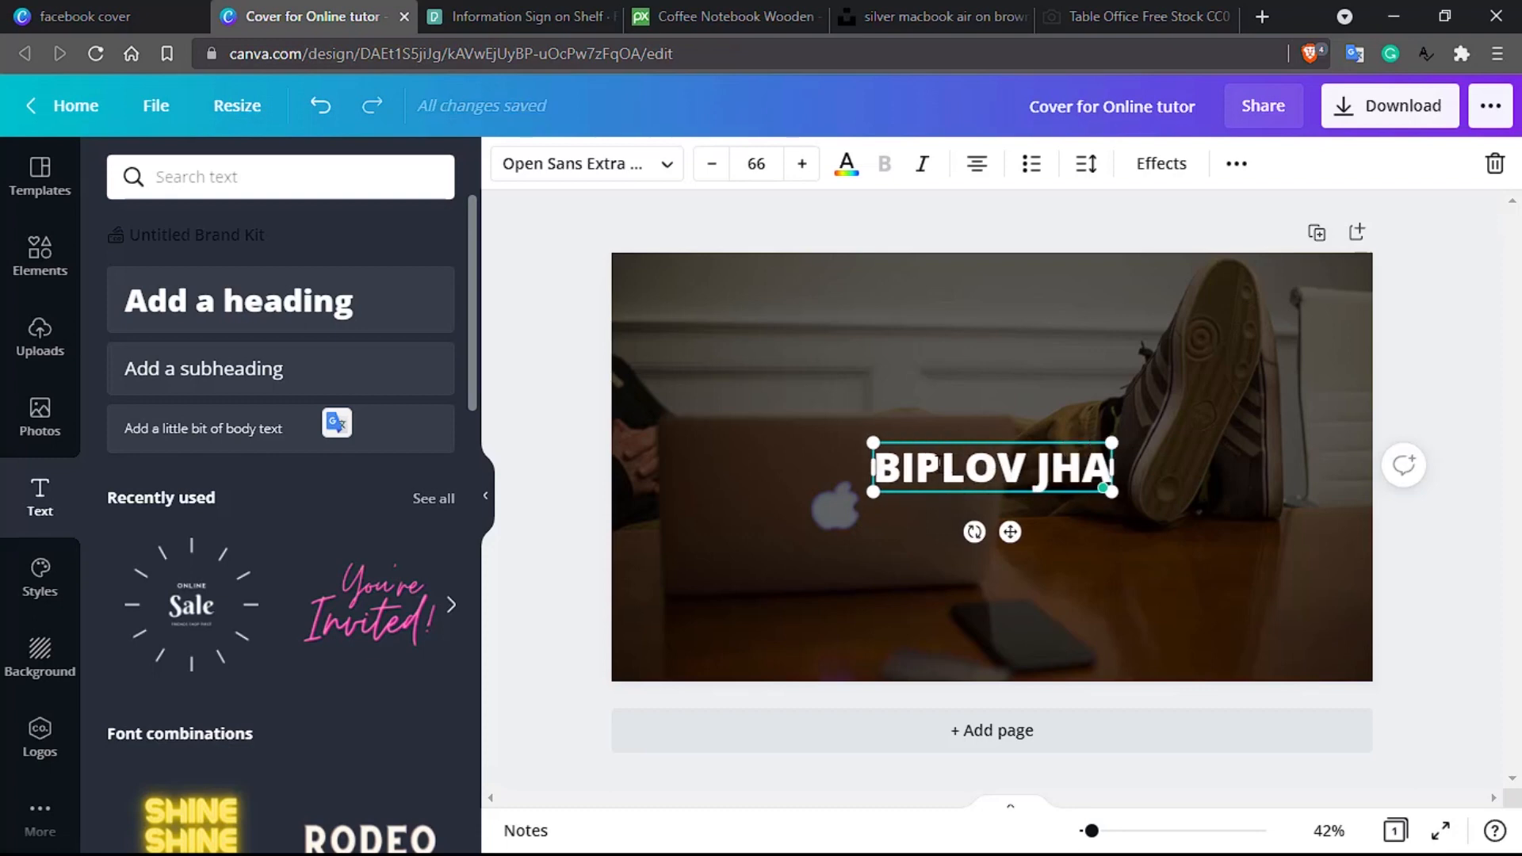
{"action": "double_click", "coordinate": [936, 465]}
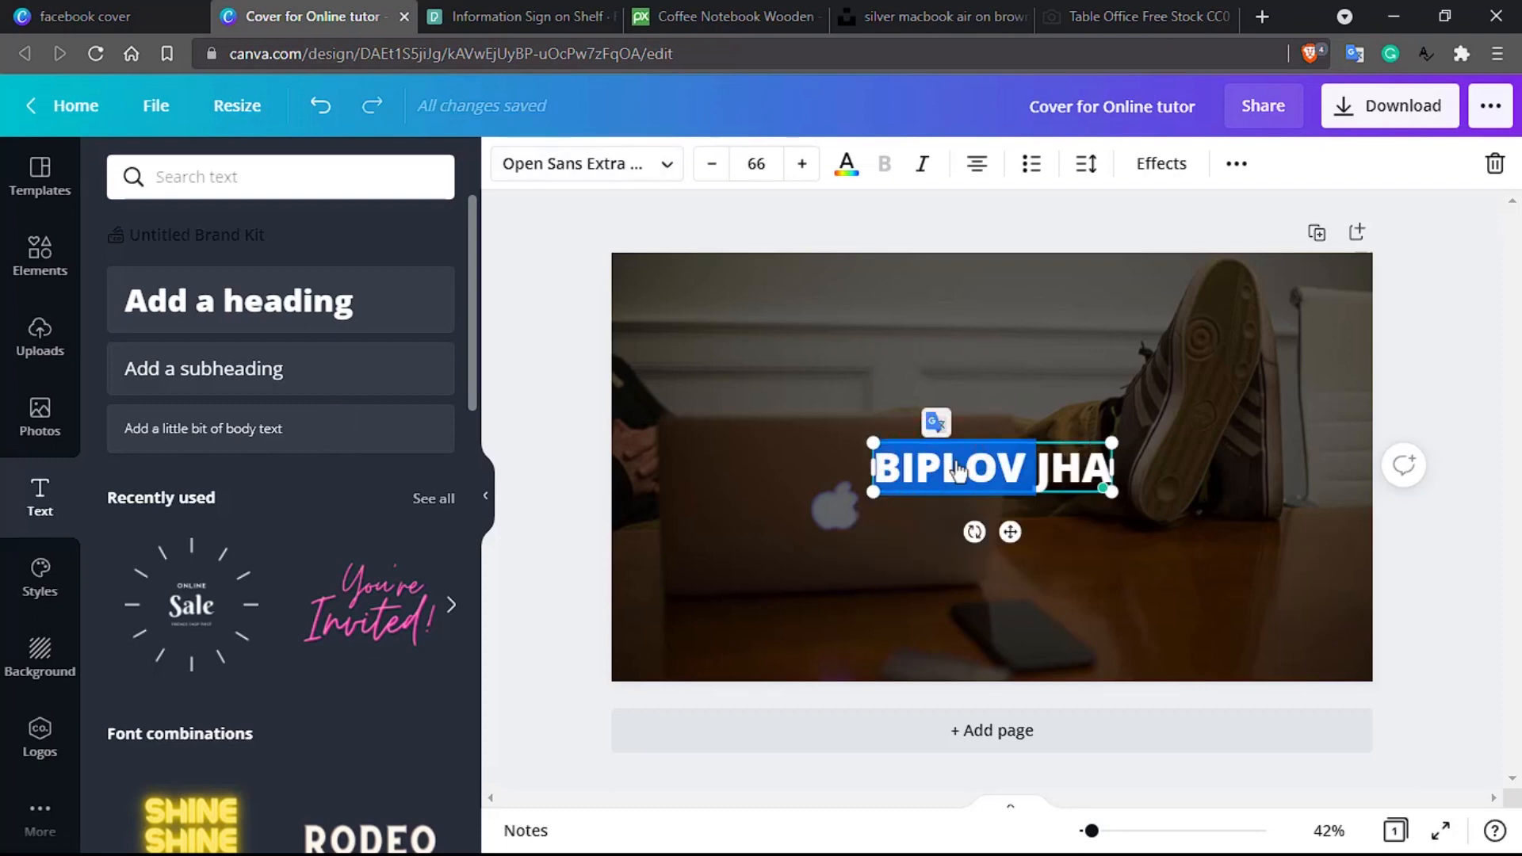
{"action": "double_click", "coordinate": [999, 456]}
{"action": "double_click", "coordinate": [999, 456]}
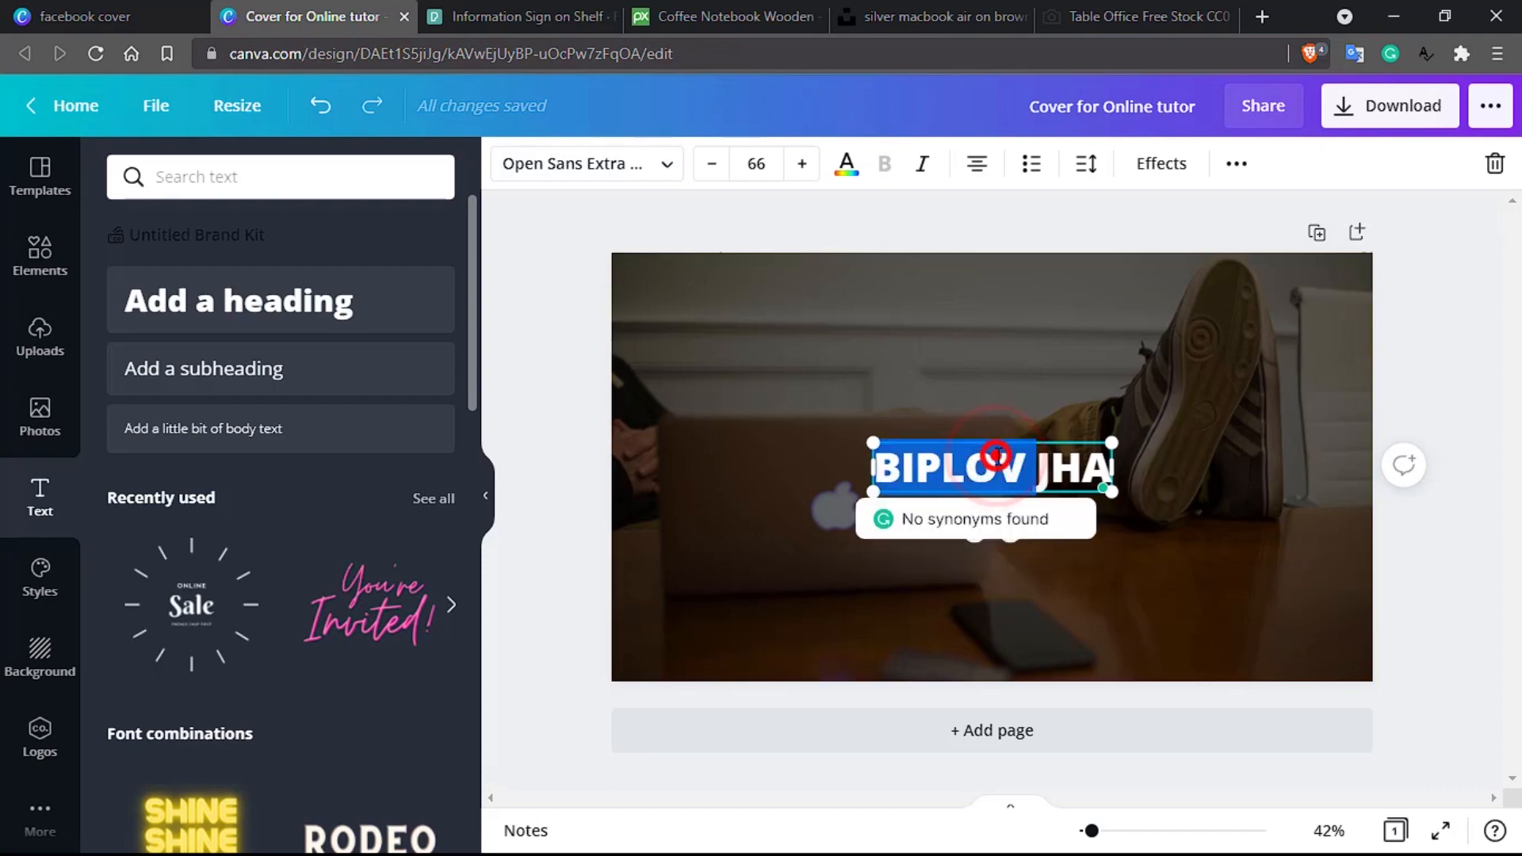
{"action": "left_click", "coordinate": [1295, 500]}
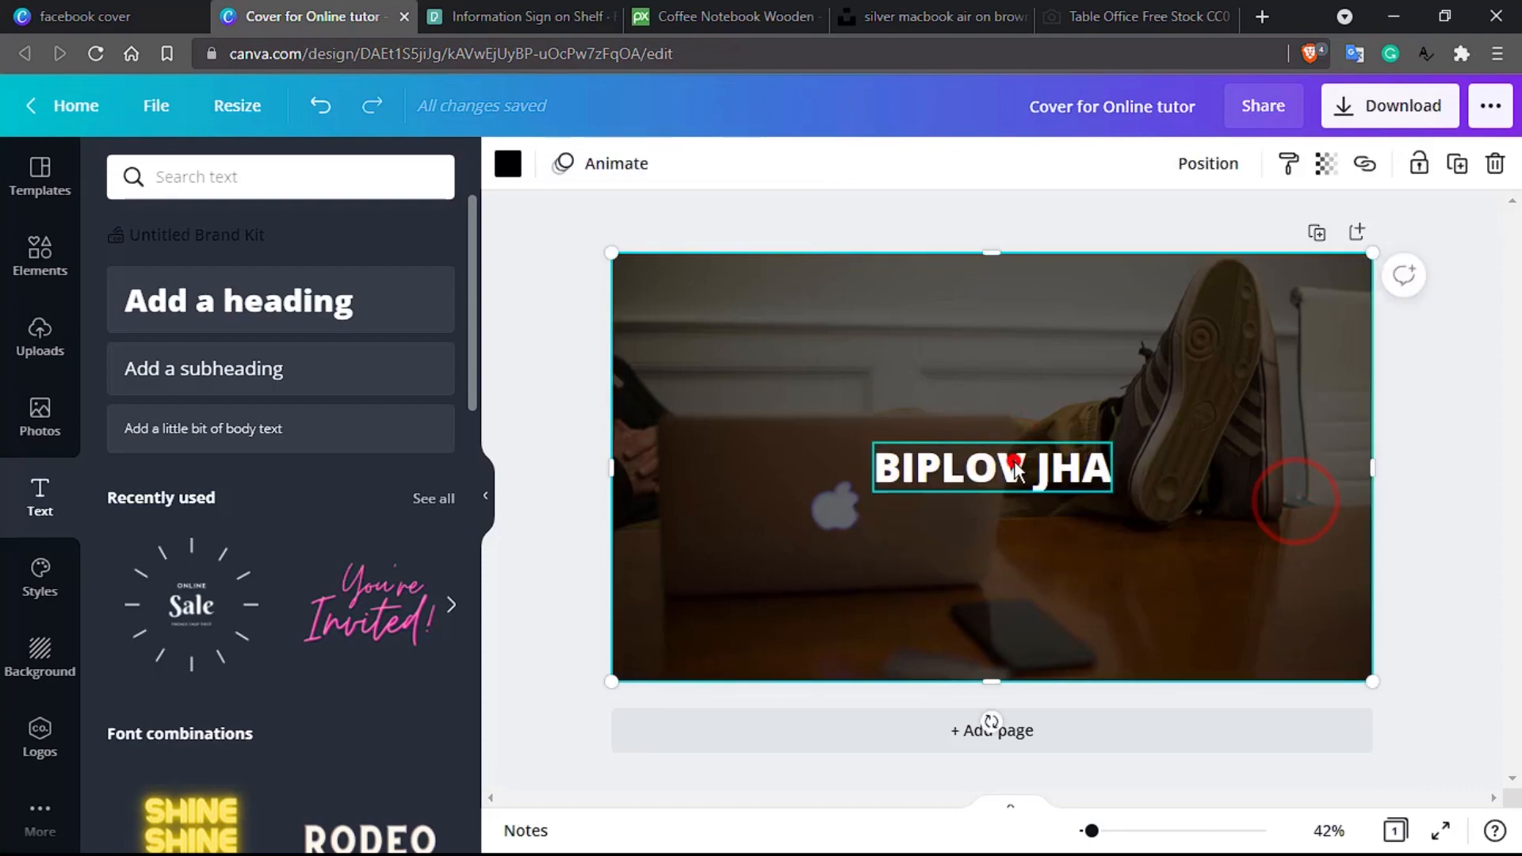
{"action": "left_click_drag", "start_coordinate": [1014, 468], "coordinate": [796, 360]}
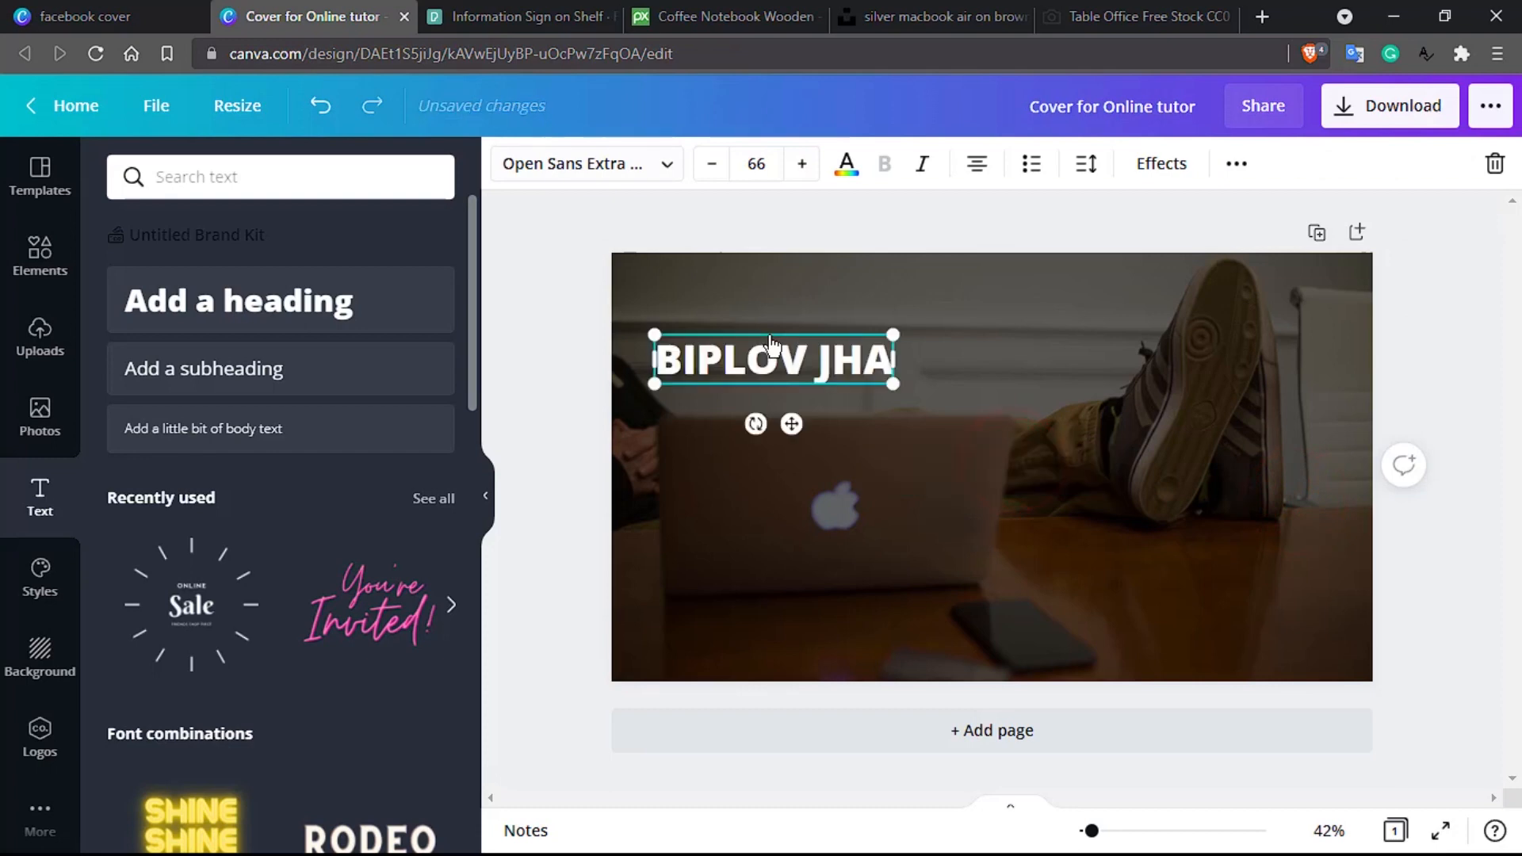
{"action": "left_click", "coordinate": [662, 164]}
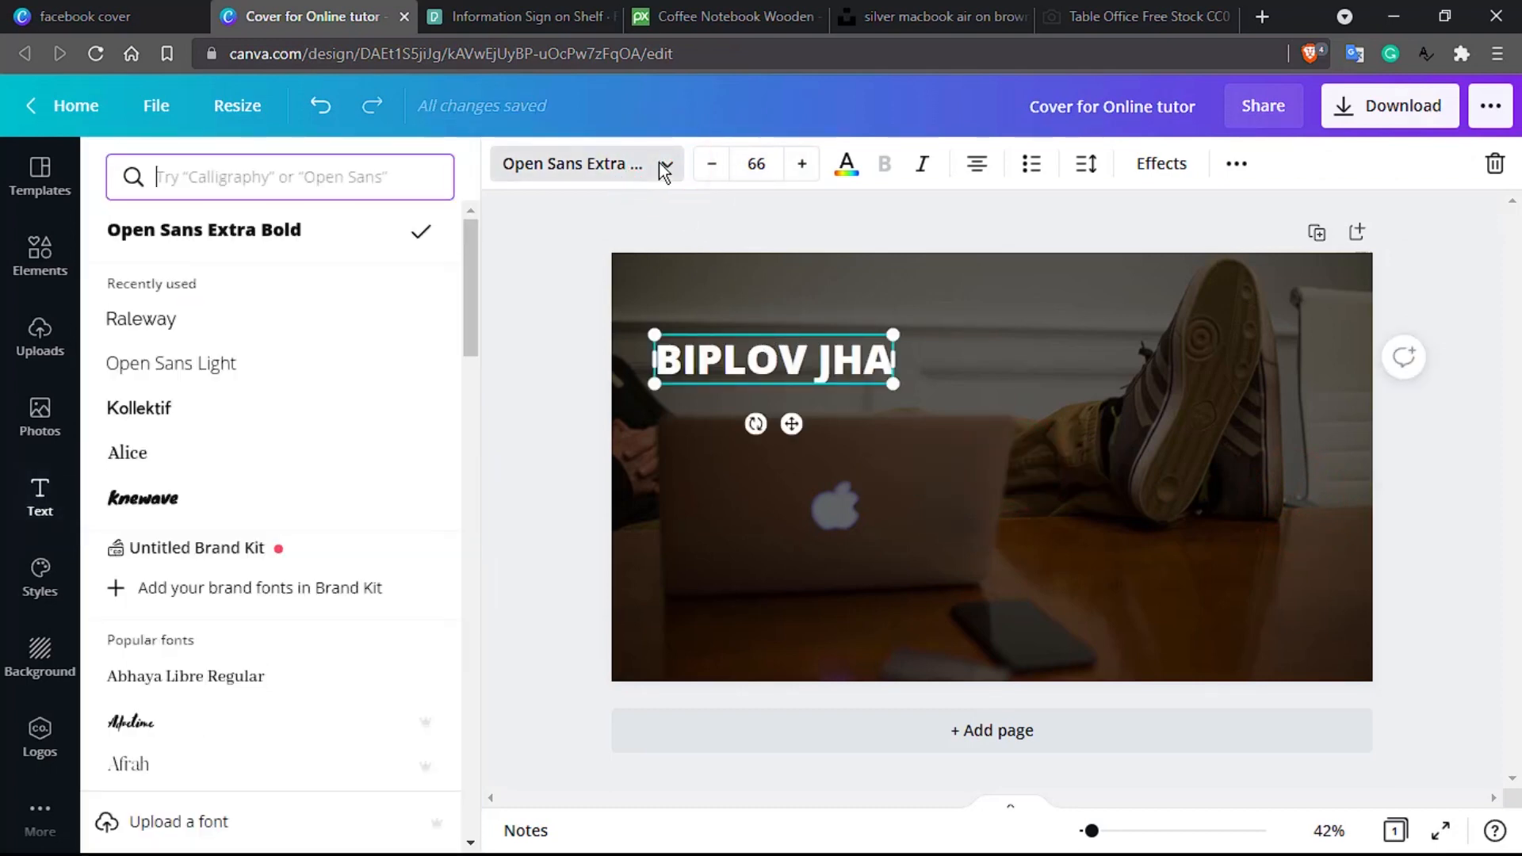
{"action": "left_click", "coordinate": [190, 500]}
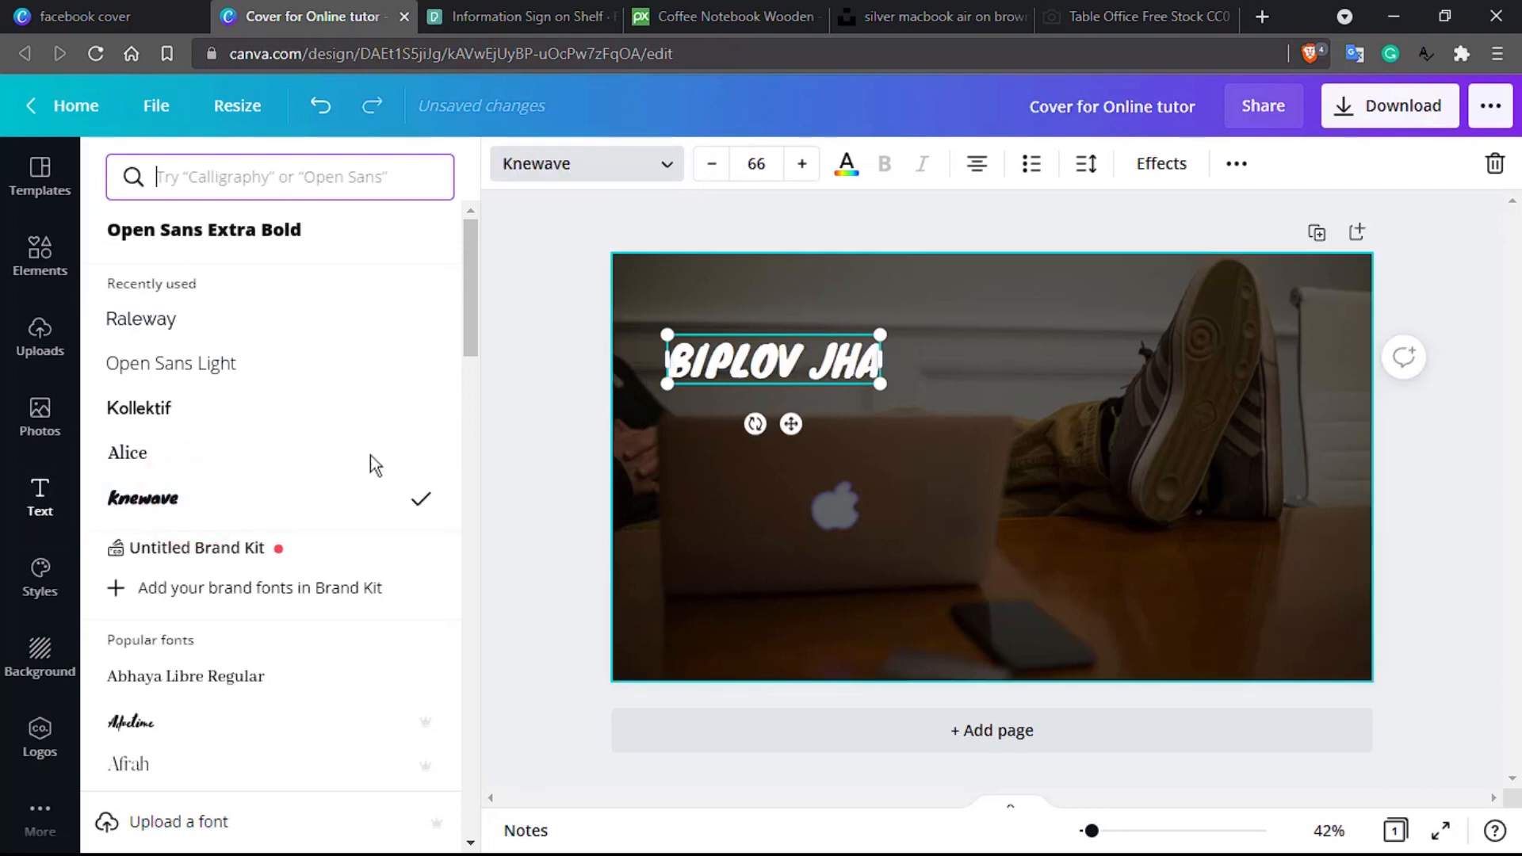
{"action": "left_click_drag", "start_coordinate": [789, 339], "coordinate": [905, 421]}
{"action": "double_click", "coordinate": [908, 420]}
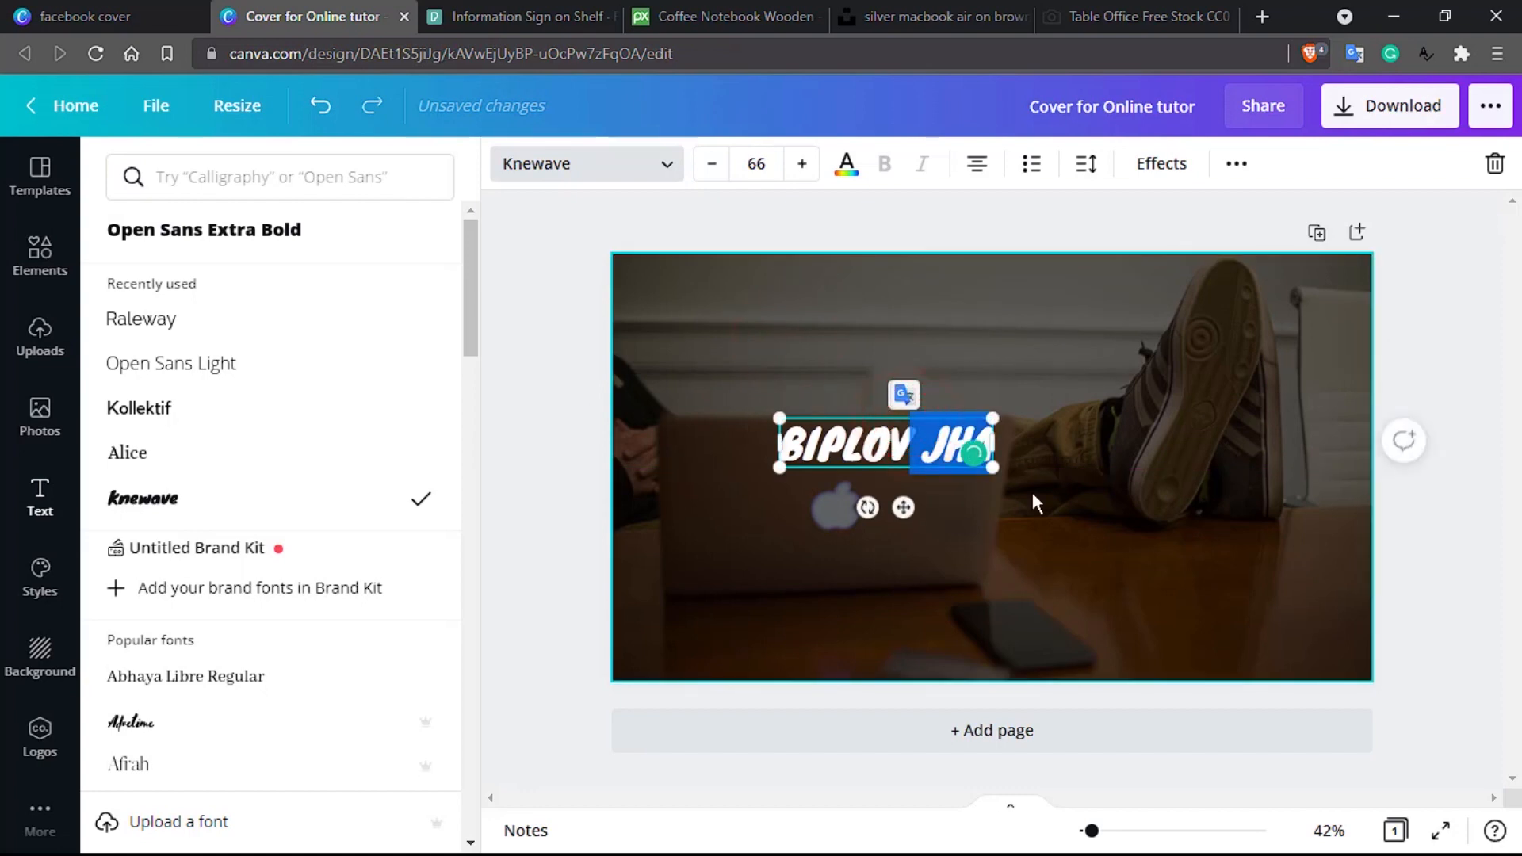
{"action": "left_click", "coordinate": [1032, 492]}
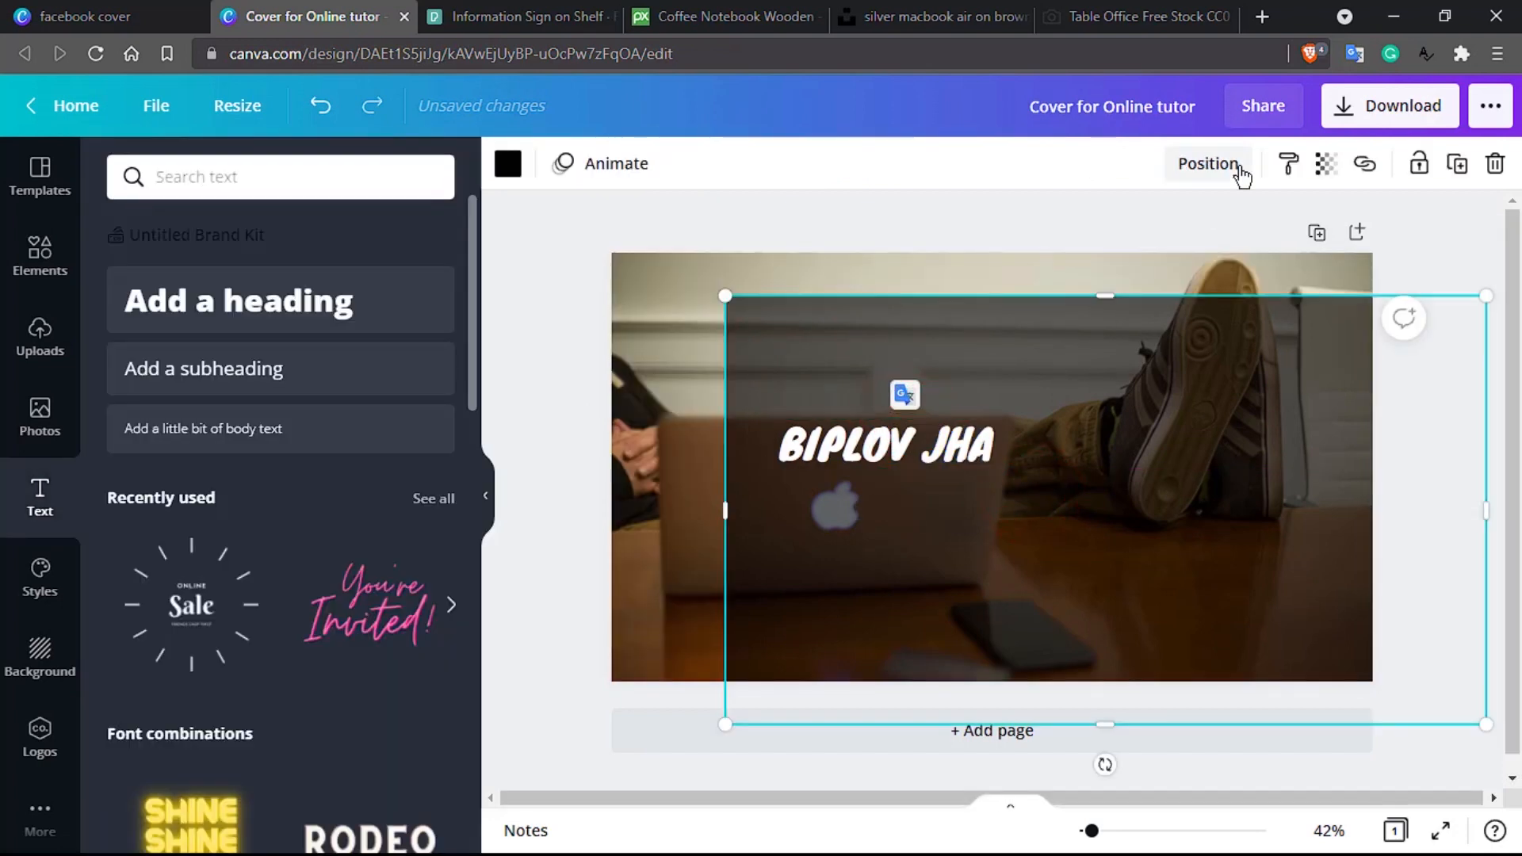
{"action": "key", "text": "ctrl+z"}
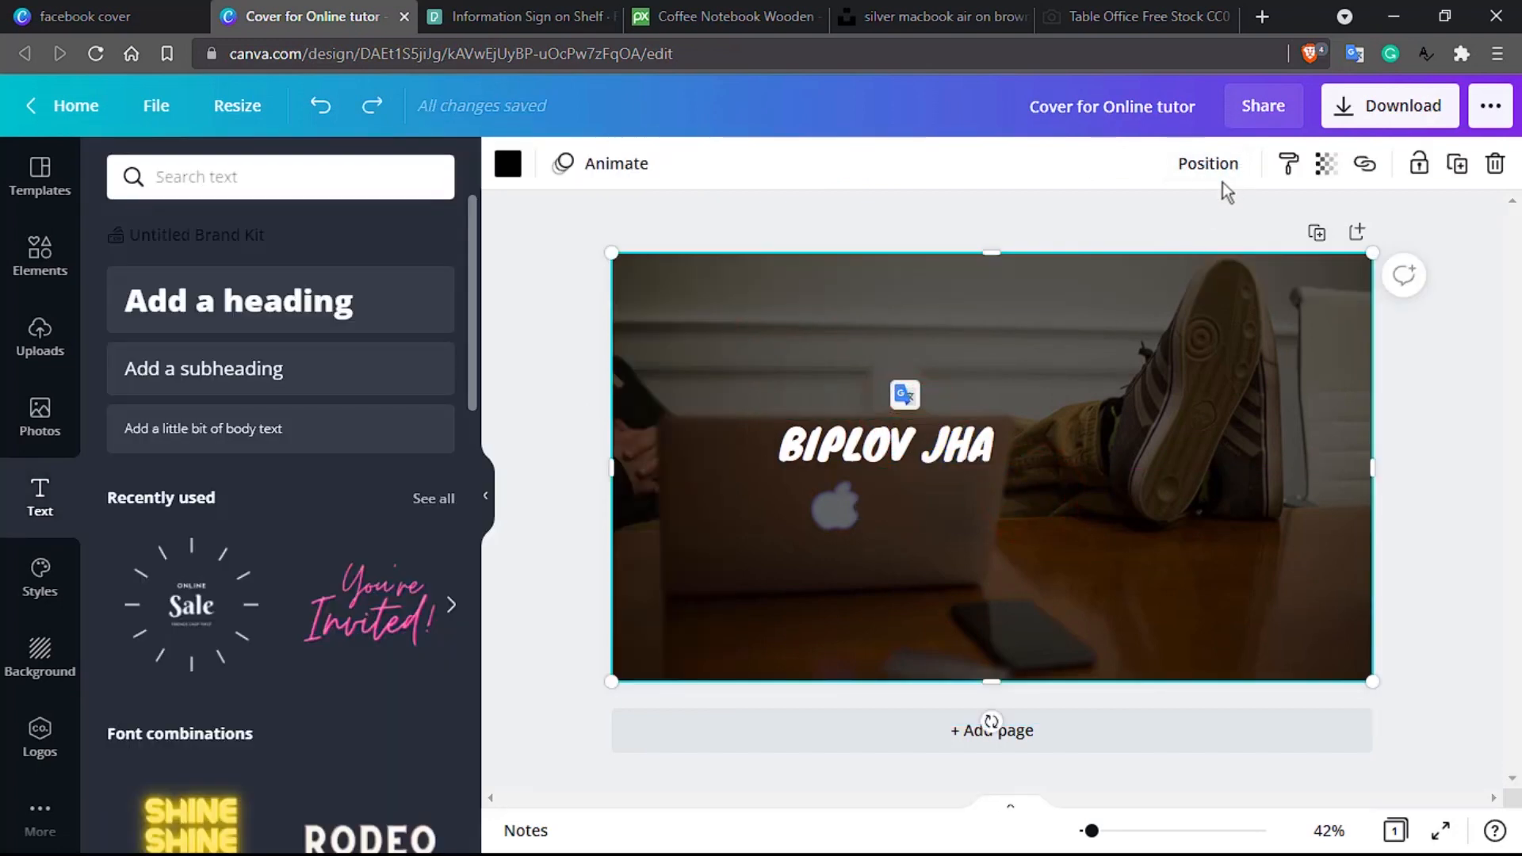
{"action": "left_click", "coordinate": [930, 438]}
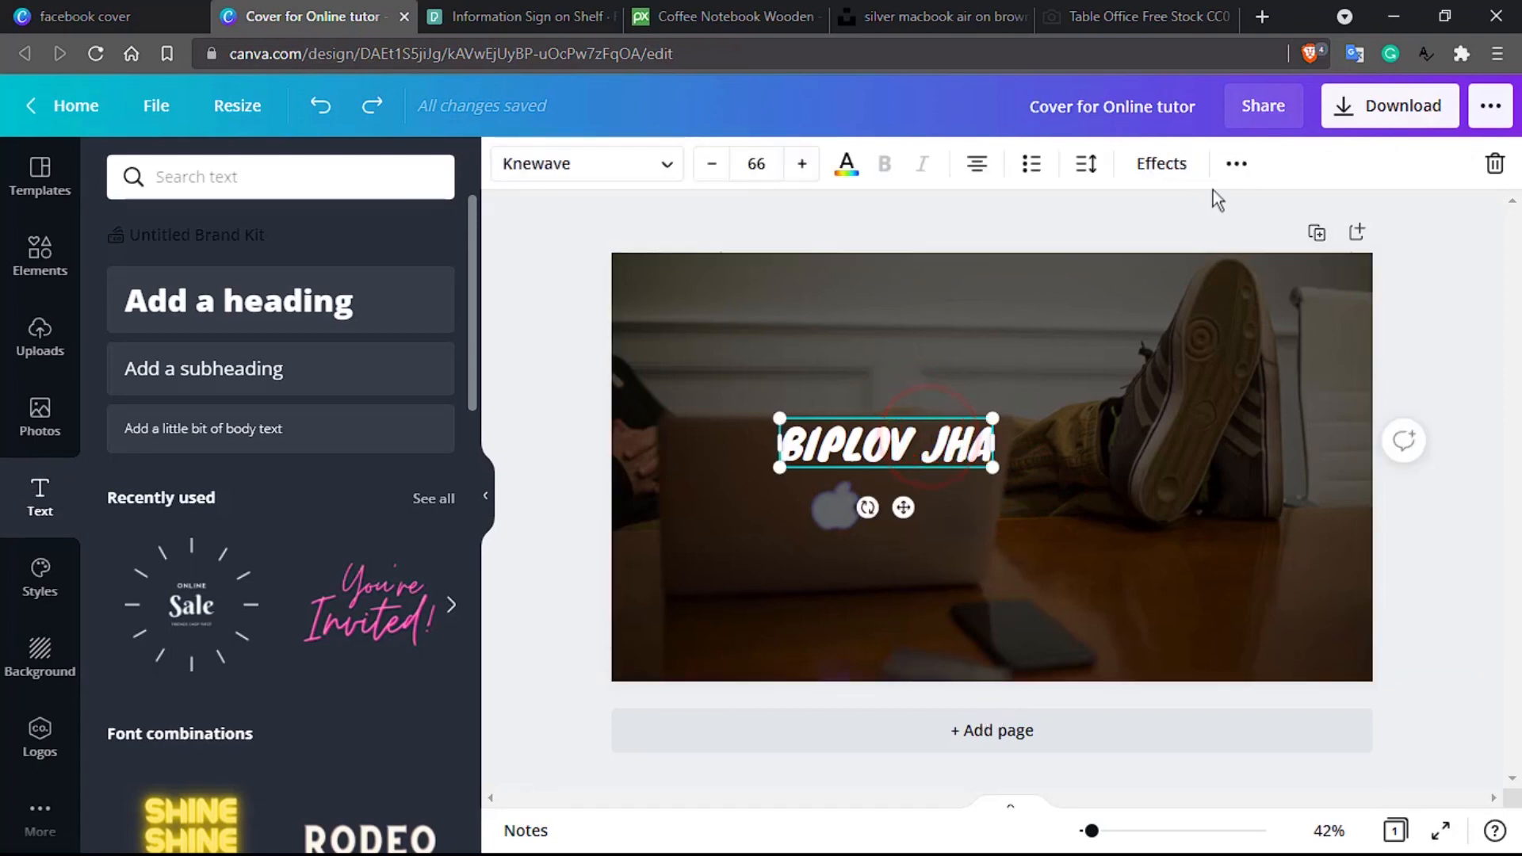
{"action": "left_click", "coordinate": [1236, 164]}
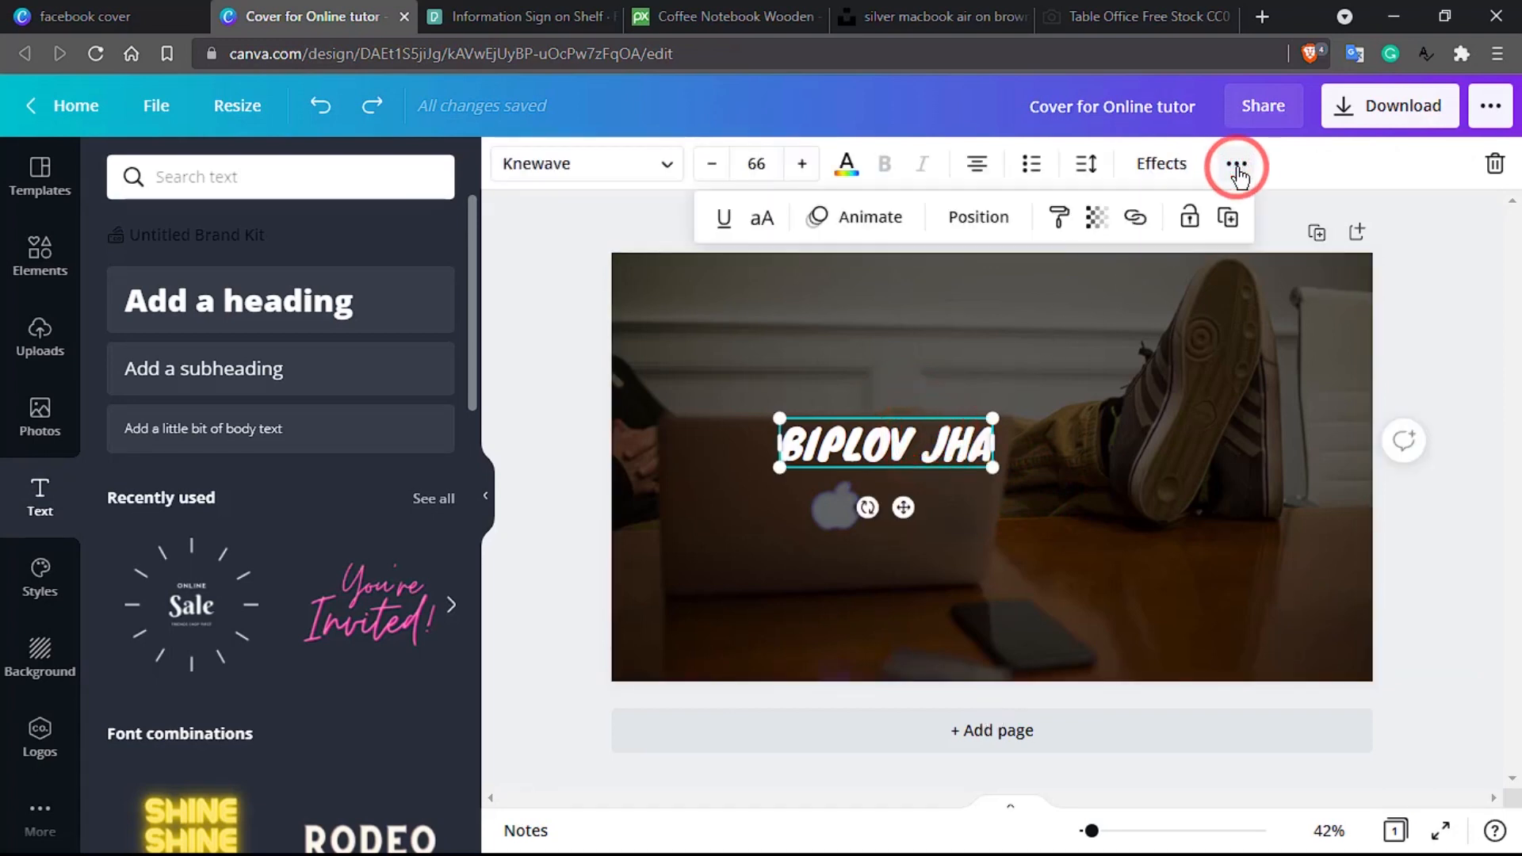
{"action": "left_click", "coordinate": [975, 222]}
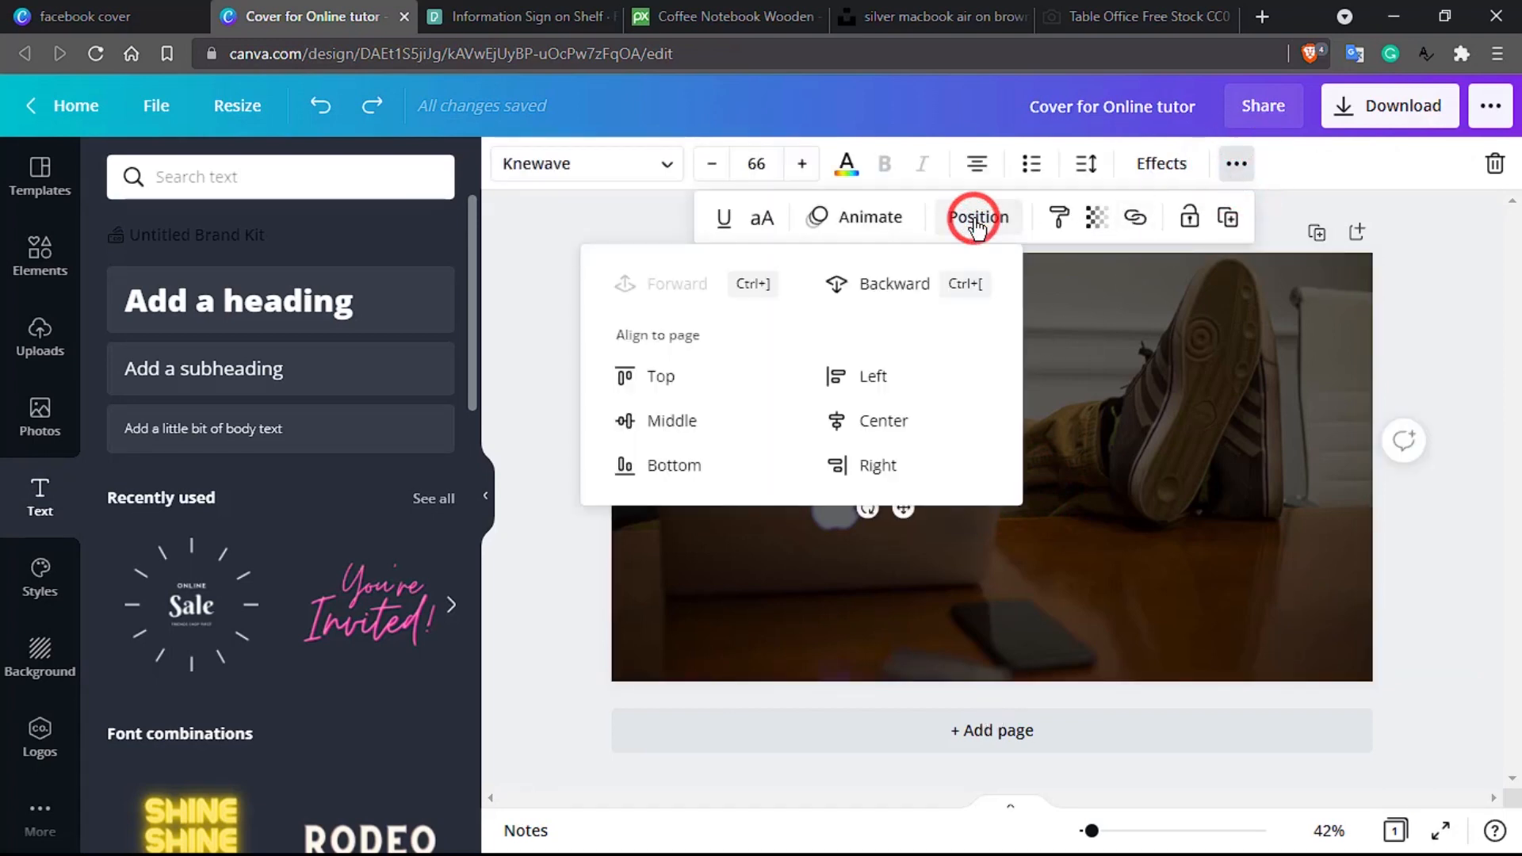
{"action": "left_click", "coordinate": [707, 416]}
{"action": "left_click", "coordinate": [844, 420]}
{"action": "left_click", "coordinate": [1124, 404]}
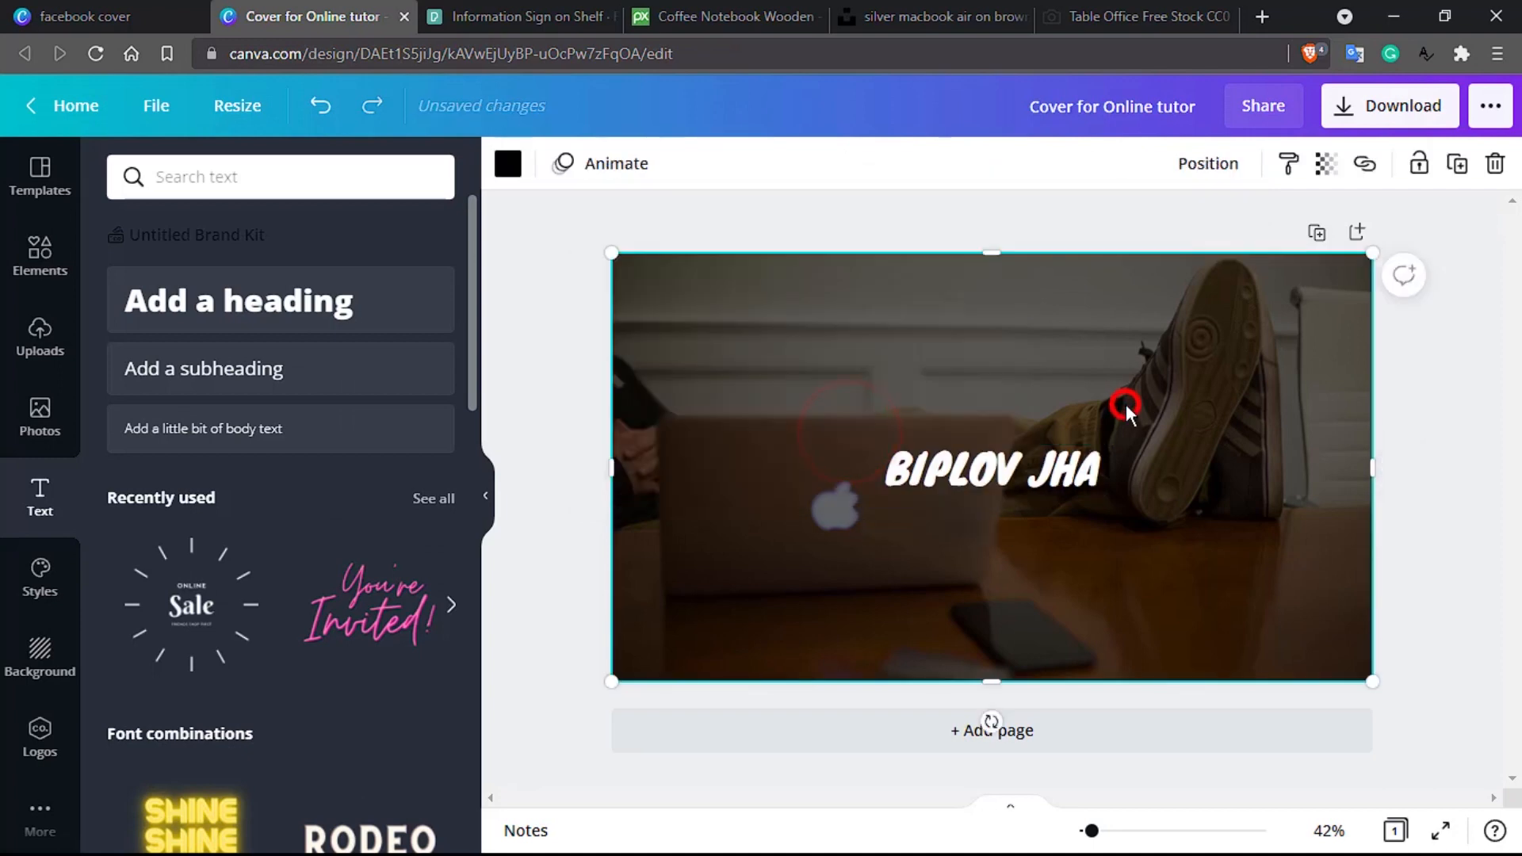
{"action": "left_click", "coordinate": [942, 469]}
{"action": "double_click", "coordinate": [942, 470]}
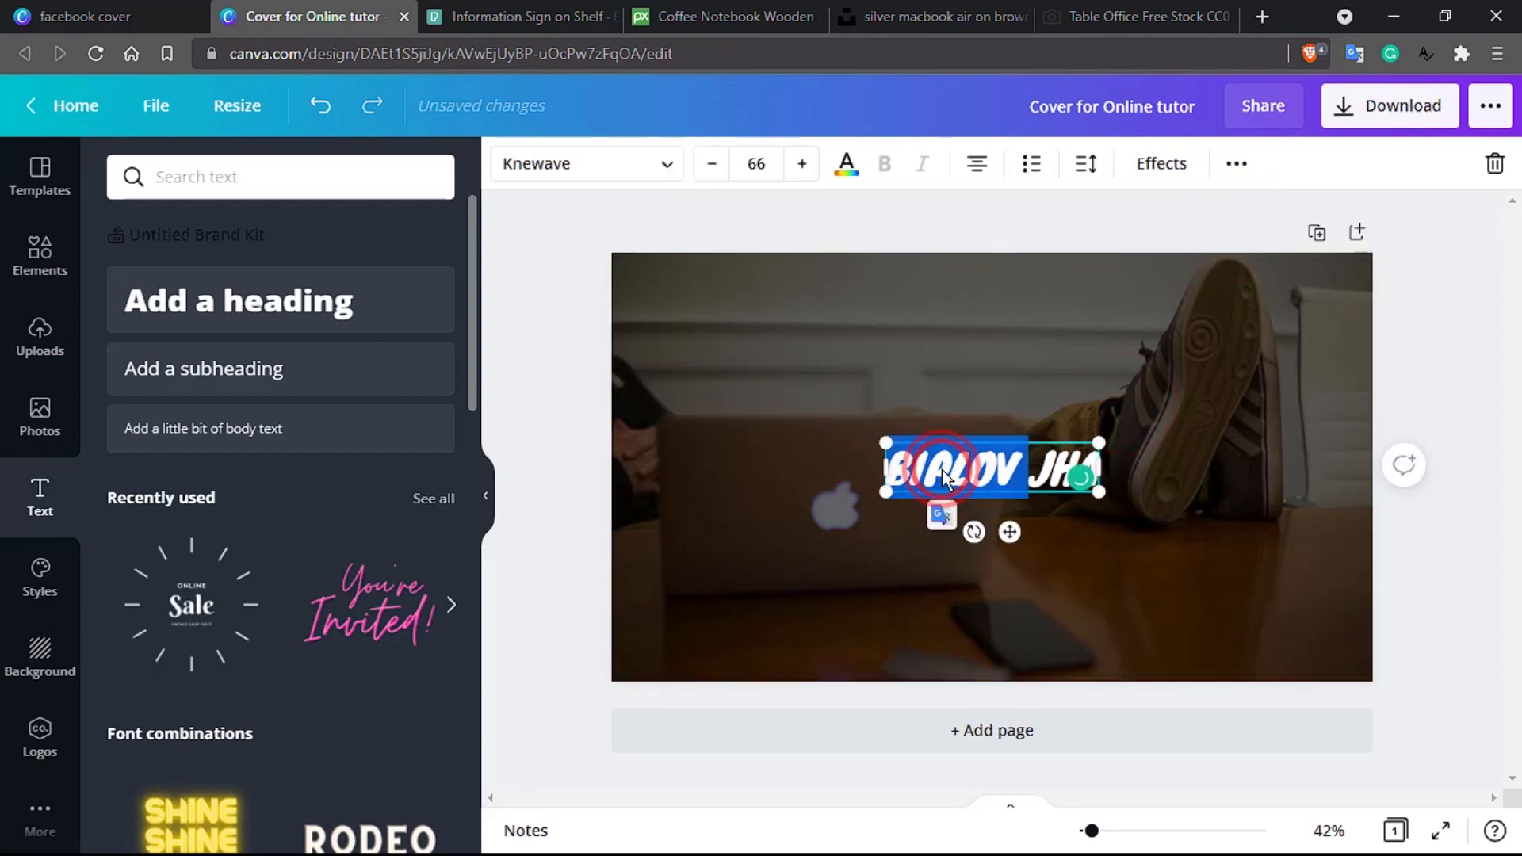
Step: Try brown, pale beige and dark brown text colours on the word BIPLOV
{"action": "left_click", "coordinate": [845, 165]}
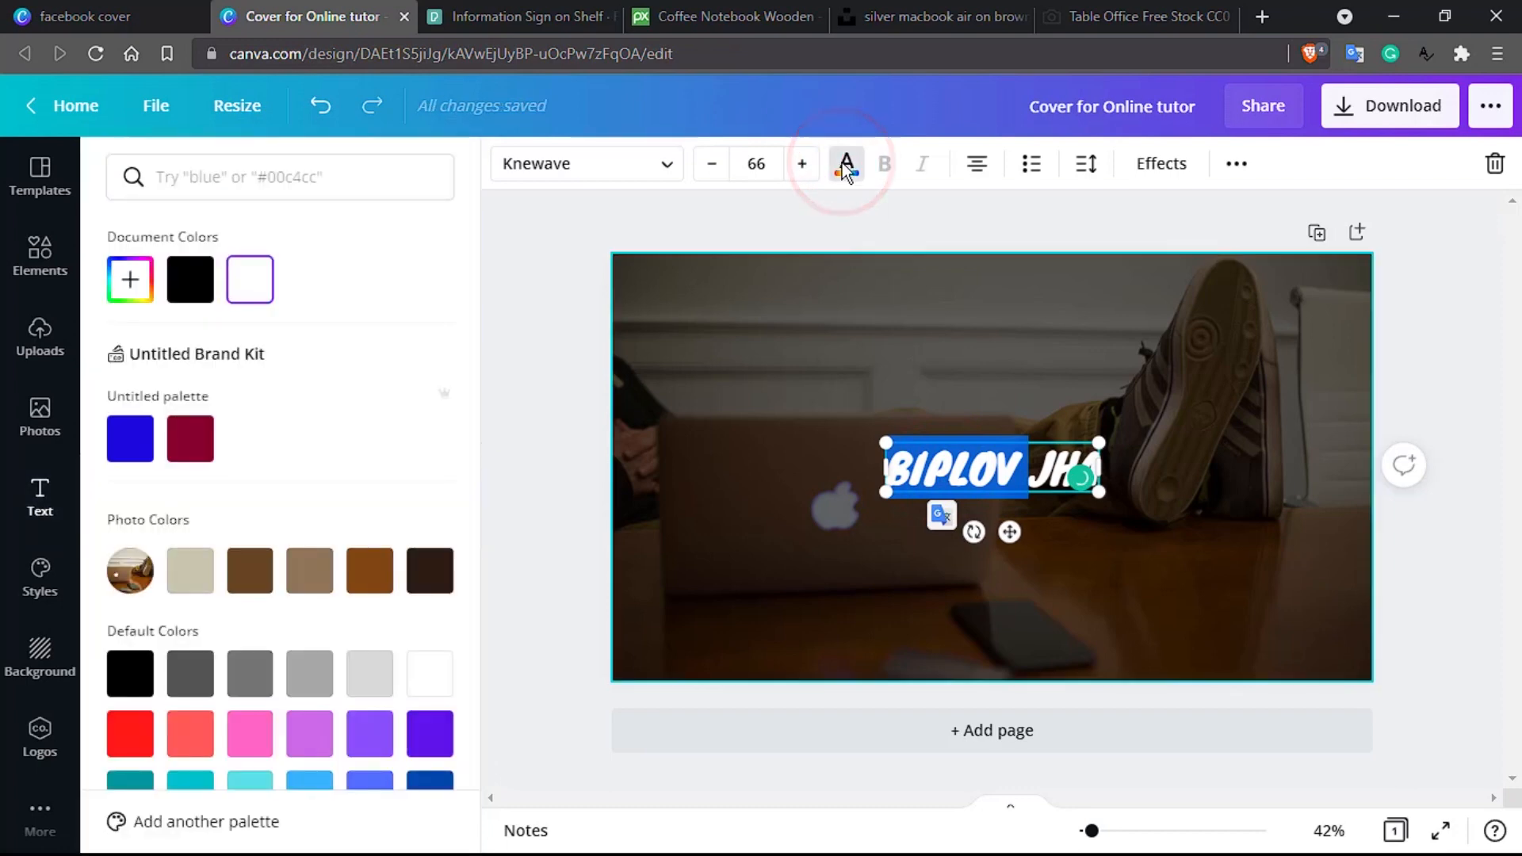
{"action": "left_click", "coordinate": [260, 585]}
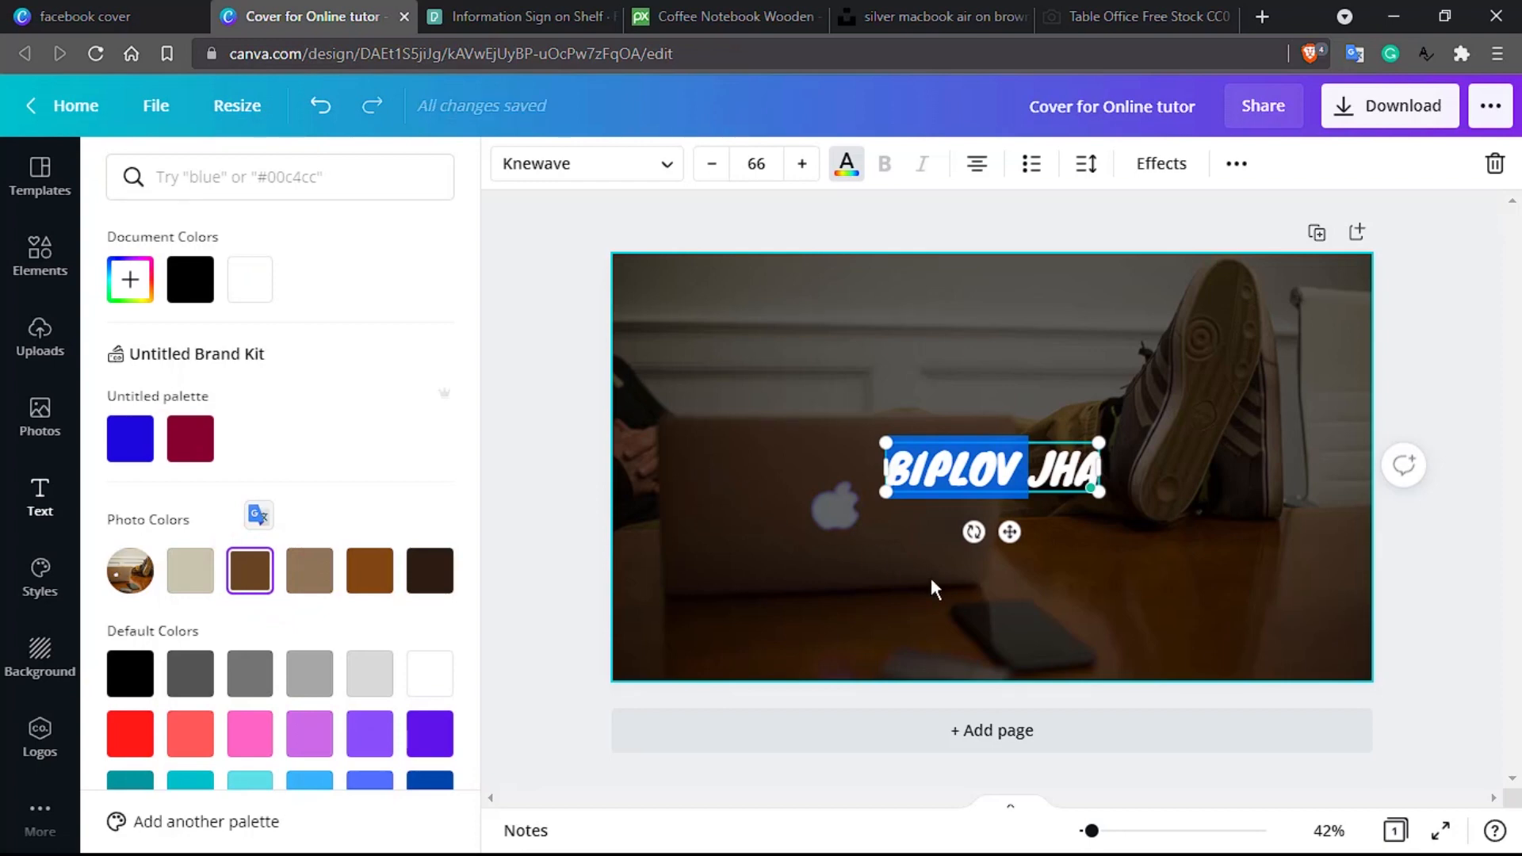
{"action": "left_click", "coordinate": [963, 464]}
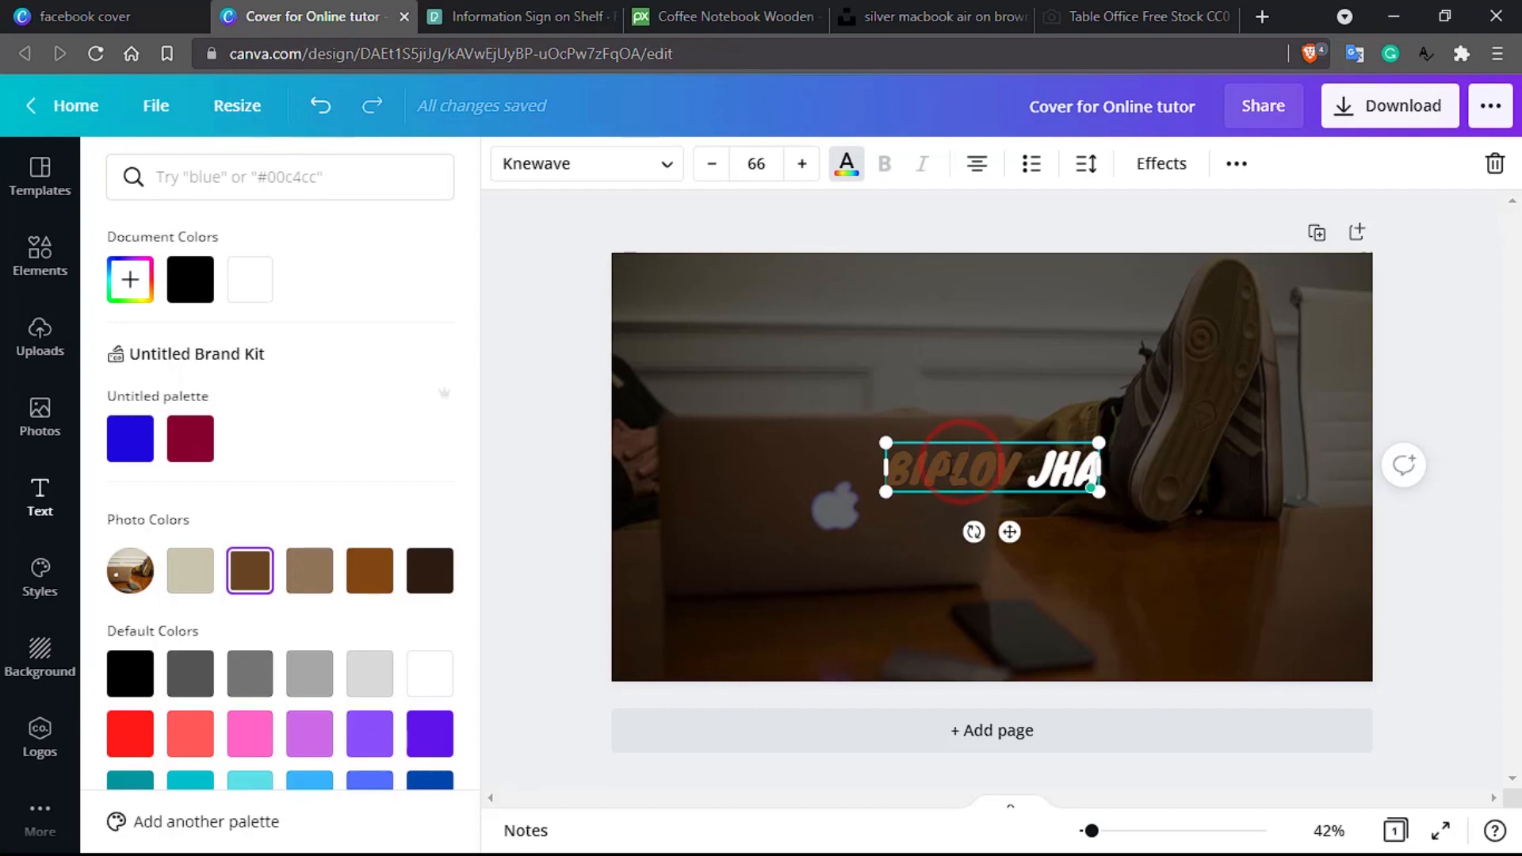
{"action": "double_click", "coordinate": [948, 466]}
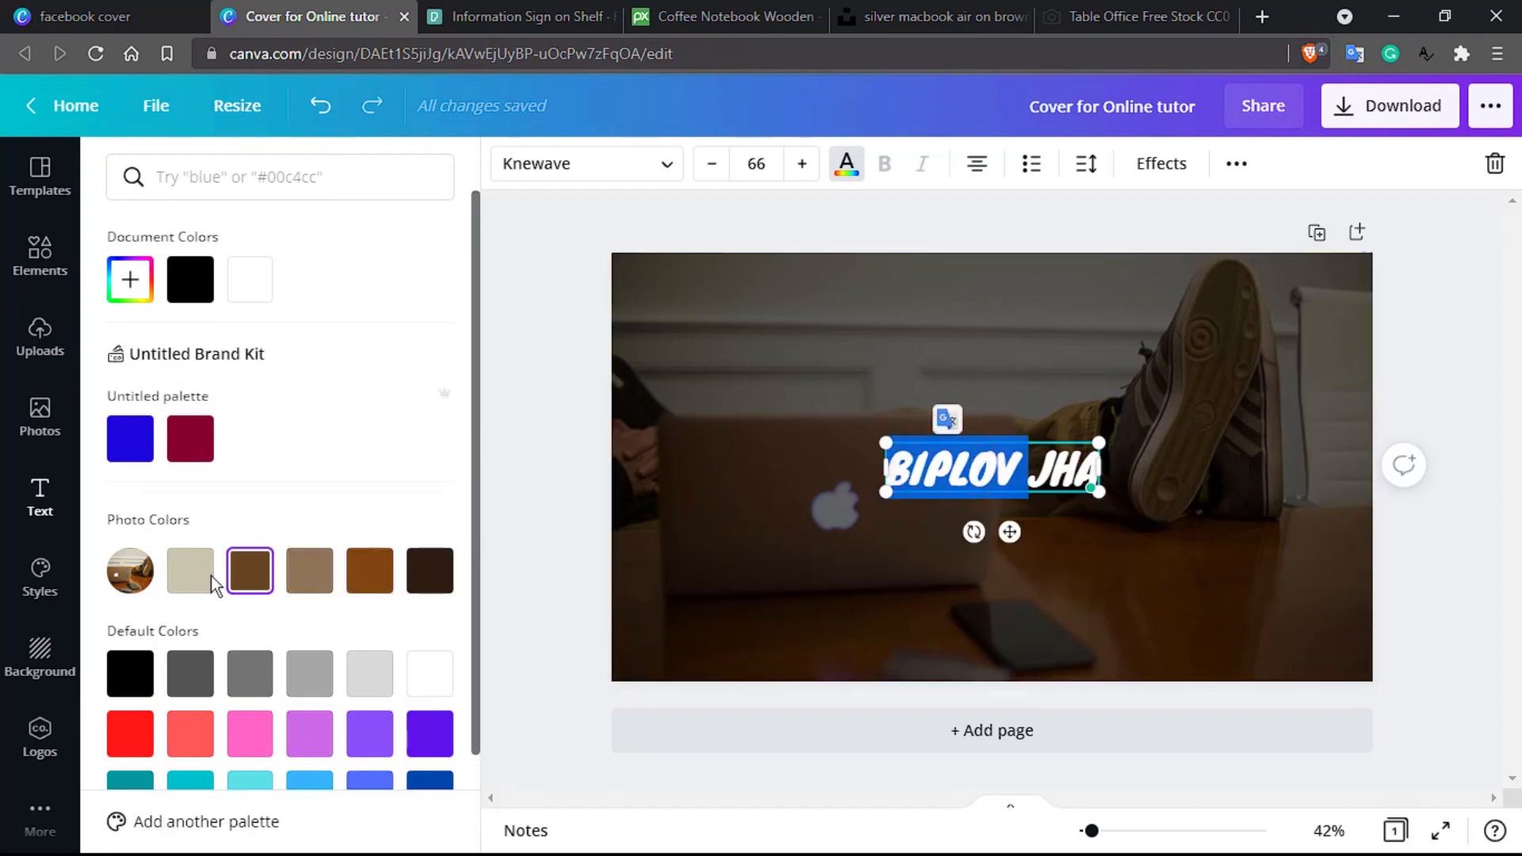
{"action": "left_click", "coordinate": [190, 571]}
{"action": "left_click", "coordinate": [786, 568]}
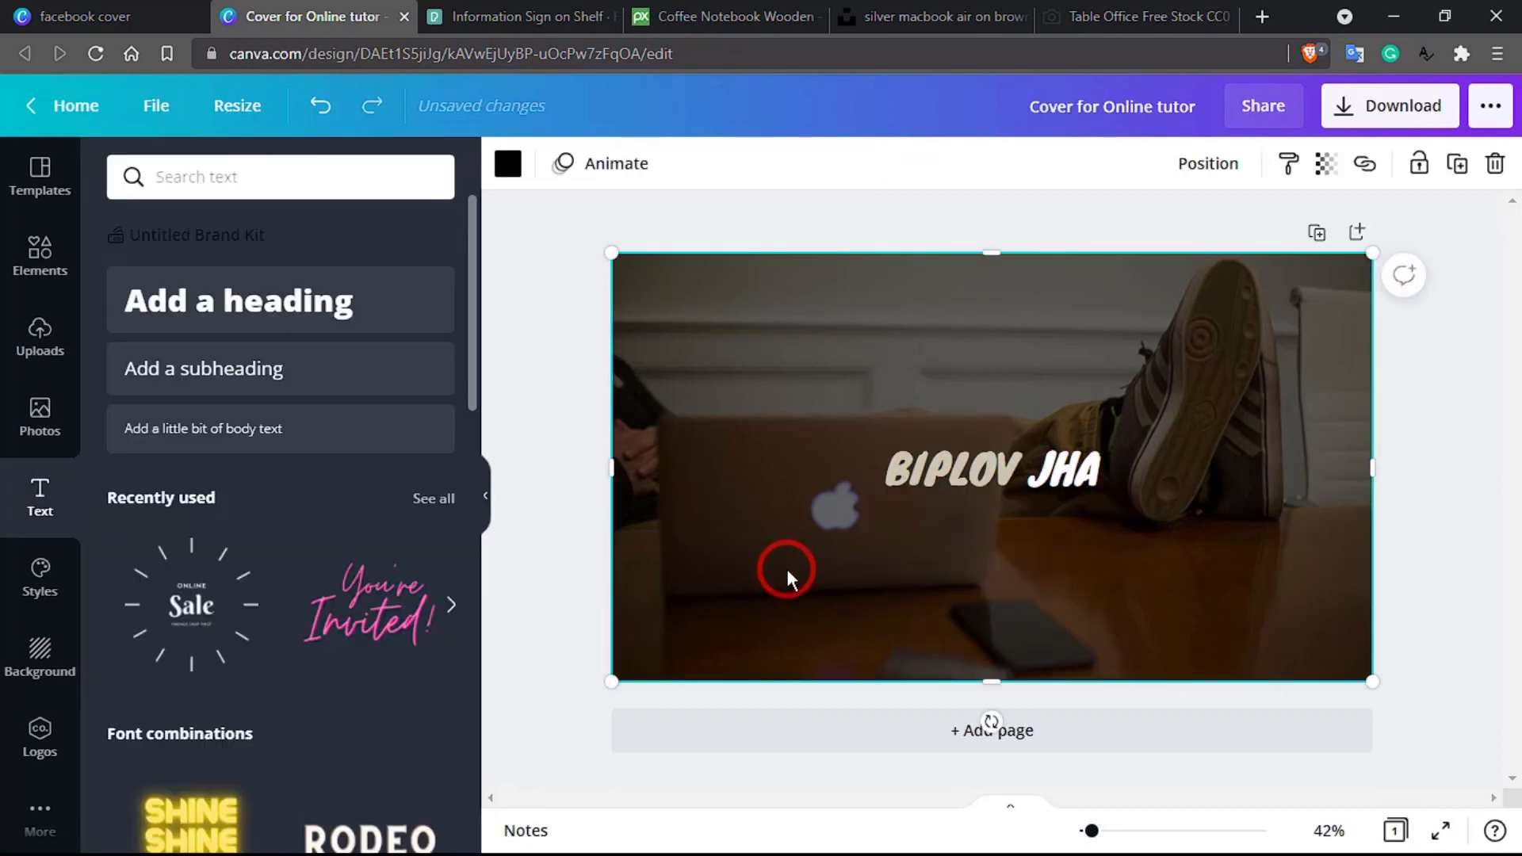
{"action": "left_click", "coordinate": [941, 472]}
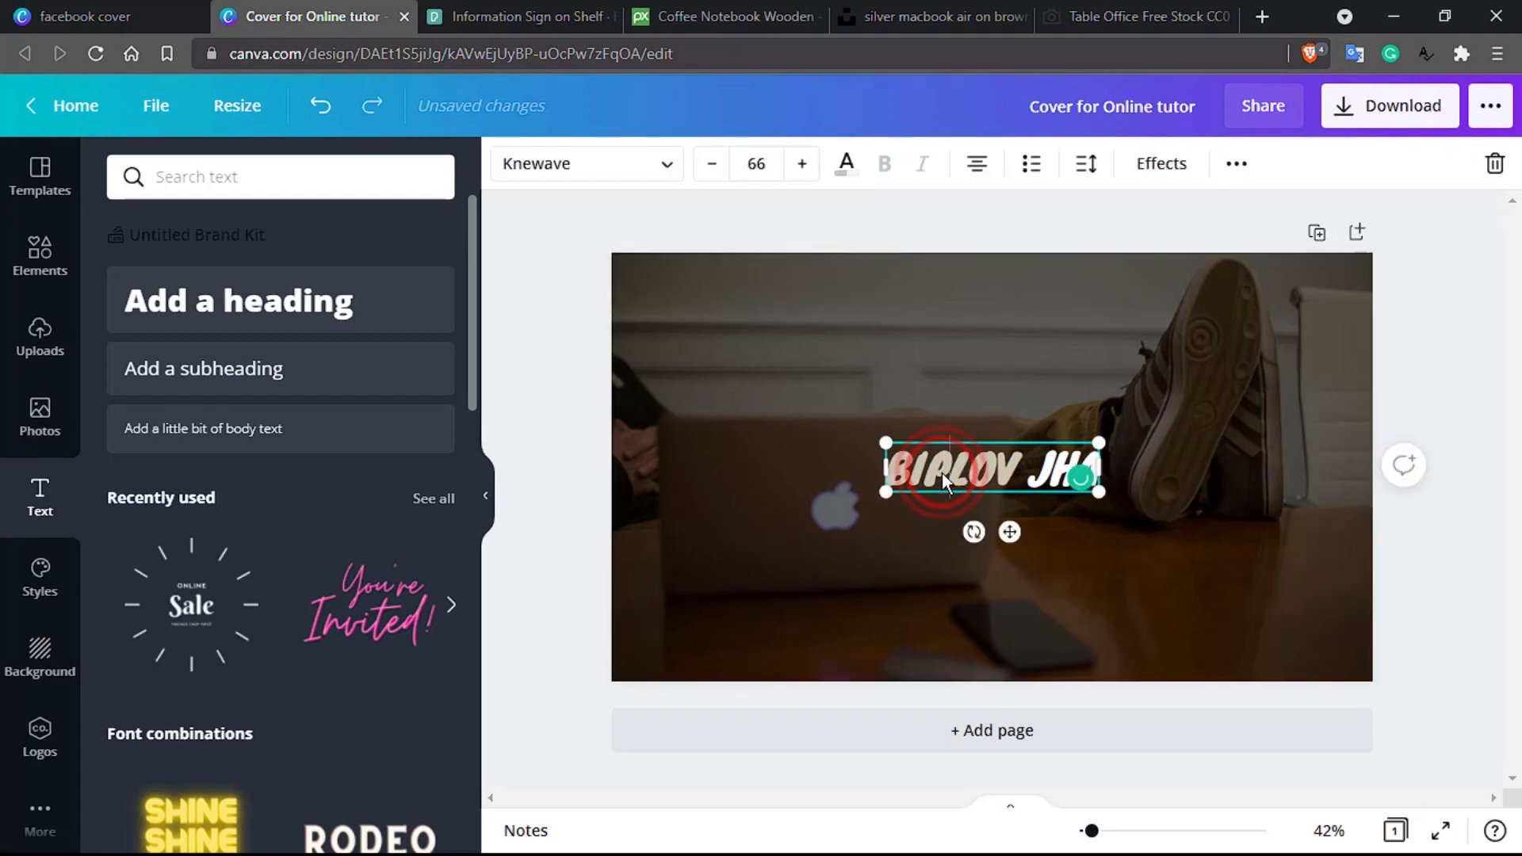
{"action": "double_click", "coordinate": [942, 472]}
{"action": "left_click", "coordinate": [847, 165]}
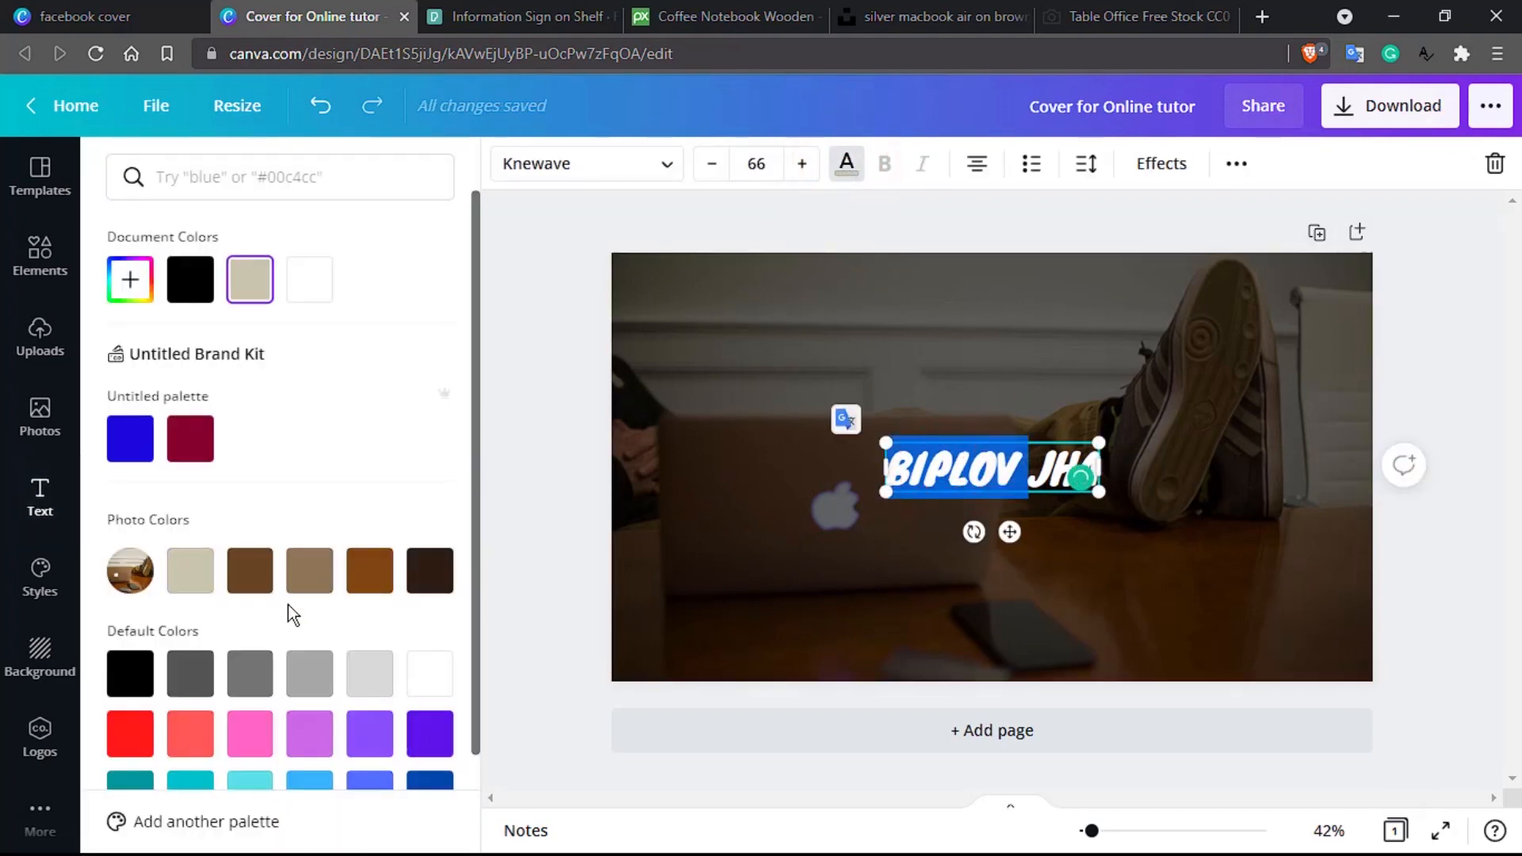
{"action": "left_click", "coordinate": [429, 571]}
{"action": "left_click", "coordinate": [849, 559]}
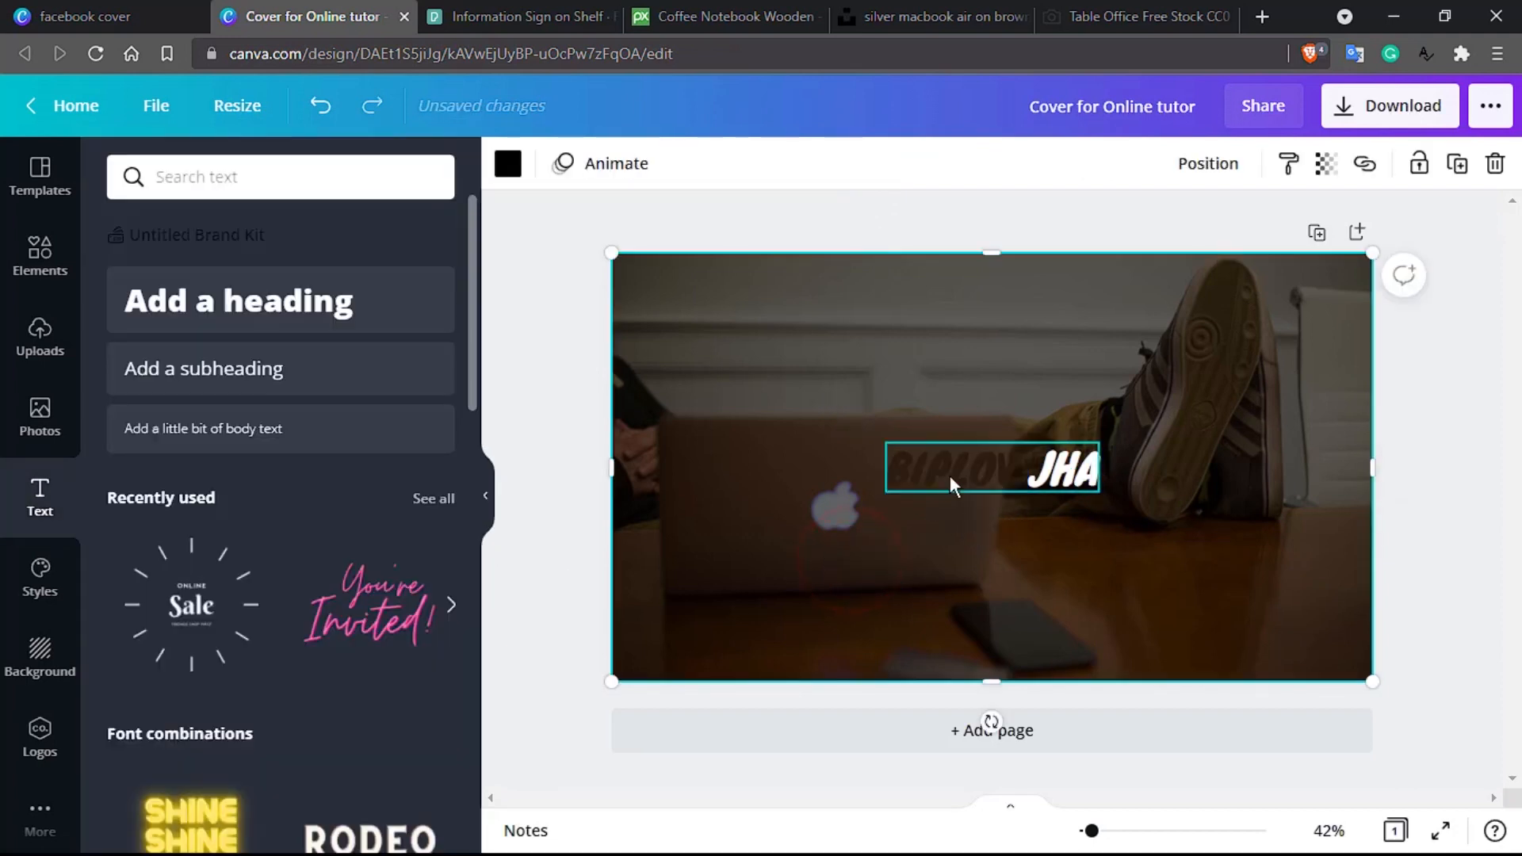
Step: Try light blue on BIPLOV, then settle on yellow
{"action": "left_click", "coordinate": [949, 476]}
{"action": "left_click", "coordinate": [950, 475]}
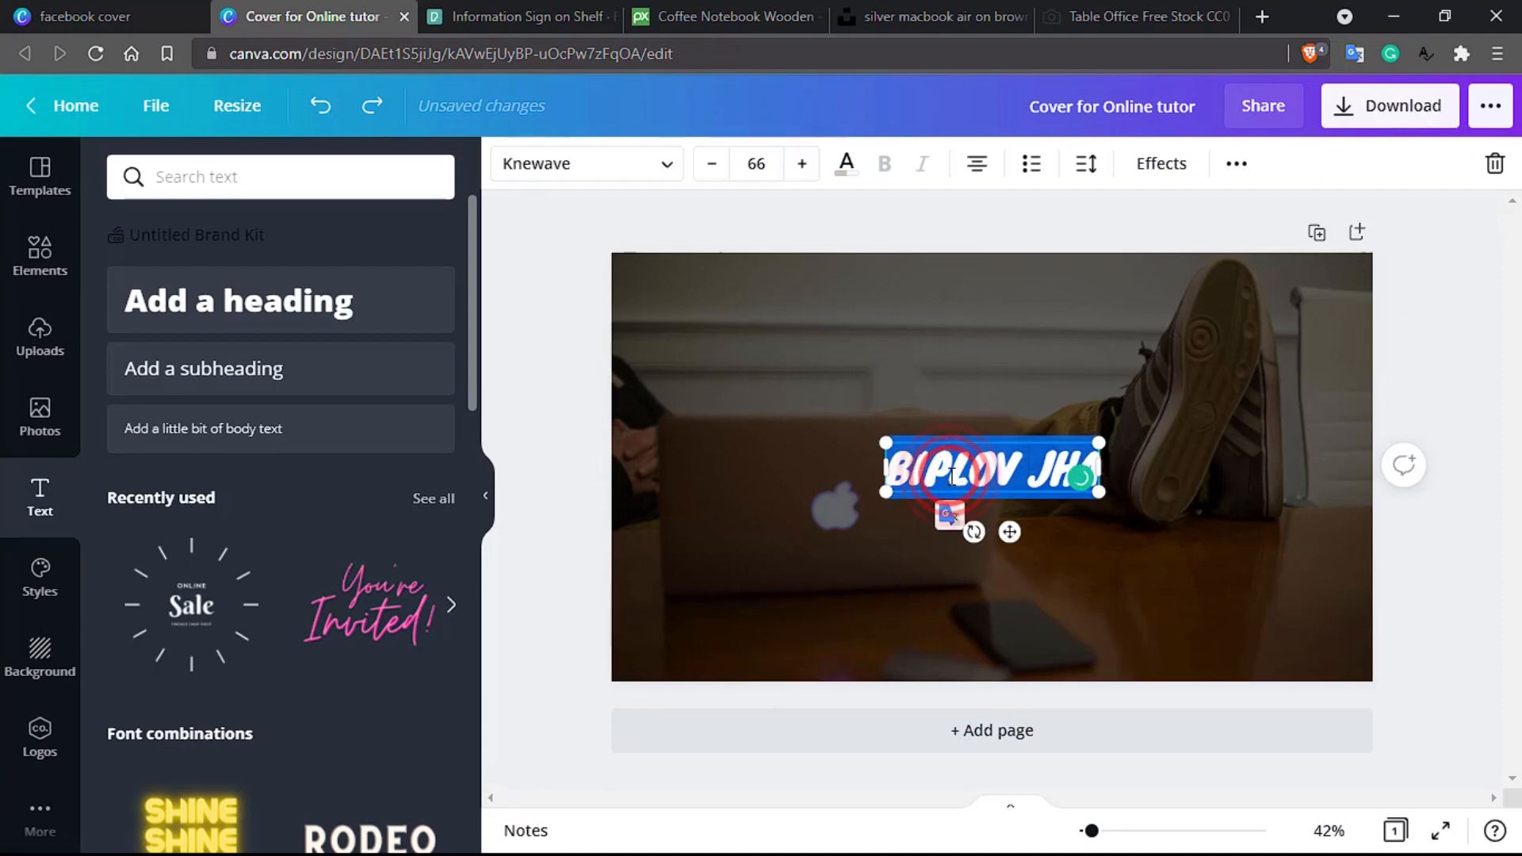
{"action": "left_click", "coordinate": [950, 475]}
{"action": "double_click", "coordinate": [949, 475]}
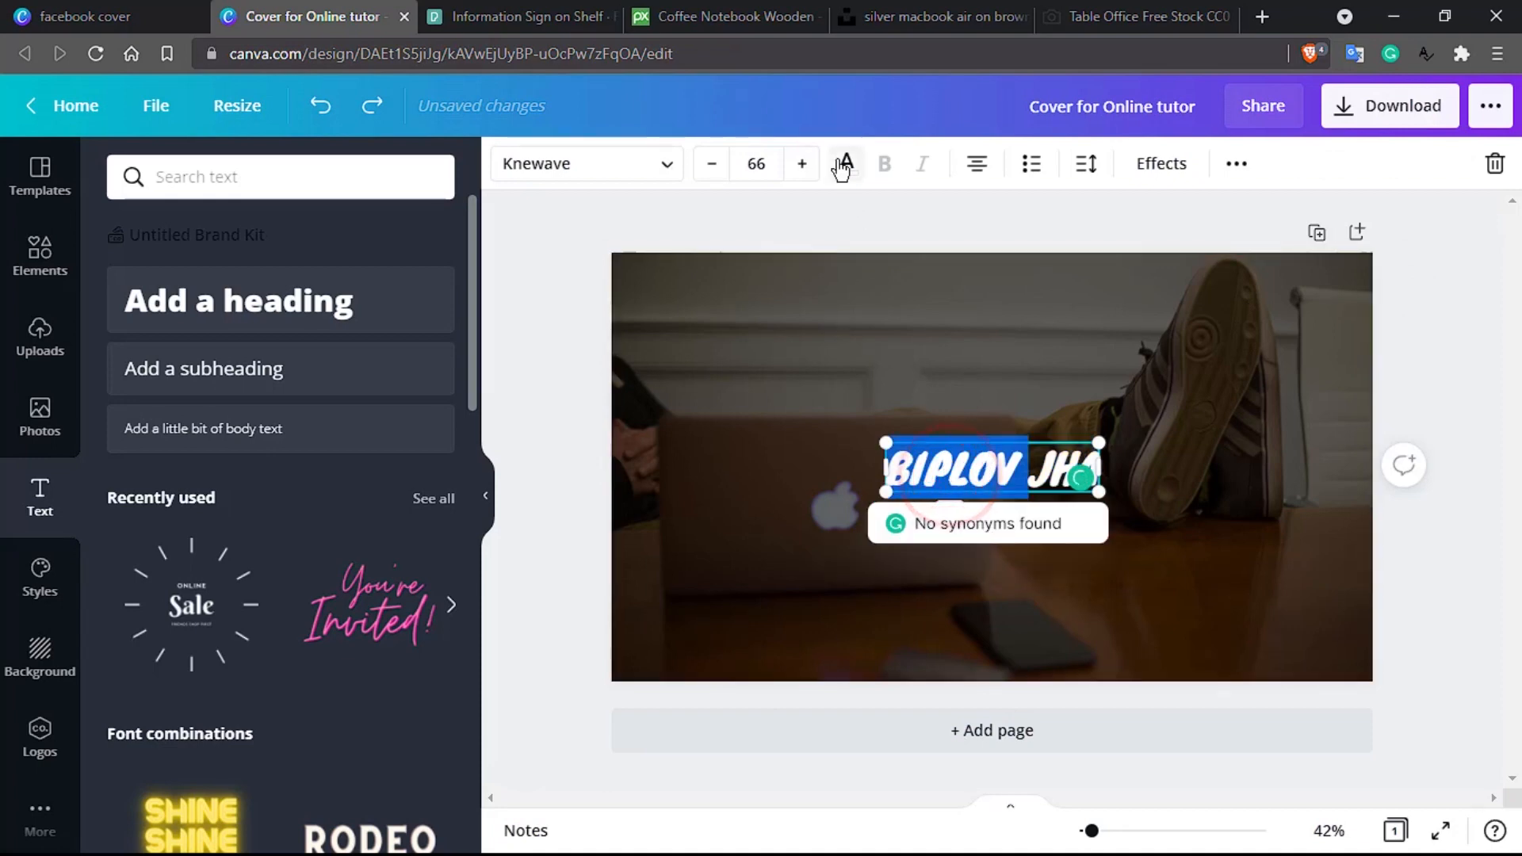
{"action": "left_click", "coordinate": [846, 163]}
{"action": "scroll", "coordinate": [307, 626], "scroll_direction": "down", "scroll_amount": 2}
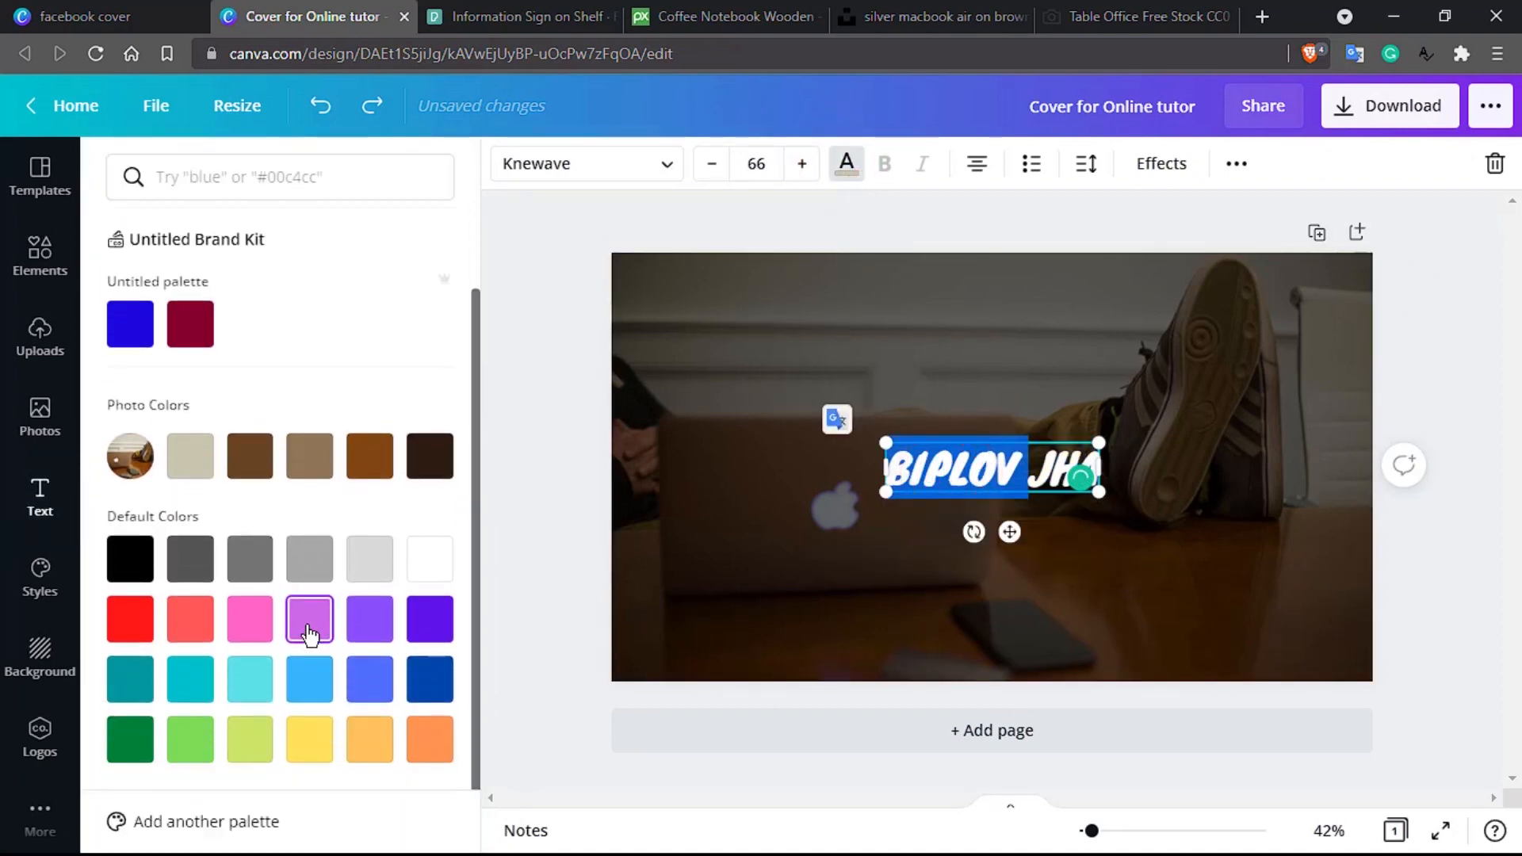
{"action": "left_click", "coordinate": [315, 723]}
{"action": "left_click", "coordinate": [318, 698]}
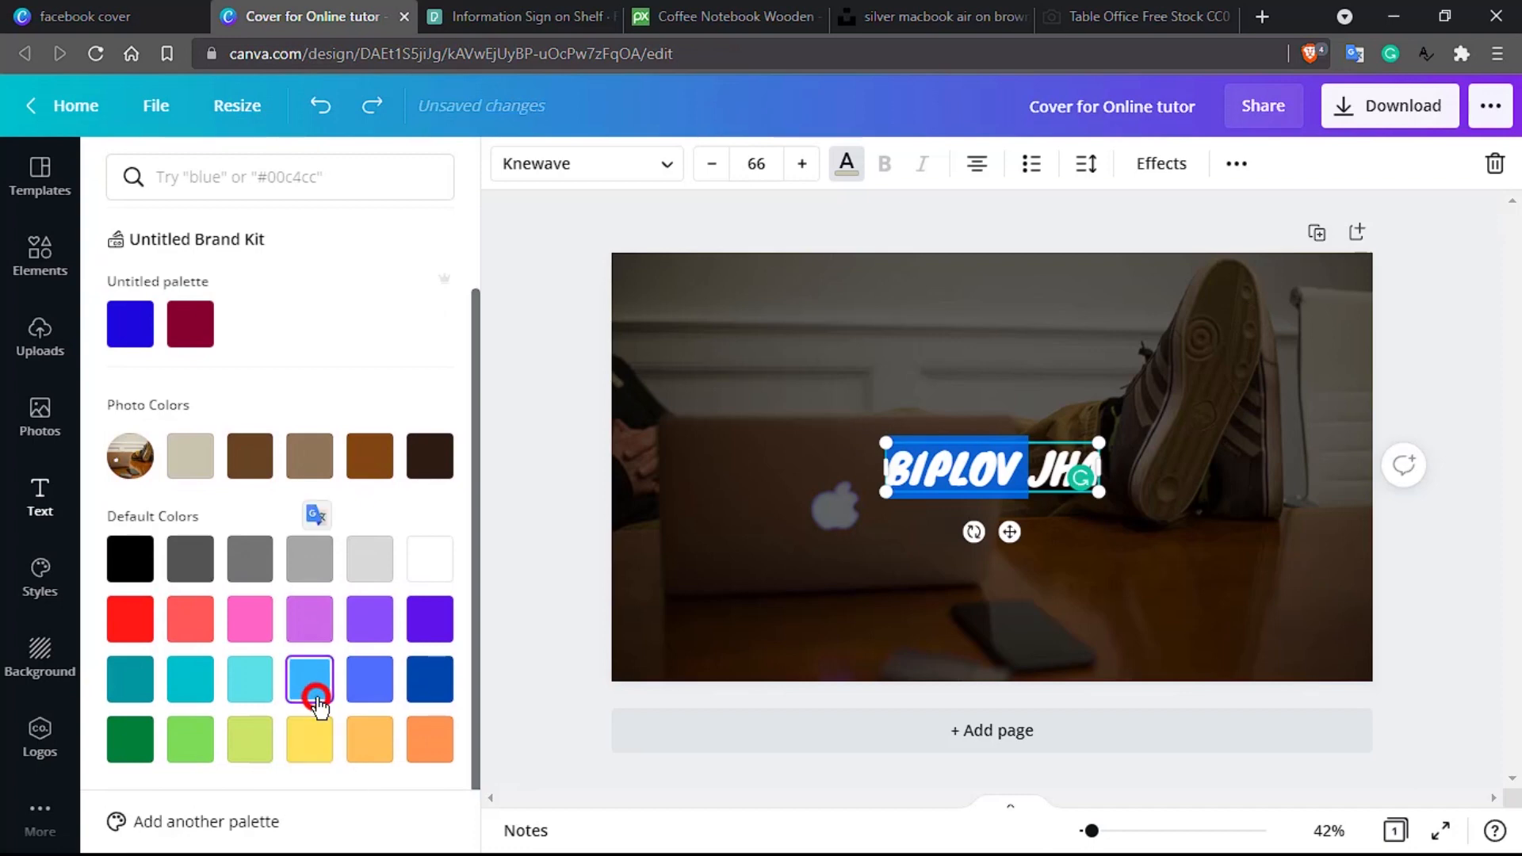
{"action": "left_click", "coordinate": [747, 621]}
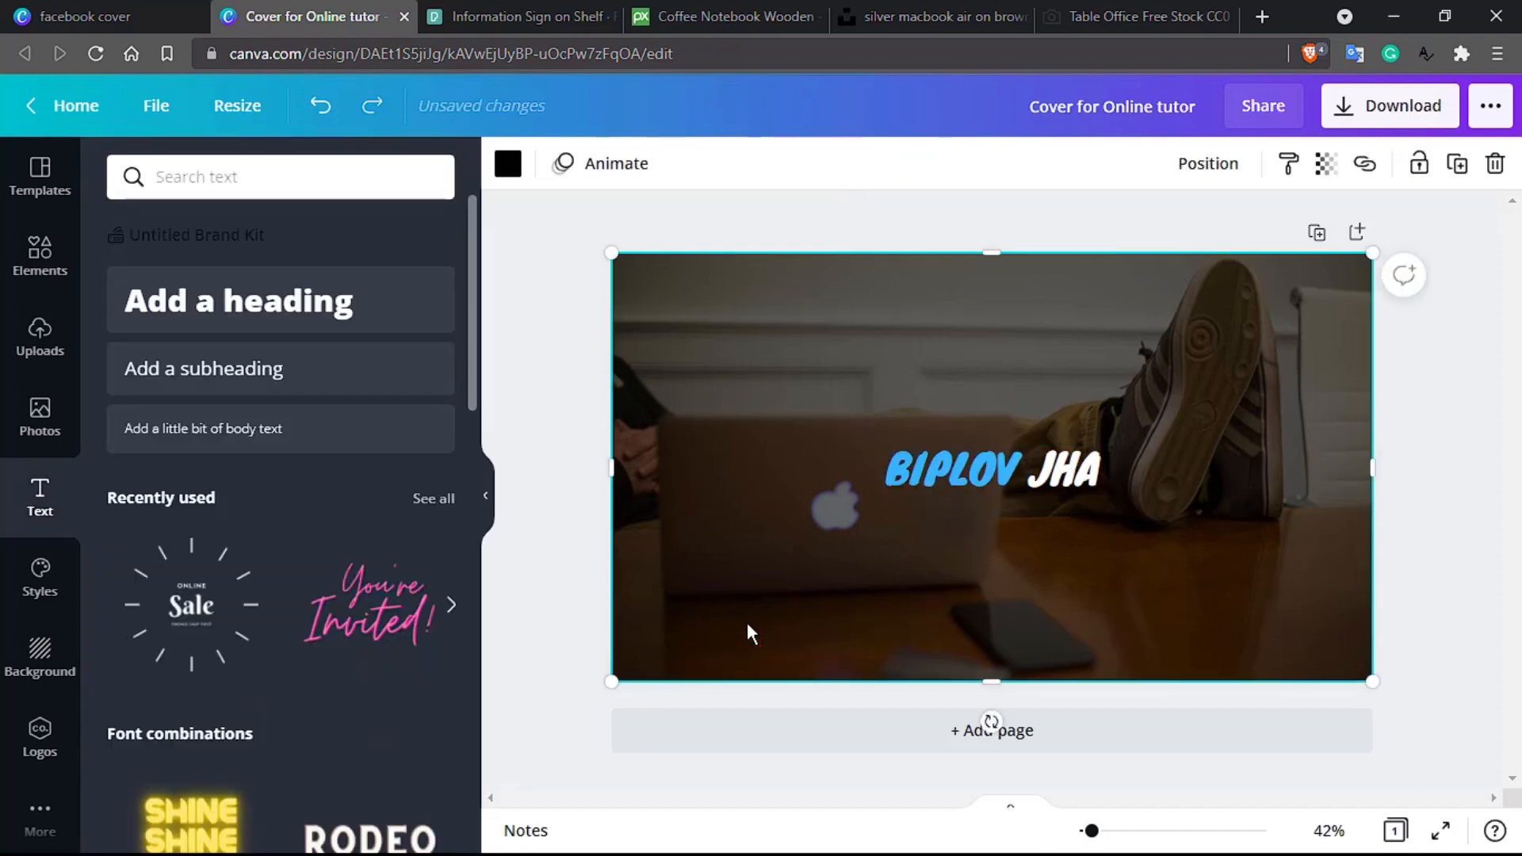
{"action": "left_click", "coordinate": [935, 468]}
{"action": "double_click", "coordinate": [936, 467]}
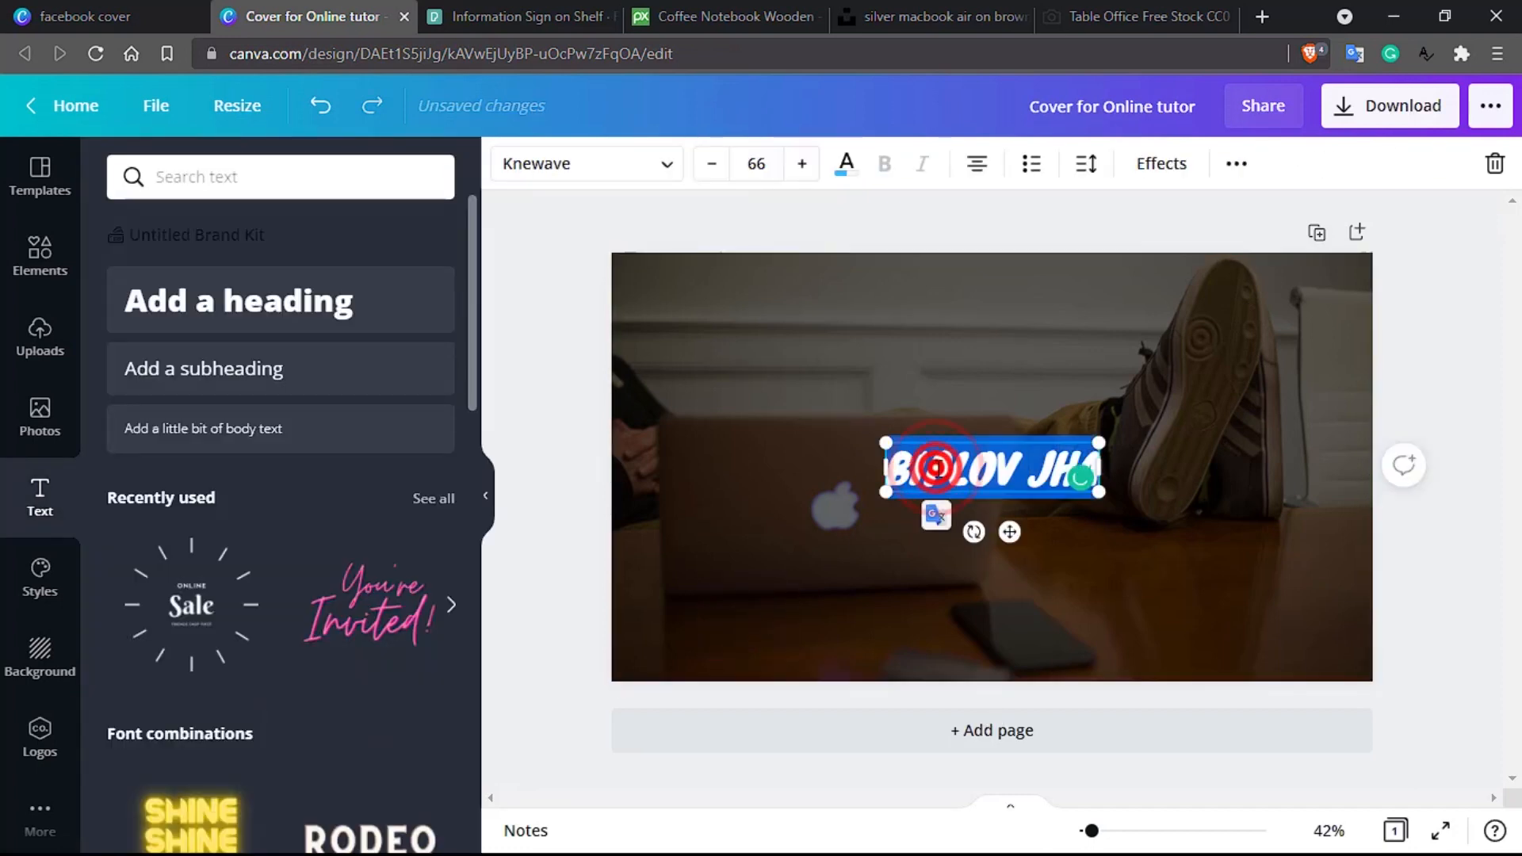
{"action": "double_click", "coordinate": [935, 467]}
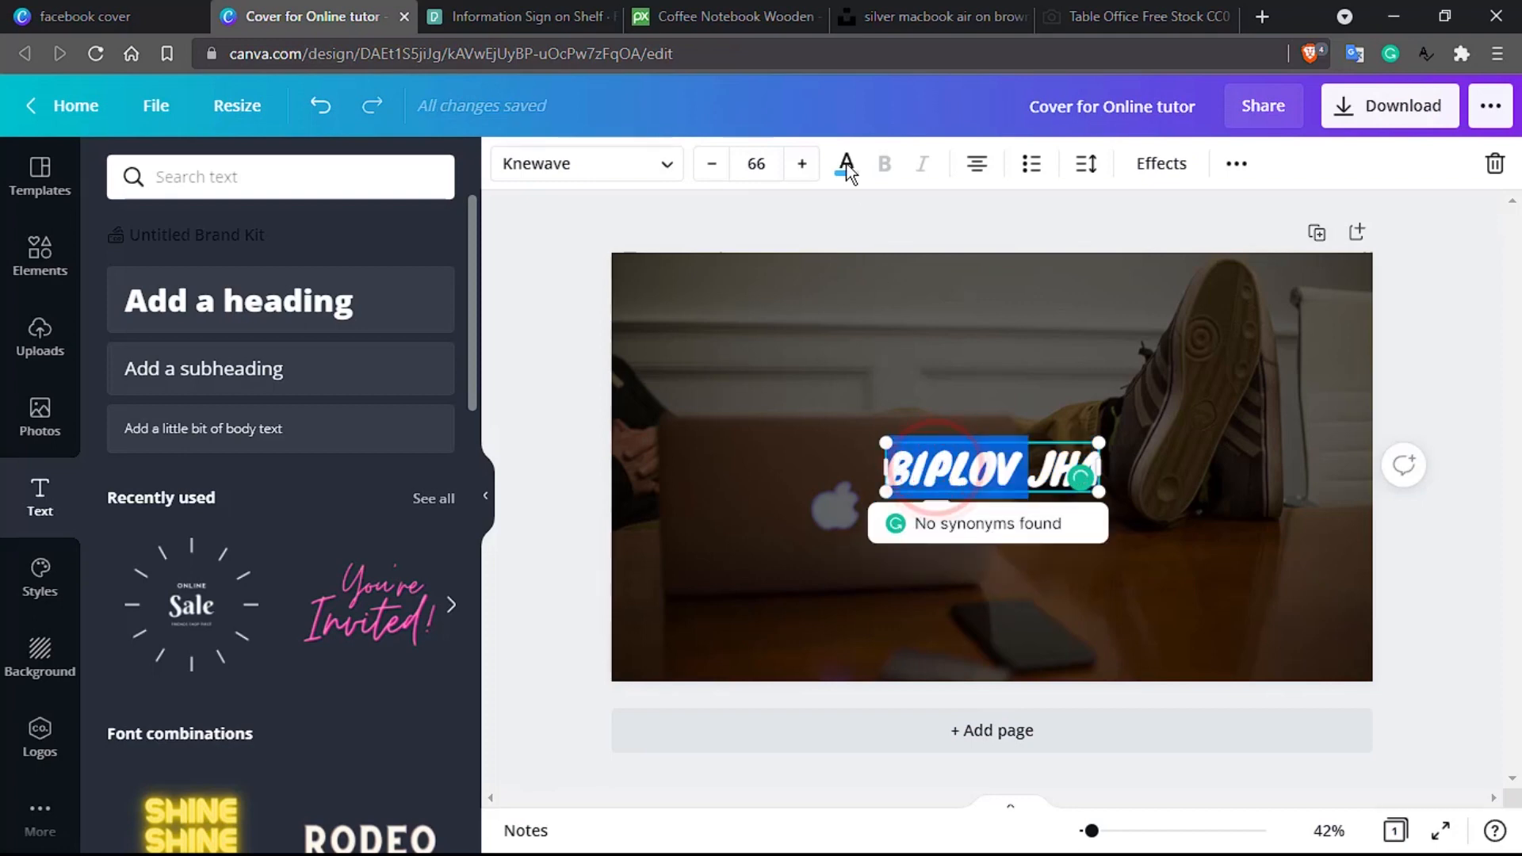
{"action": "left_click", "coordinate": [846, 167]}
{"action": "scroll", "coordinate": [412, 491], "scroll_direction": "down", "scroll_amount": 1}
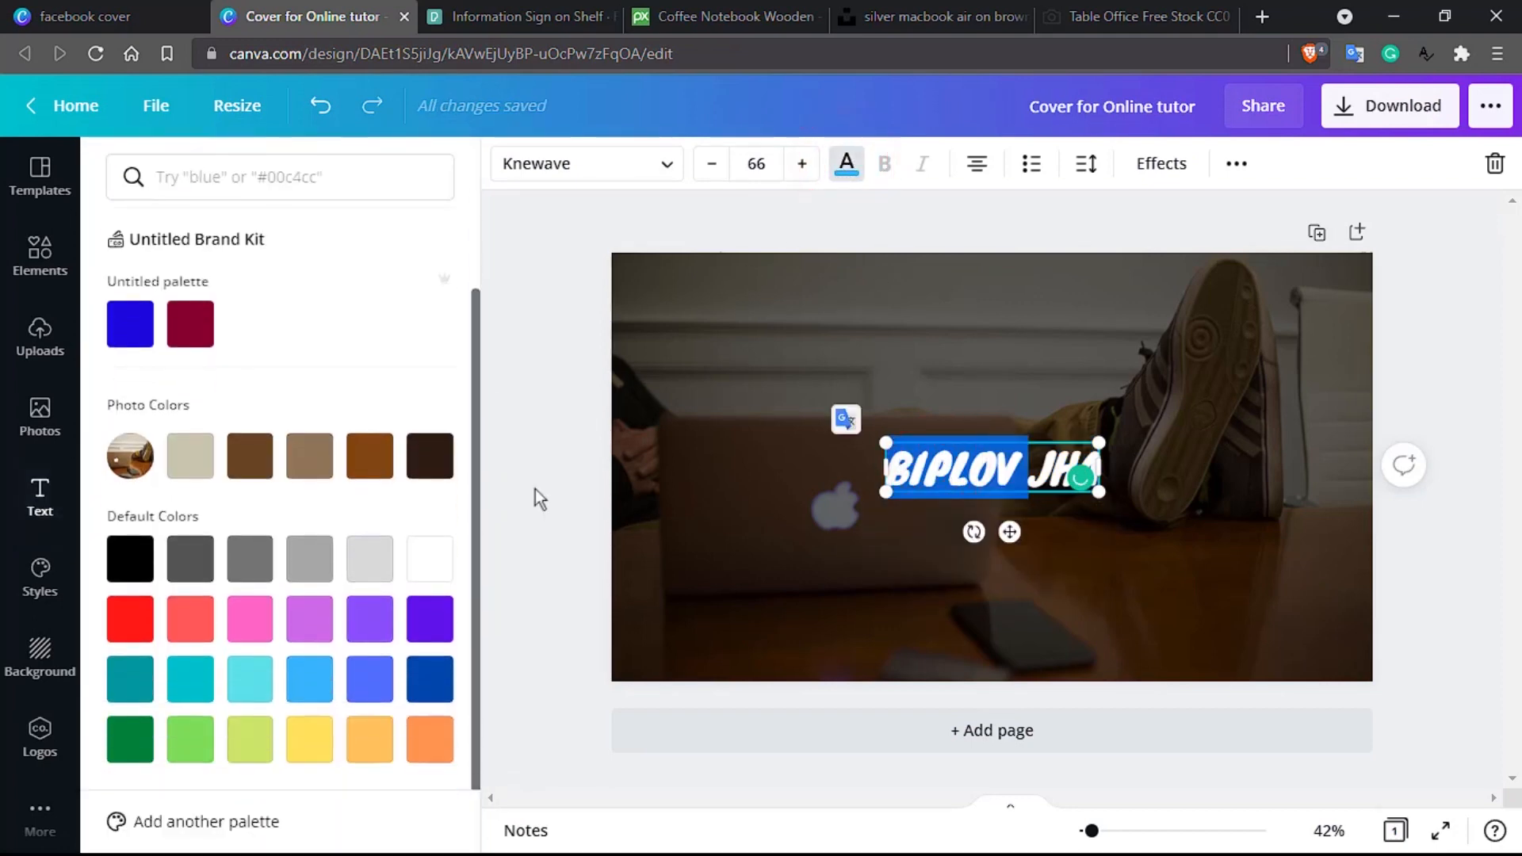
{"action": "left_click", "coordinate": [298, 744]}
{"action": "left_click", "coordinate": [761, 603]}
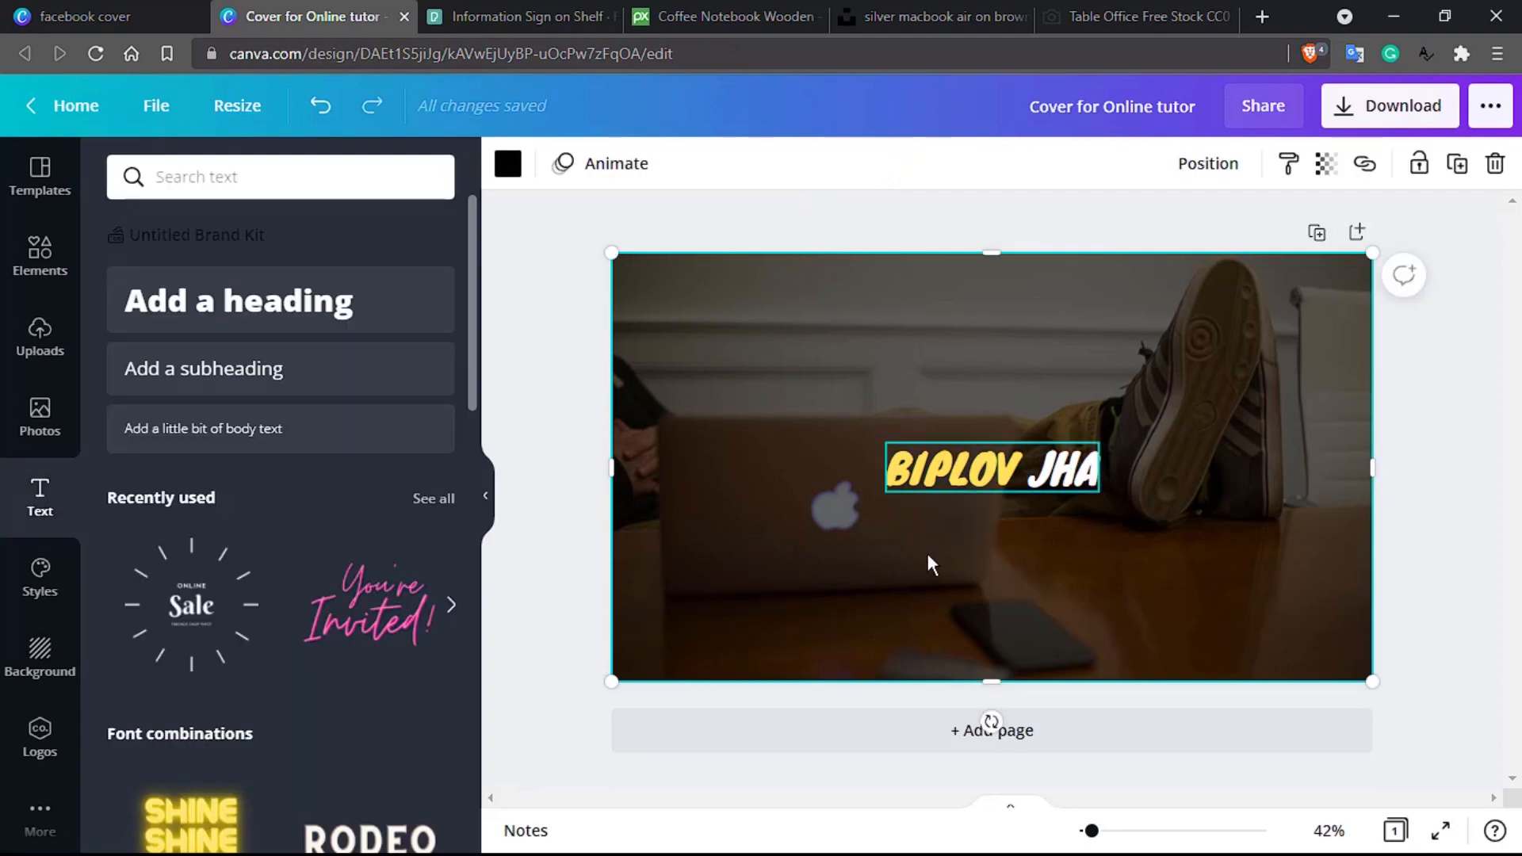
{"action": "left_click", "coordinate": [959, 466]}
{"action": "left_click", "coordinate": [959, 466]}
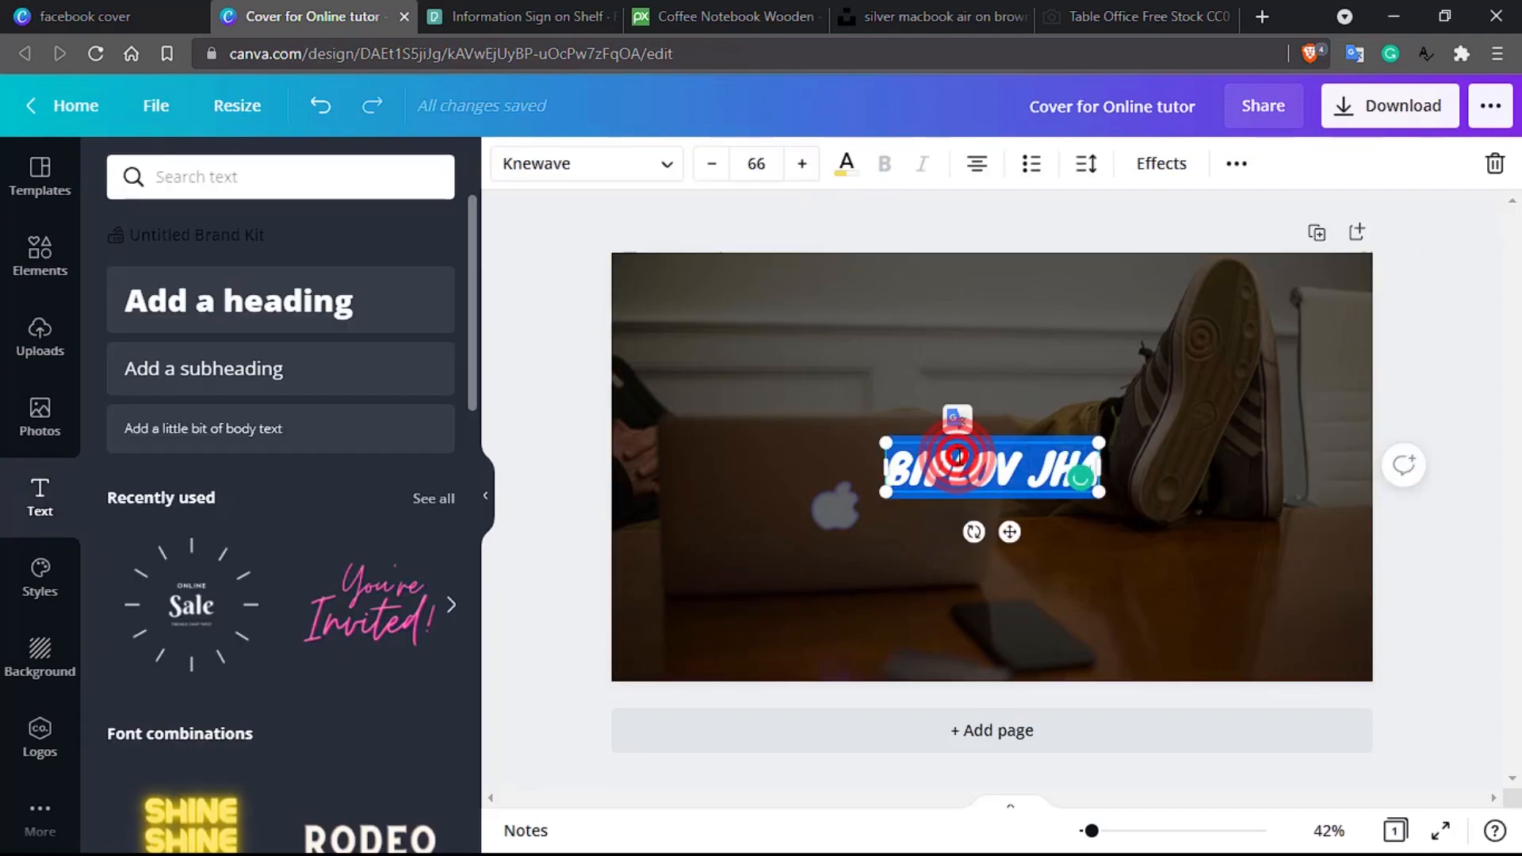
{"action": "left_click", "coordinate": [805, 165]}
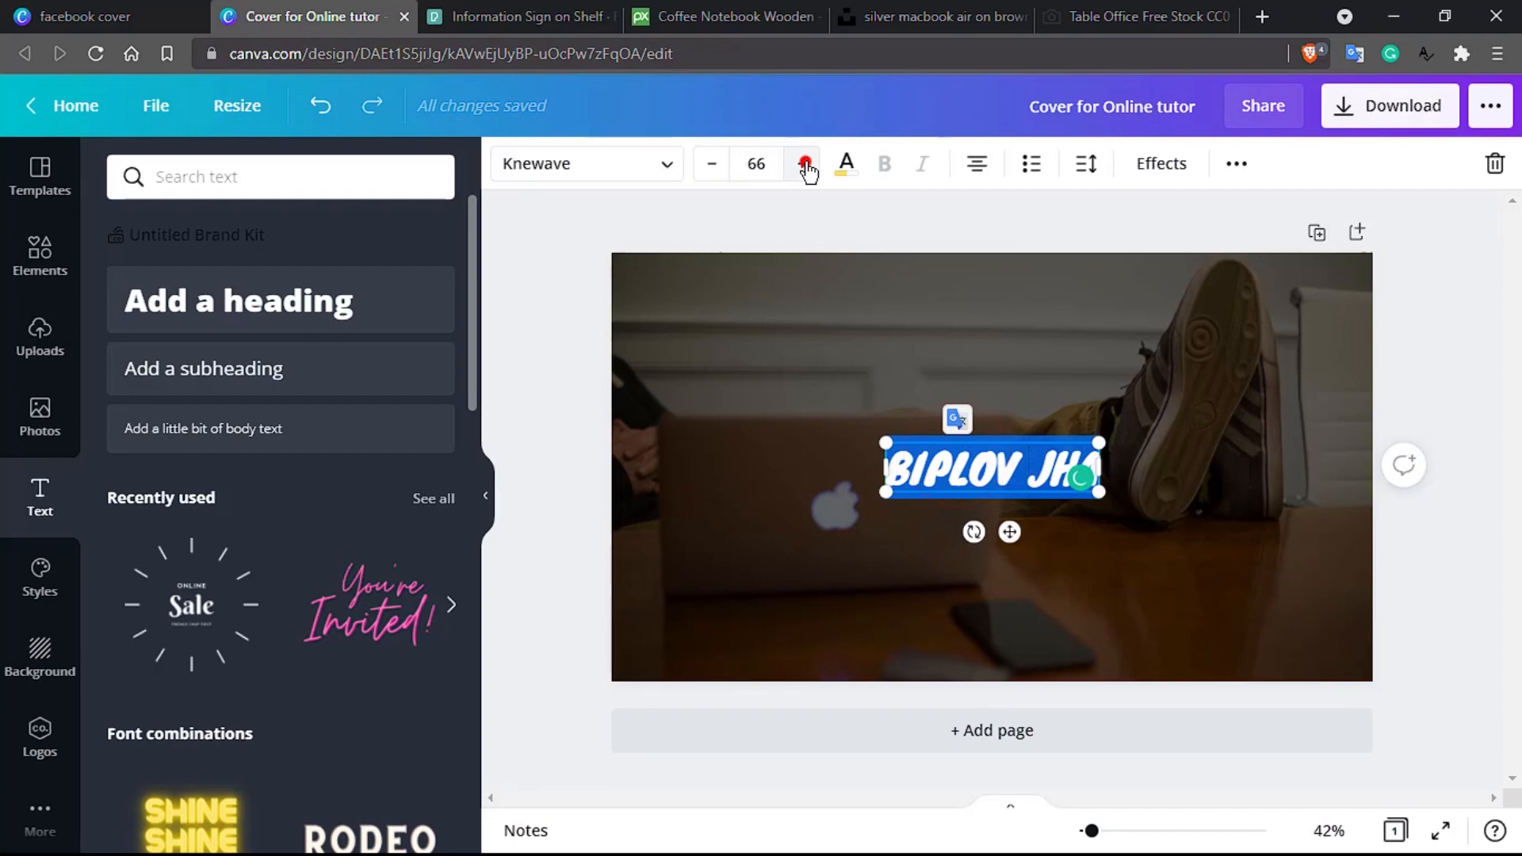
{"action": "left_click", "coordinate": [761, 164]}
{"action": "scroll", "coordinate": [797, 404], "scroll_direction": "down", "scroll_amount": 5}
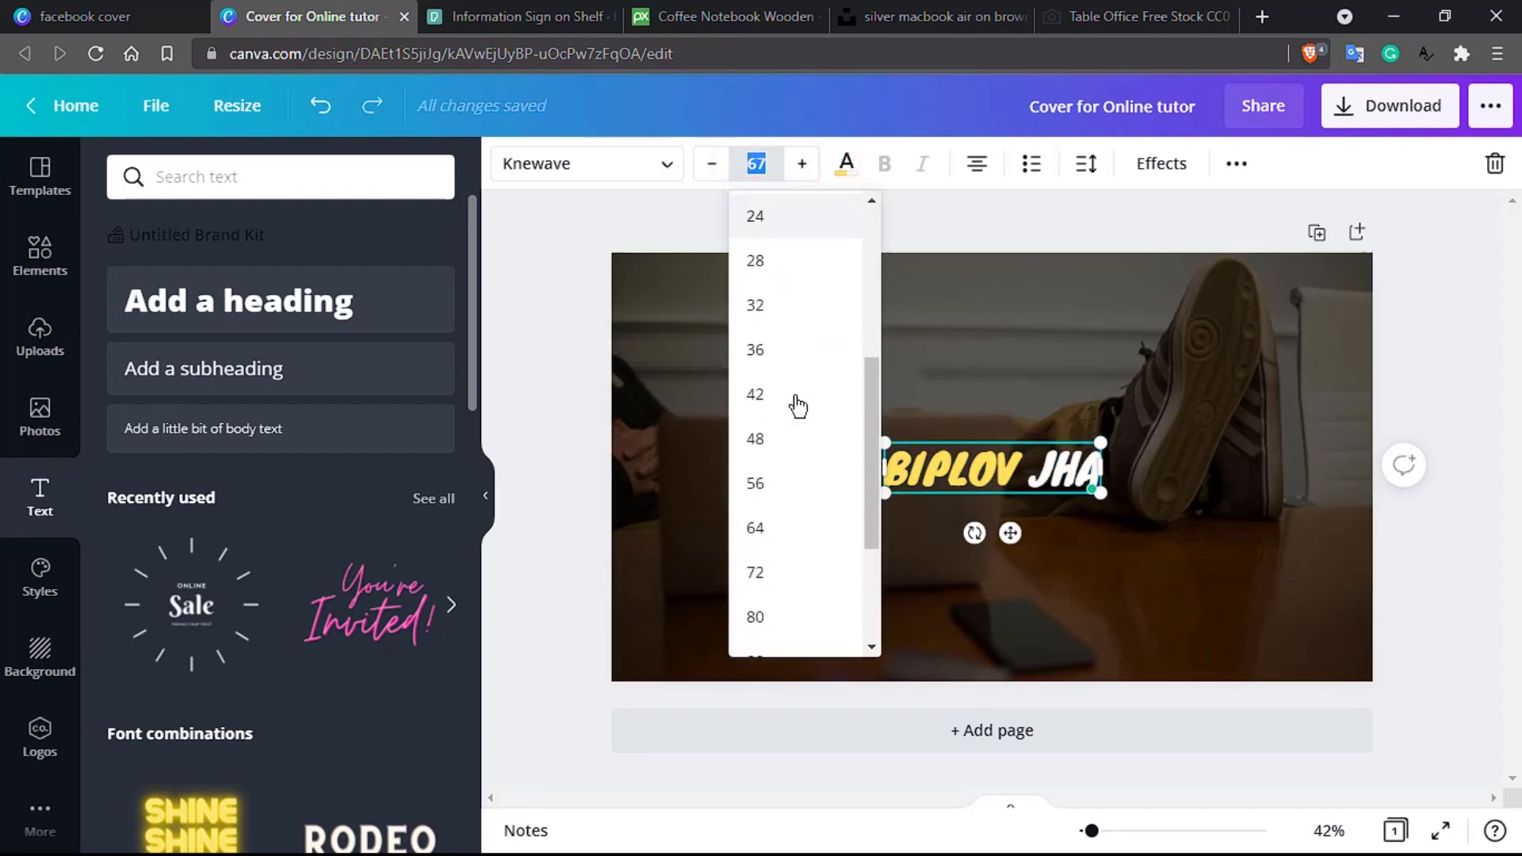
{"action": "left_click", "coordinate": [768, 543]}
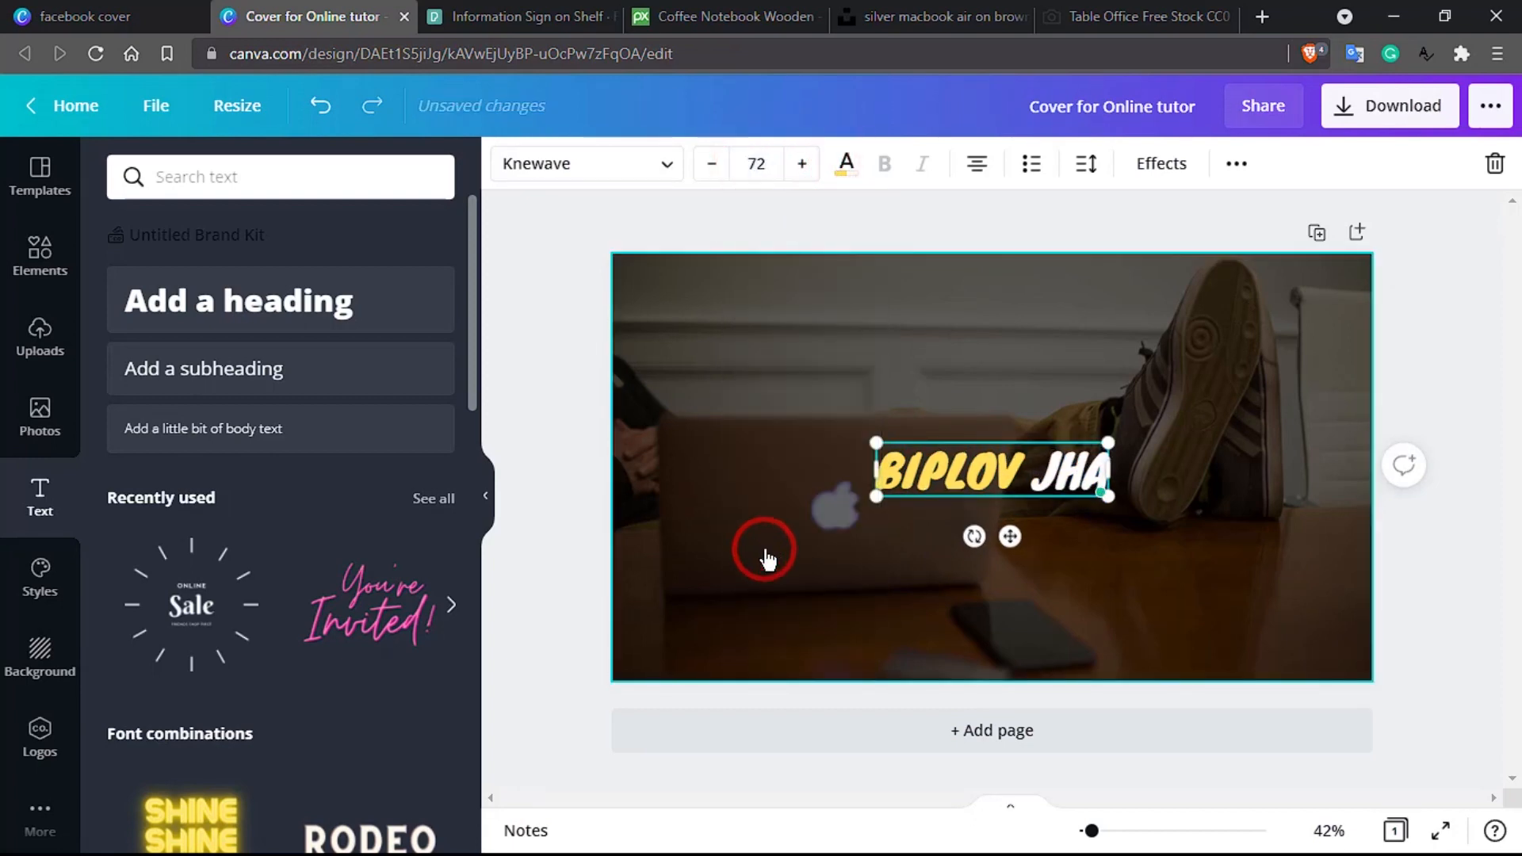
{"action": "left_click", "coordinate": [855, 564]}
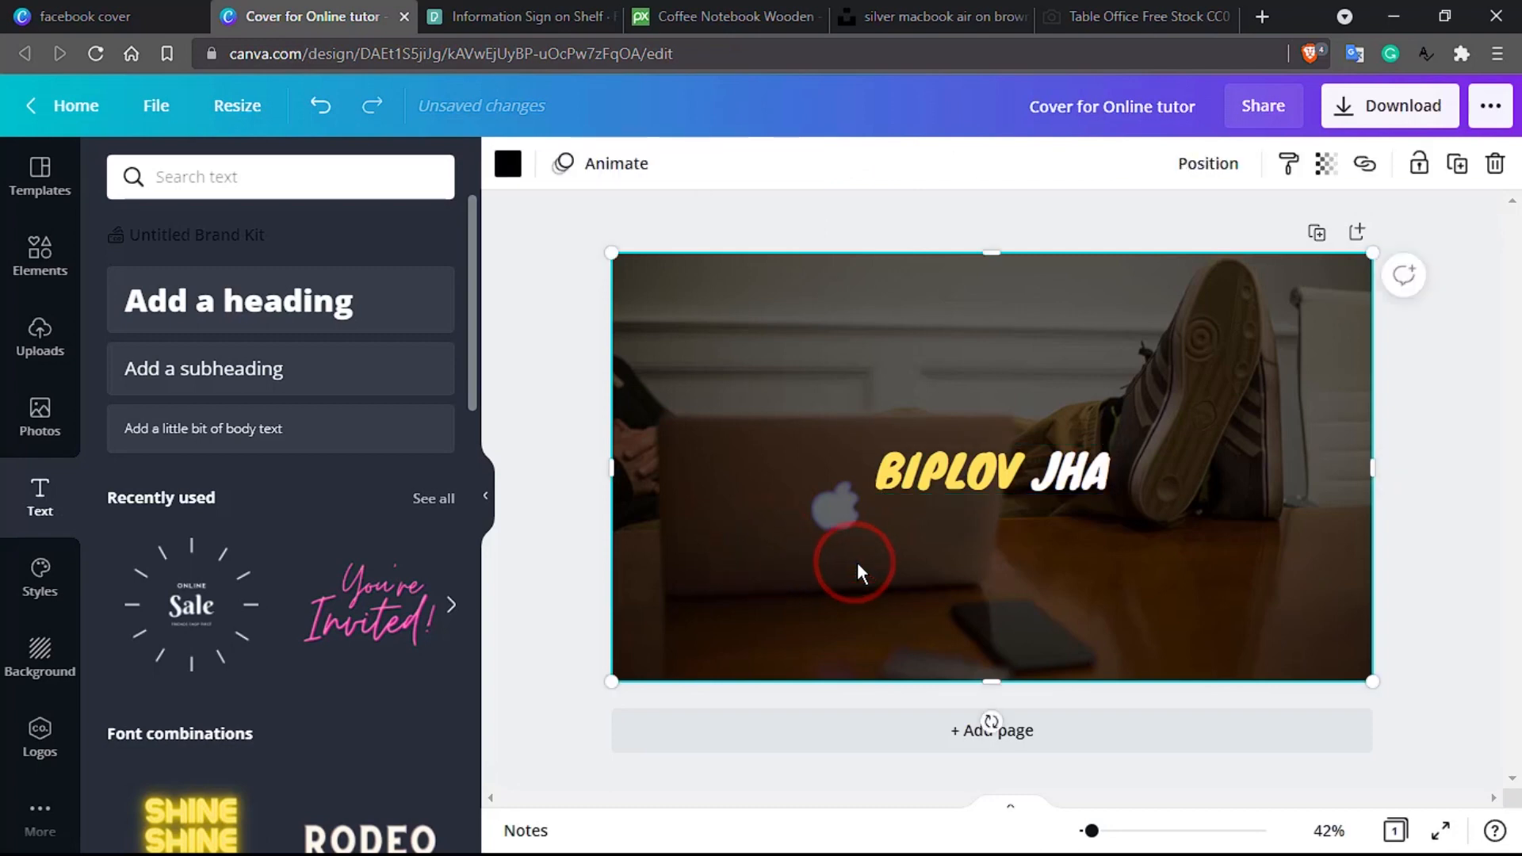
Step: Add a subheading below the name reading 'Developer + Tutor+ Engineer'
{"action": "left_click", "coordinate": [334, 378]}
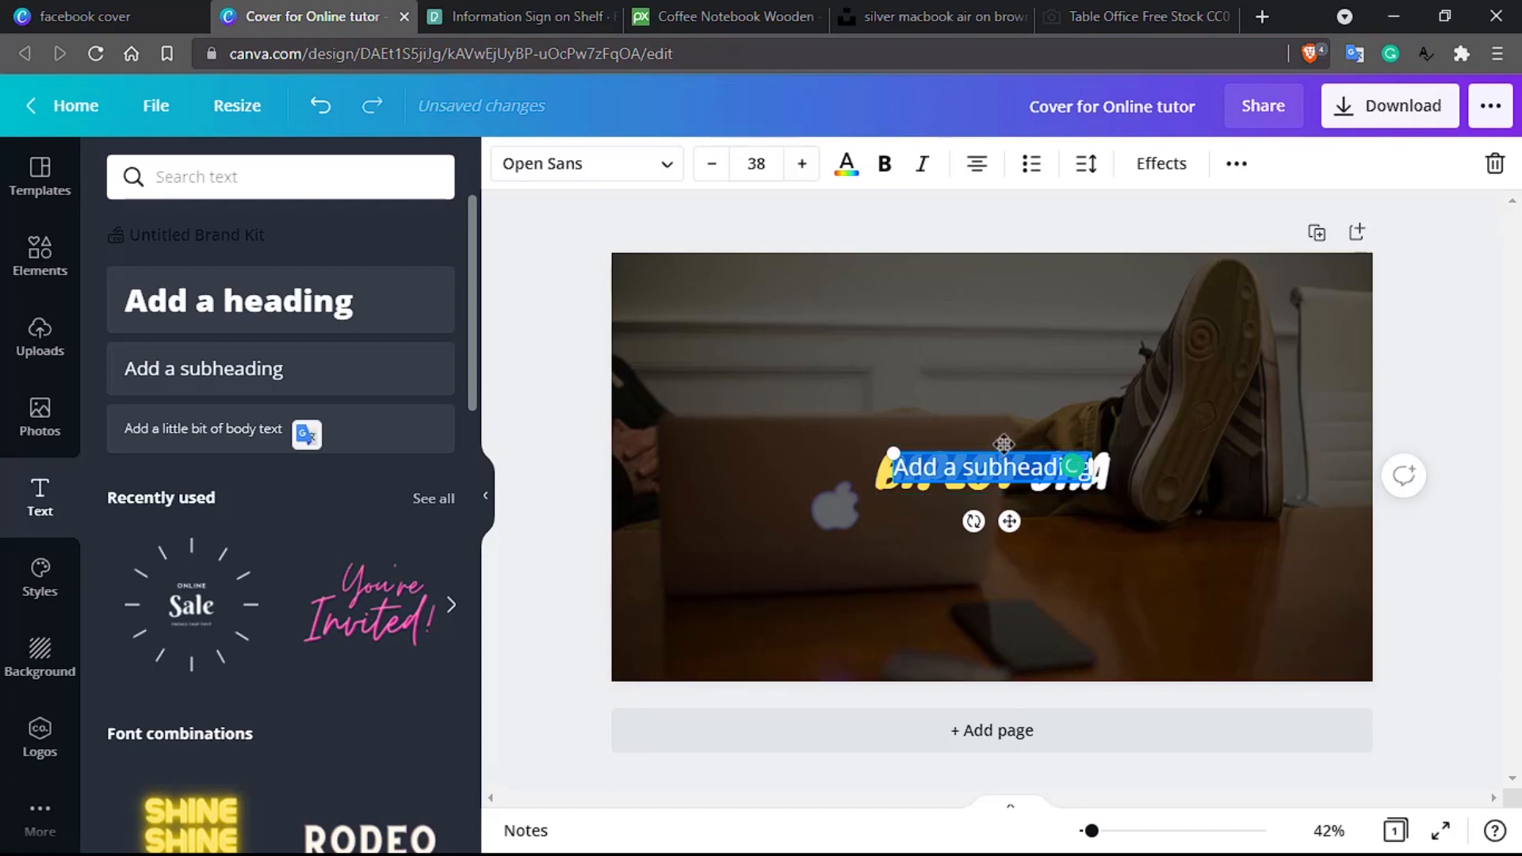
{"action": "left_click_drag", "start_coordinate": [1003, 442], "coordinate": [983, 515]}
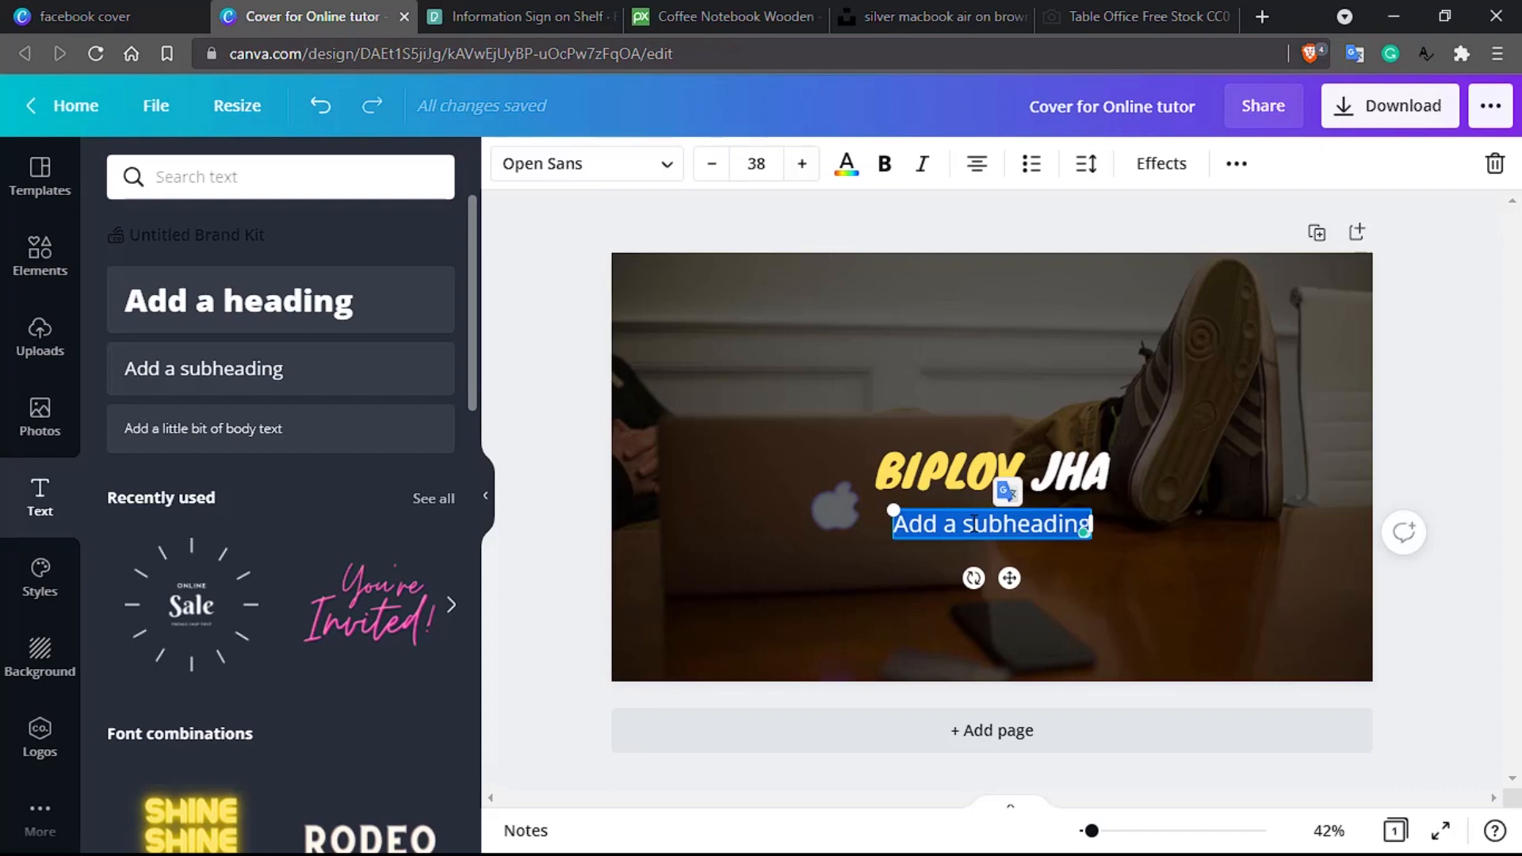
{"action": "type", "text": "Developer"}
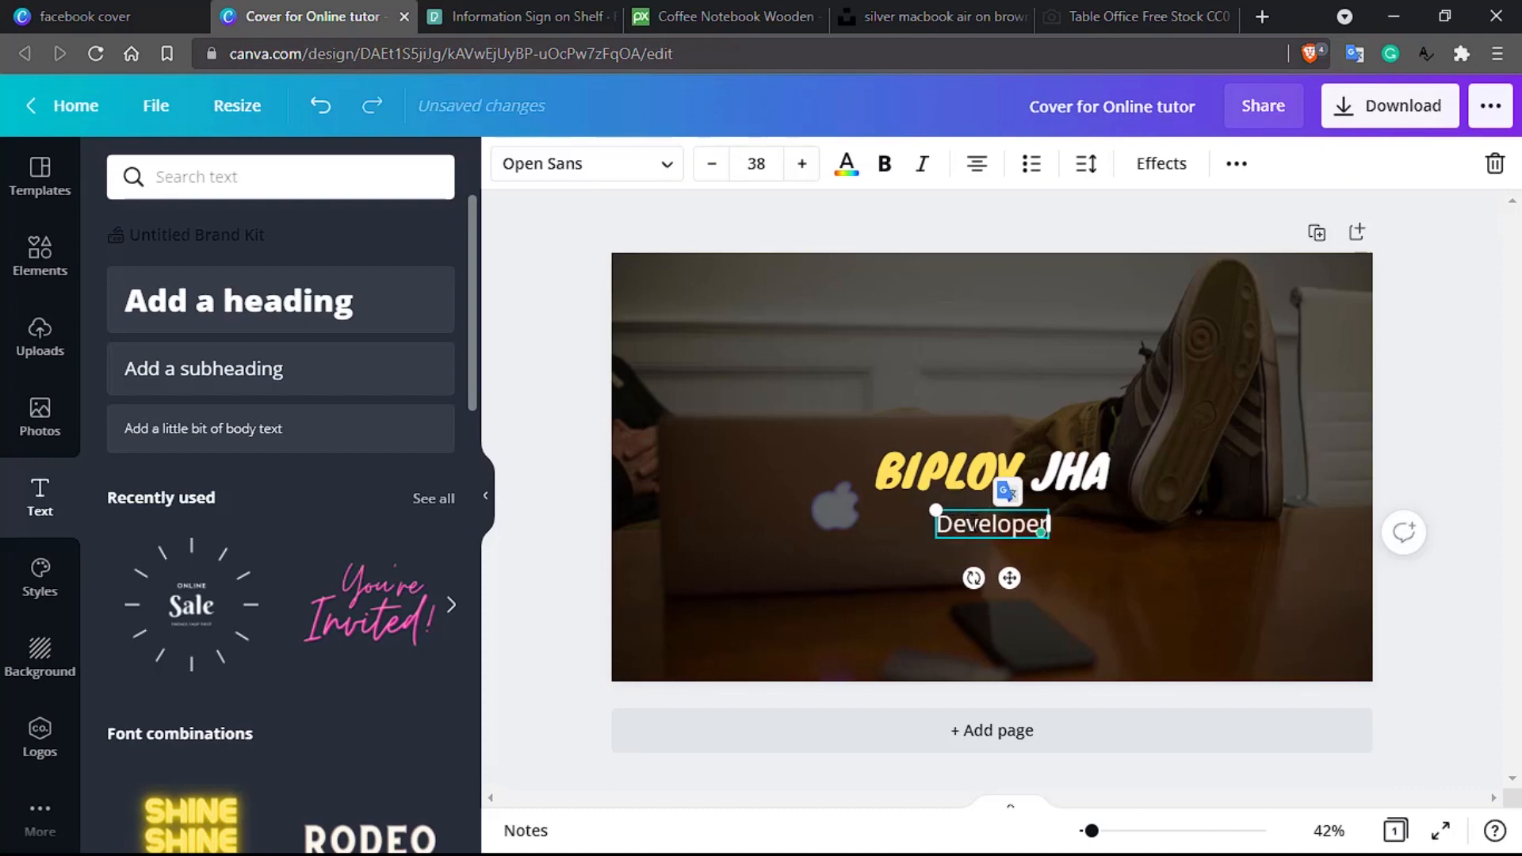
{"action": "type", "text": " +"}
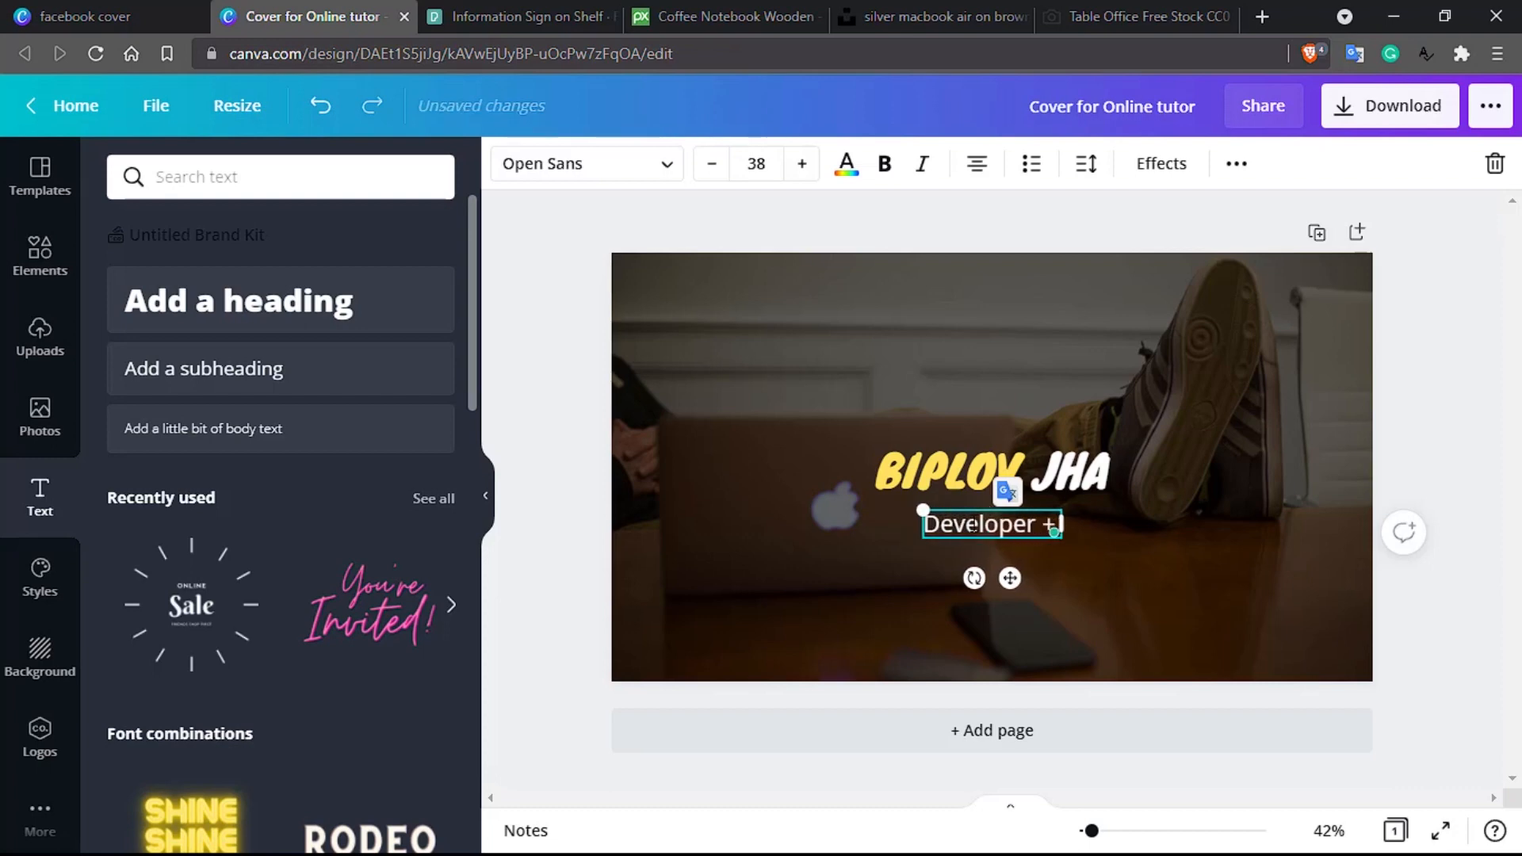
{"action": "type", "text": " Tutor+"}
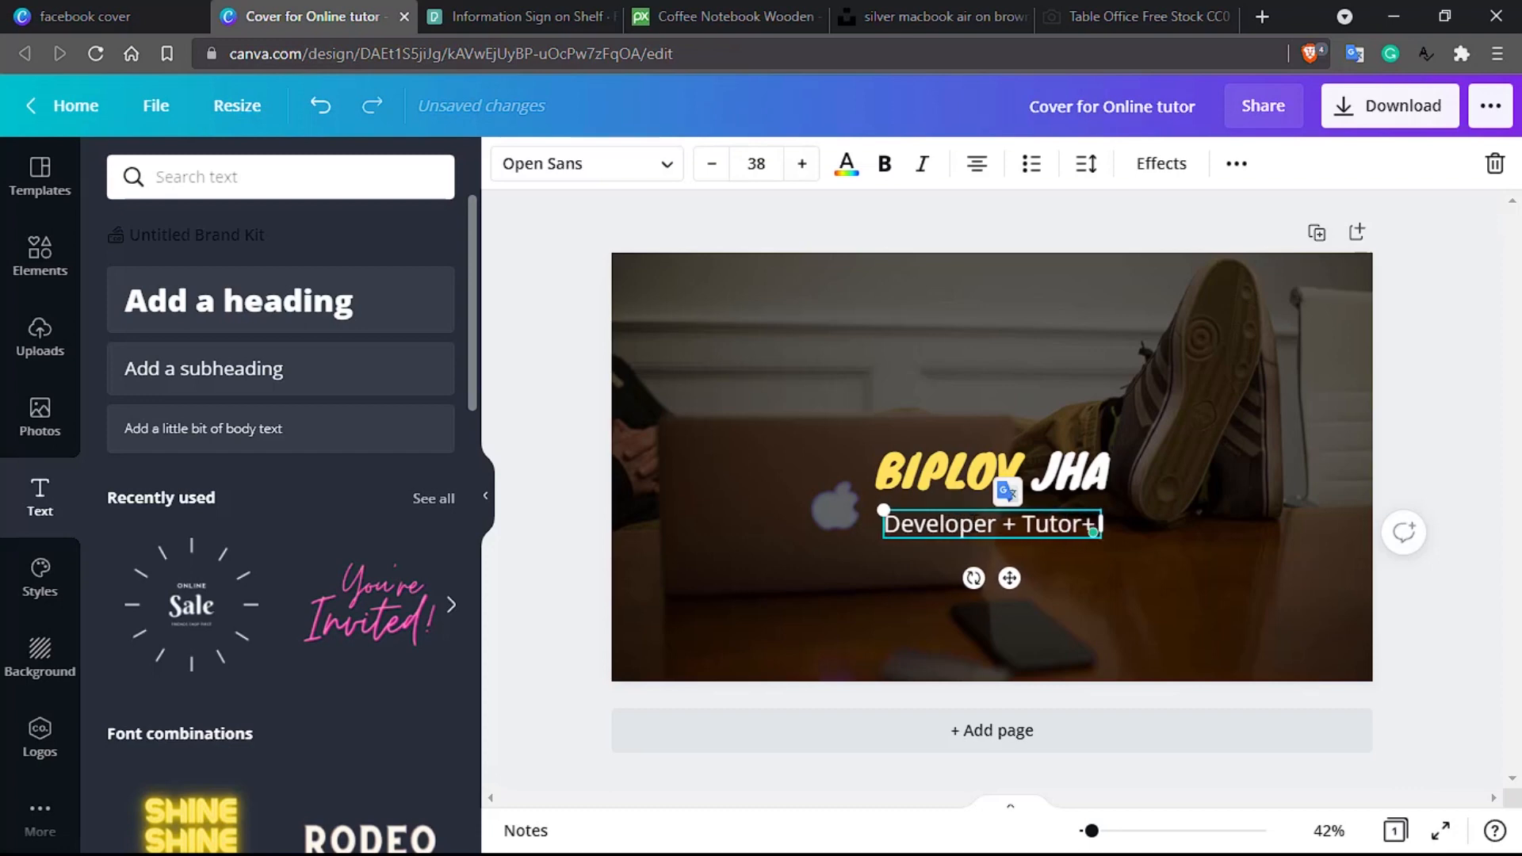
{"action": "type", "text": " Engineer"}
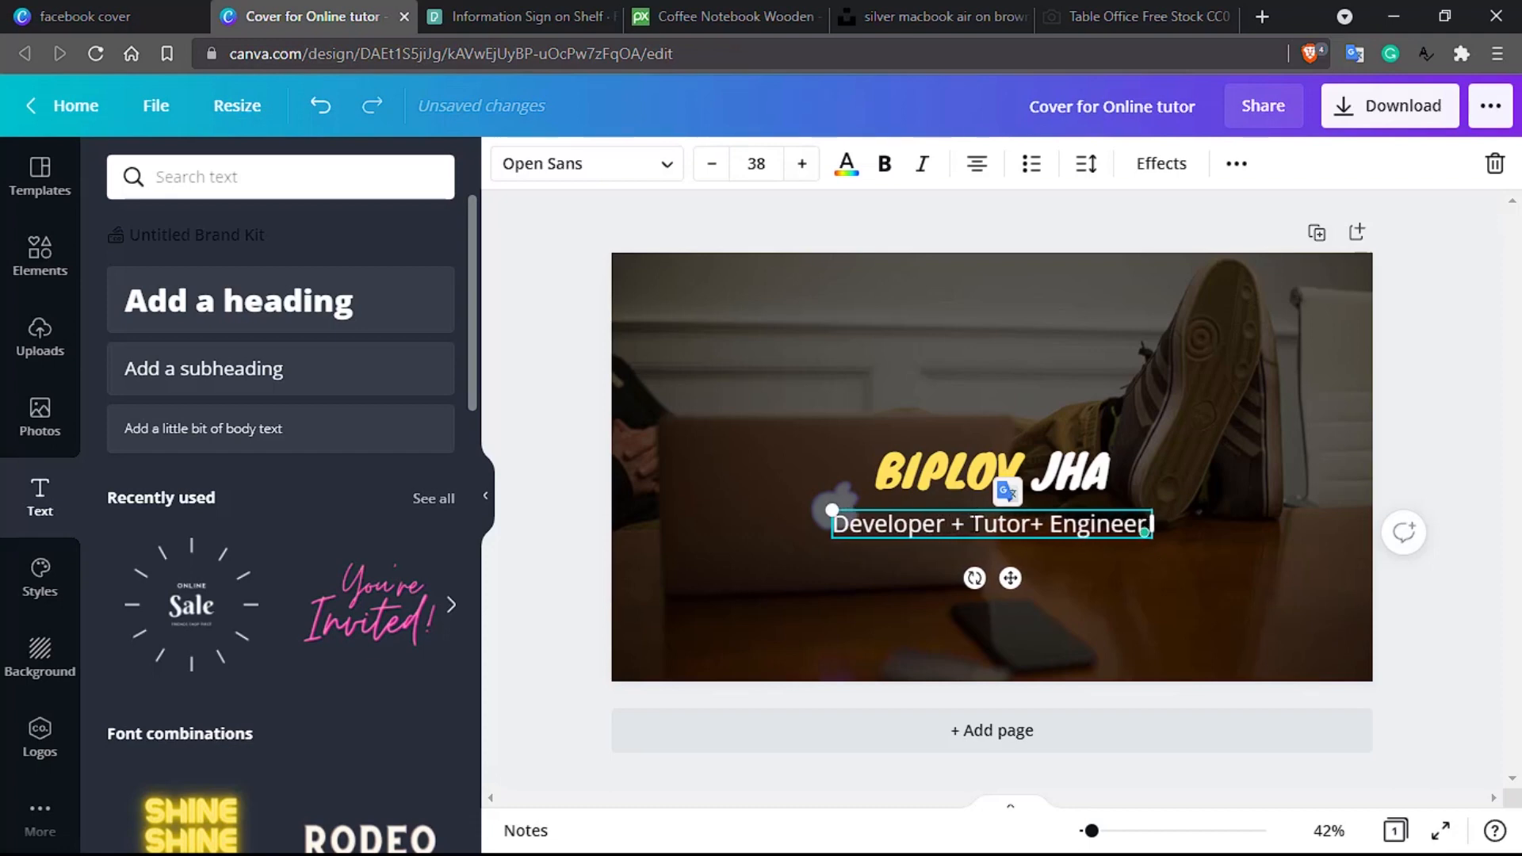
{"action": "key", "text": "BackSpace"}
Step: Replace the subheading with 'Own your story…', then 'Courage to start, heart to finish', centred
{"action": "triple_click", "coordinate": [974, 525]}
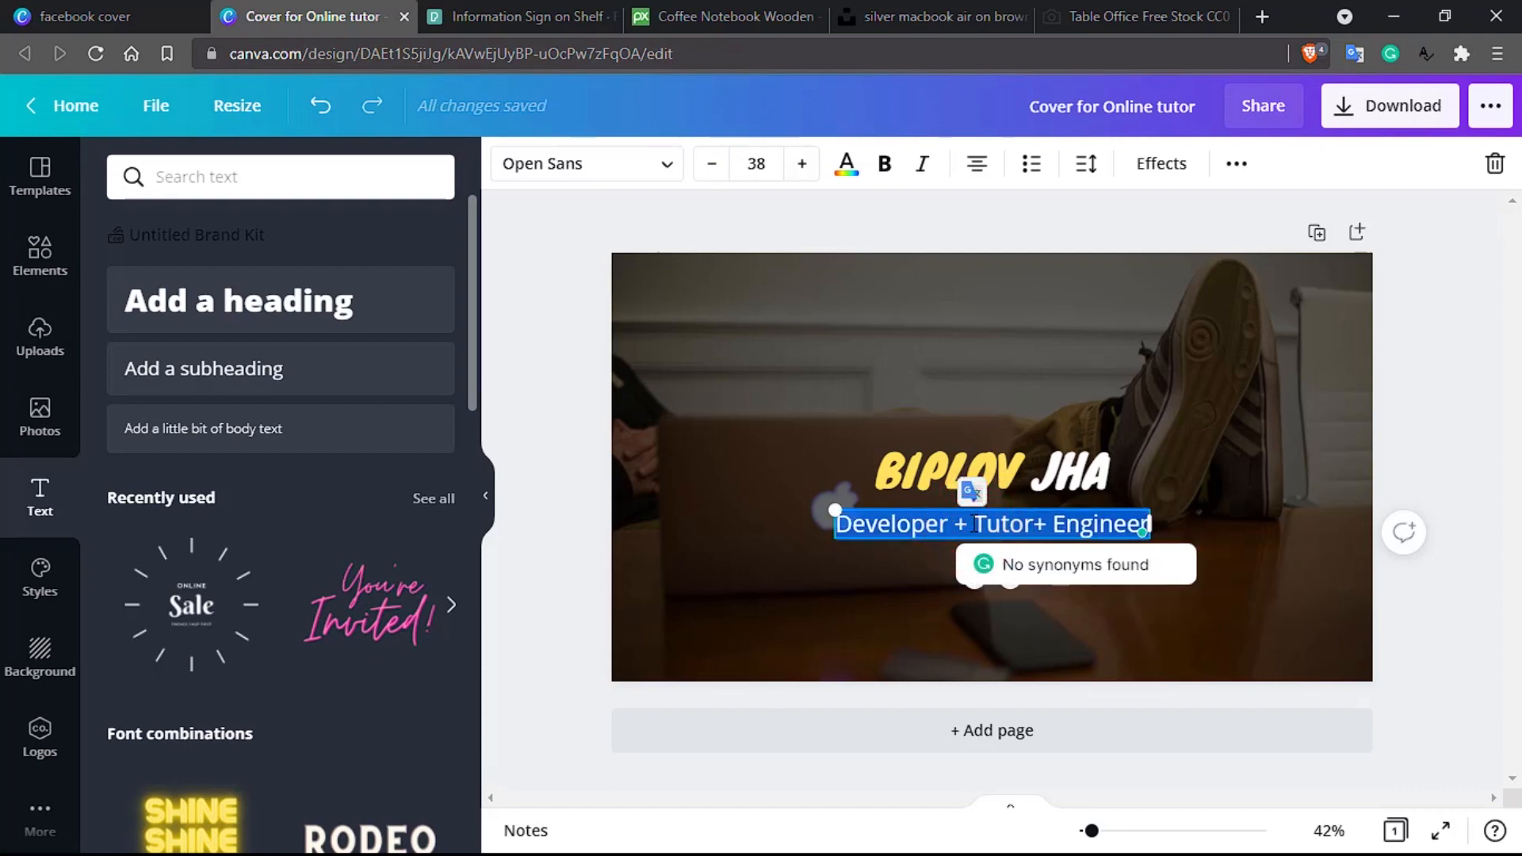
{"action": "key", "text": "BackSpace"}
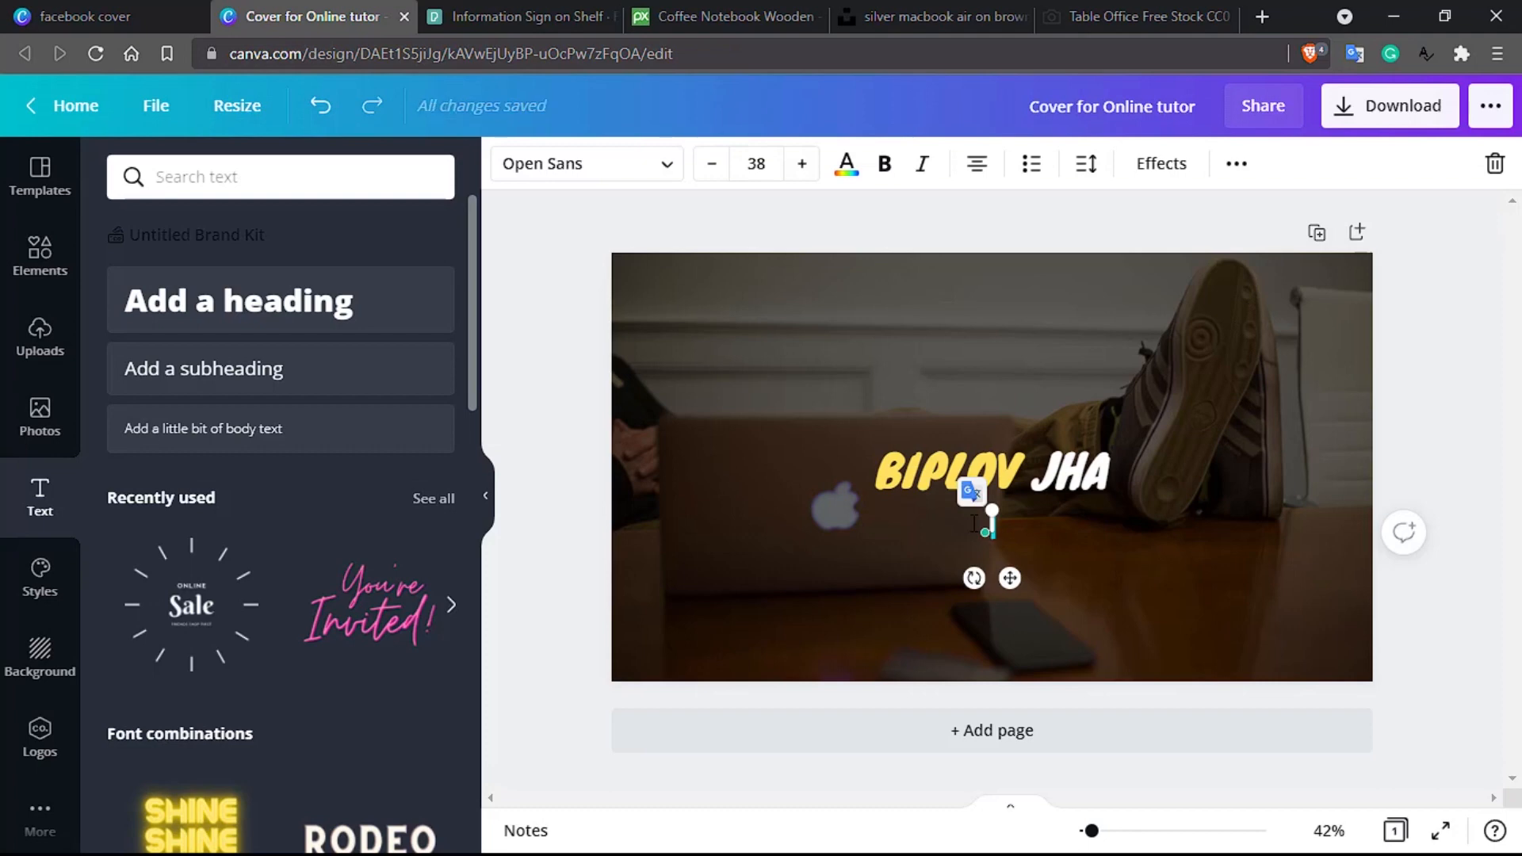
{"action": "type", "text": "Ow"}
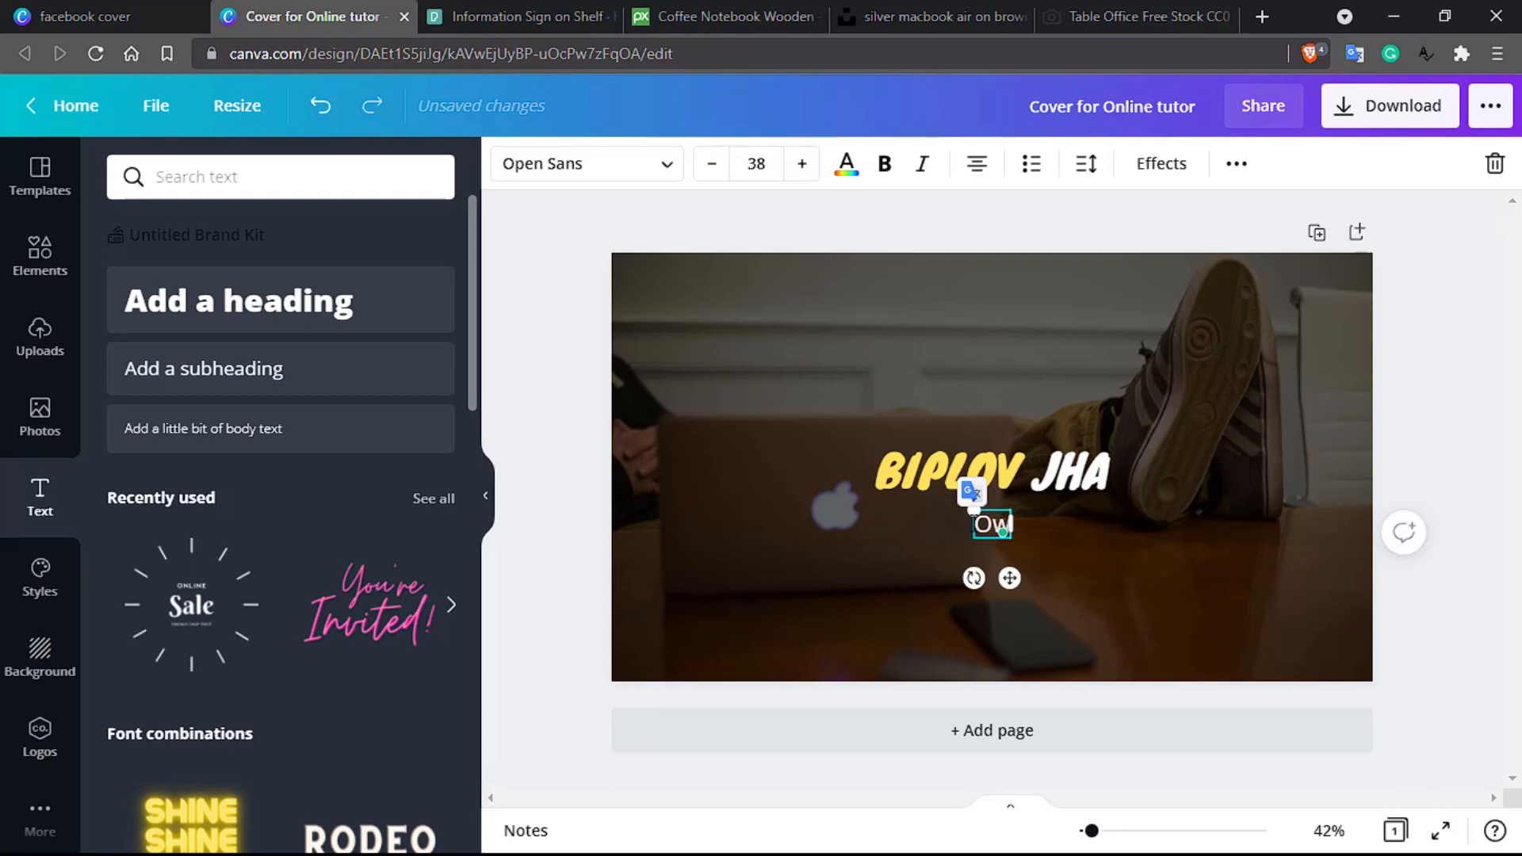
{"action": "type", "text": "n your story"}
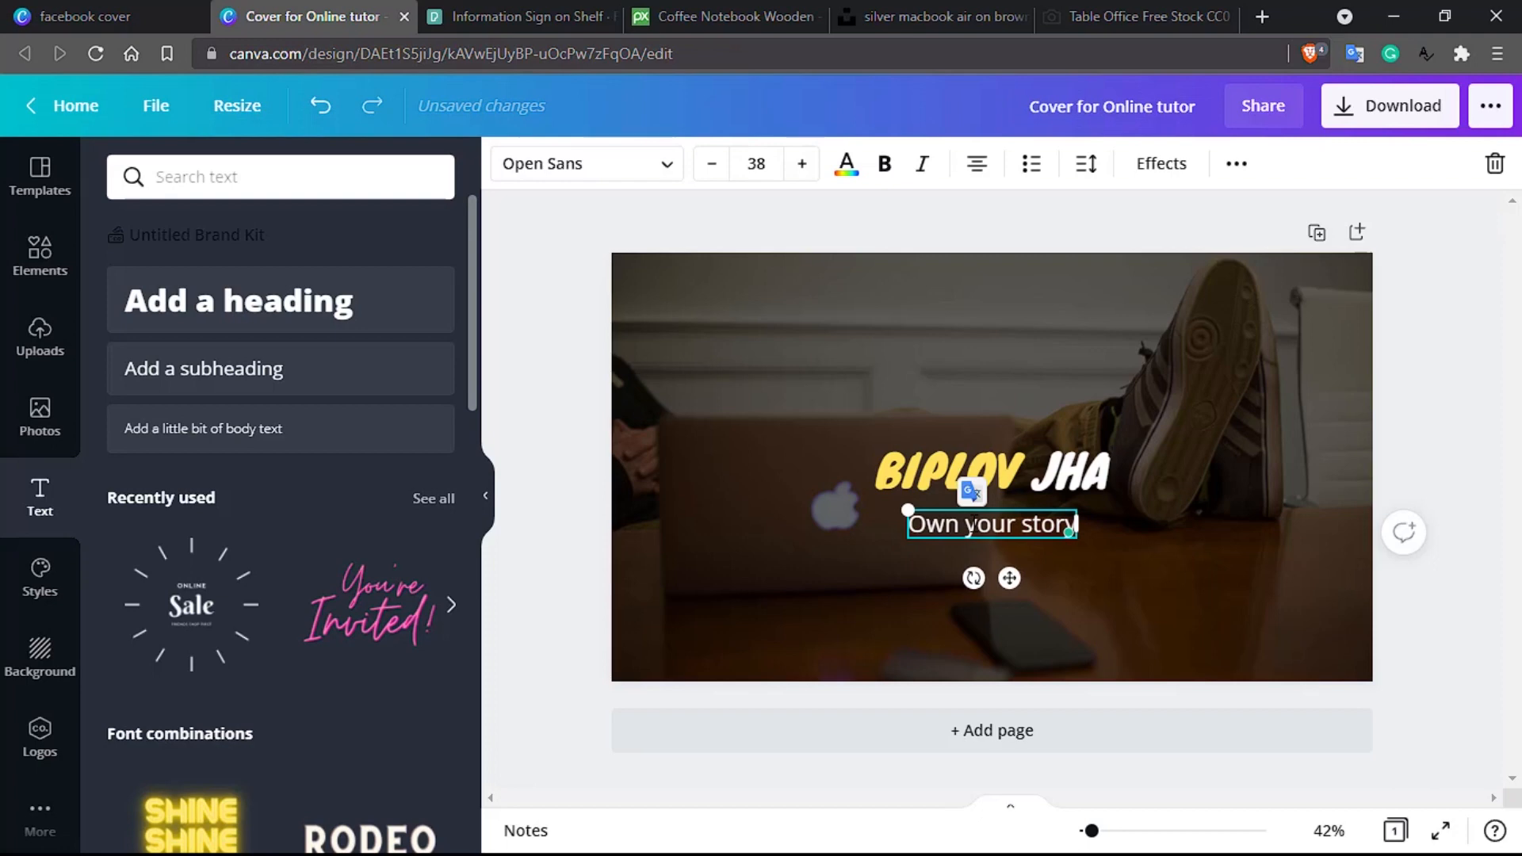
{"action": "type", "text": ", start"}
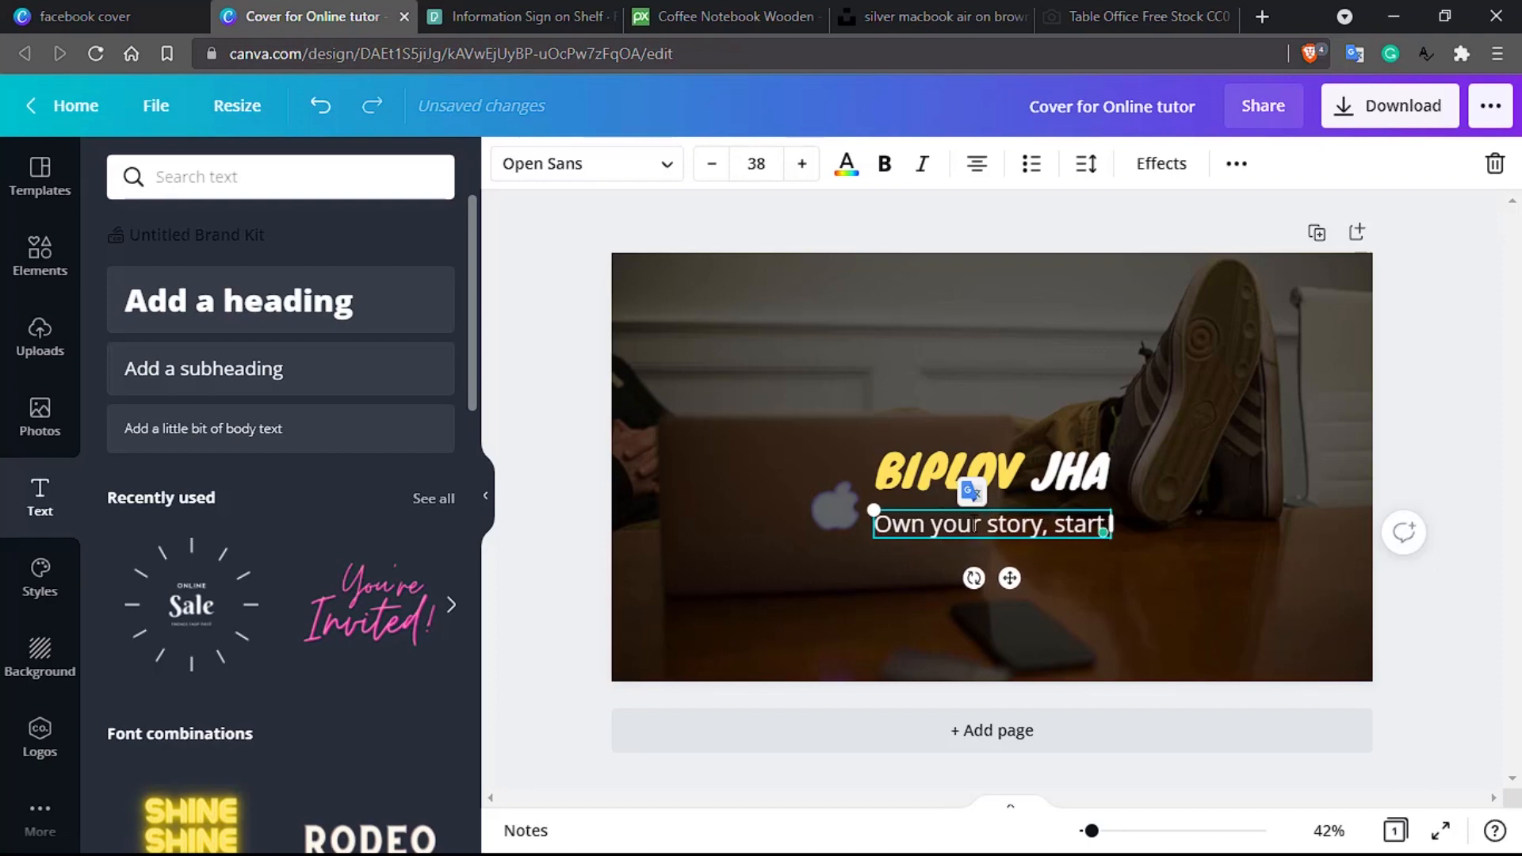
{"action": "type", "text": " with your name"}
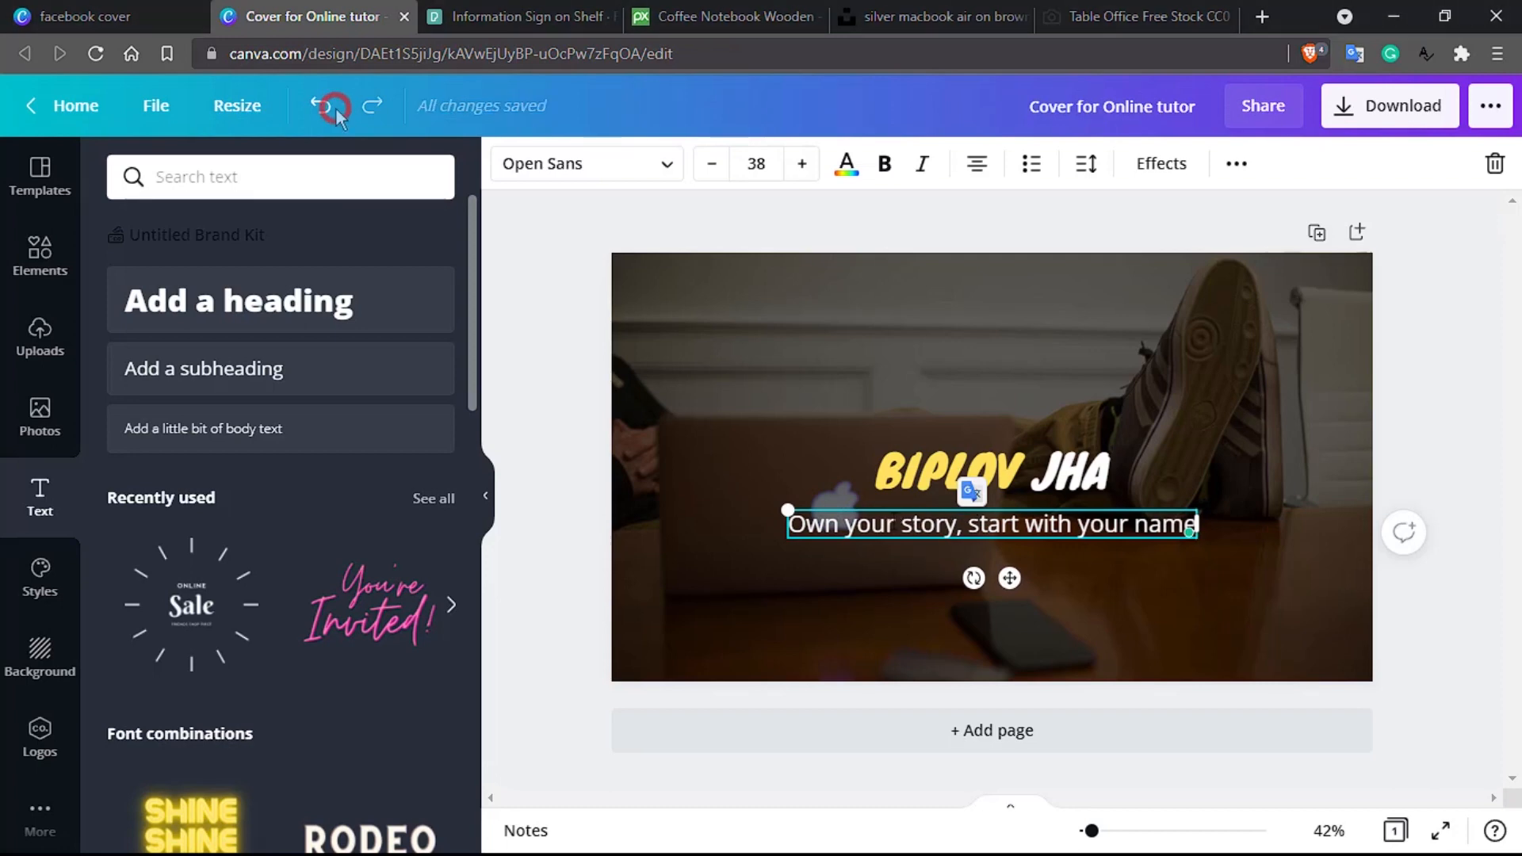
{"action": "double_click", "coordinate": [1042, 523]}
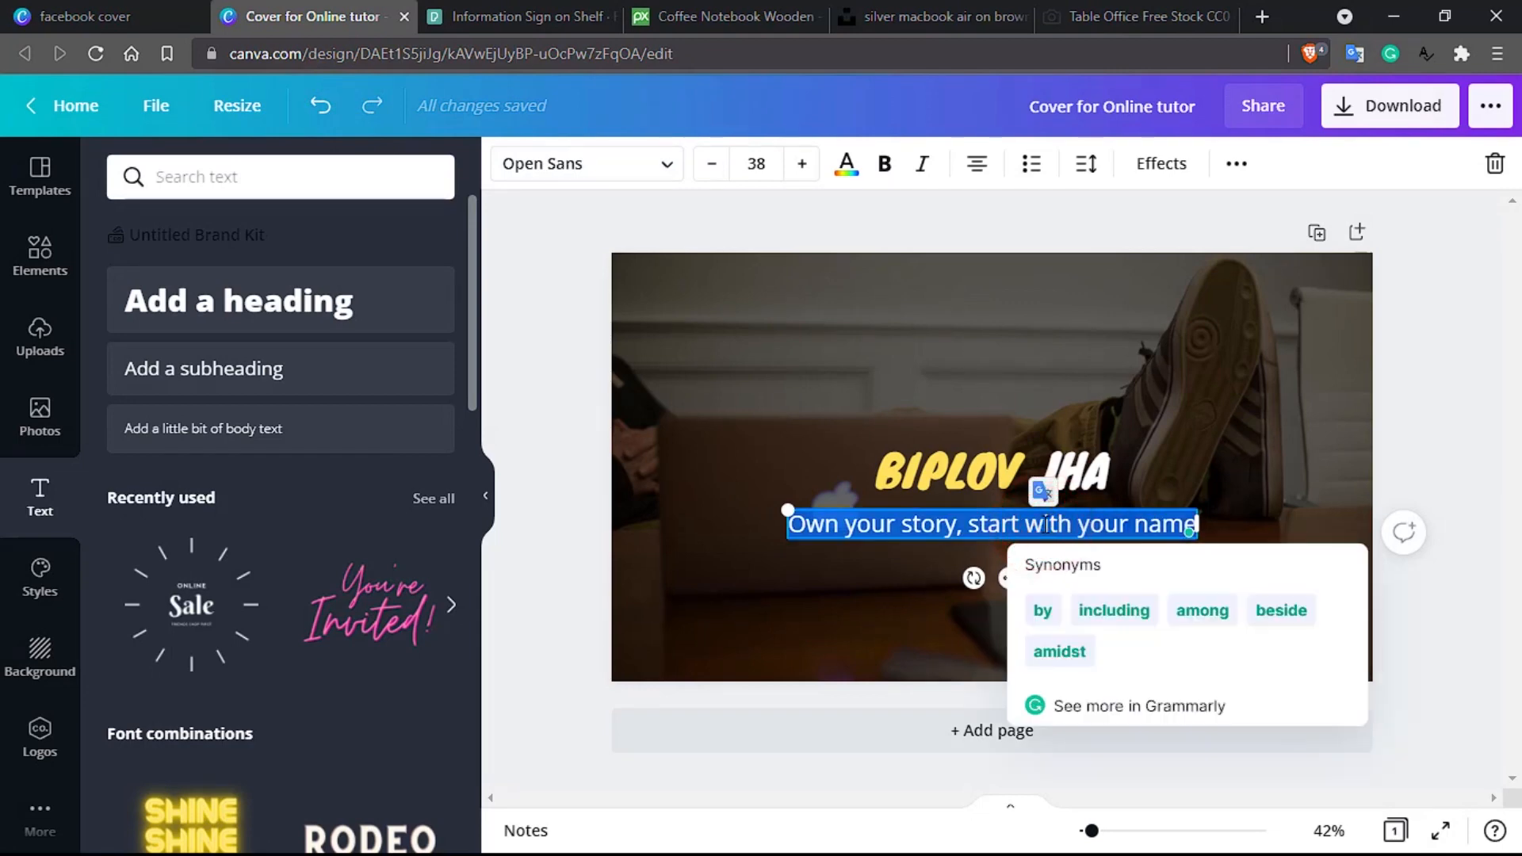
{"action": "key", "text": "BackSpace"}
{"action": "type", "text": "Coura"}
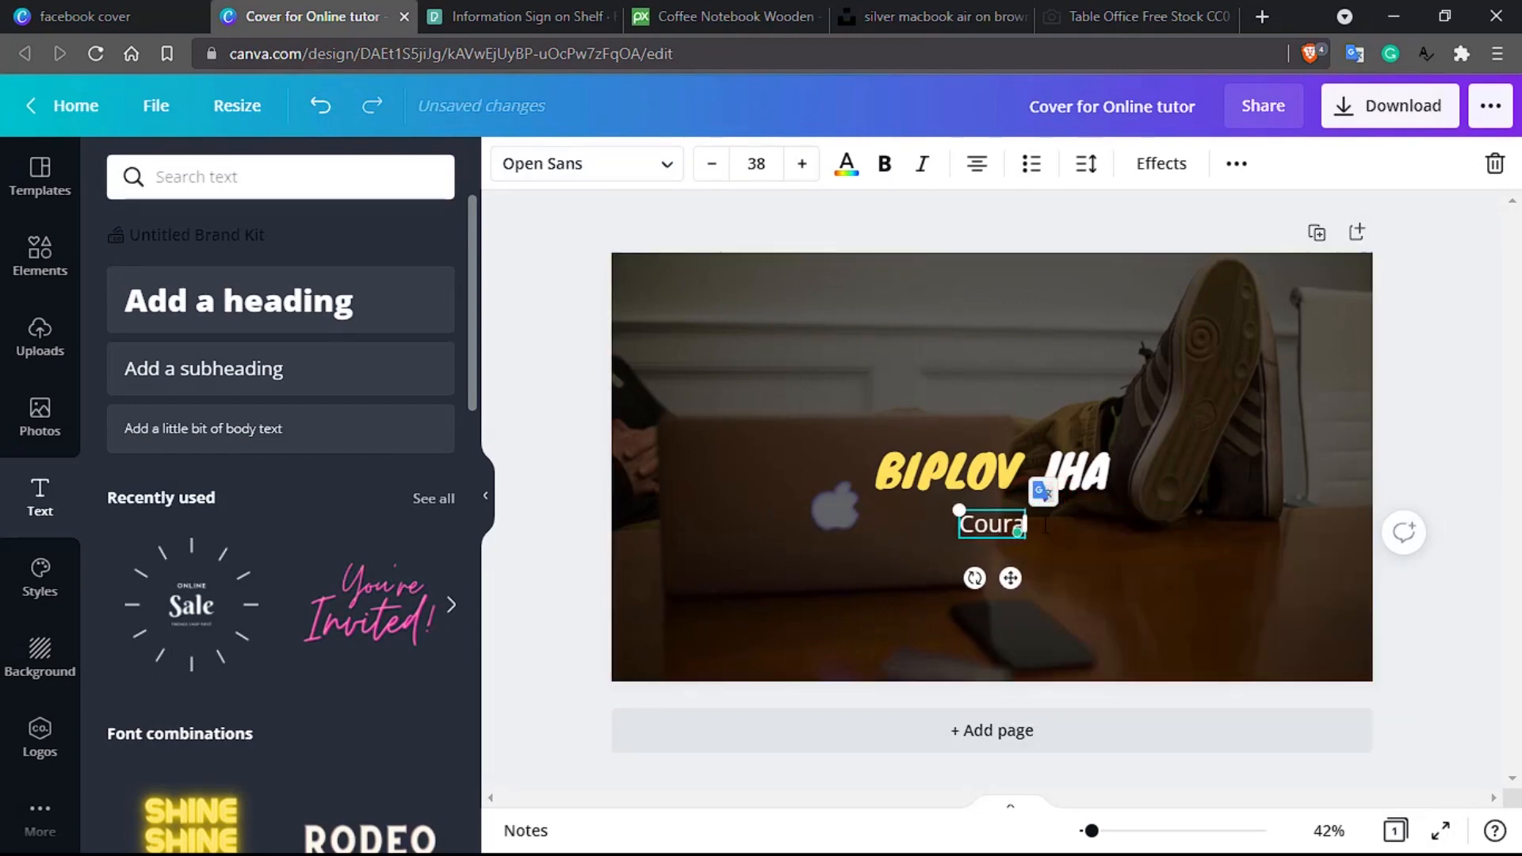
{"action": "type", "text": "ge to start "}
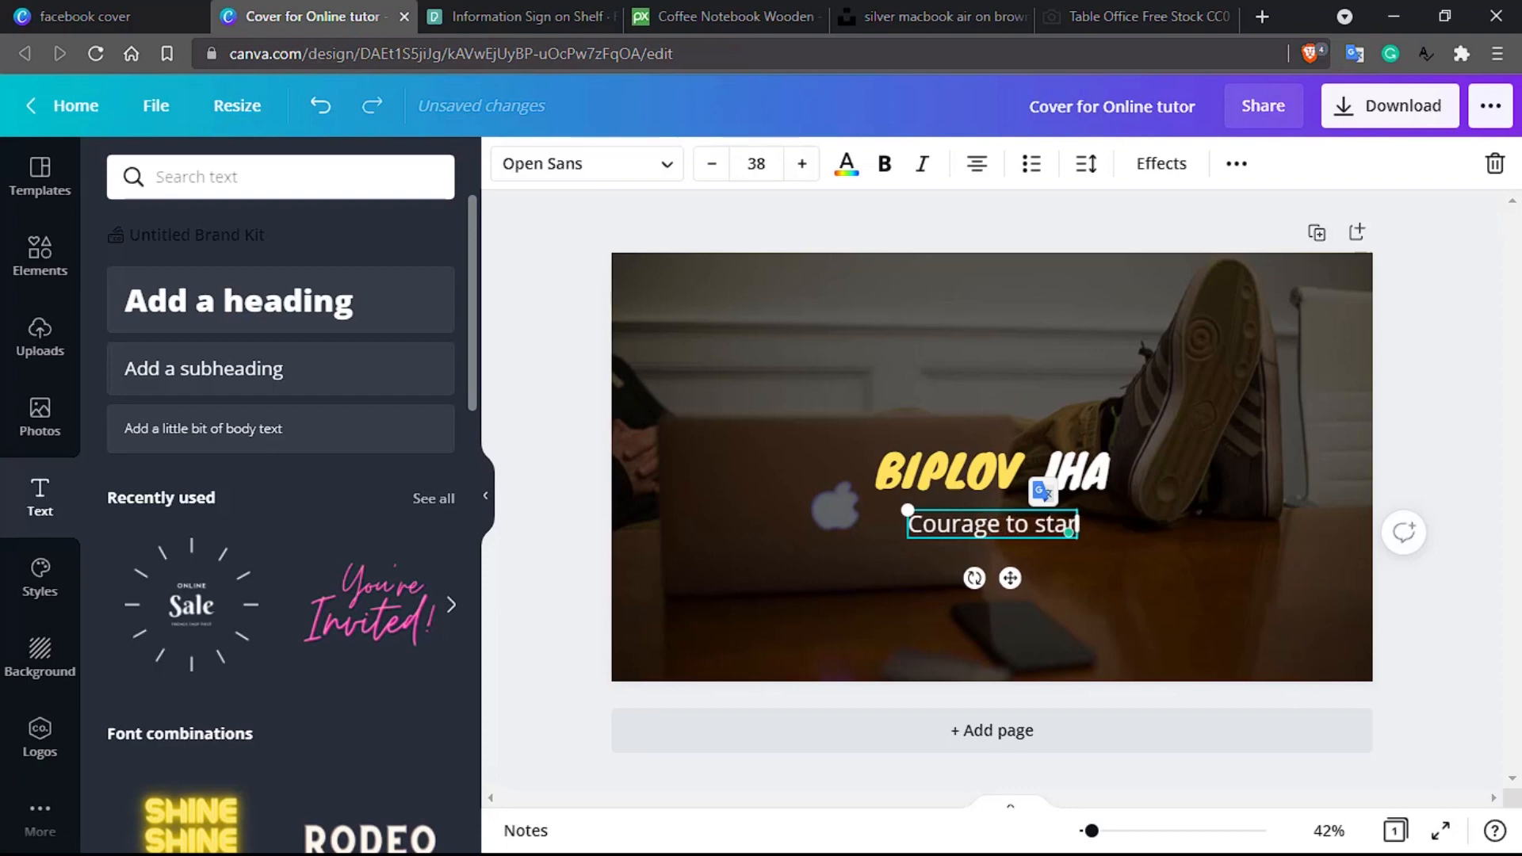
{"action": "type", "text": ", hear"}
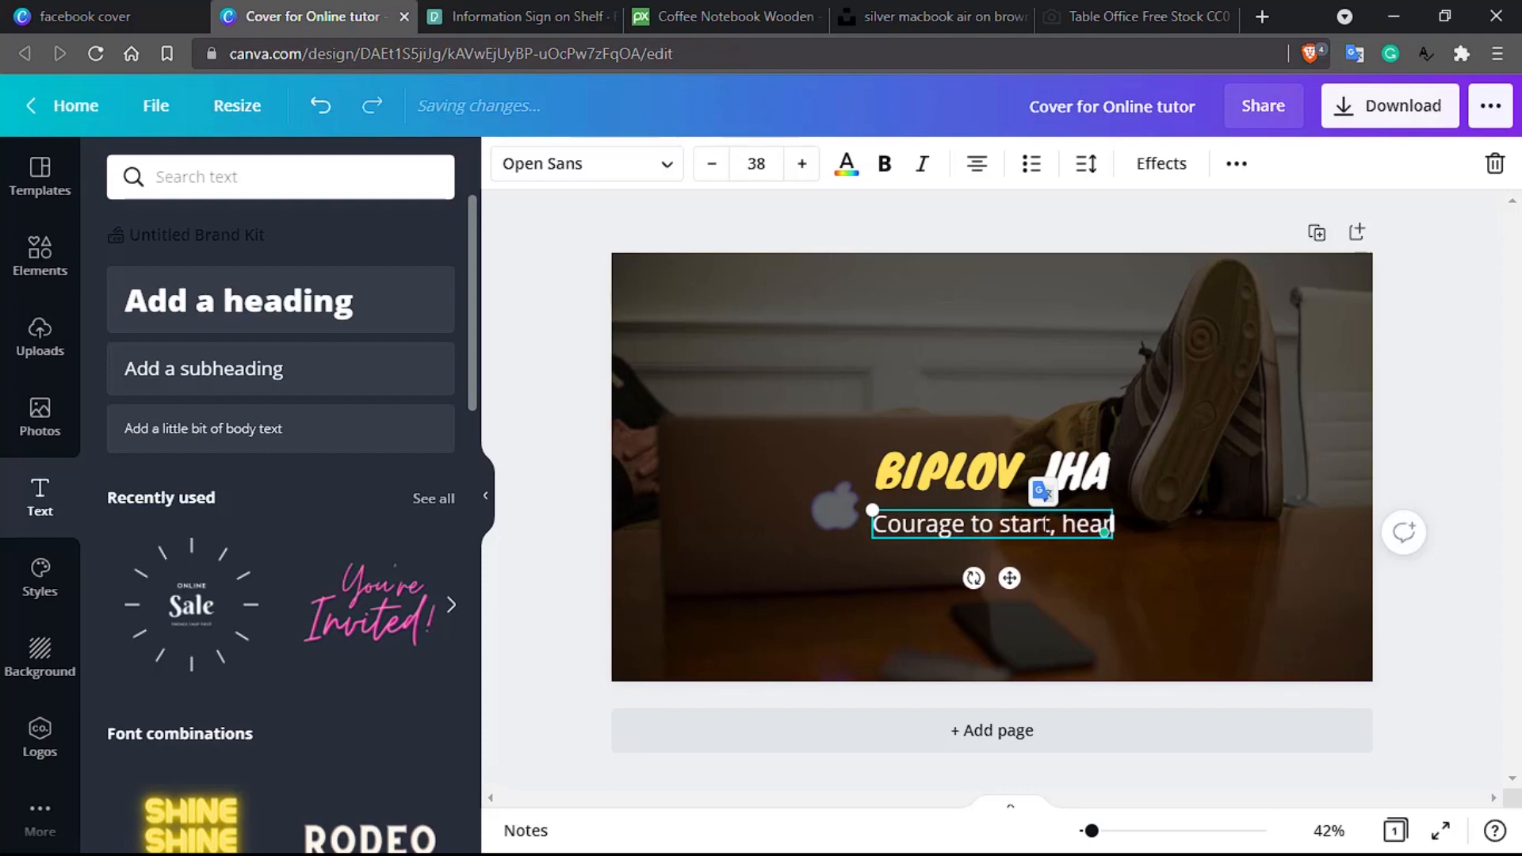
{"action": "type", "text": "t to finish"}
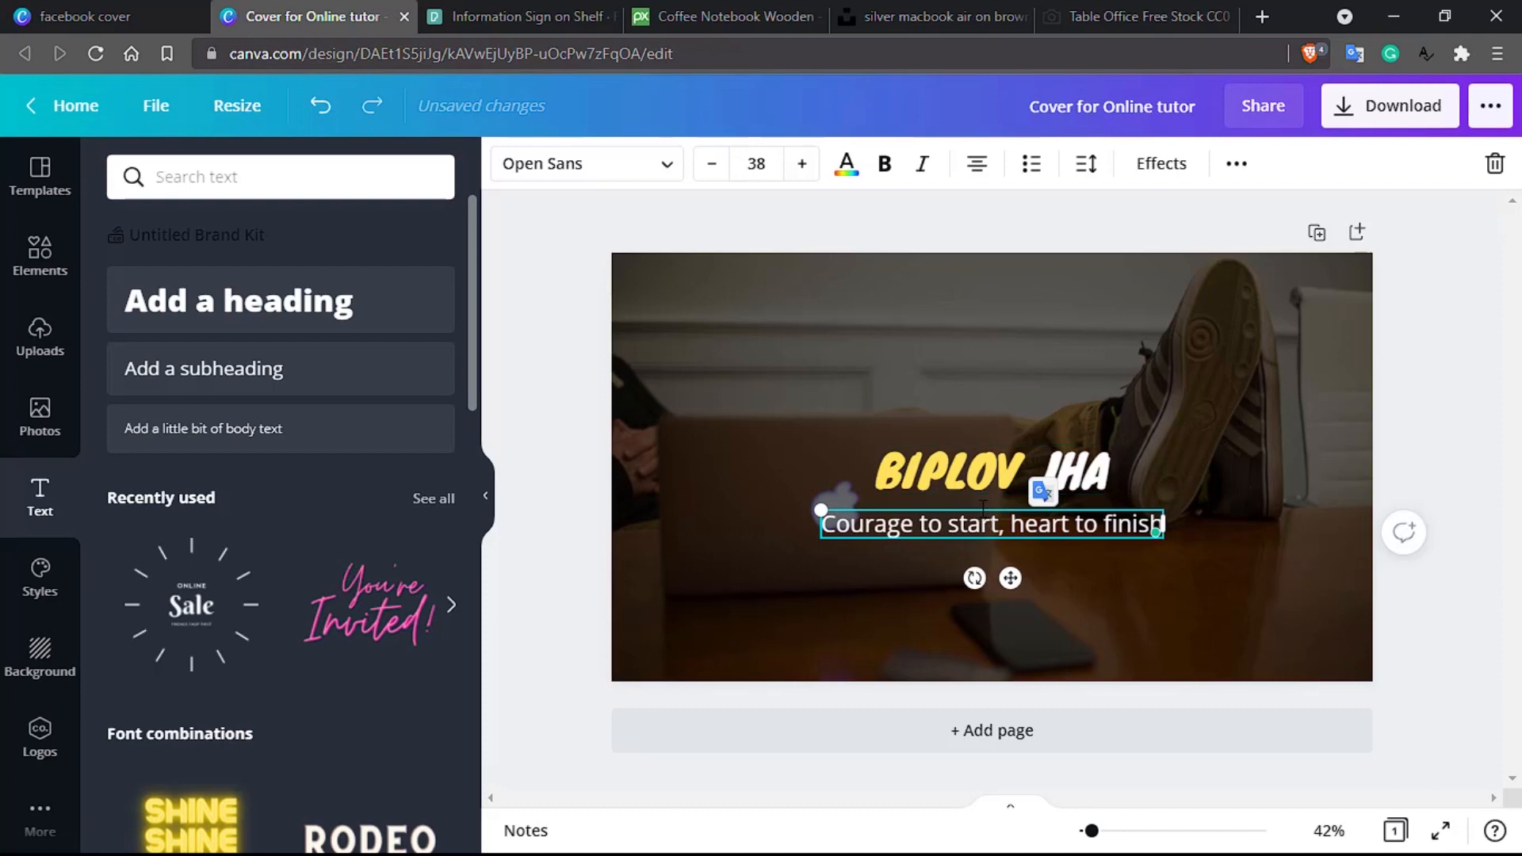
{"action": "mouse_move", "coordinate": [996, 508]}
{"action": "left_mouse_down"}
{"action": "mouse_move", "coordinate": [1028, 501]}
{"action": "mouse_move", "coordinate": [980, 506]}
{"action": "left_mouse_up"}
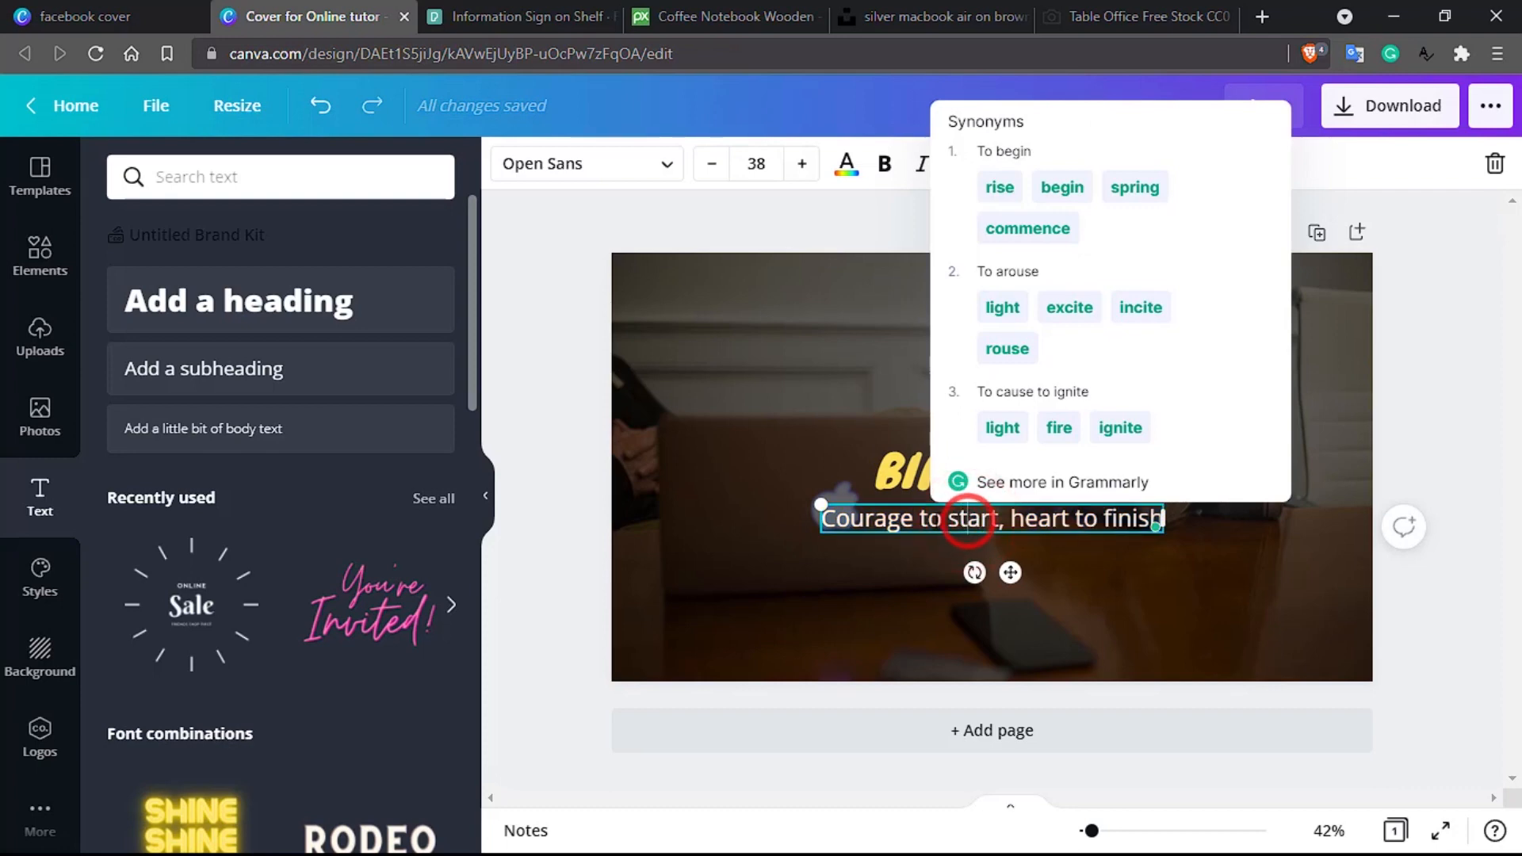
Step: Make the tagline uppercase and shrink it to size 28
{"action": "triple_click", "coordinate": [934, 521]}
{"action": "left_click", "coordinate": [1236, 164]}
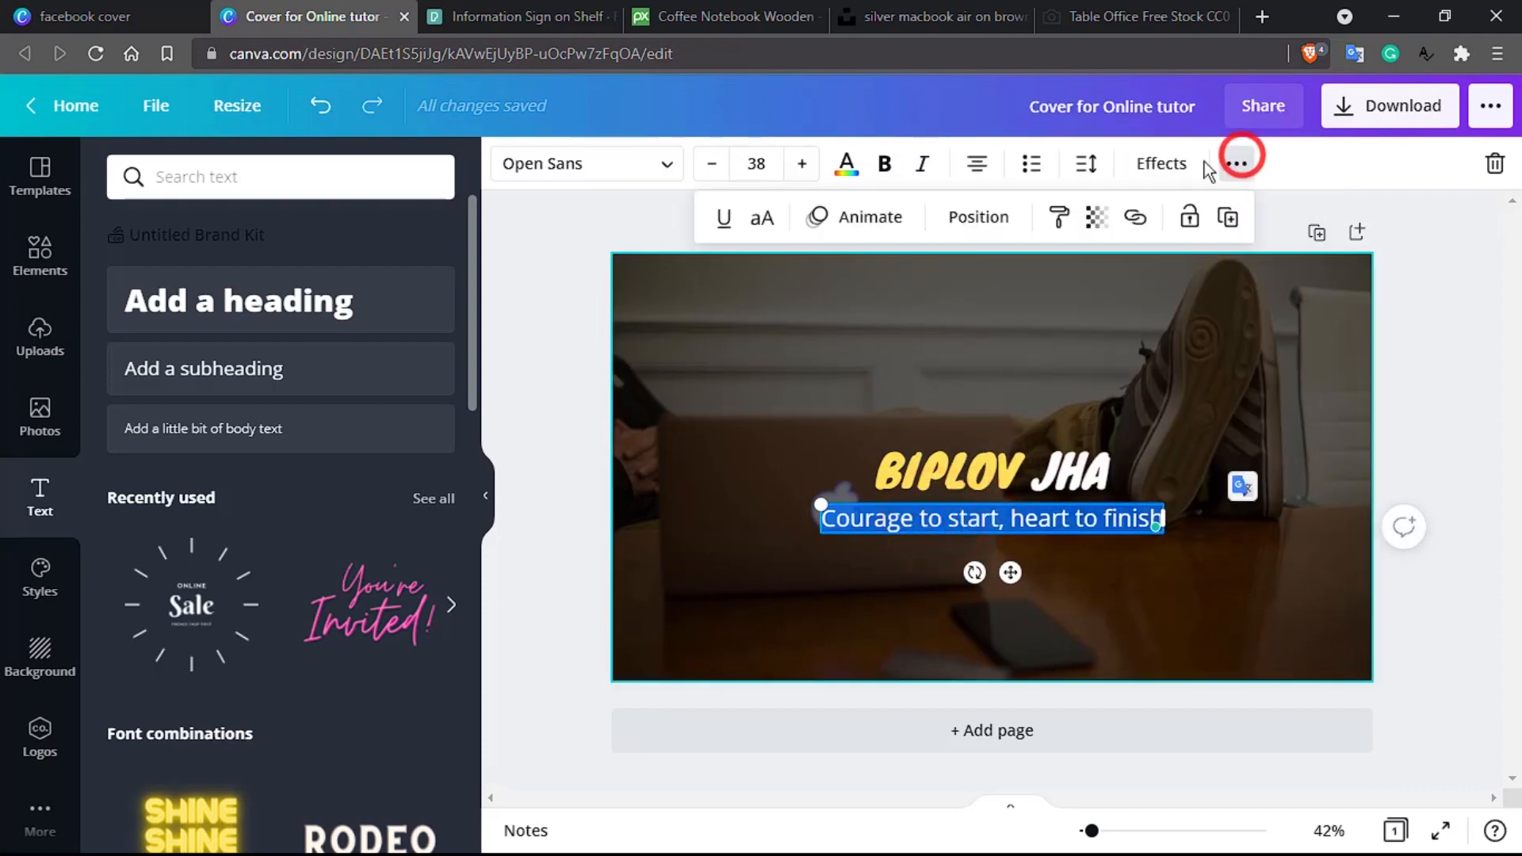
{"action": "left_click", "coordinate": [760, 224]}
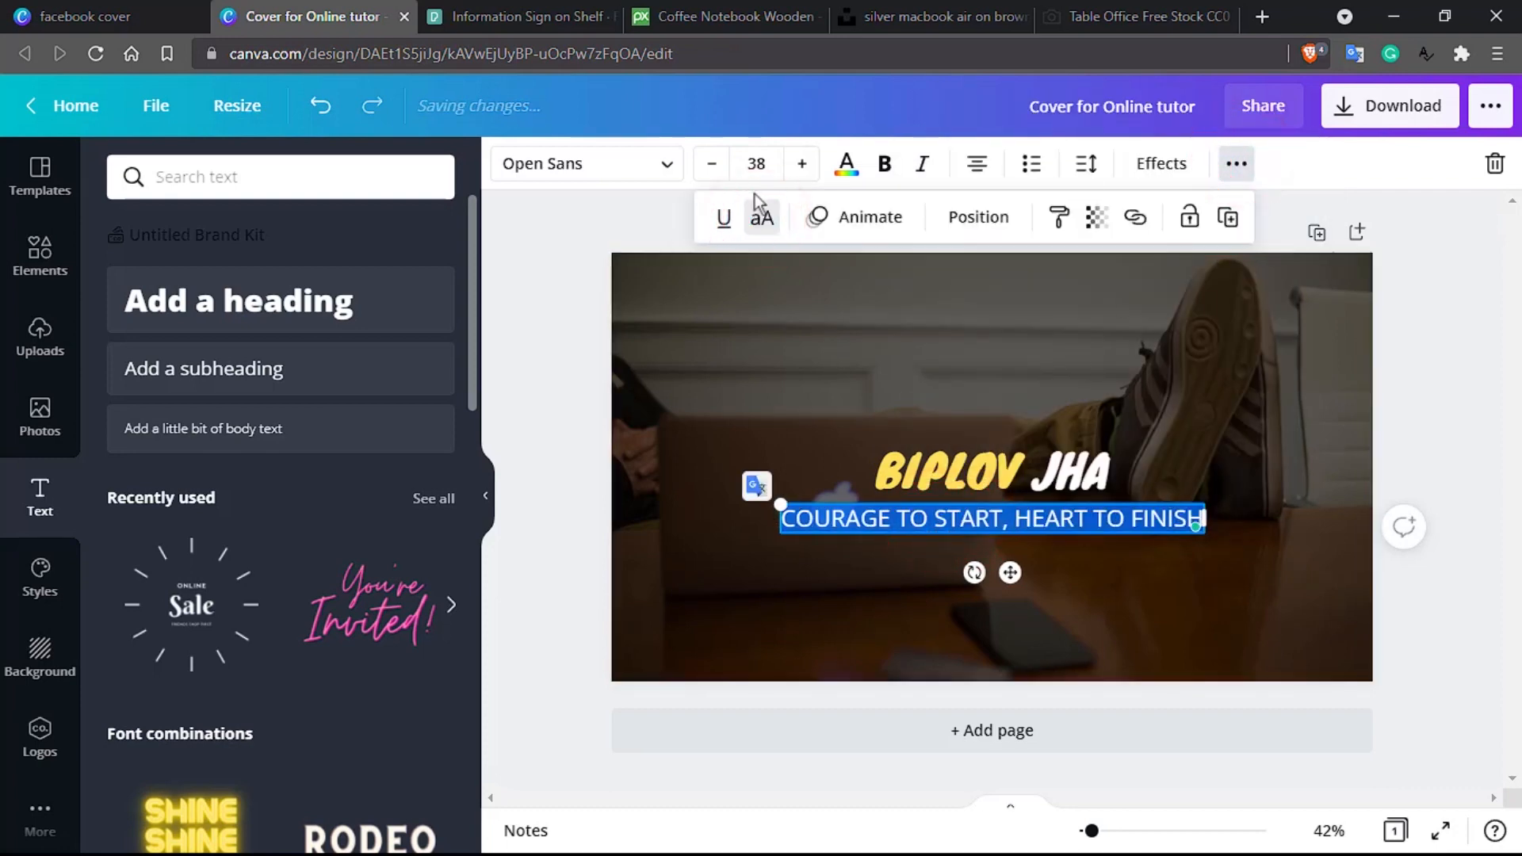
{"action": "left_click", "coordinate": [755, 168]}
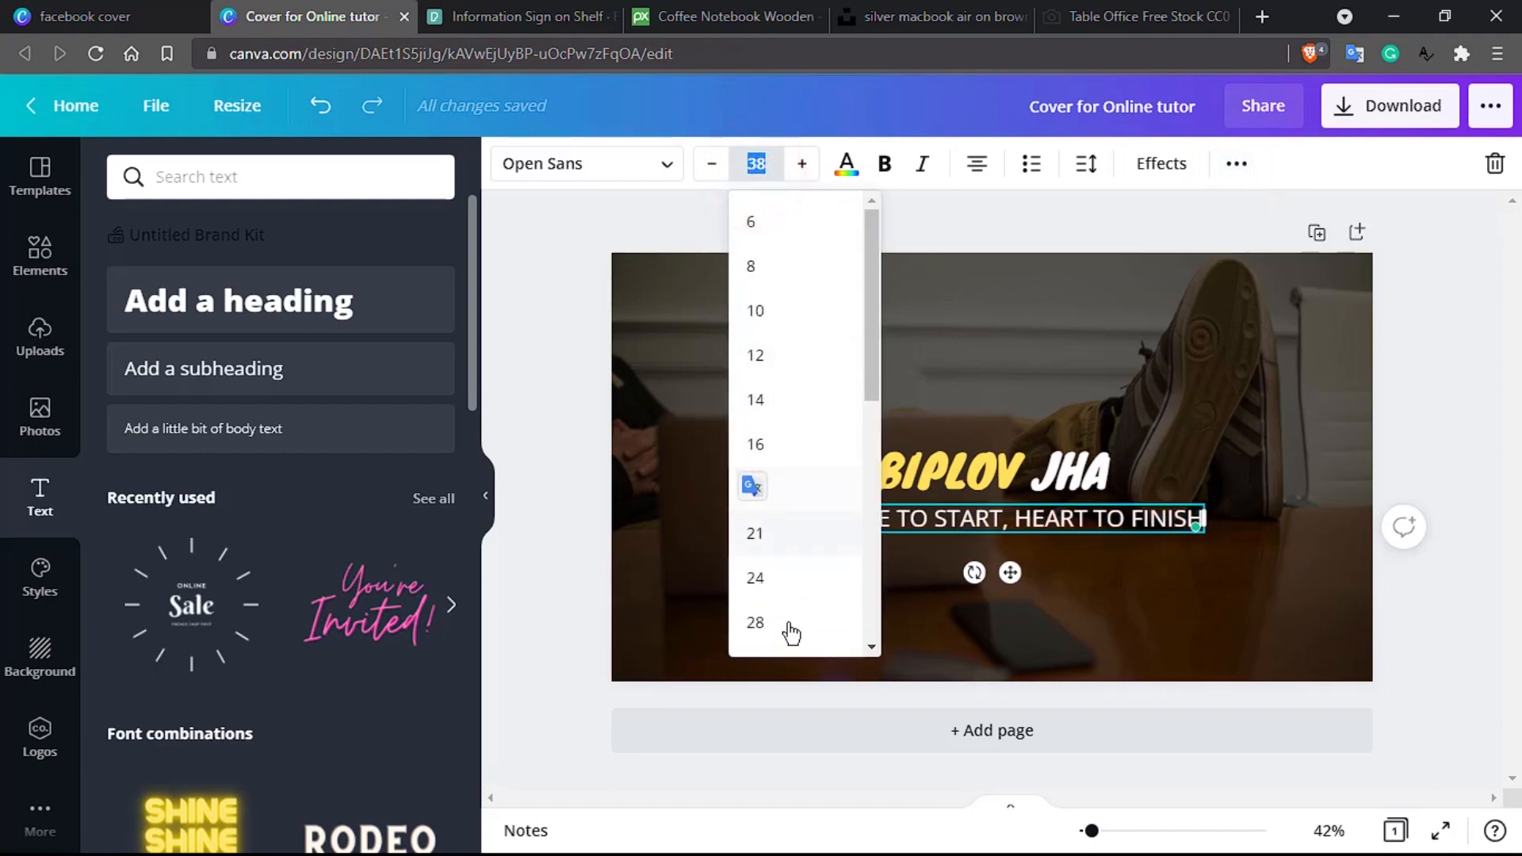
{"action": "scroll", "coordinate": [790, 635], "scroll_direction": "down", "scroll_amount": 2}
{"action": "left_click", "coordinate": [785, 543]}
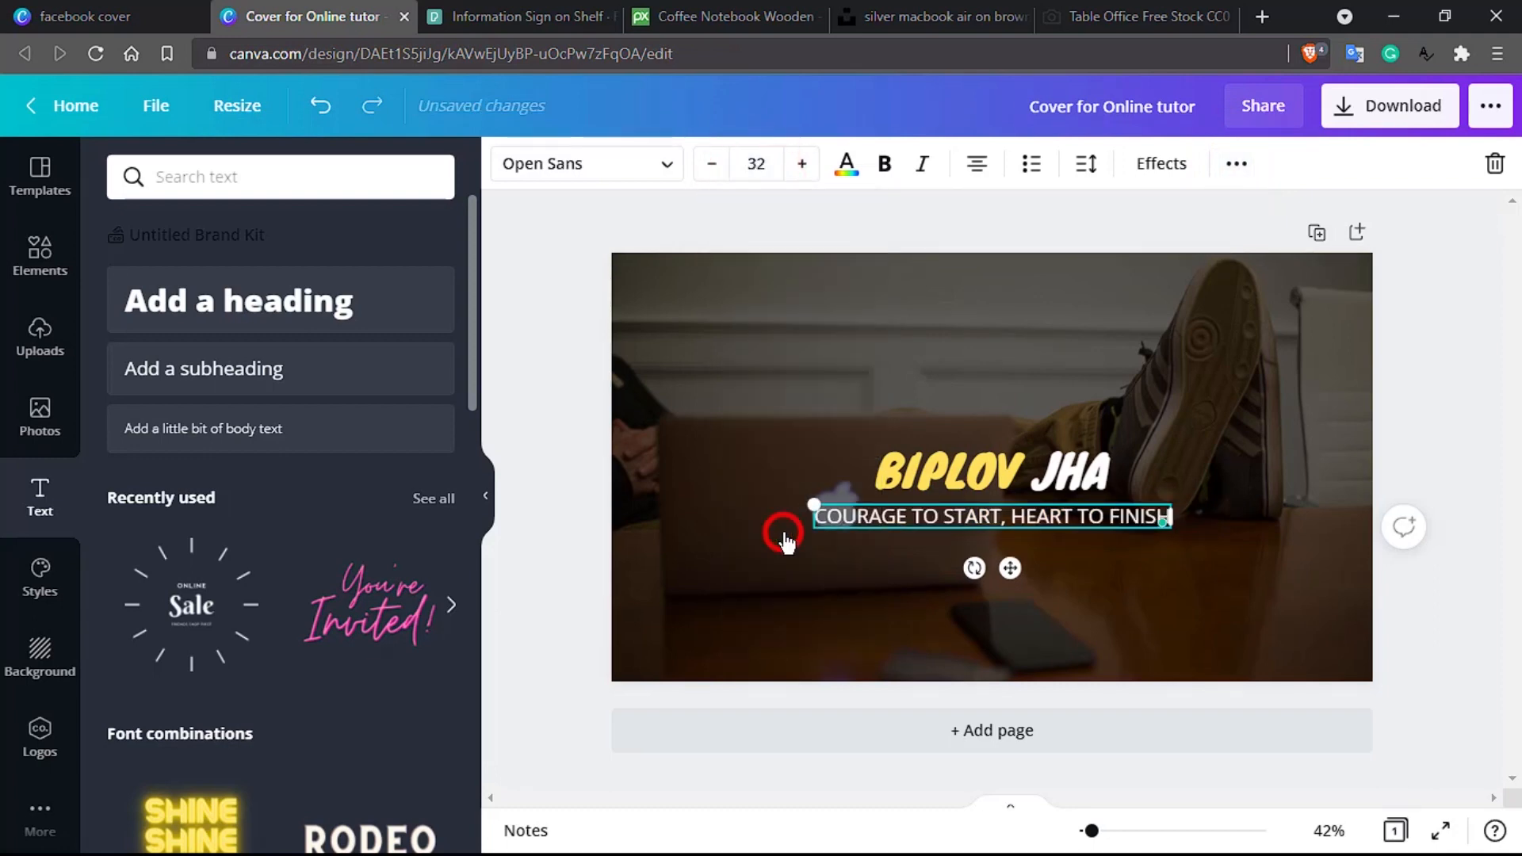
{"action": "left_click", "coordinate": [762, 174]}
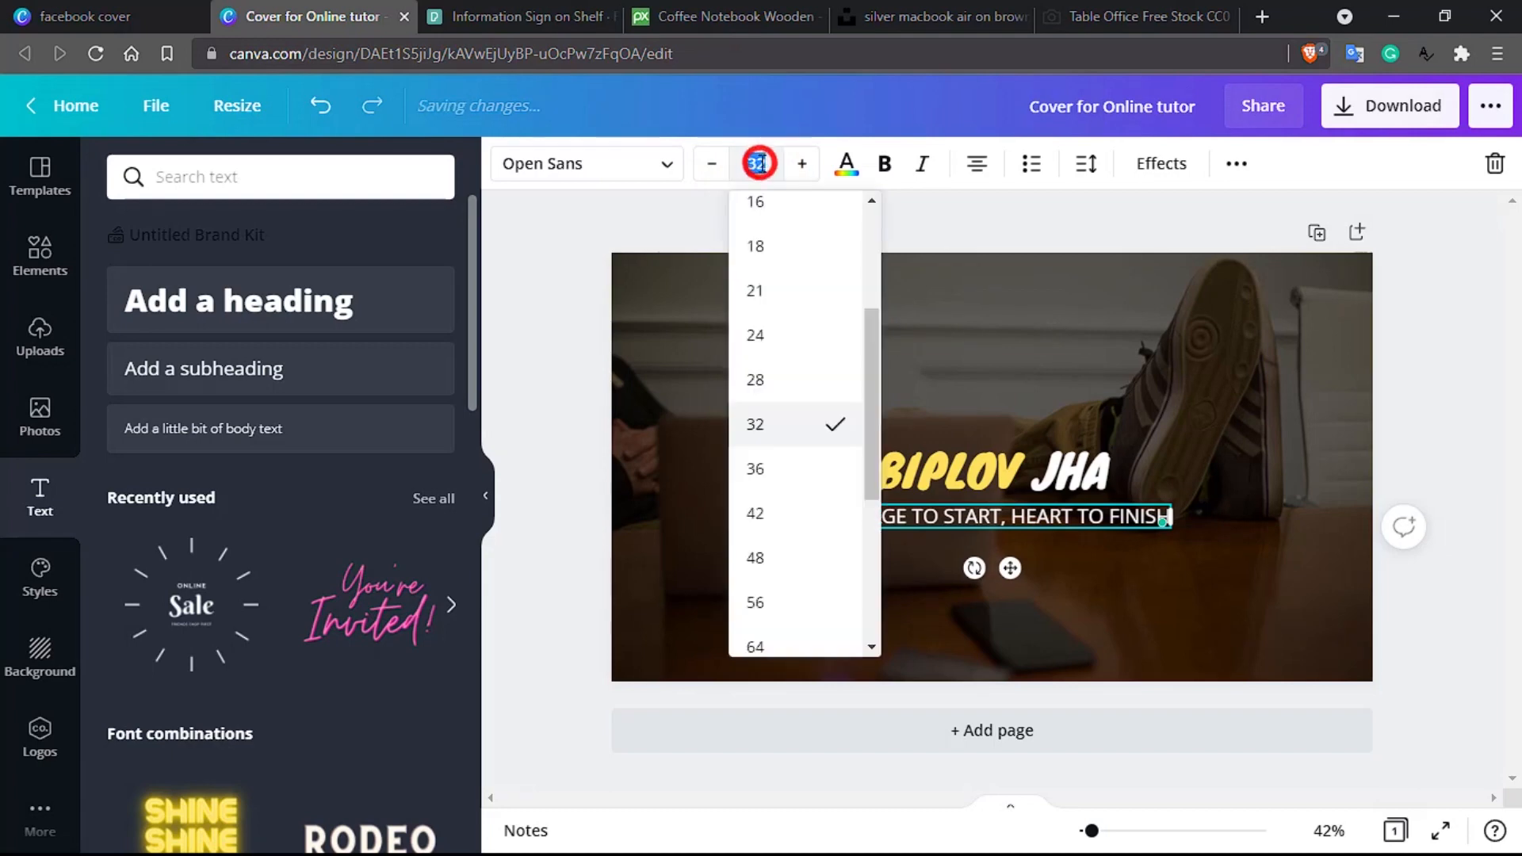
{"action": "left_click", "coordinate": [789, 392]}
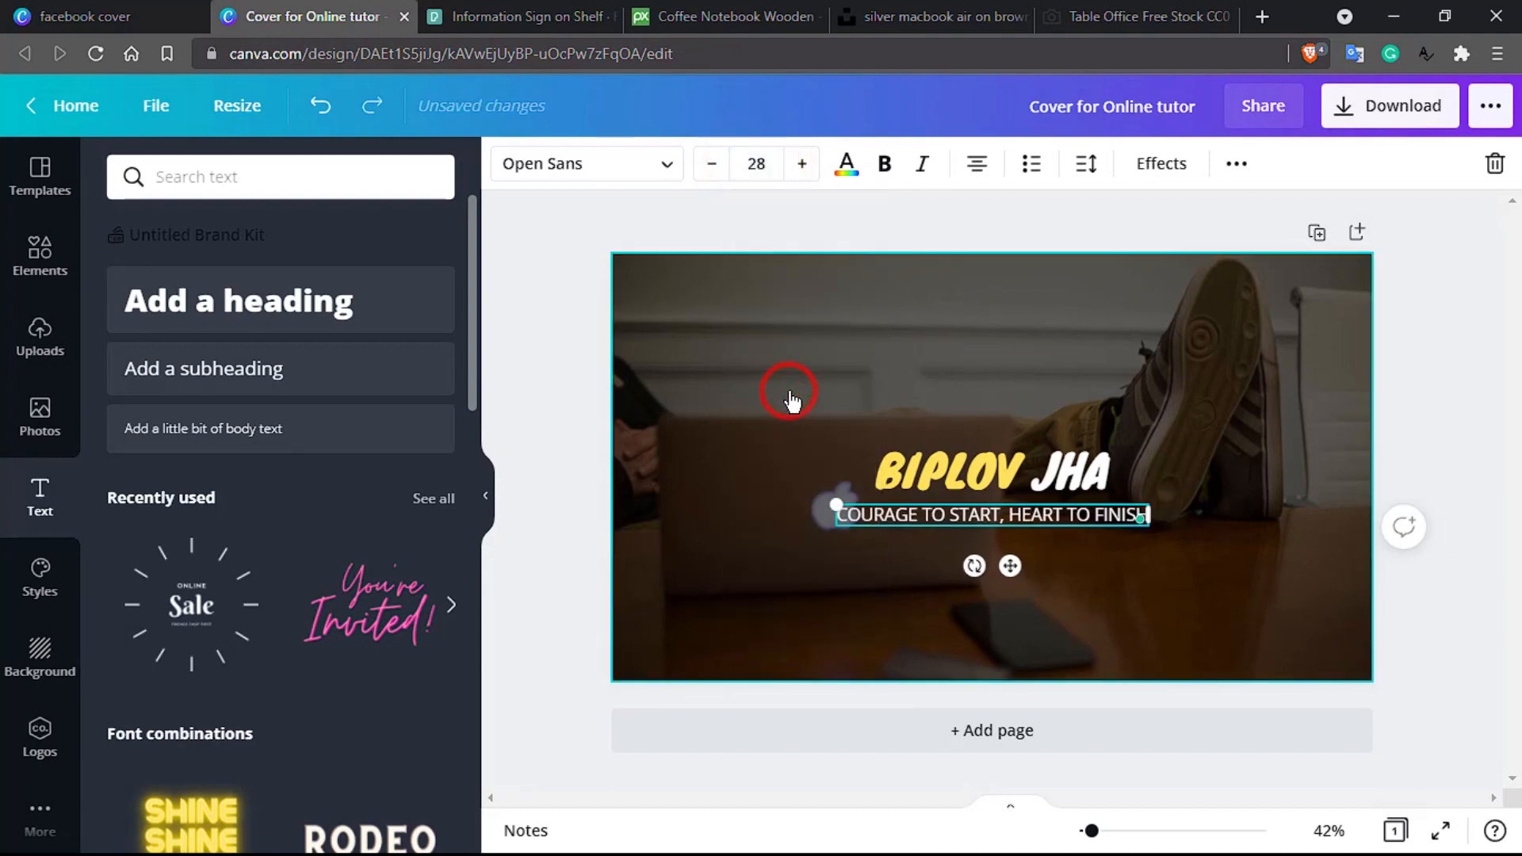
Step: Change the tagline font to Raleway
{"action": "left_click", "coordinate": [658, 165]}
{"action": "left_click", "coordinate": [226, 367]}
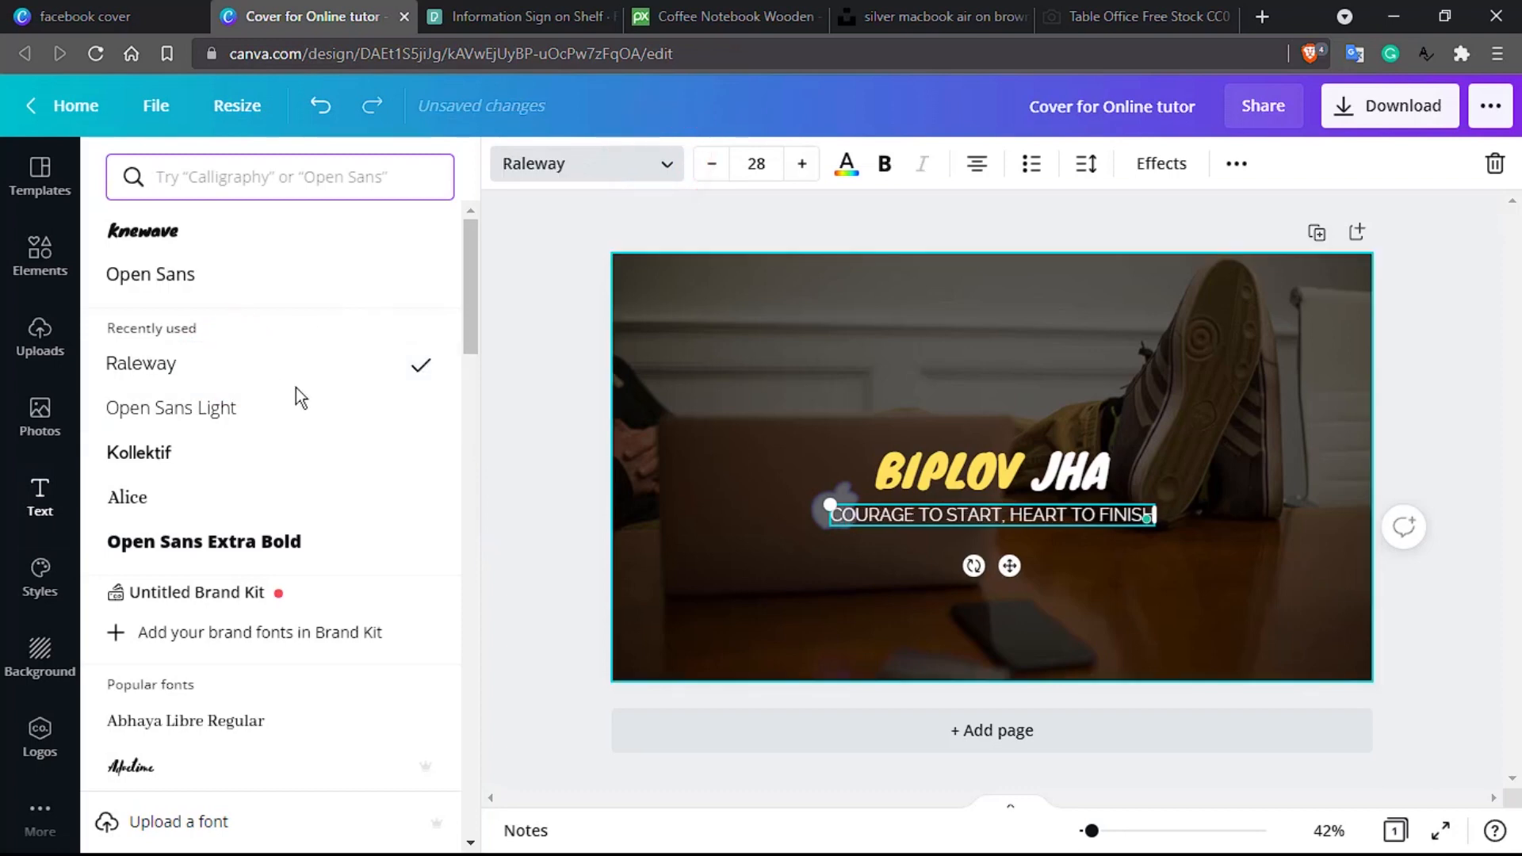
{"action": "left_click", "coordinate": [860, 585]}
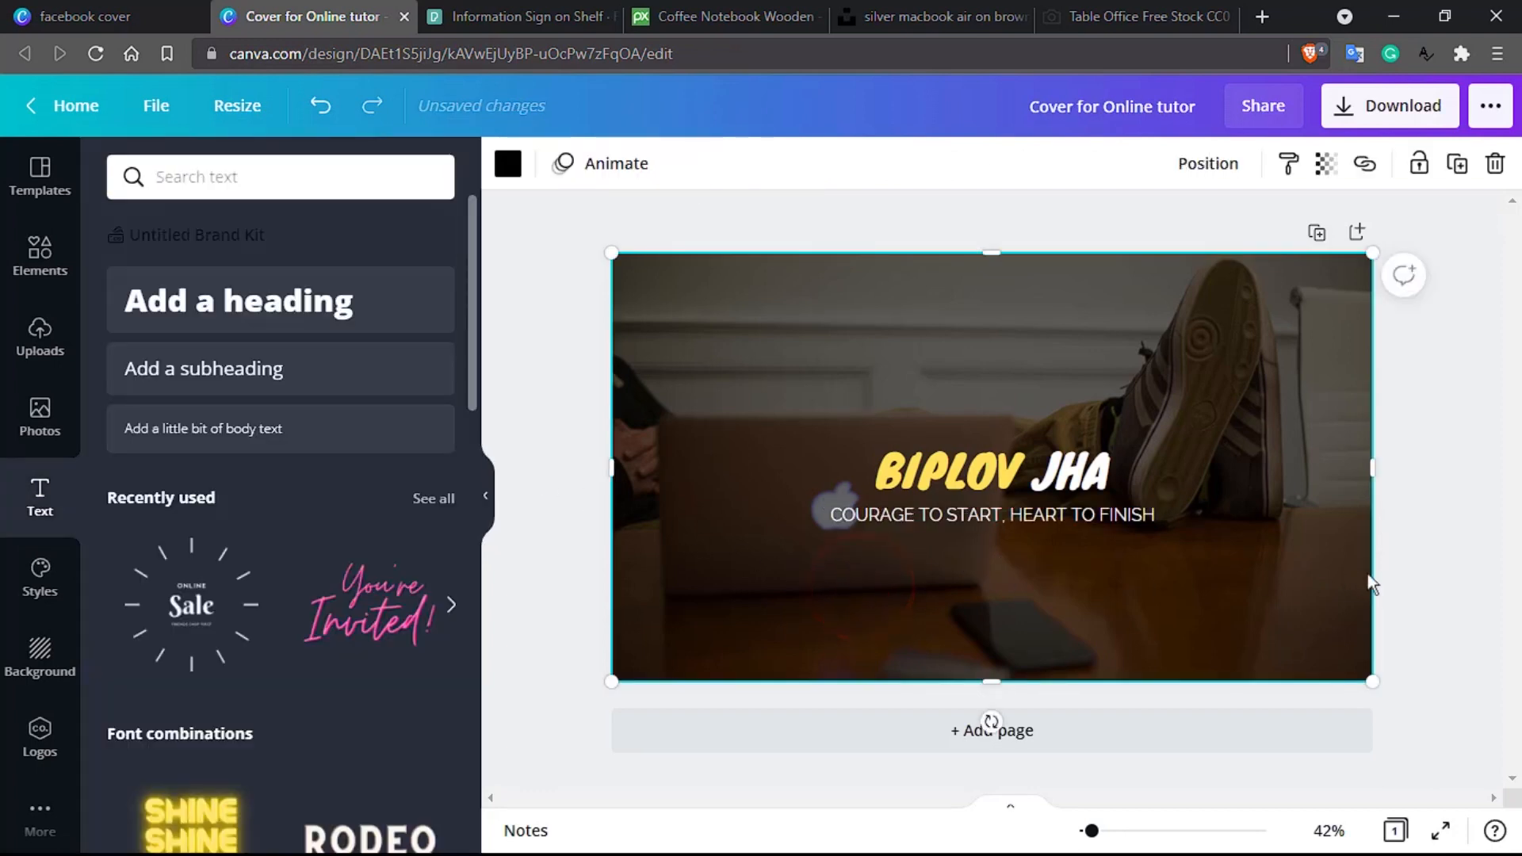
{"action": "left_click", "coordinate": [1450, 571]}
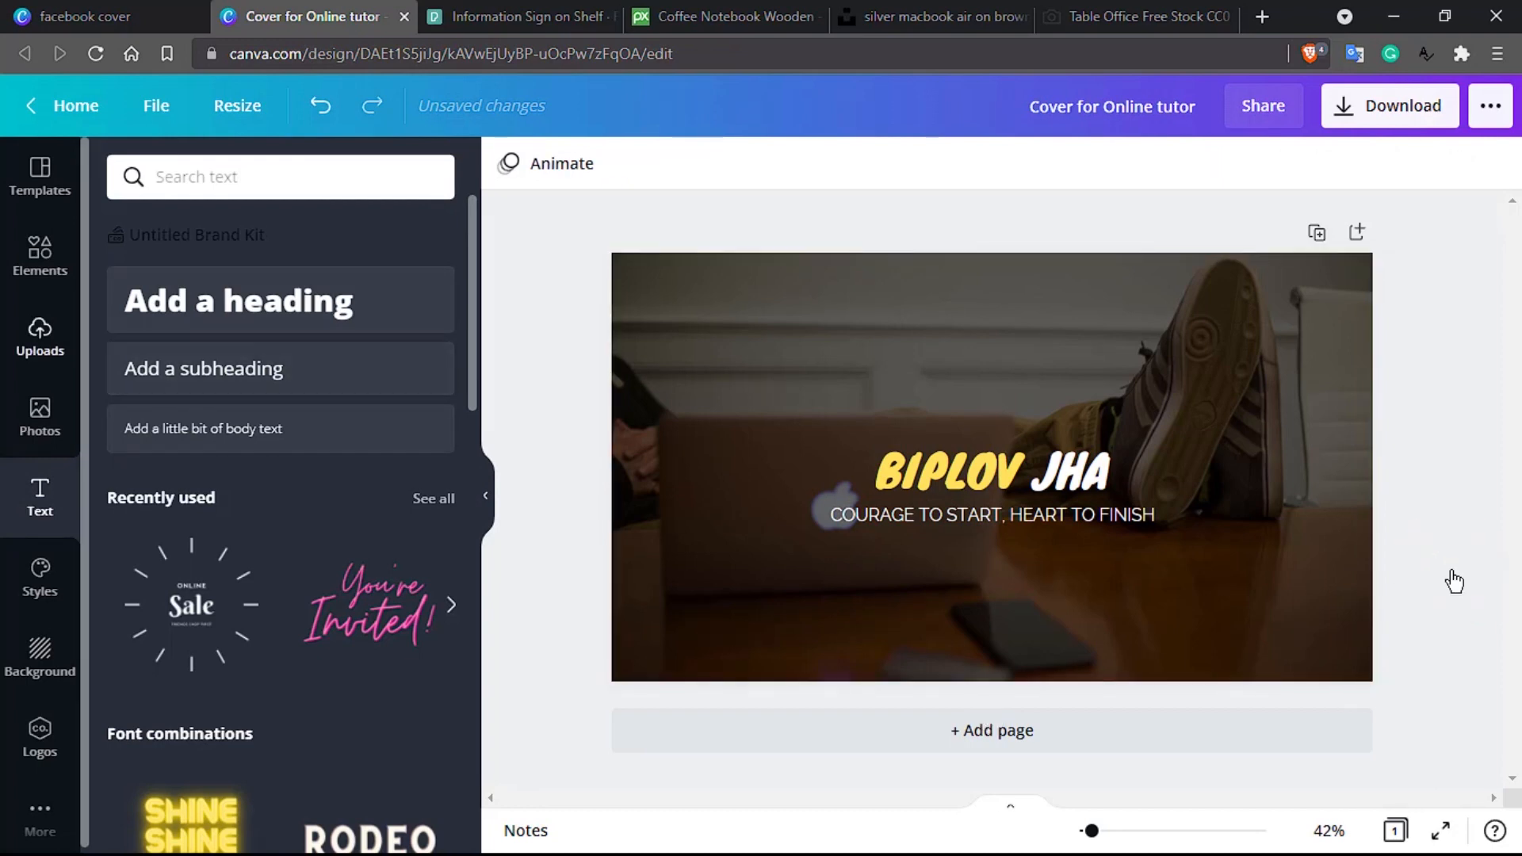
Step: Open the Elements library and scroll through its contents
{"action": "left_click", "coordinate": [45, 269]}
{"action": "scroll", "coordinate": [320, 483], "scroll_direction": "down", "scroll_amount": 5}
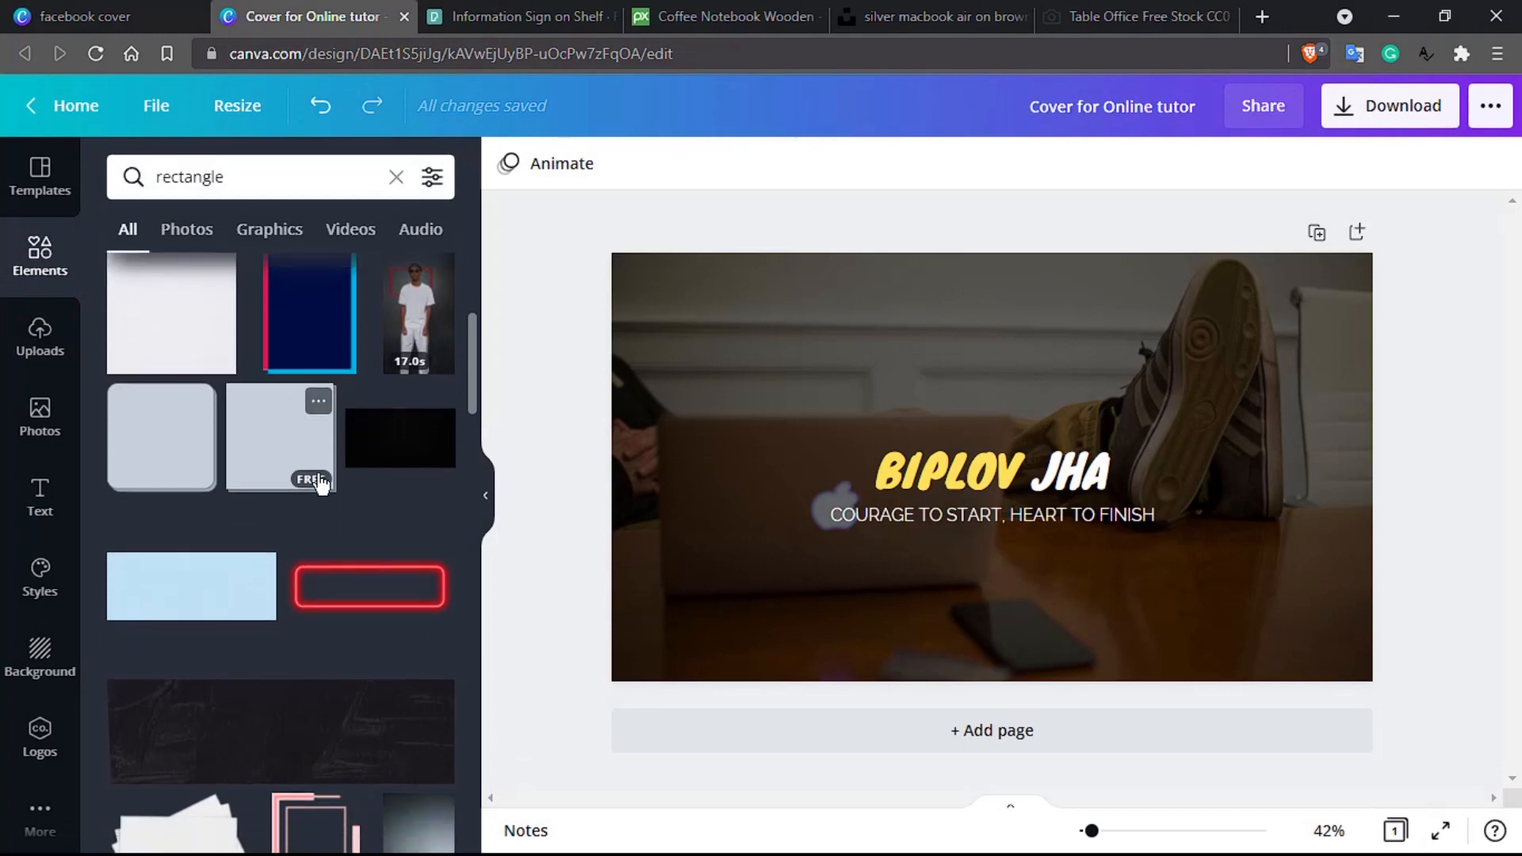
{"action": "scroll", "coordinate": [320, 482], "scroll_direction": "down", "scroll_amount": 10}
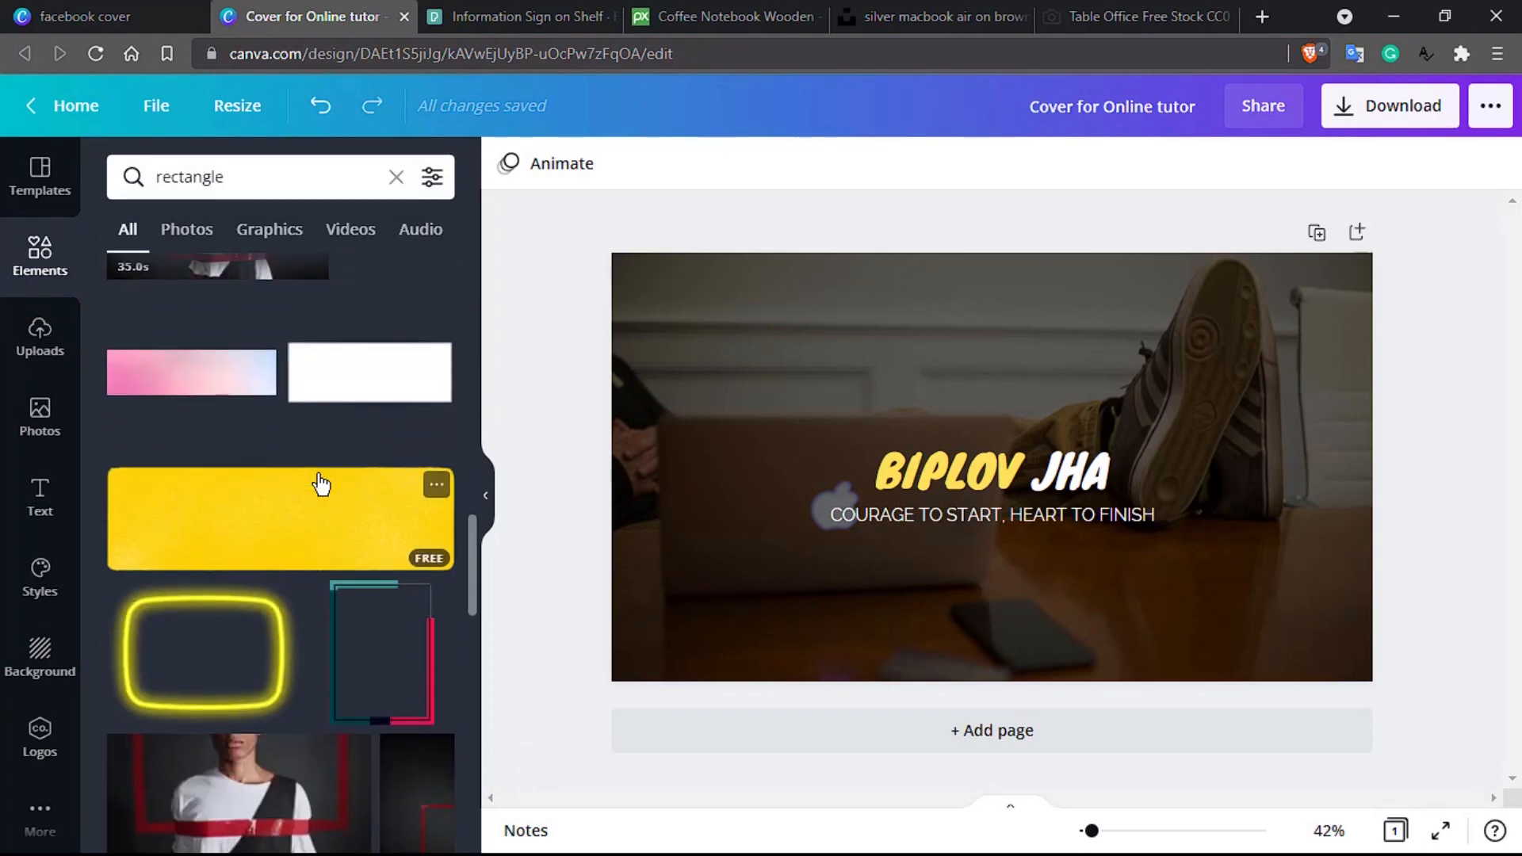
{"action": "scroll", "coordinate": [319, 483], "scroll_direction": "down", "scroll_amount": 10}
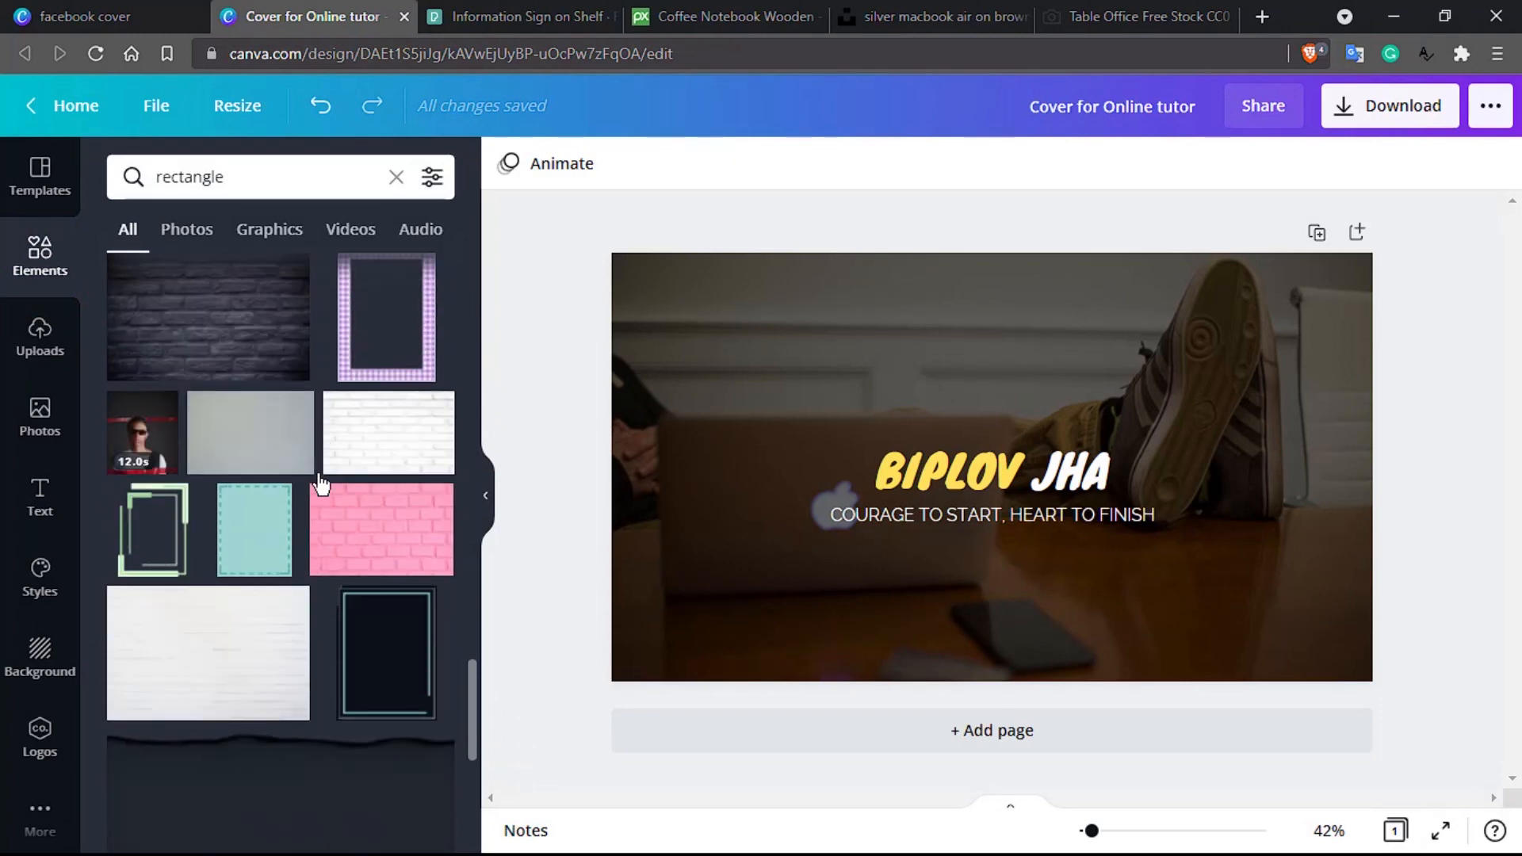
{"action": "scroll", "coordinate": [321, 483], "scroll_direction": "down", "scroll_amount": 10}
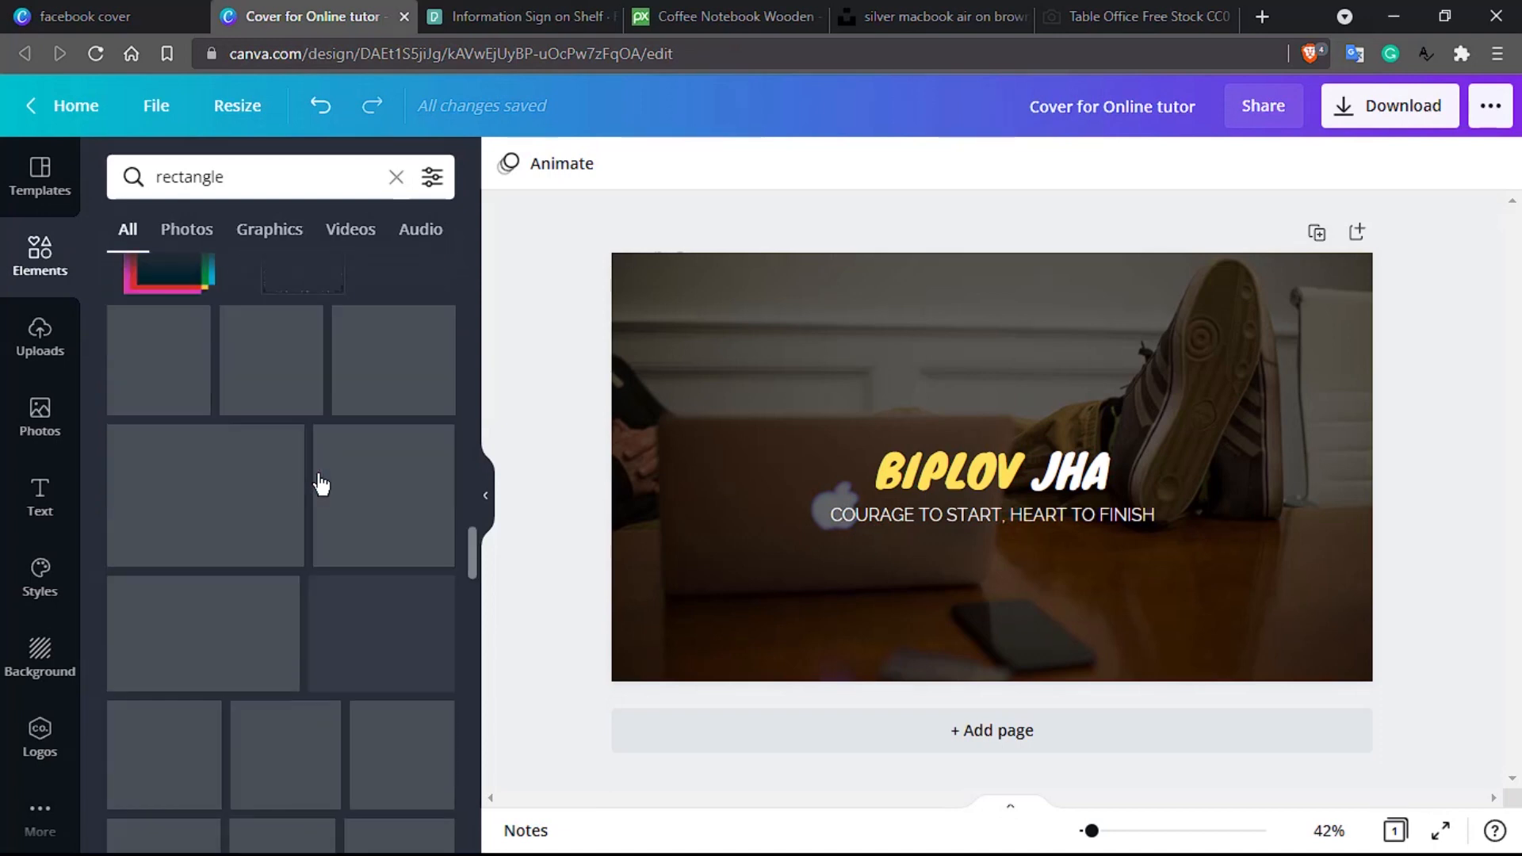
{"action": "scroll", "coordinate": [320, 484], "scroll_direction": "down", "scroll_amount": 5}
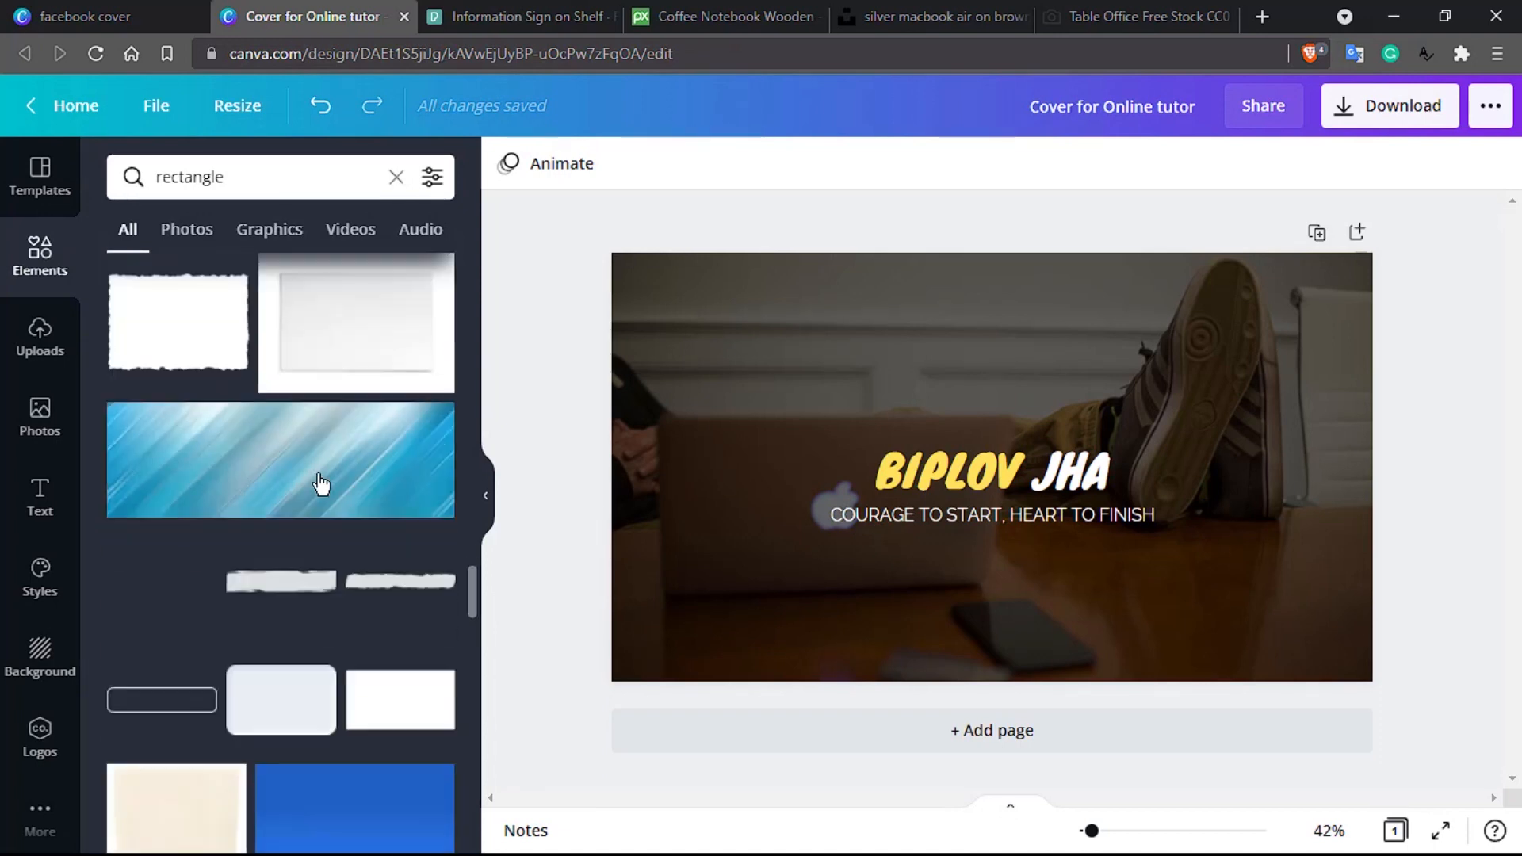
{"action": "scroll", "coordinate": [321, 482], "scroll_direction": "down", "scroll_amount": 10}
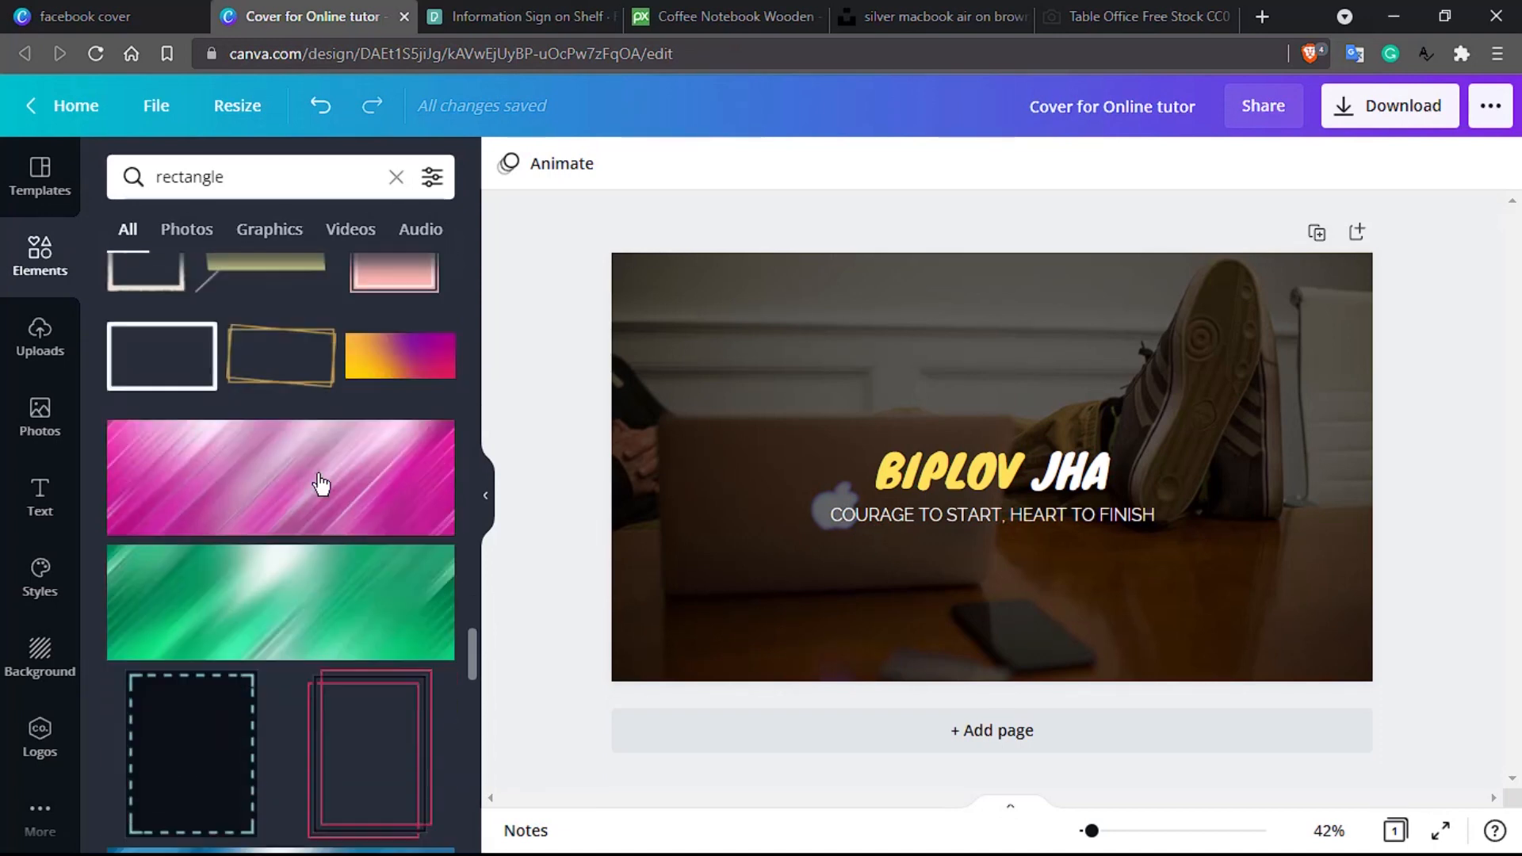
{"action": "scroll", "coordinate": [320, 483], "scroll_direction": "down", "scroll_amount": 1}
Step: Search elements for 'rectangle quote frame' and browse the results
{"action": "left_click", "coordinate": [245, 183]}
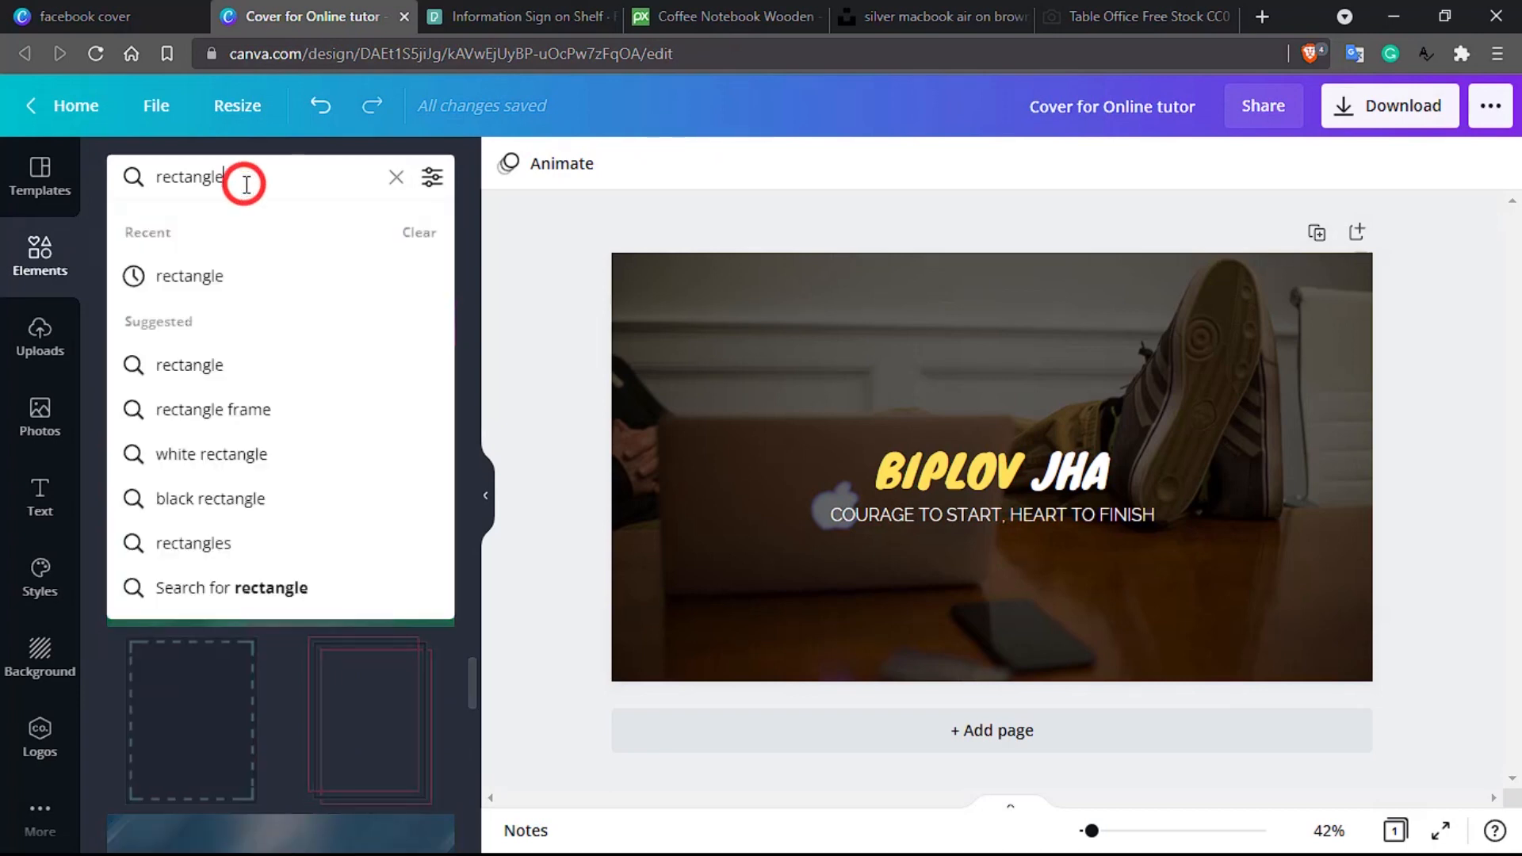
{"action": "double_click", "coordinate": [246, 183]}
{"action": "left_click", "coordinate": [270, 172]}
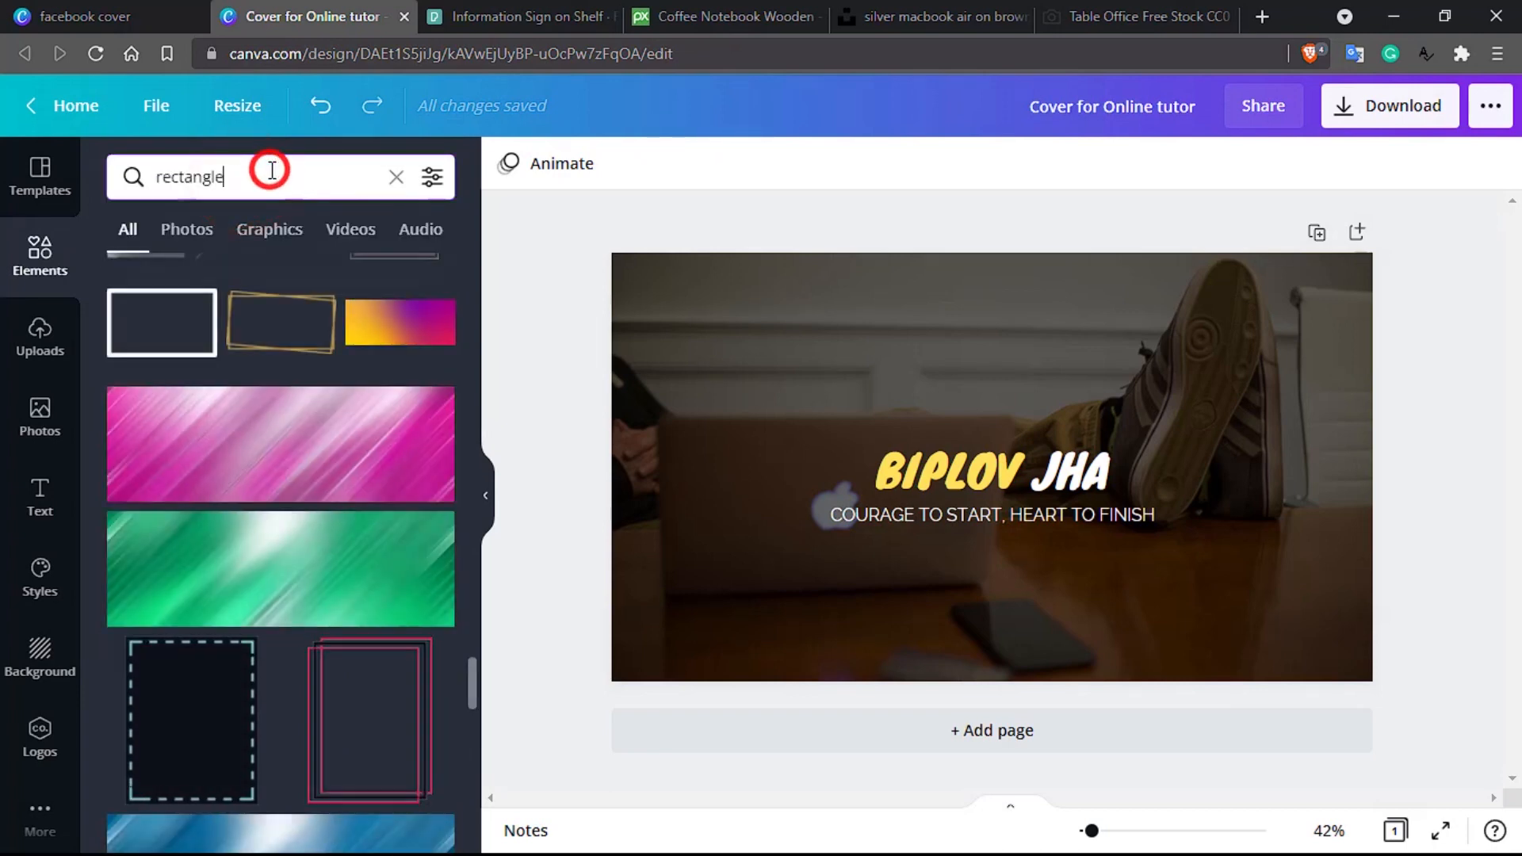
{"action": "type", "text": "quote f"}
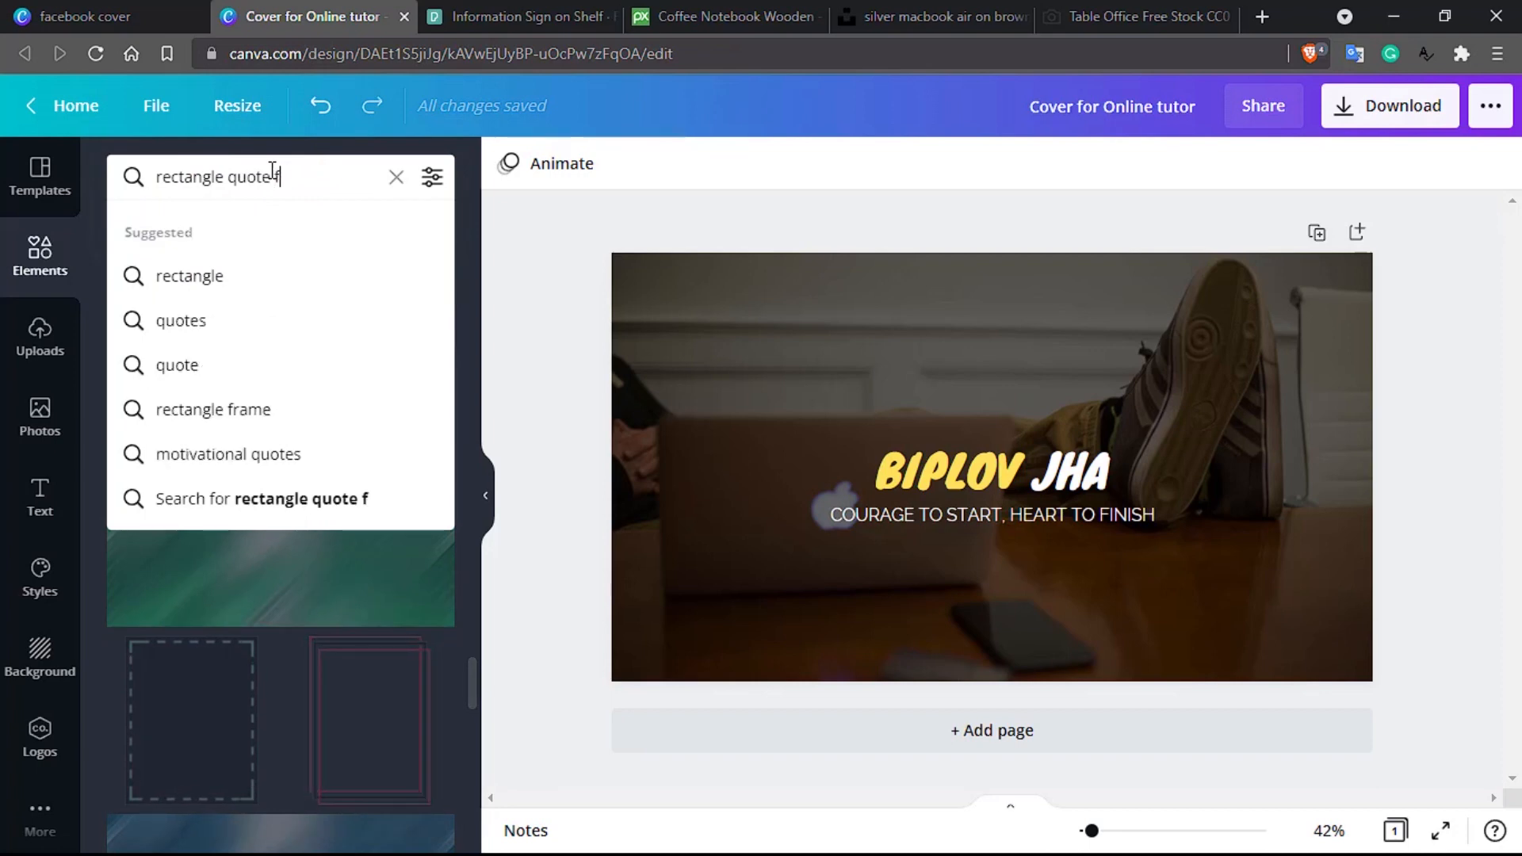
{"action": "type", "text": "rame"}
{"action": "key", "text": "Return"}
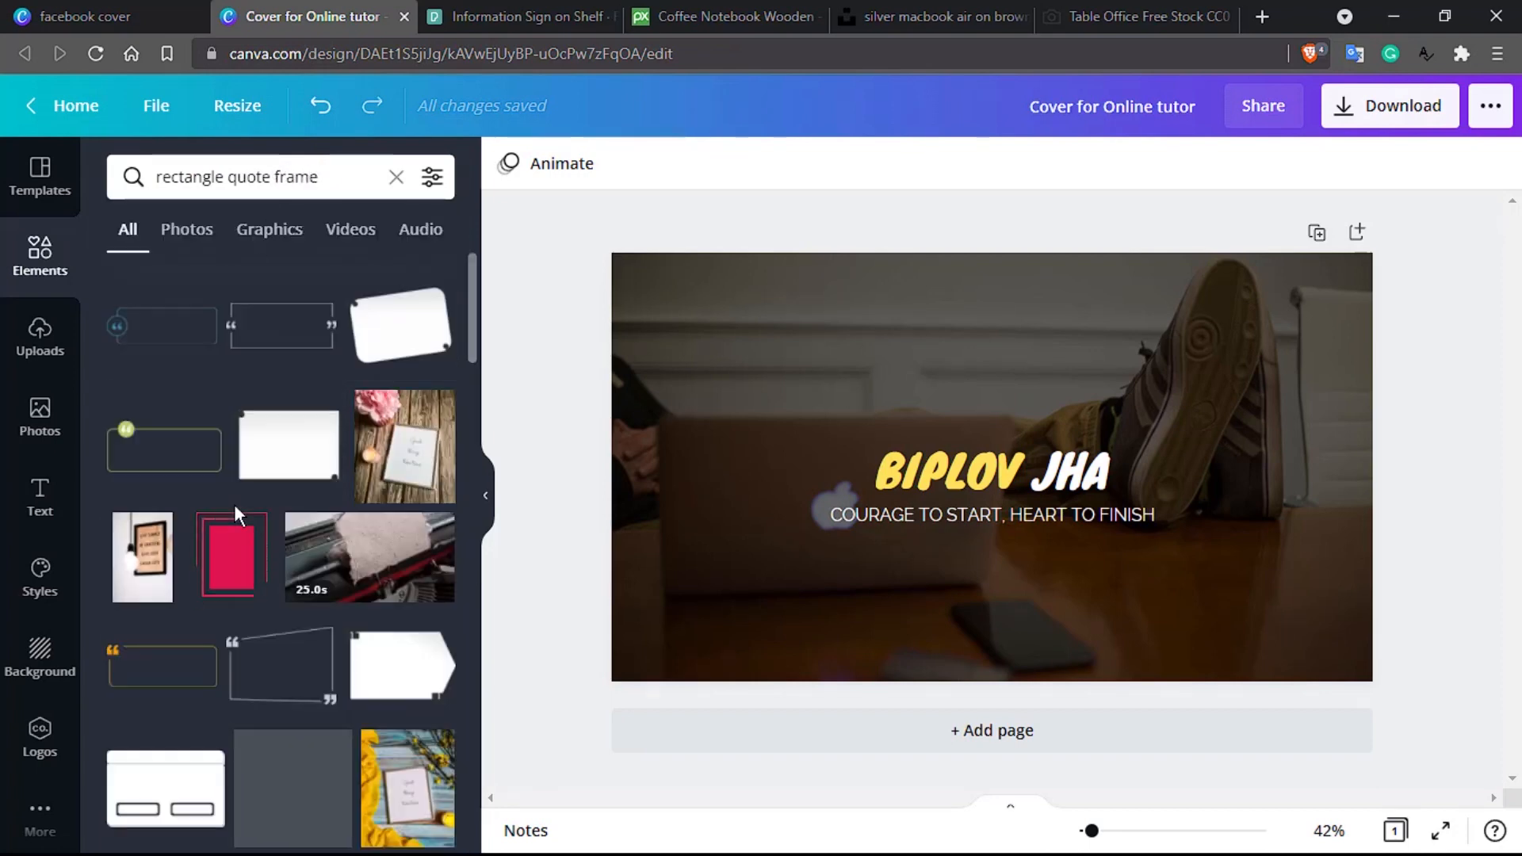
{"action": "scroll", "coordinate": [248, 566], "scroll_direction": "down", "scroll_amount": 5}
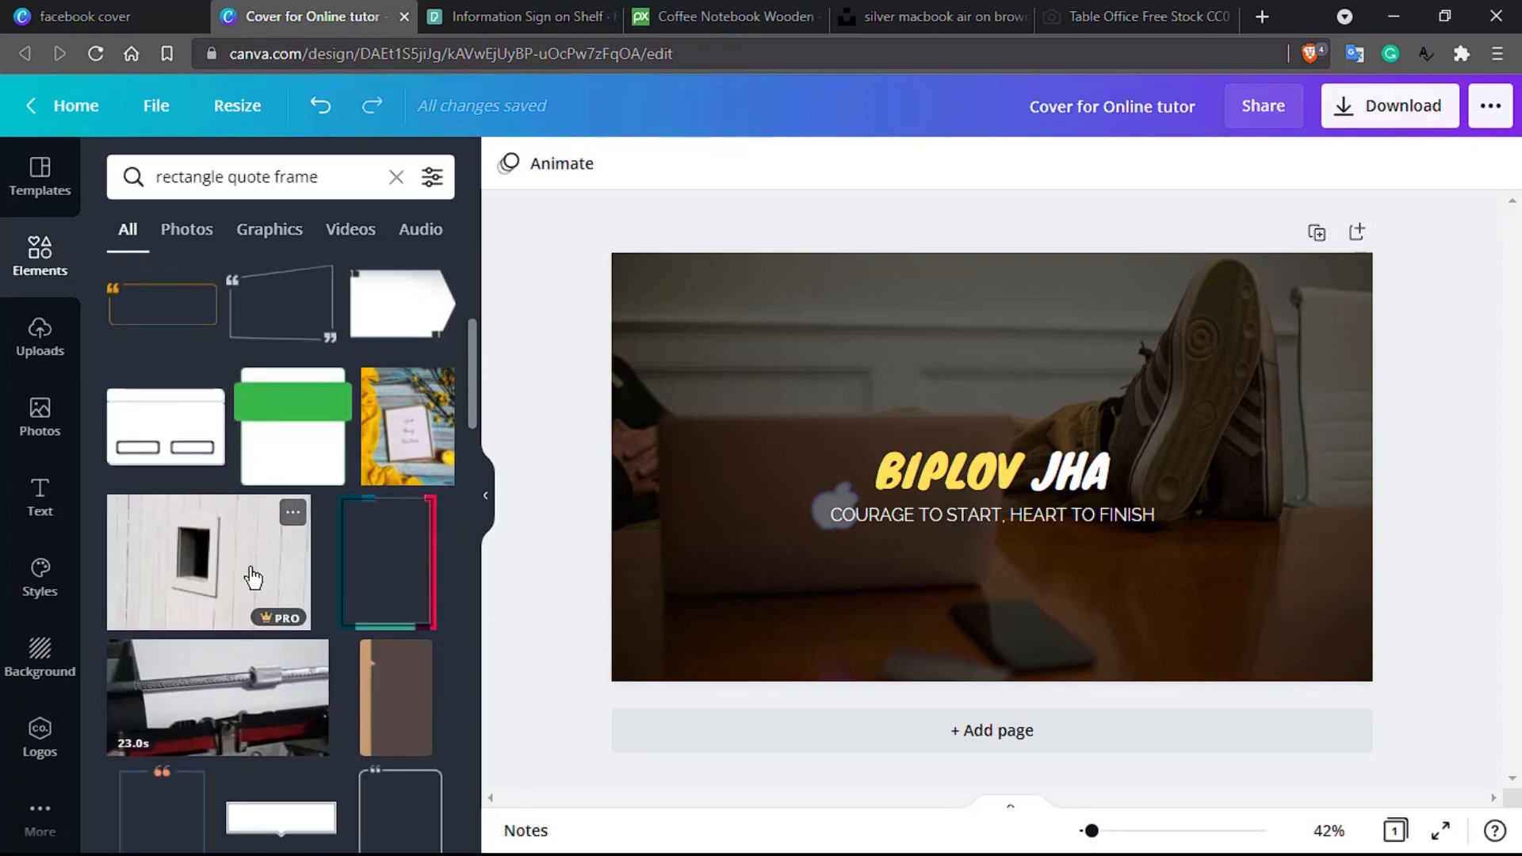
{"action": "scroll", "coordinate": [248, 577], "scroll_direction": "down", "scroll_amount": 5}
{"action": "scroll", "coordinate": [248, 577], "scroll_direction": "up", "scroll_amount": 10}
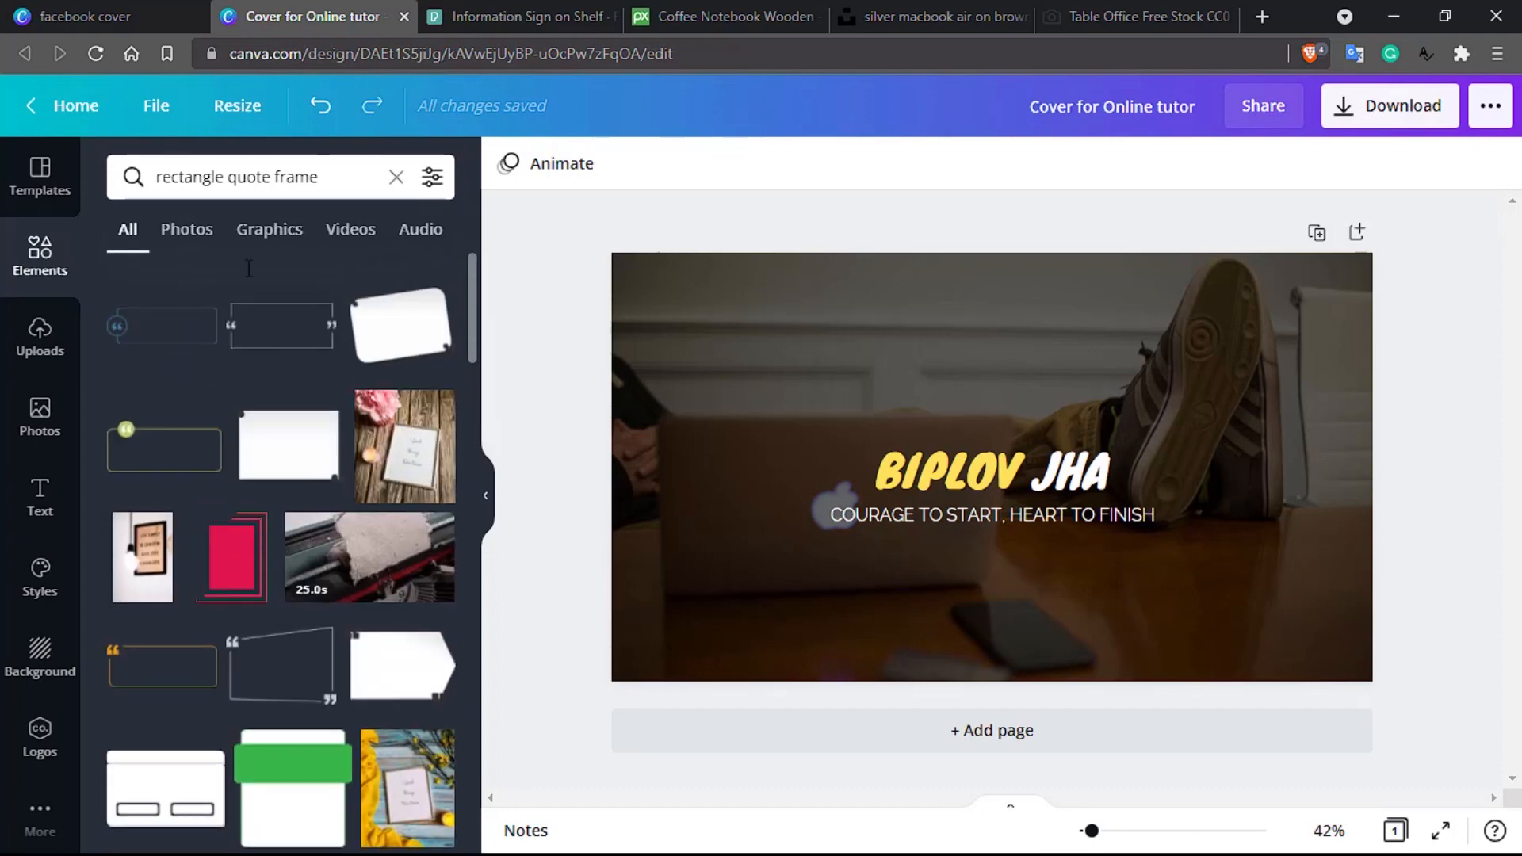
Step: Drop 'quote' so the element search reads 'rectangle frame'
{"action": "left_click", "coordinate": [245, 178]}
{"action": "double_click", "coordinate": [245, 179]}
{"action": "key", "text": "BackSpace"}
{"action": "key", "text": "Return"}
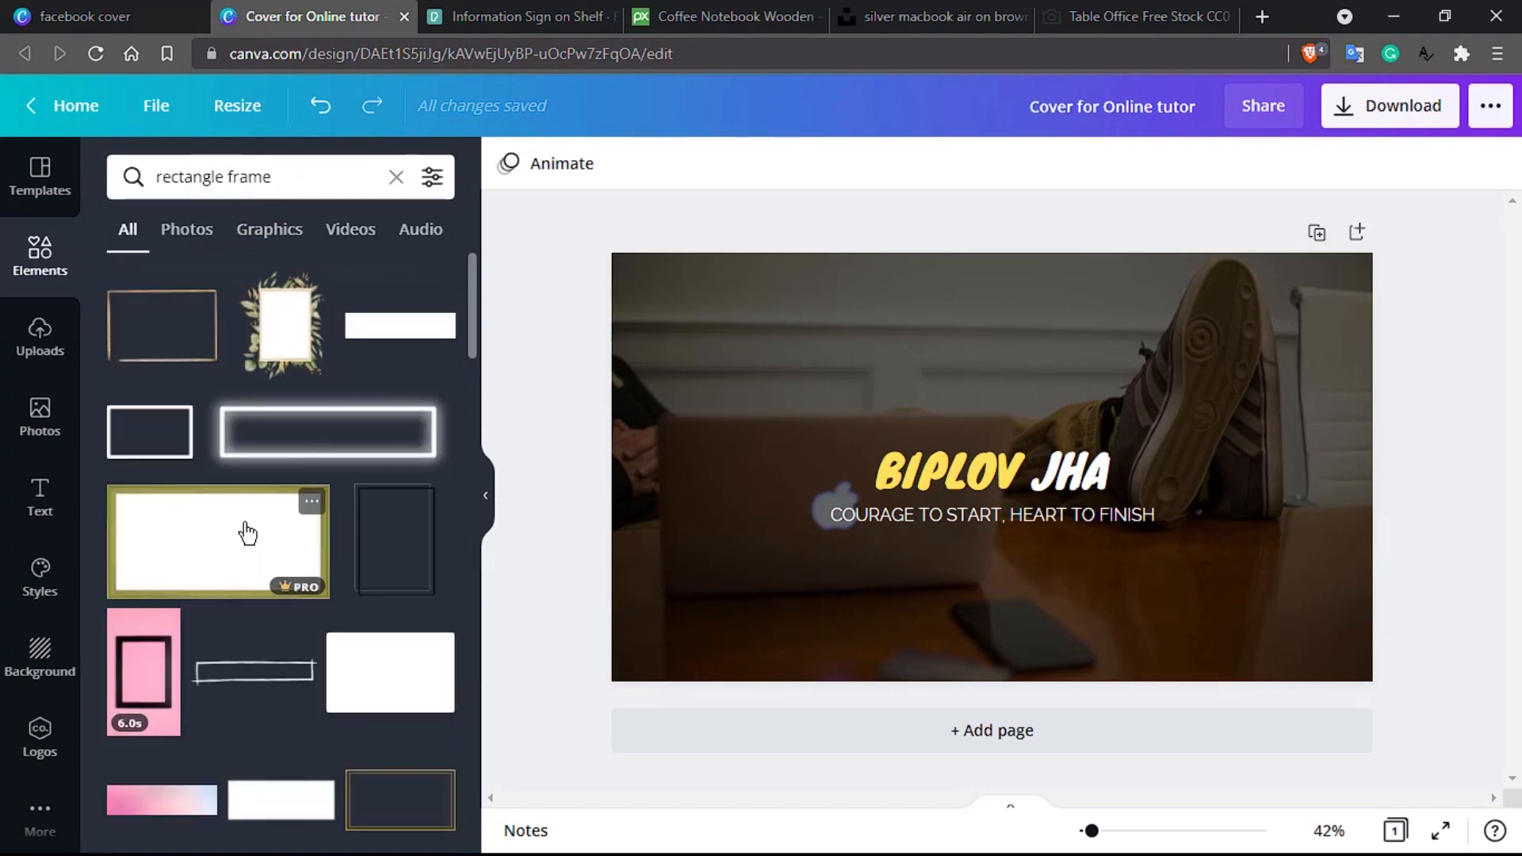
{"action": "scroll", "coordinate": [214, 500], "scroll_direction": "down", "scroll_amount": 10}
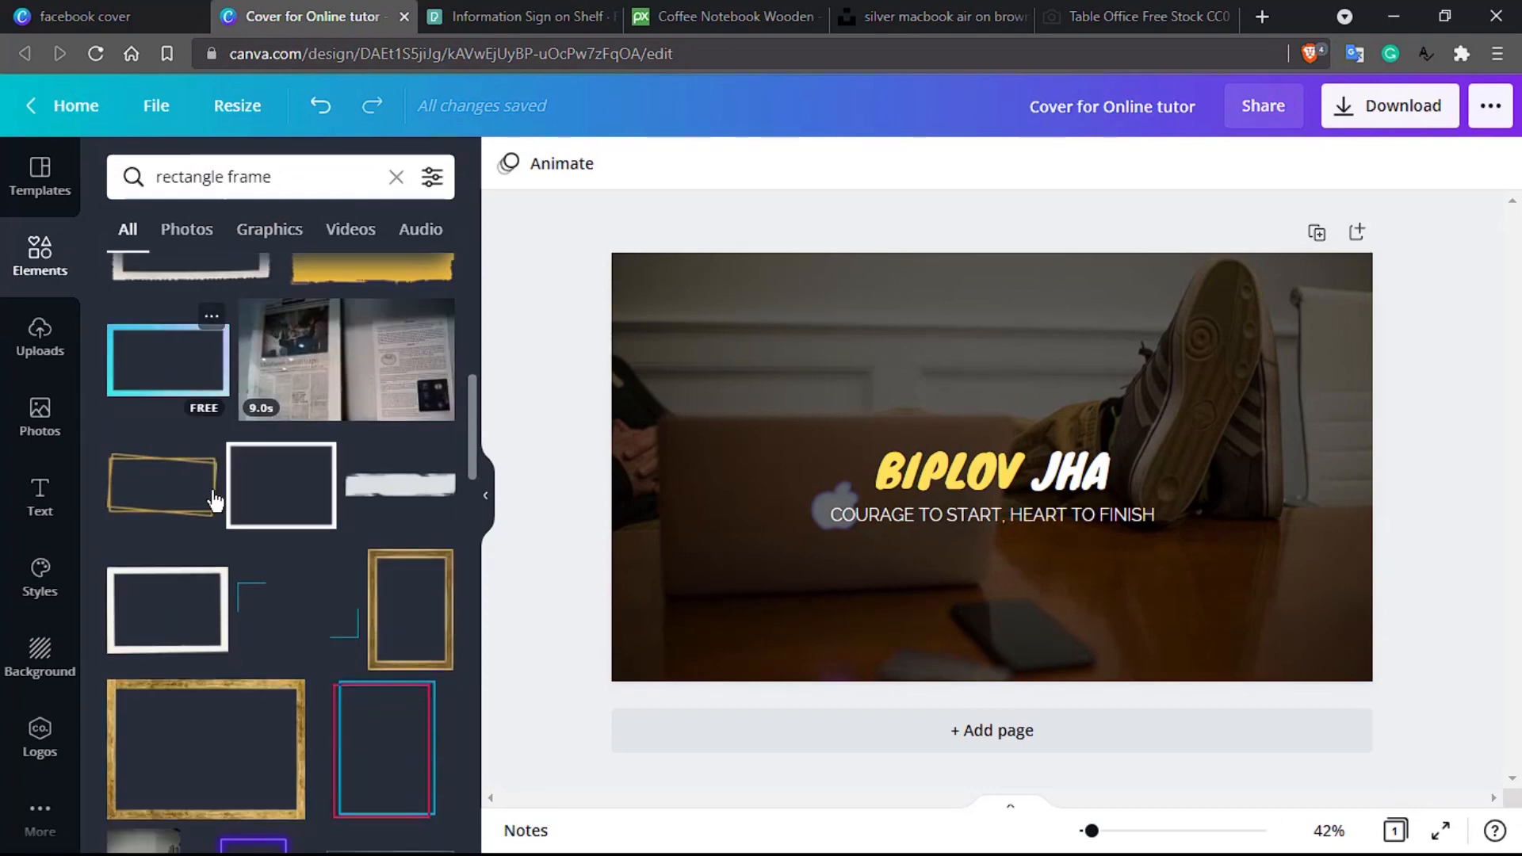
{"action": "left_click_drag", "start_coordinate": [304, 337], "coordinate": [882, 476]}
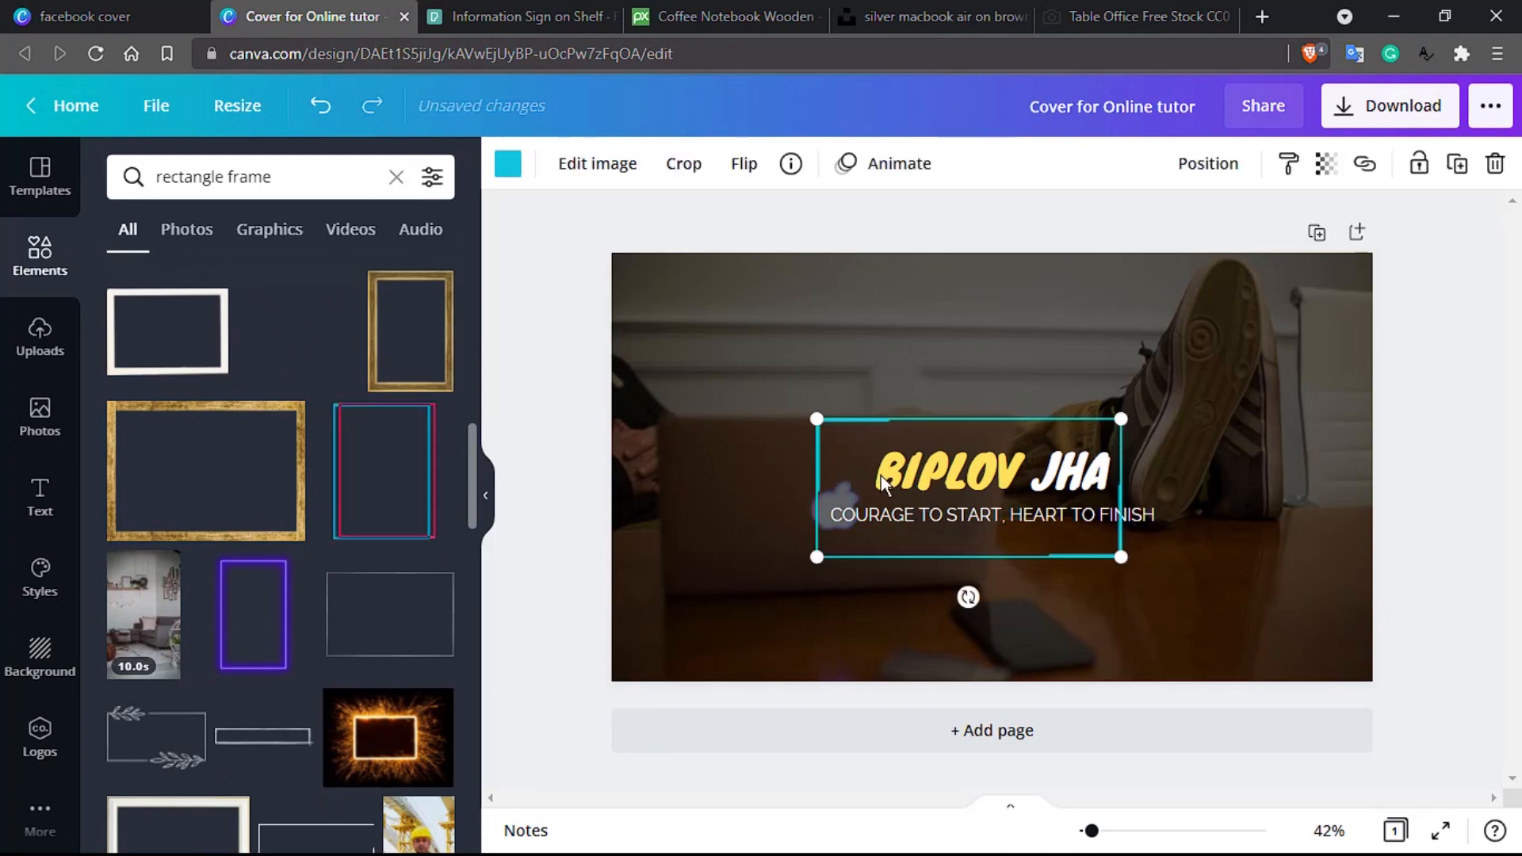
{"action": "left_click_drag", "start_coordinate": [1150, 558], "coordinate": [1181, 546]}
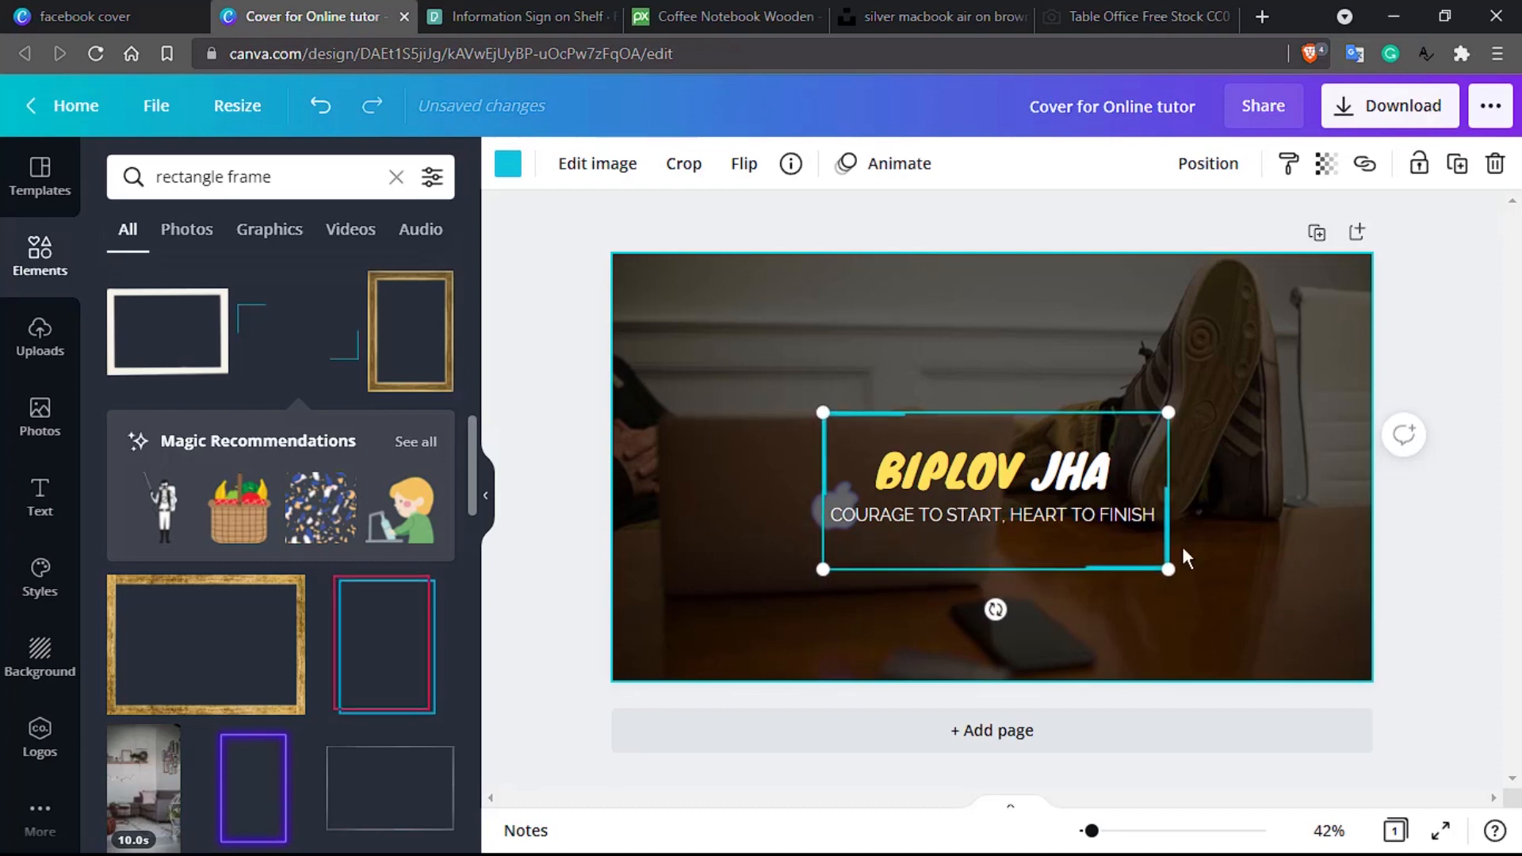
{"action": "left_click_drag", "start_coordinate": [1168, 569], "coordinate": [1185, 547]}
{"action": "left_click", "coordinate": [1327, 476]}
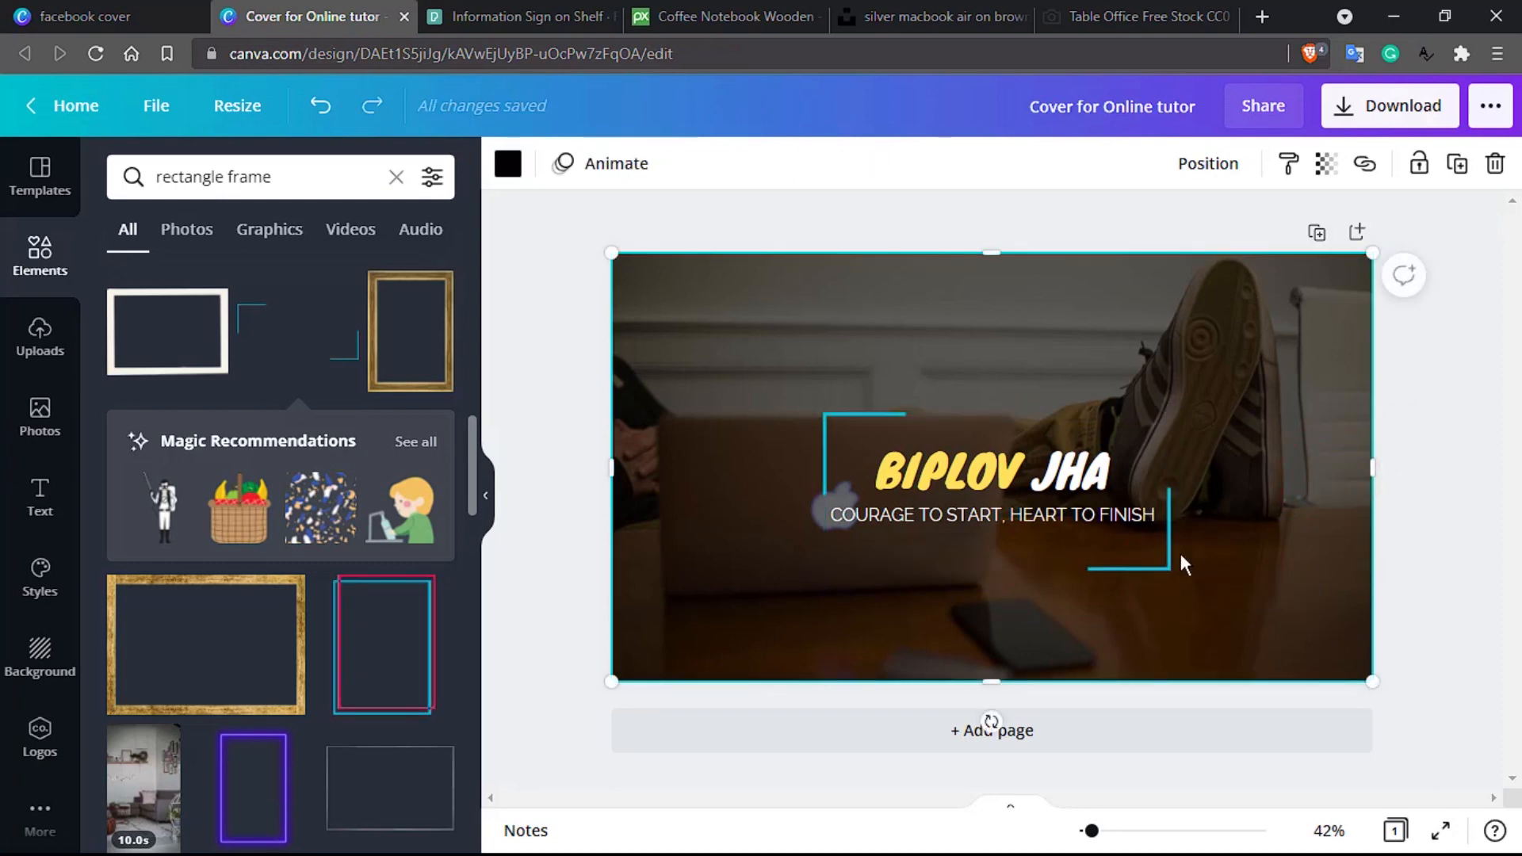
{"action": "left_click", "coordinate": [1164, 568]}
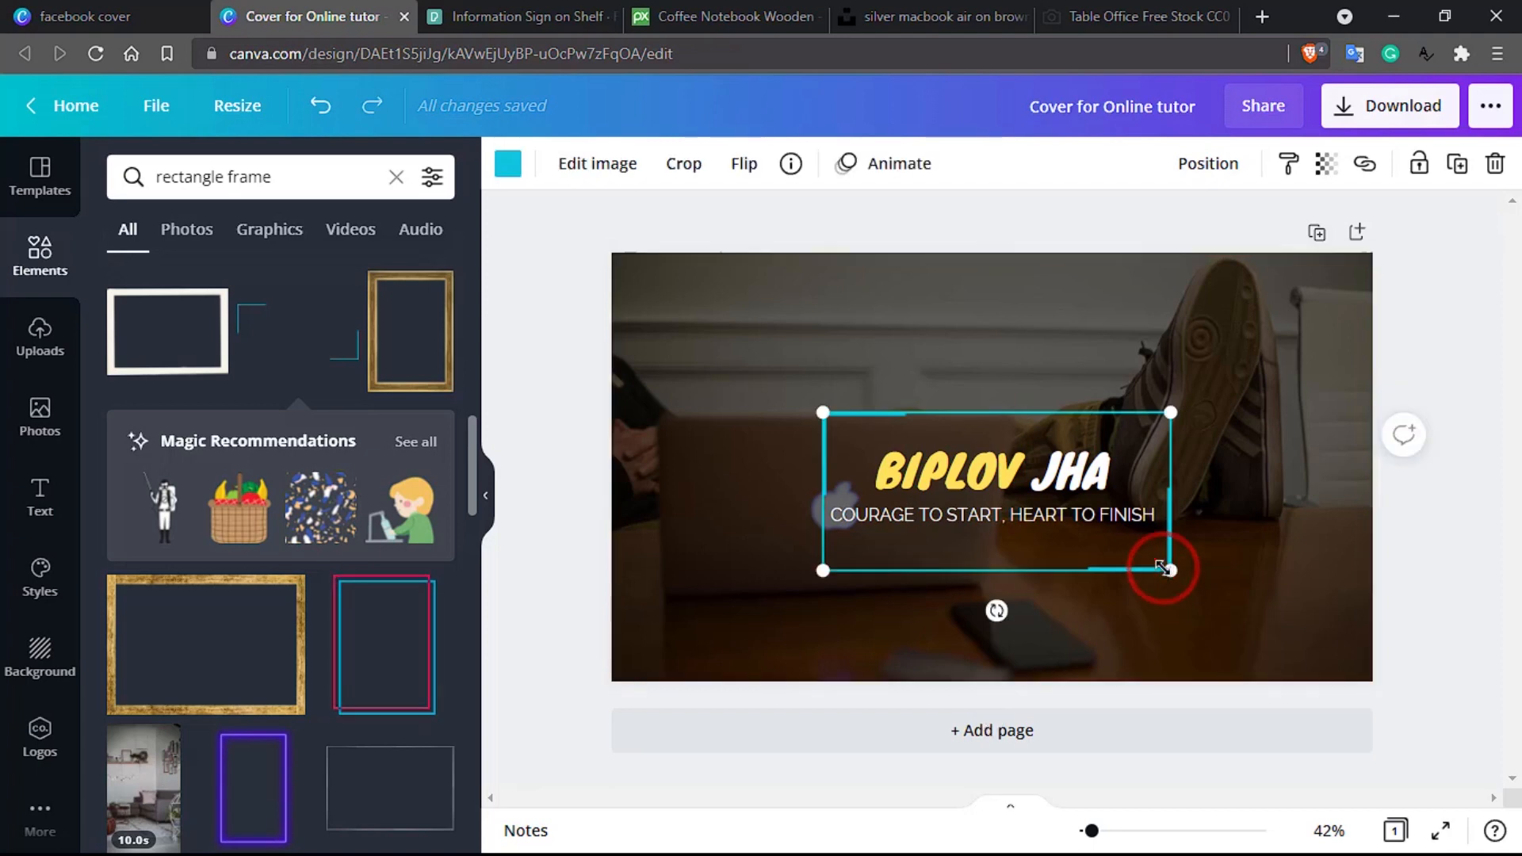
{"action": "key", "text": "Delete"}
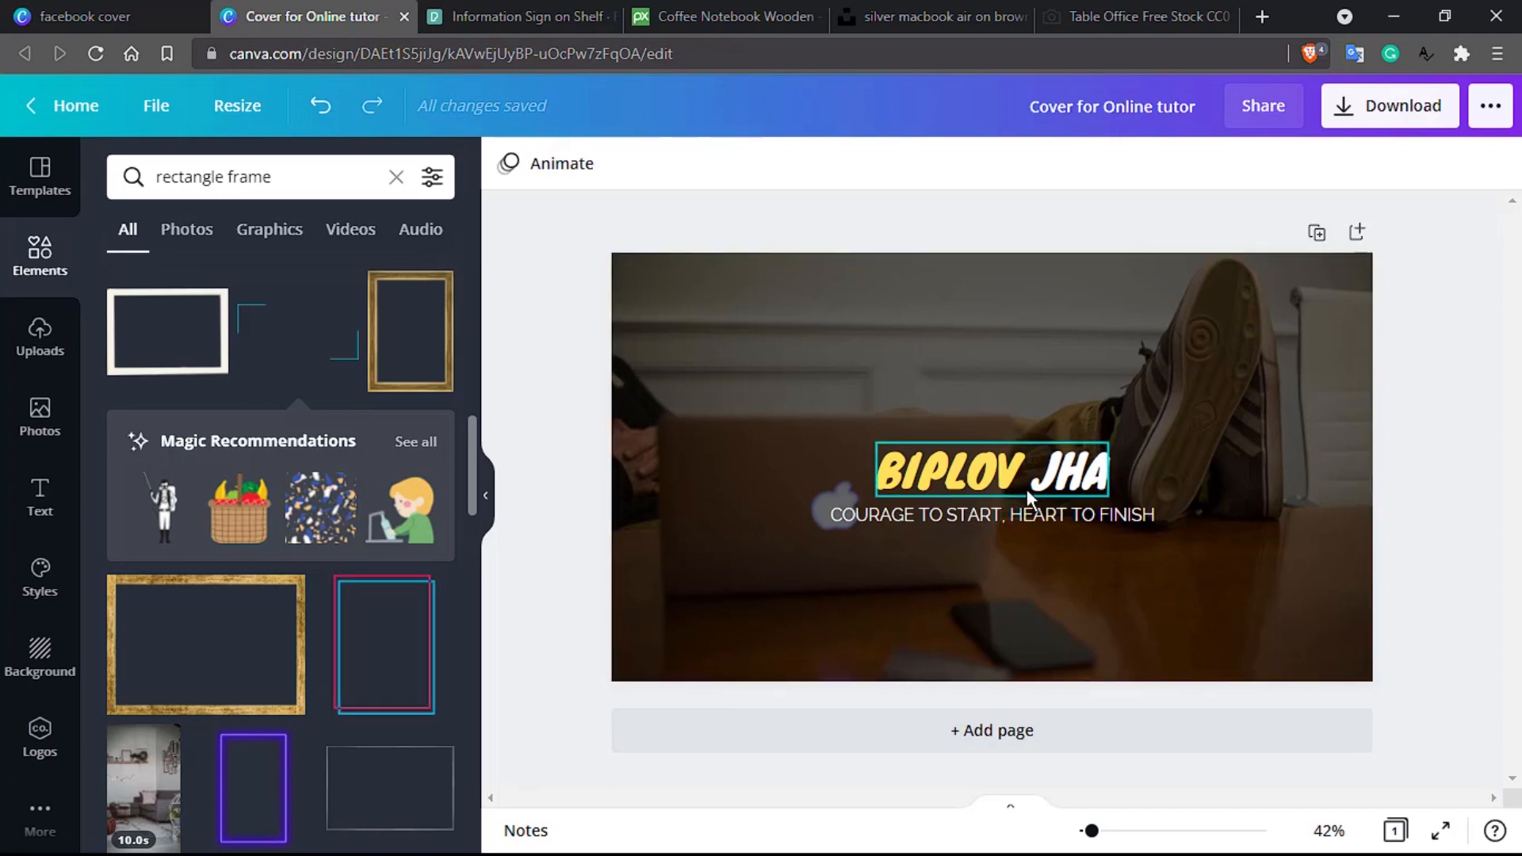
Step: Nudge the tagline slightly lower beneath the title
{"action": "left_click", "coordinate": [1028, 515]}
{"action": "key", "text": "Down"}
{"action": "key", "text": "Down"}
{"action": "key", "text": "Down"}
{"action": "key", "text": "Down"}
{"action": "key", "text": "Down"}
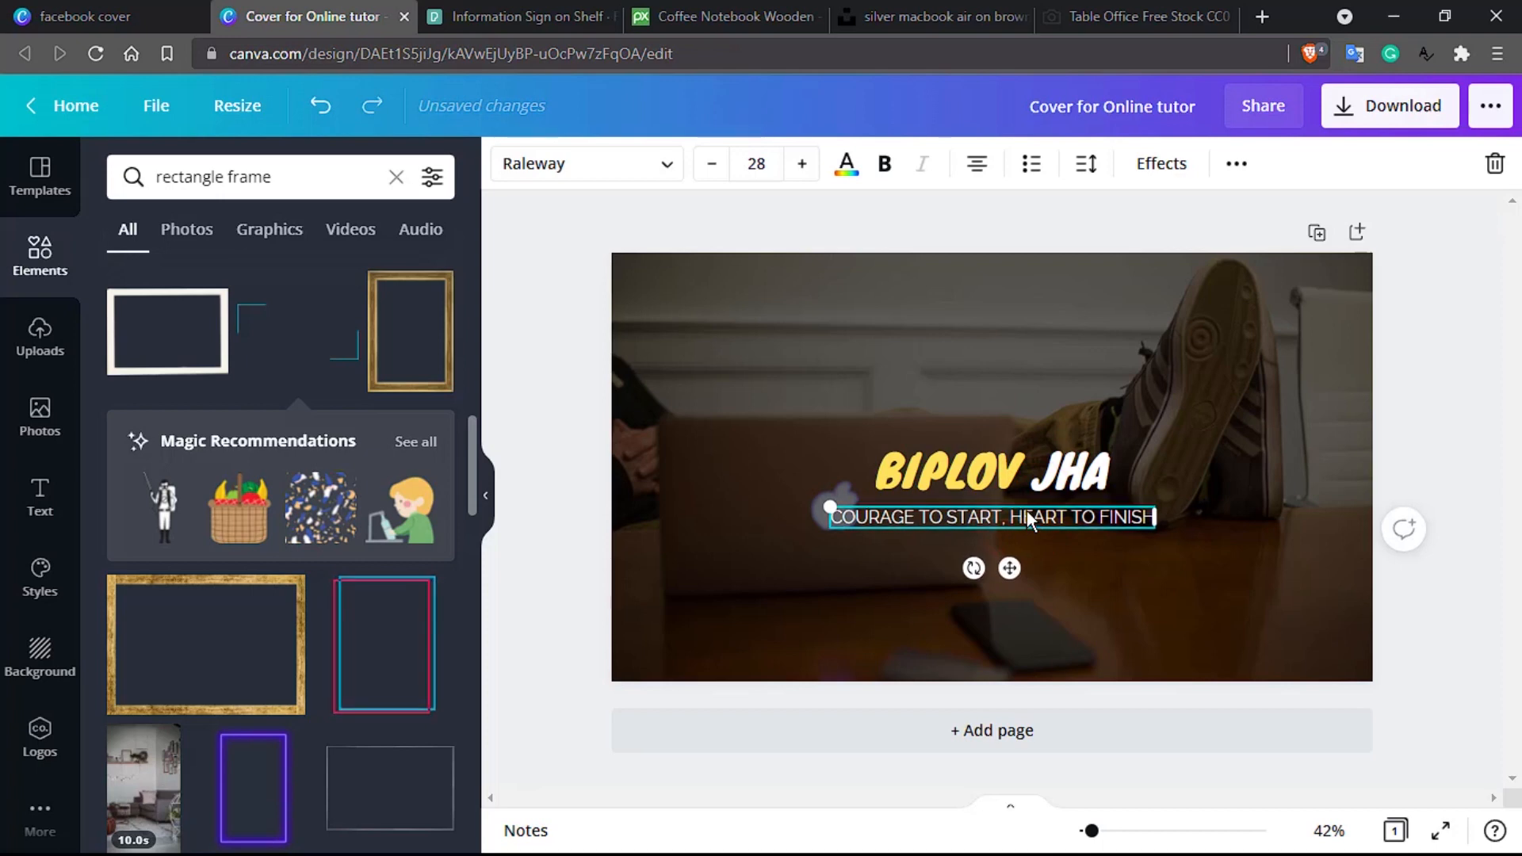
{"action": "left_click", "coordinate": [1304, 365]}
{"action": "left_click", "coordinate": [1064, 475]}
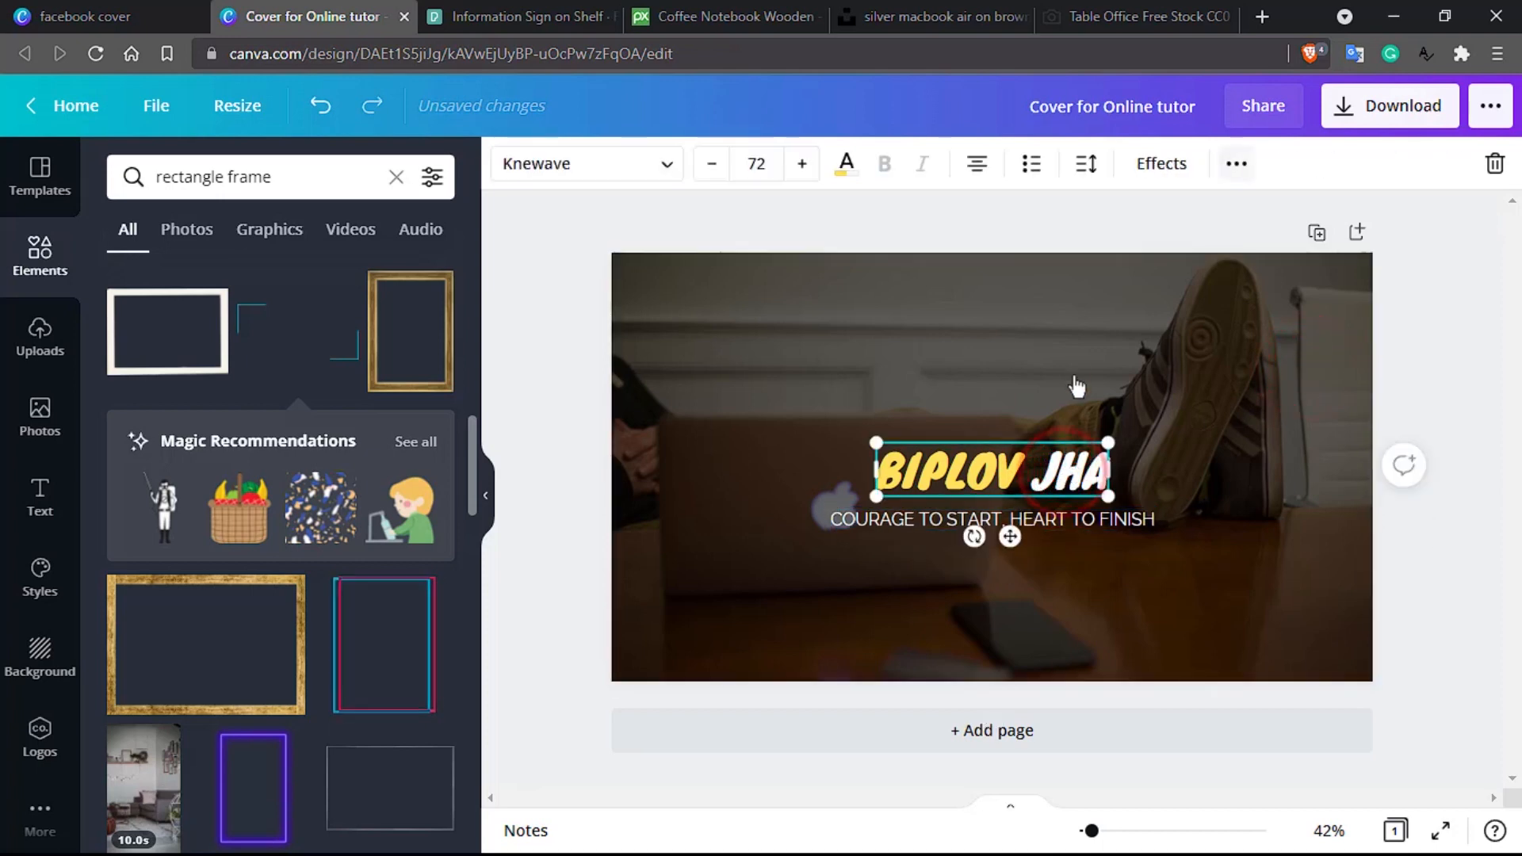
{"action": "left_click", "coordinate": [1095, 173]}
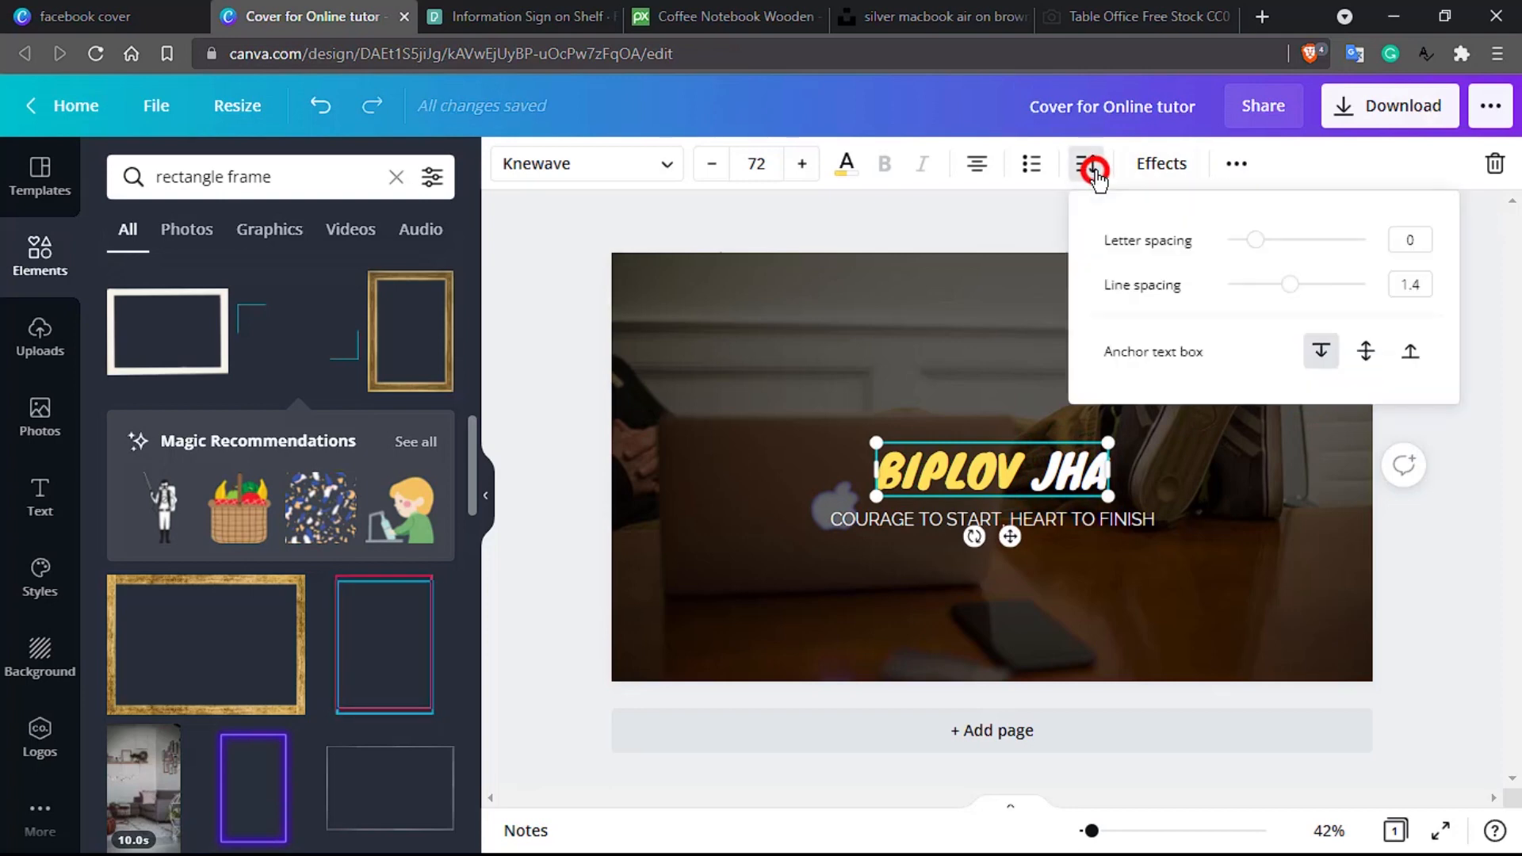
{"action": "left_click", "coordinate": [1254, 242]}
{"action": "left_click_drag", "start_coordinate": [1253, 241], "coordinate": [1285, 243]}
{"action": "right_click", "coordinate": [1290, 249]}
{"action": "left_click", "coordinate": [1086, 242]}
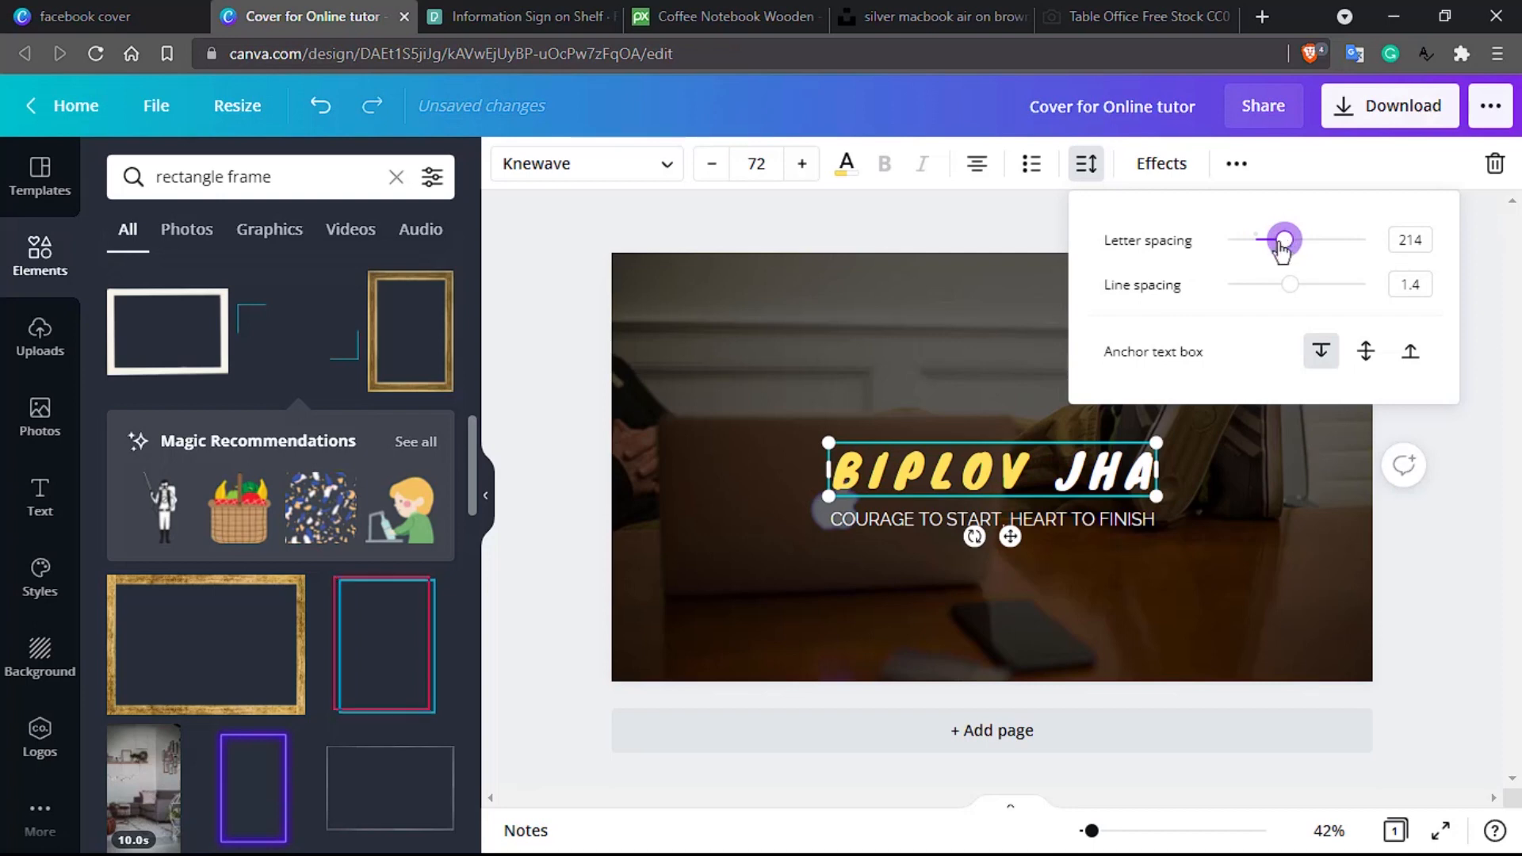
{"action": "left_click", "coordinate": [1087, 274]}
{"action": "left_click", "coordinate": [948, 332]}
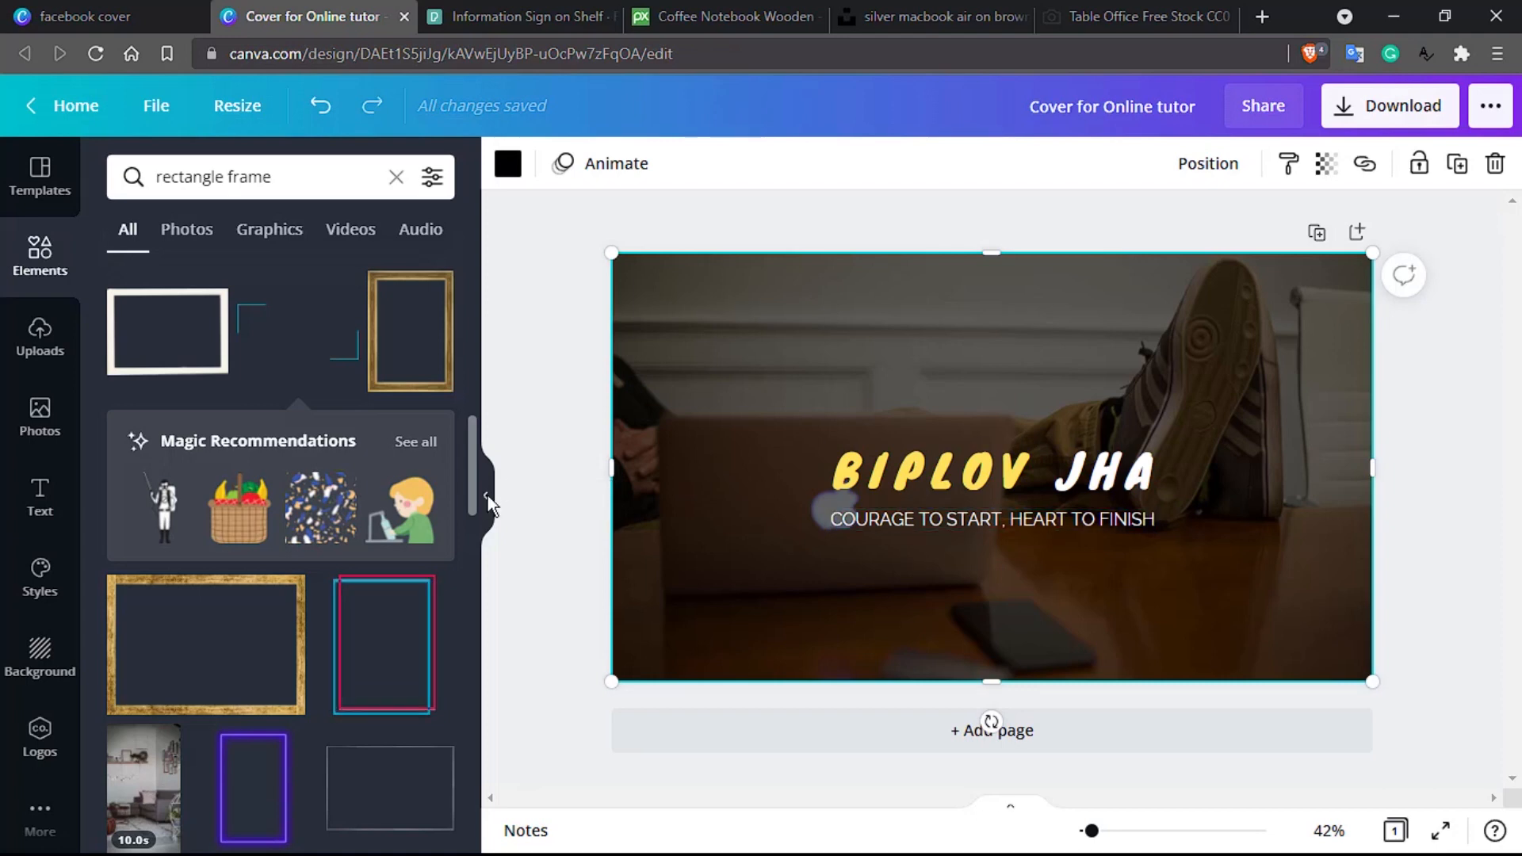
{"action": "left_click", "coordinate": [1496, 54]}
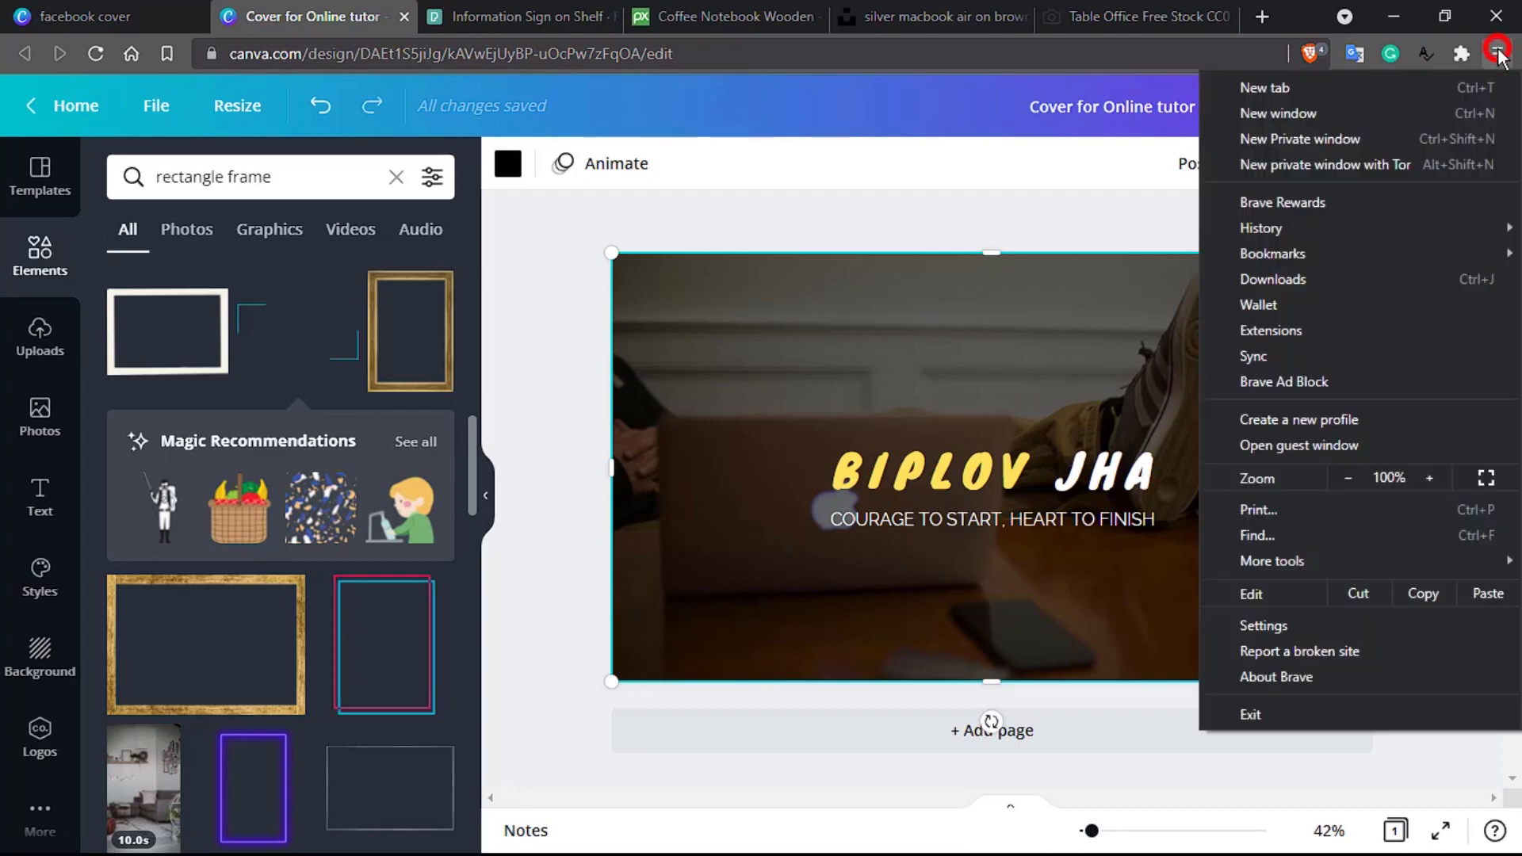
Step: Load the Facebook home page in a new private browser window
{"action": "left_click", "coordinate": [1324, 147]}
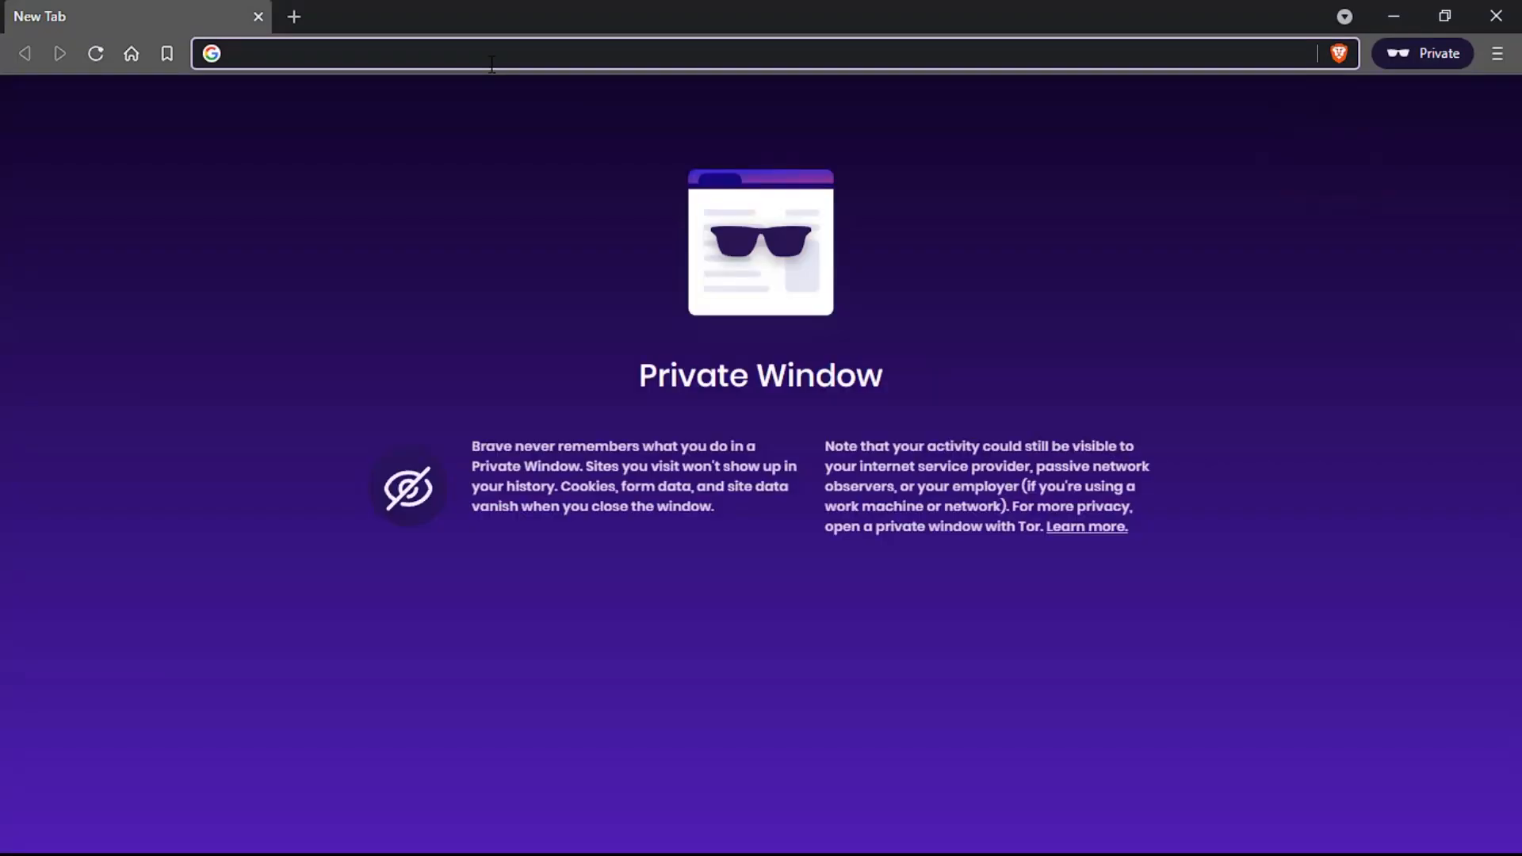
{"action": "type", "text": "facebook.com/messages/t"}
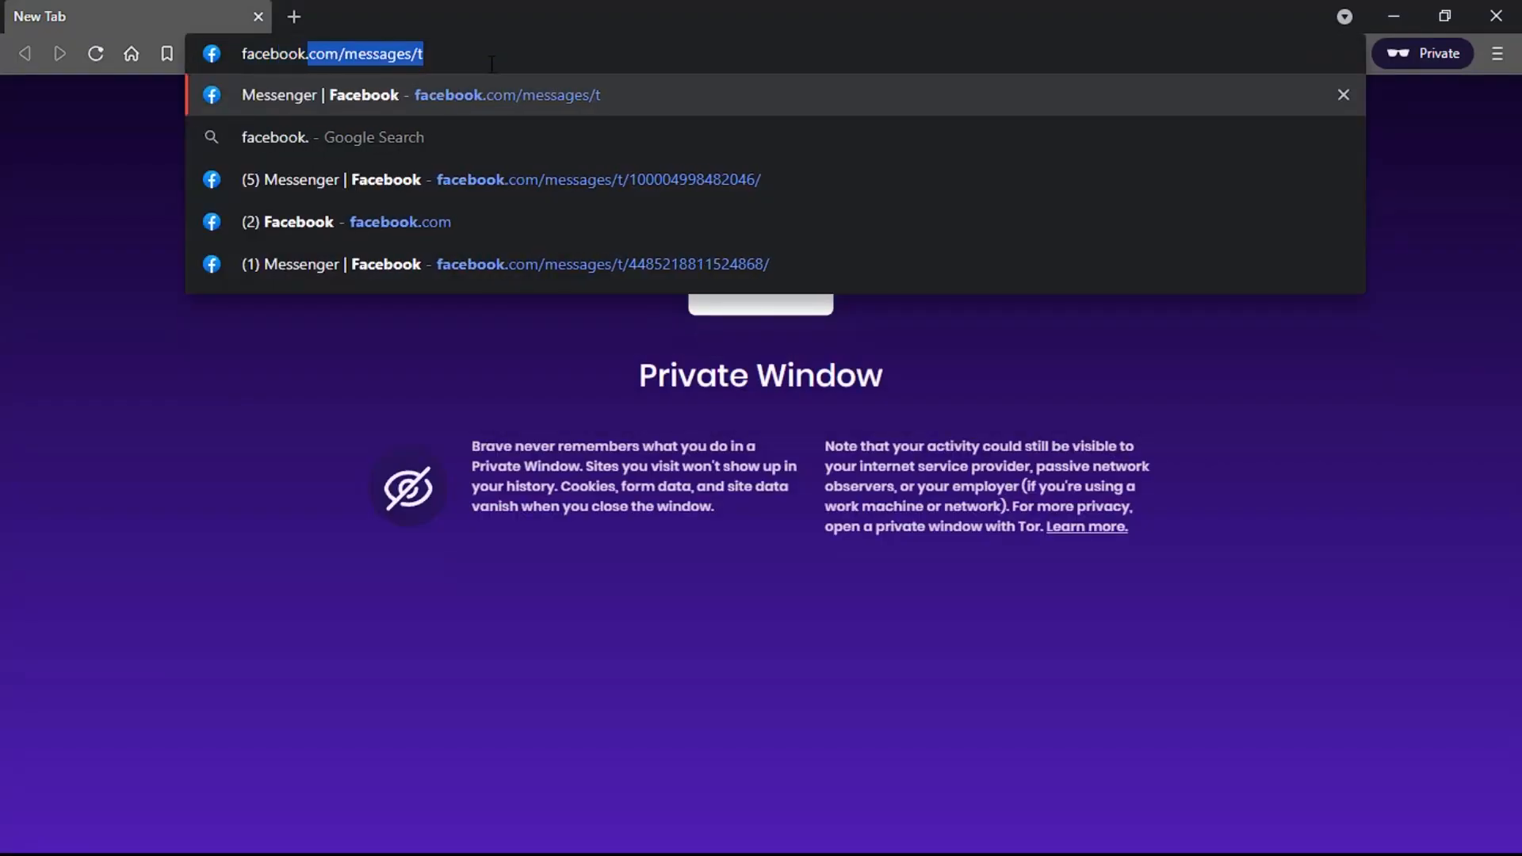
{"action": "key", "text": "Return"}
{"action": "left_click", "coordinate": [490, 65]}
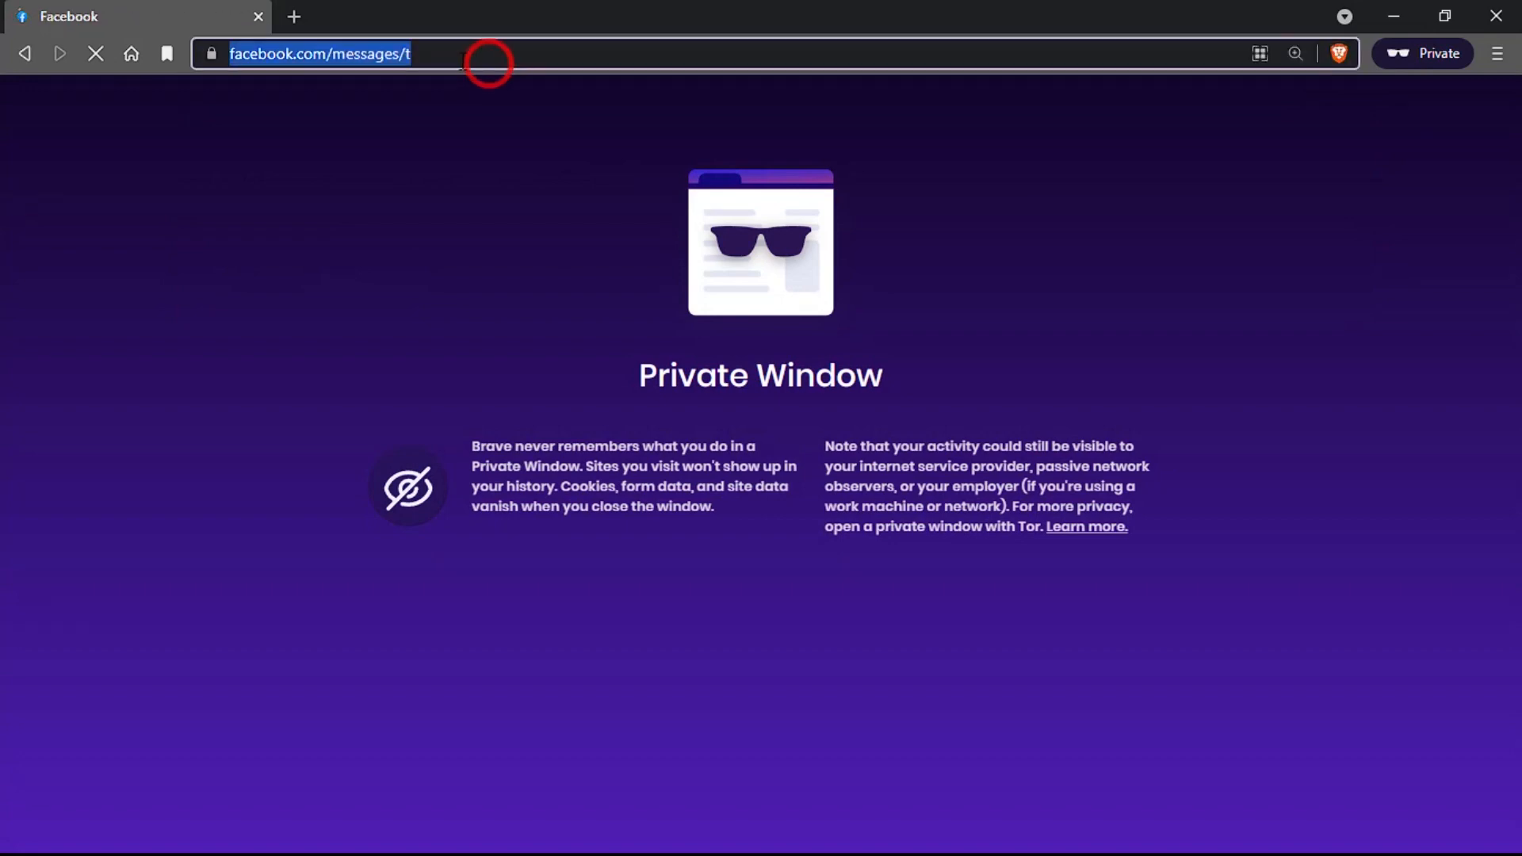
{"action": "left_click", "coordinate": [490, 66]}
{"action": "left_click_drag", "start_coordinate": [458, 60], "coordinate": [409, 79]}
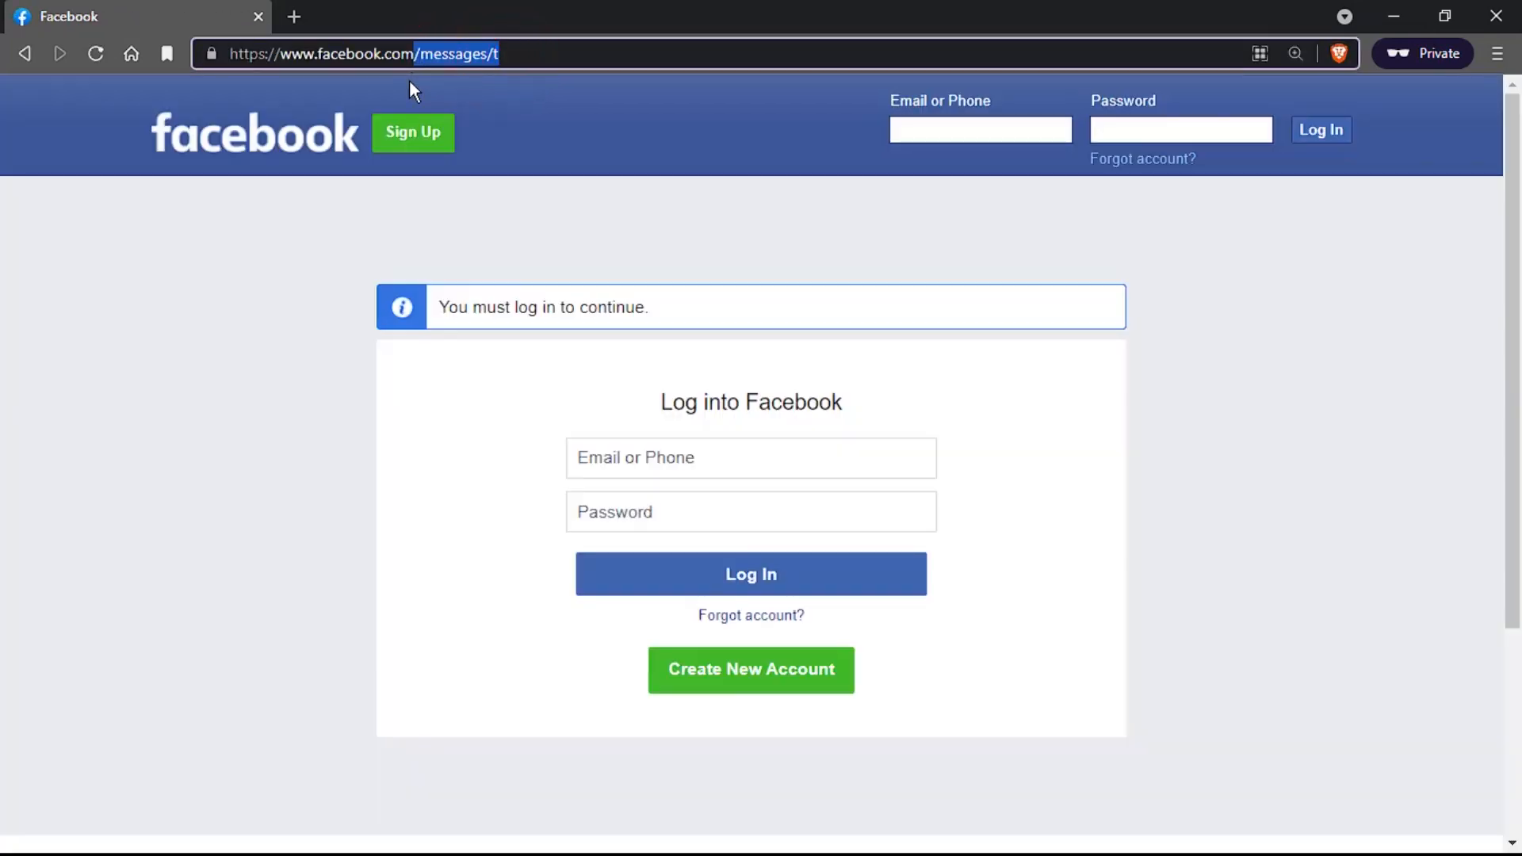
{"action": "key", "text": "BackSpace"}
{"action": "key", "text": "Return"}
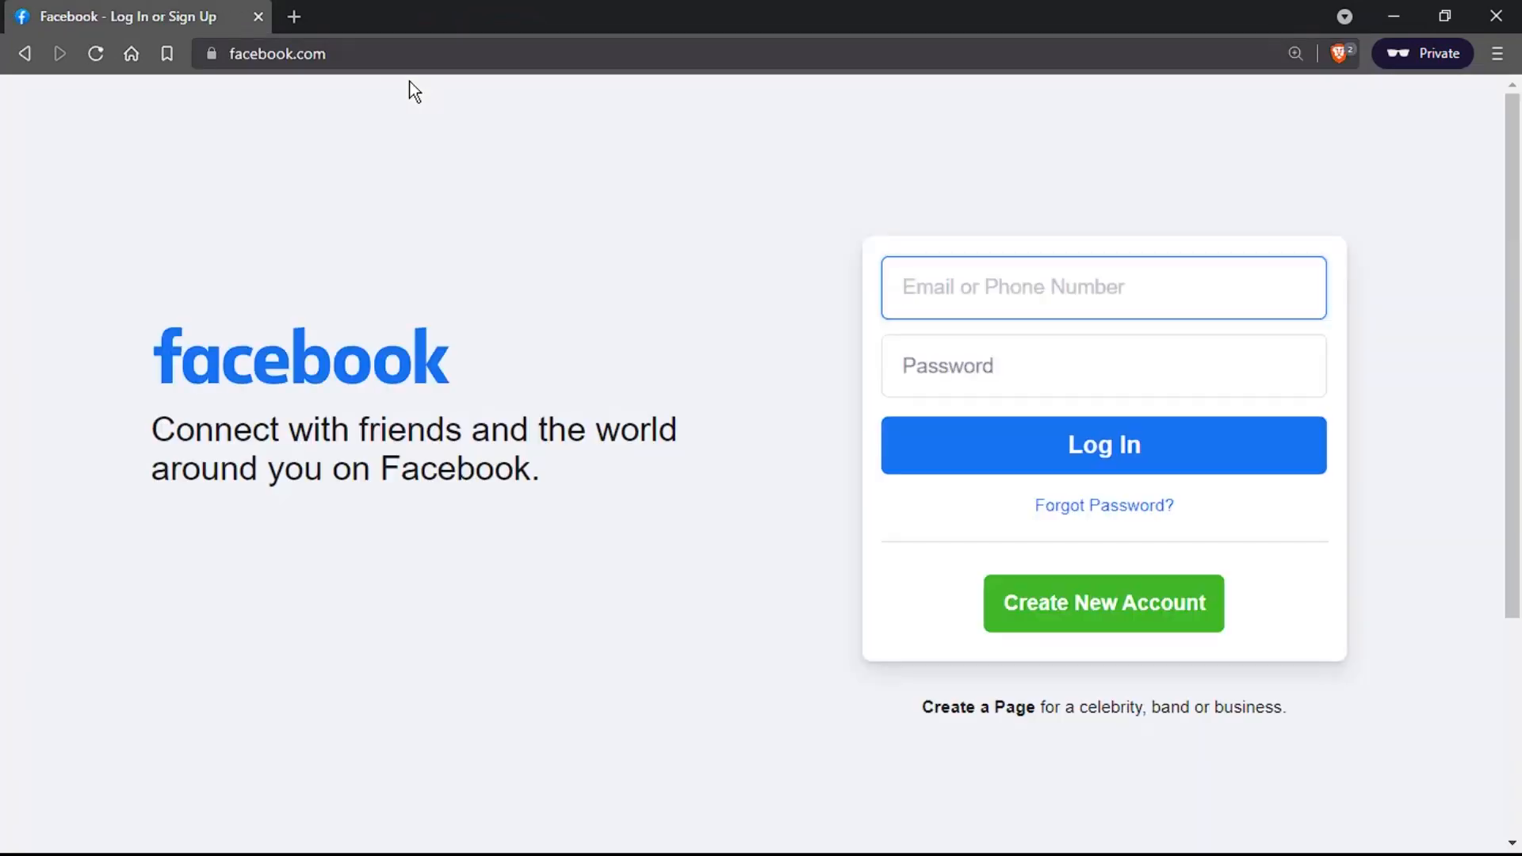
Step: Search 'nike facebook' and open Nike's Facebook page
{"action": "left_click", "coordinate": [527, 68]}
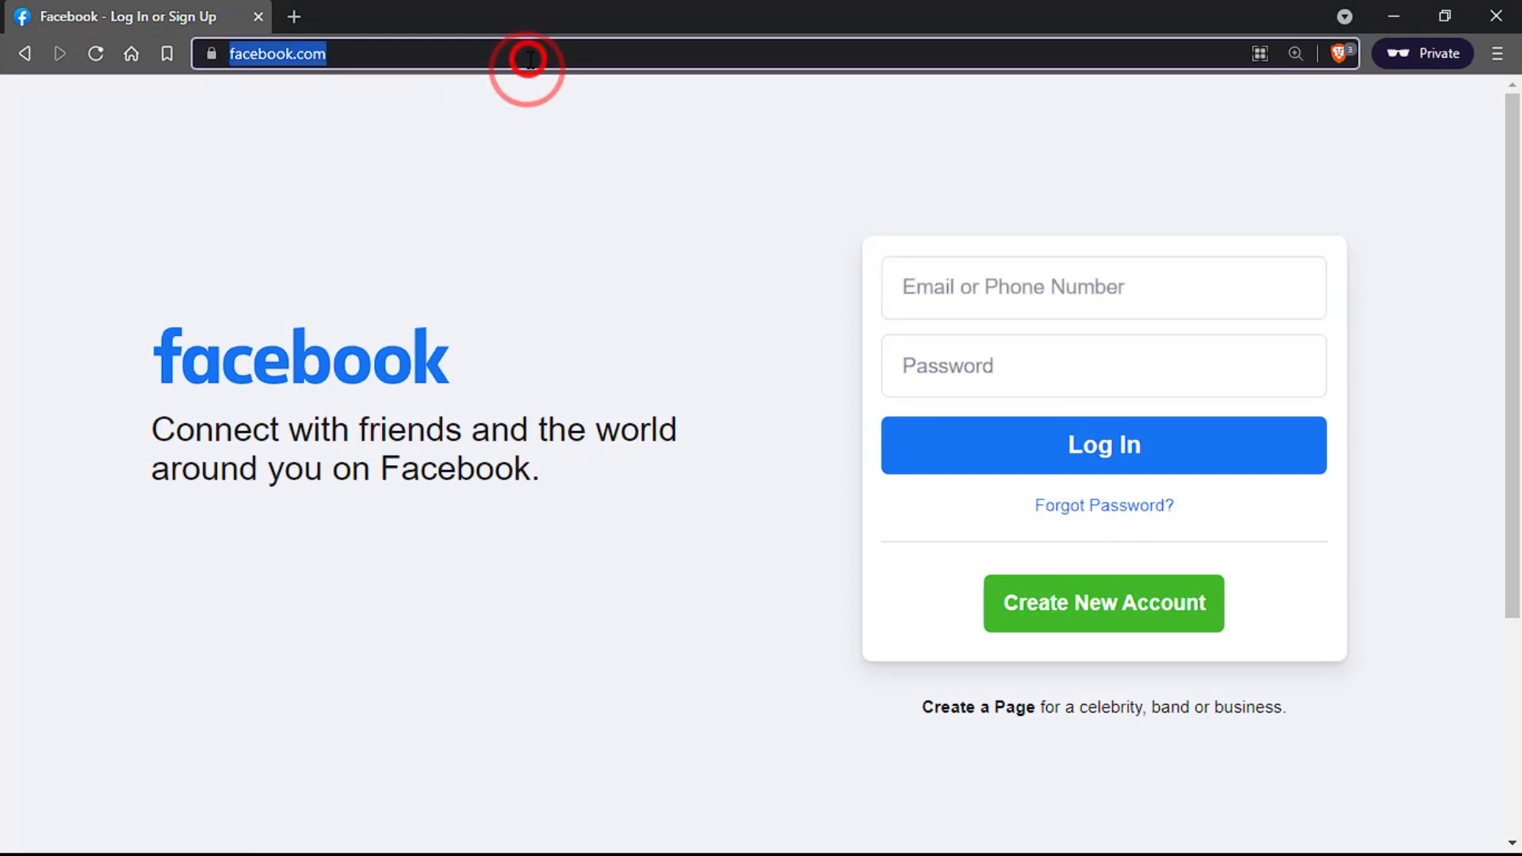
{"action": "type", "text": "nike fa"}
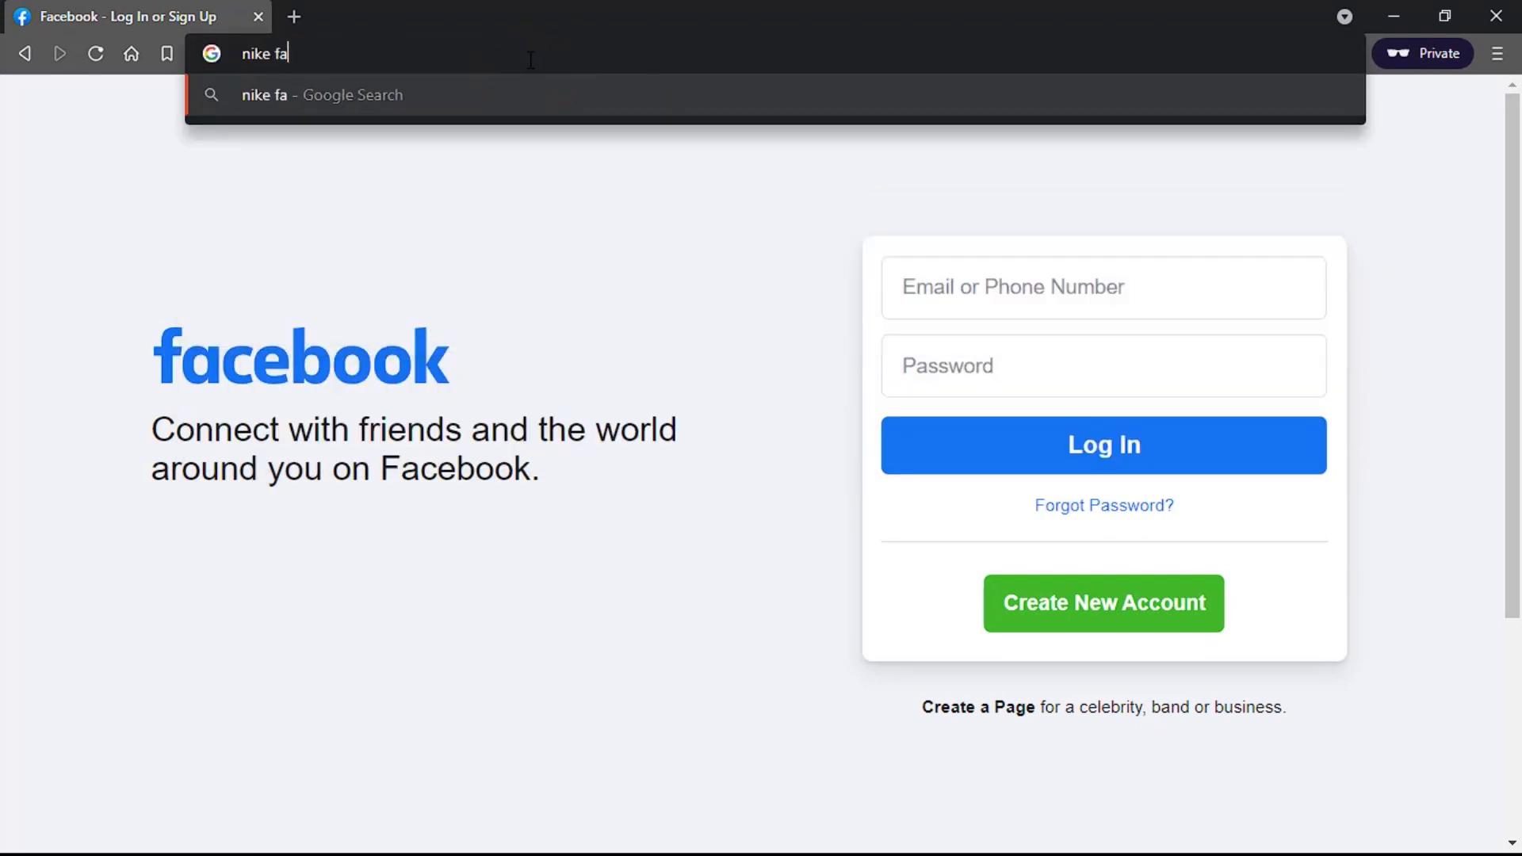
{"action": "type", "text": "cebook"}
{"action": "key", "text": "Return"}
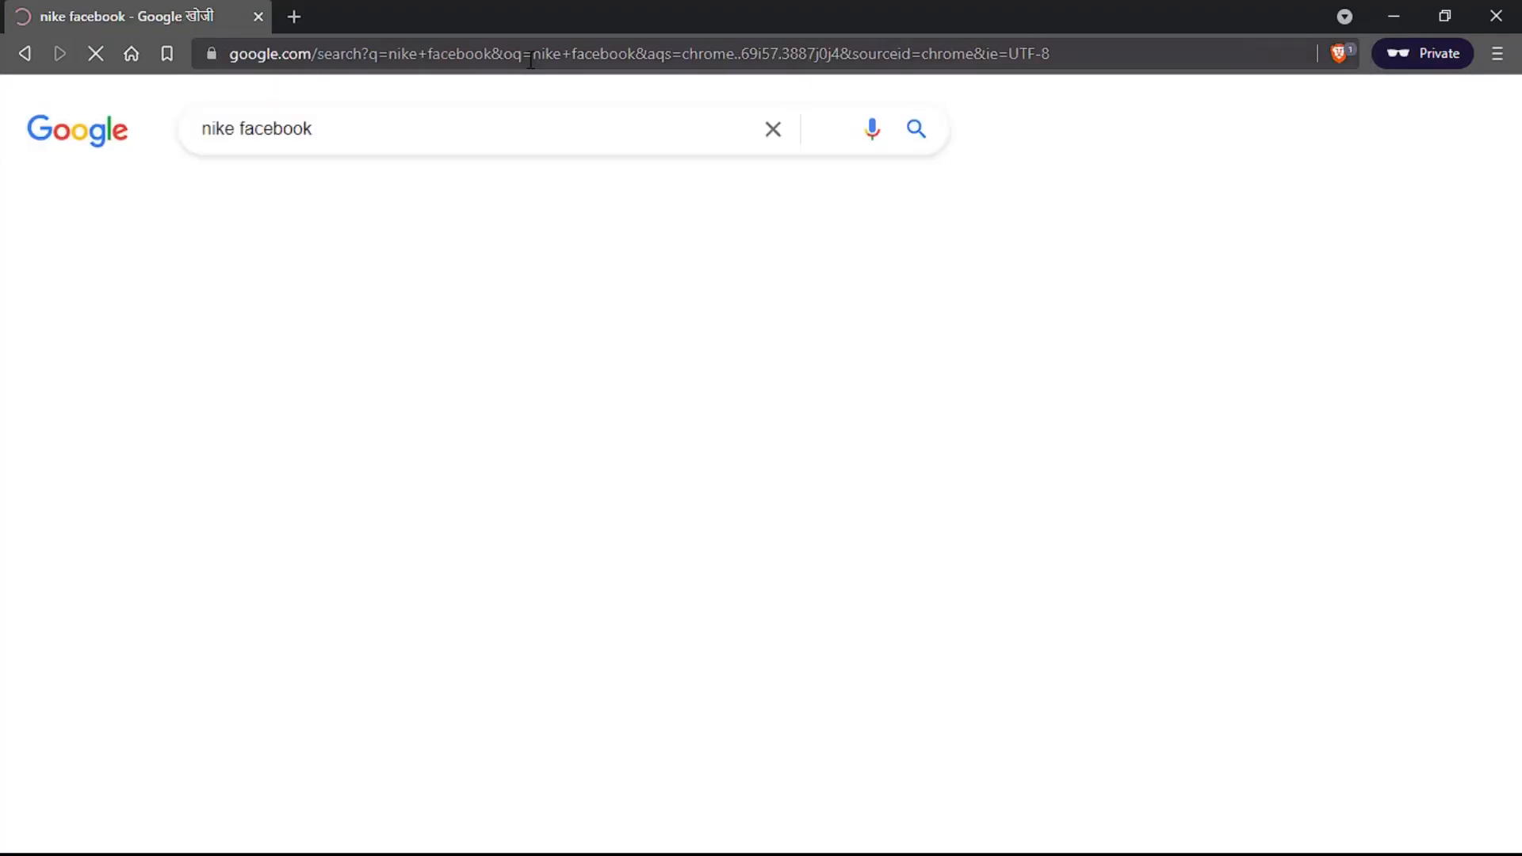
{"action": "left_click", "coordinate": [337, 321]}
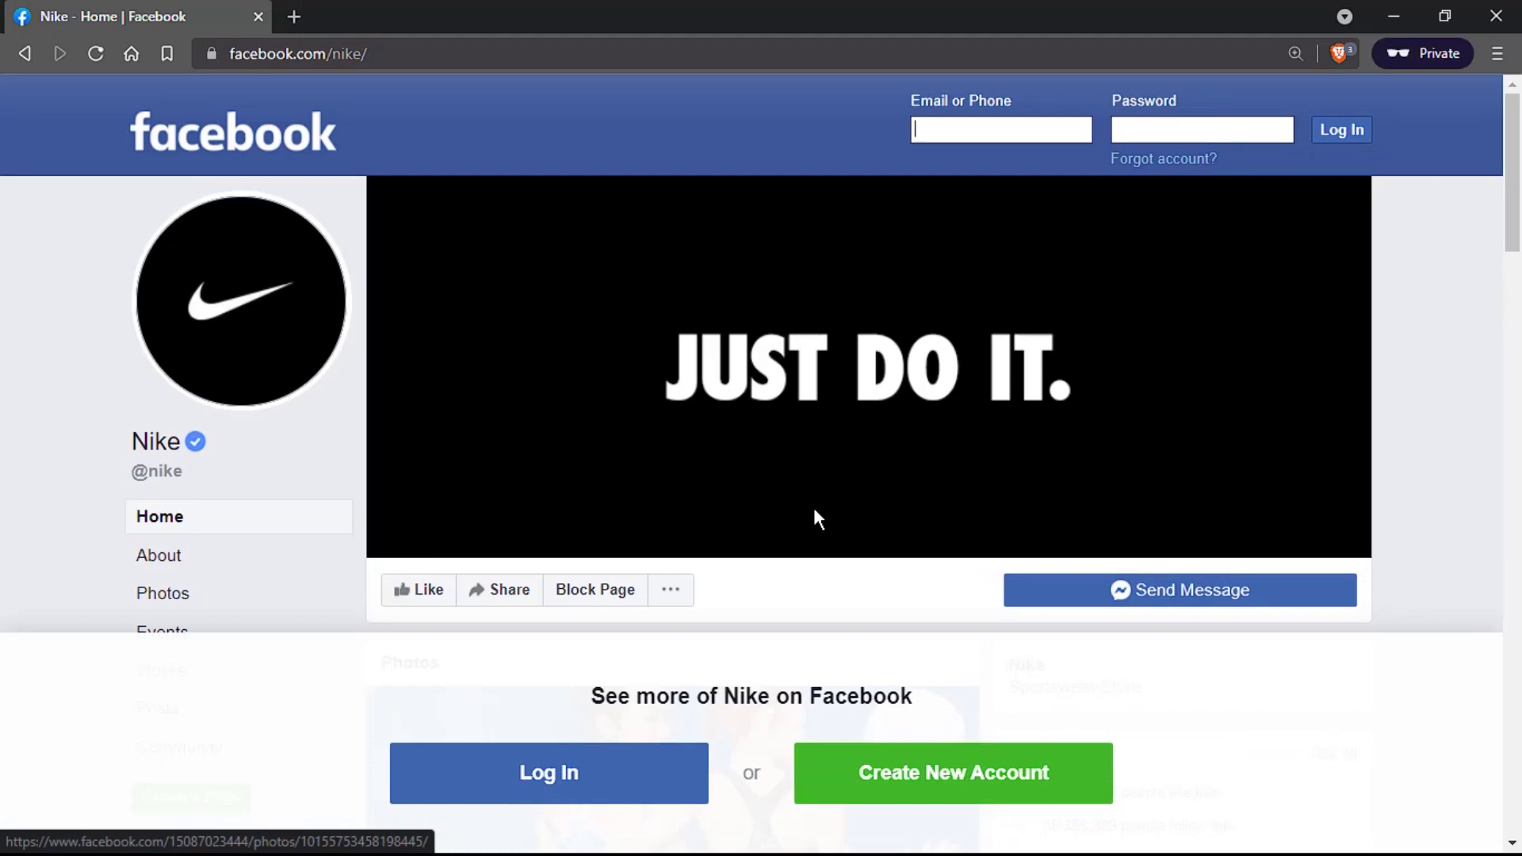
Step: Search 'adidas facebook' and open adidas's Facebook page
{"action": "left_click", "coordinate": [406, 51]}
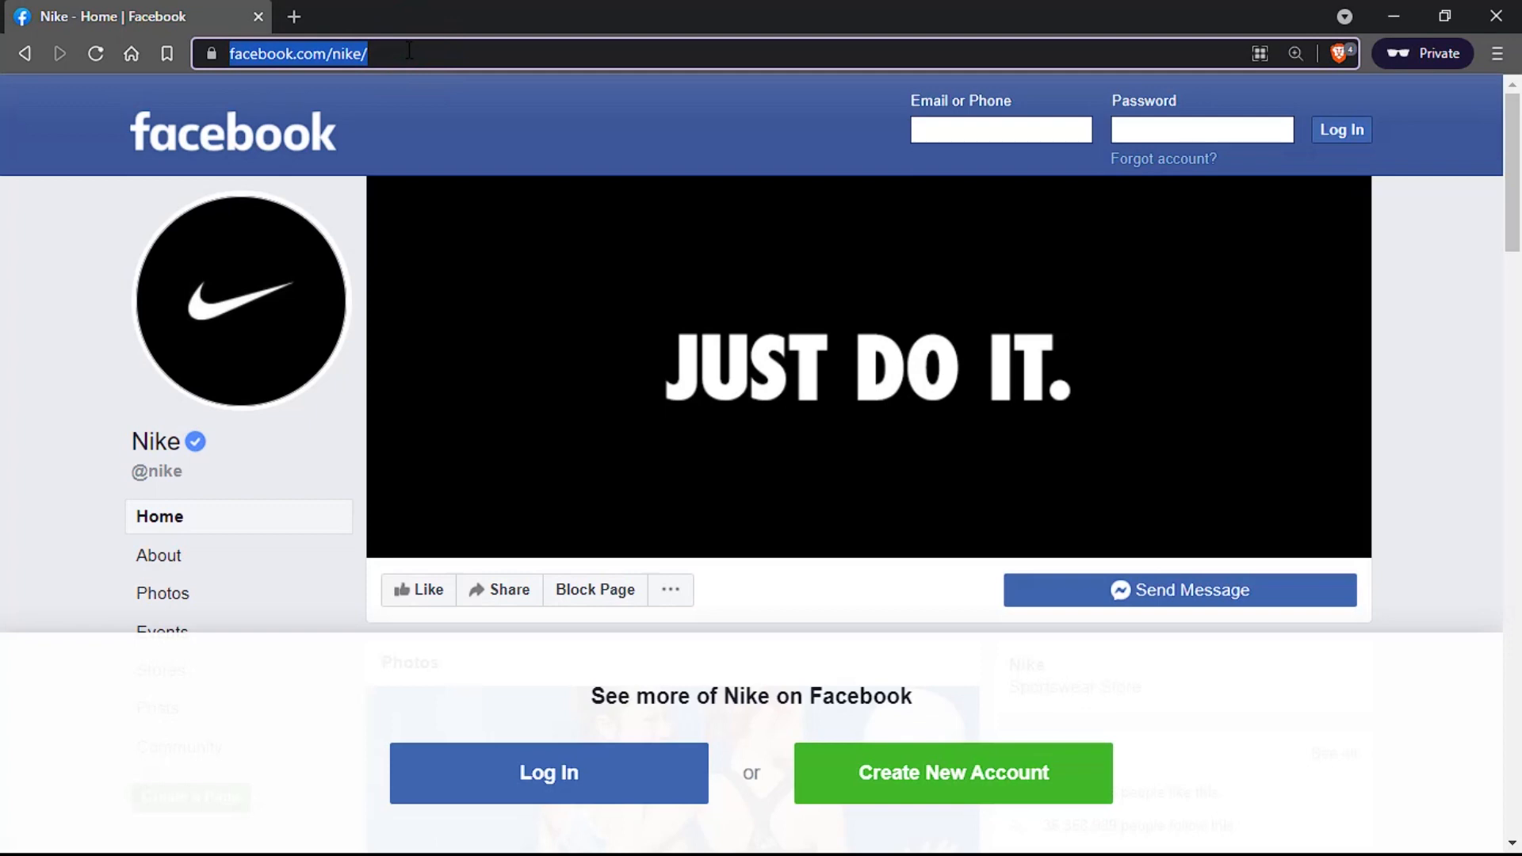
{"action": "type", "text": "adida"}
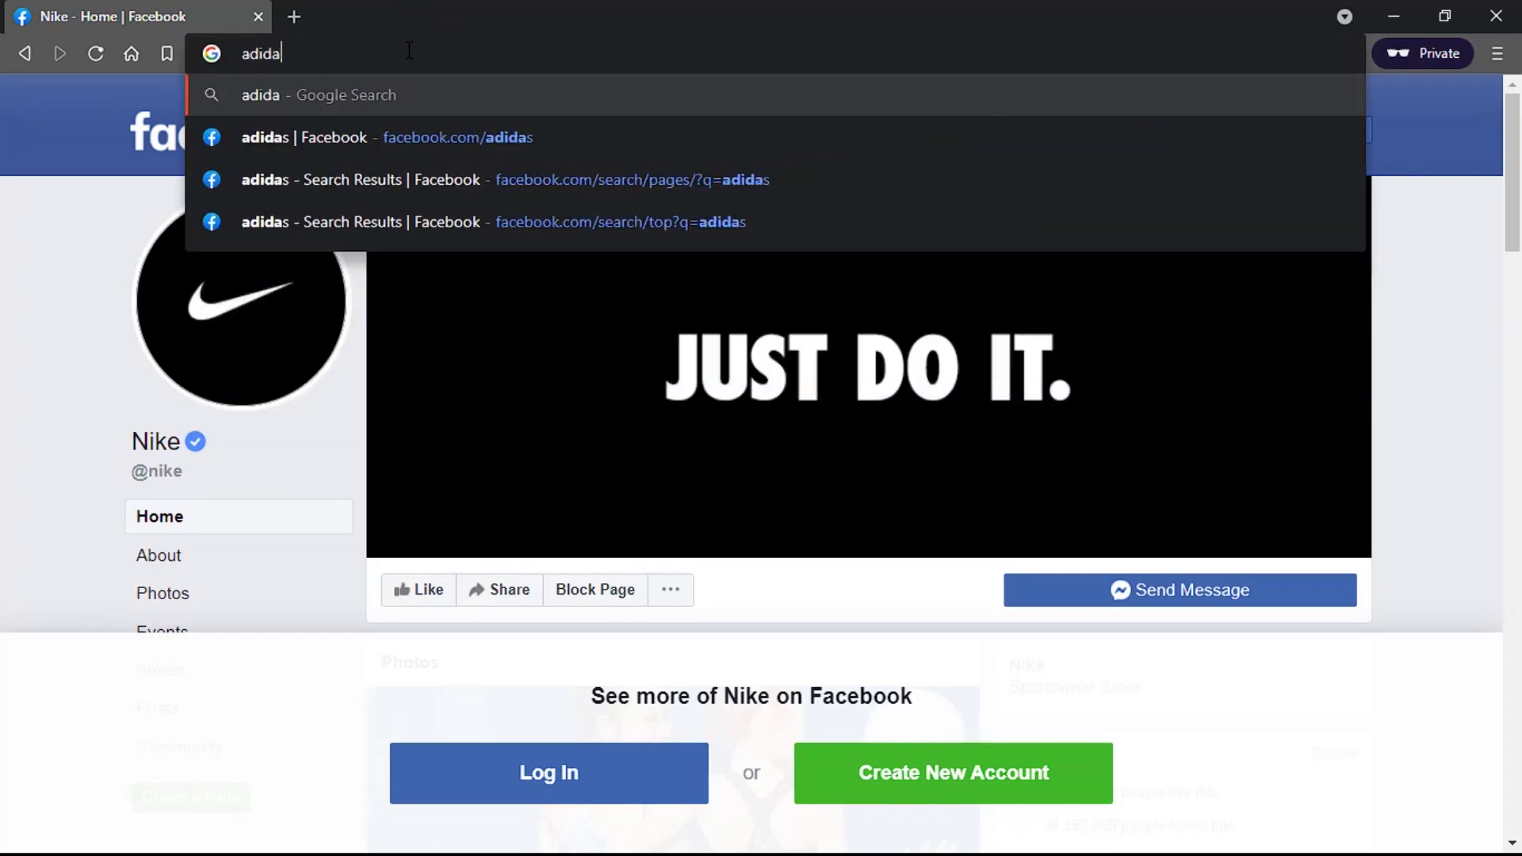
{"action": "type", "text": "s facebook"}
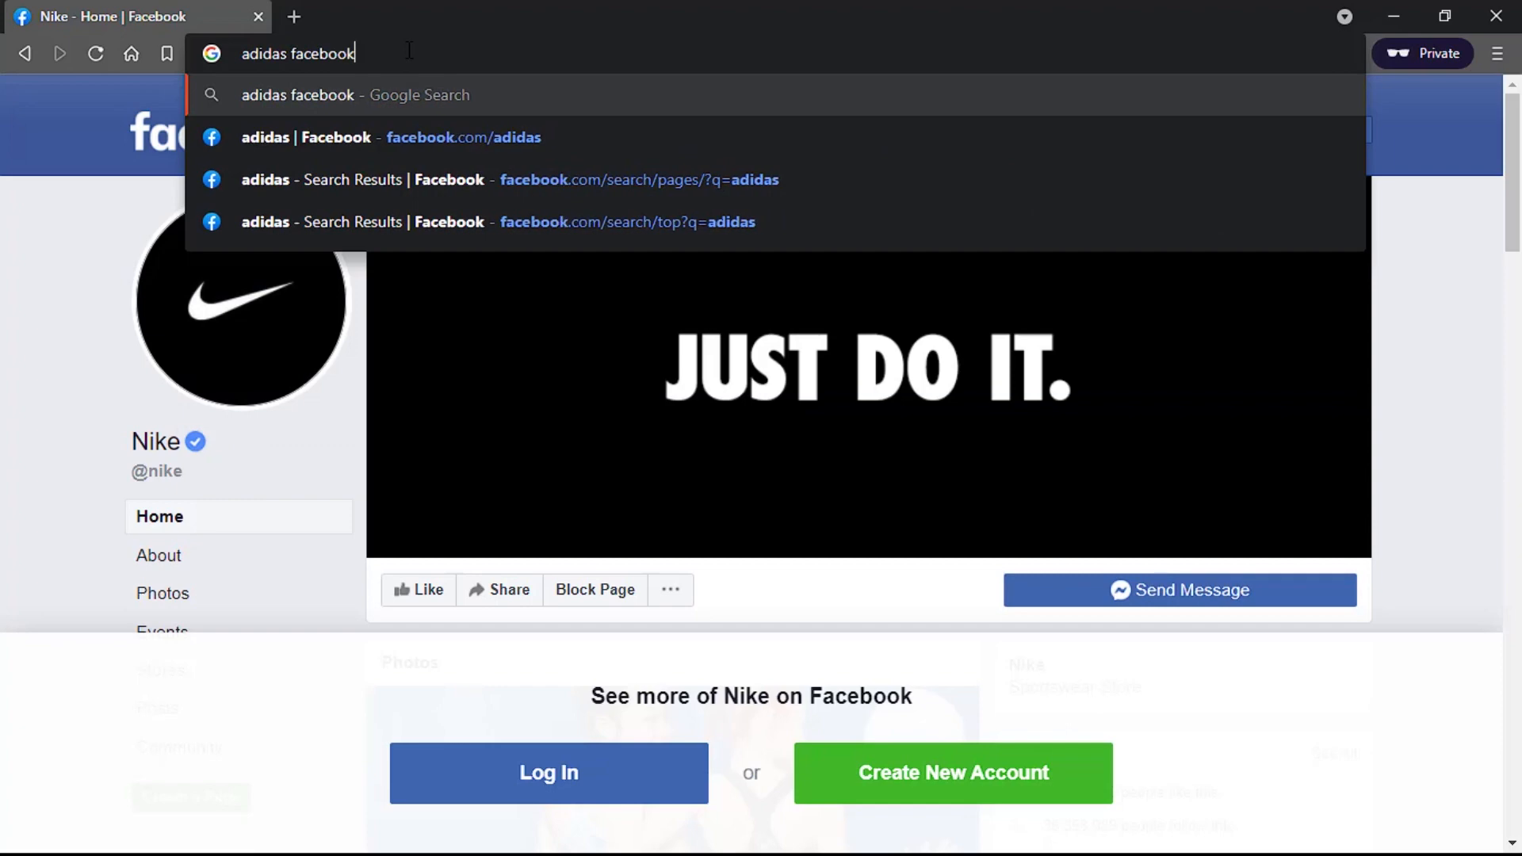
{"action": "key", "text": "Return"}
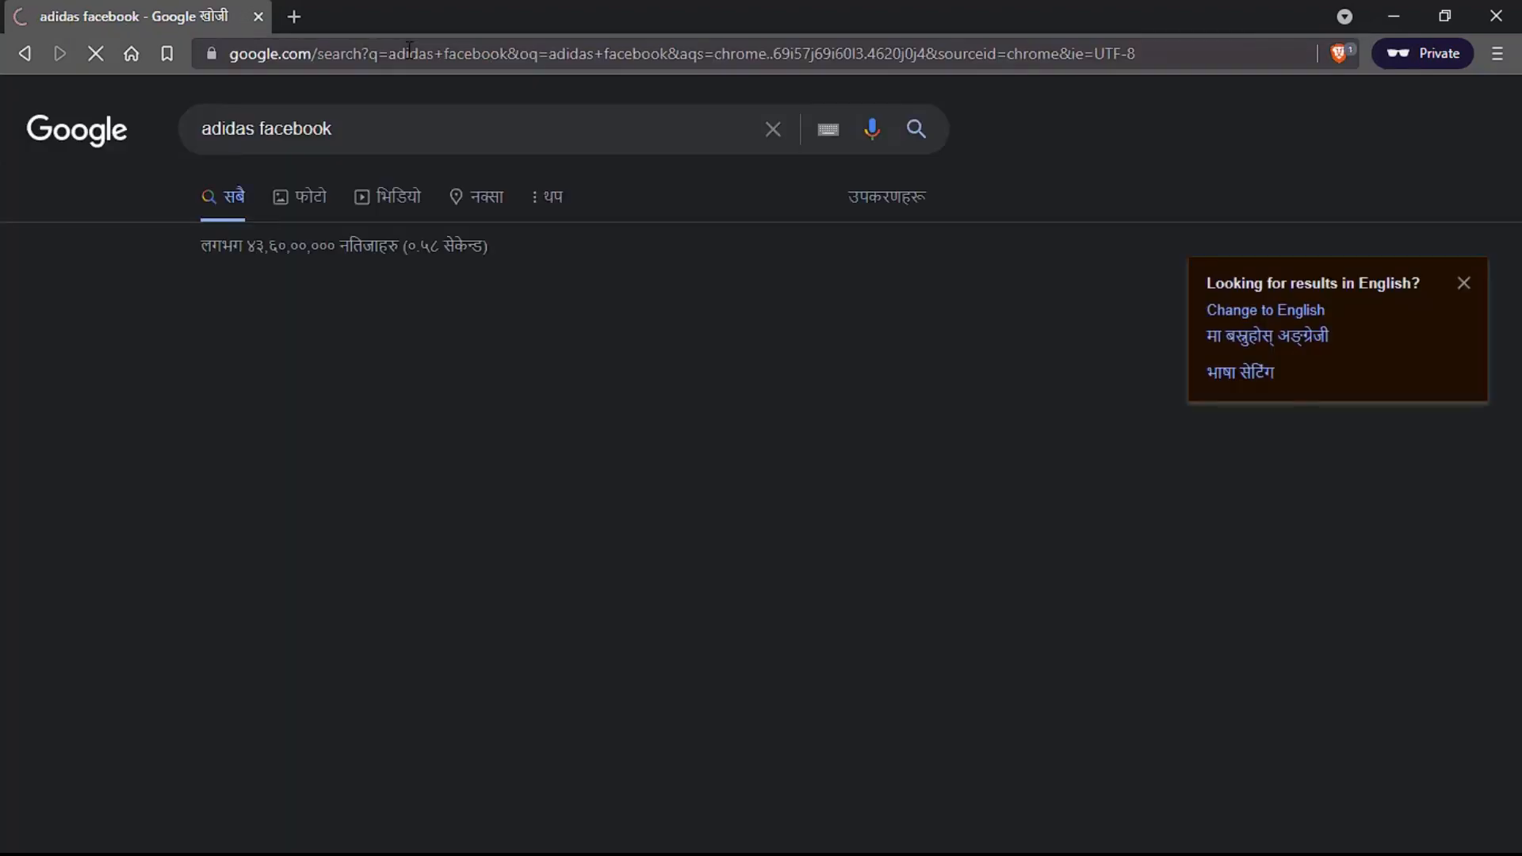
{"action": "left_click", "coordinate": [358, 327]}
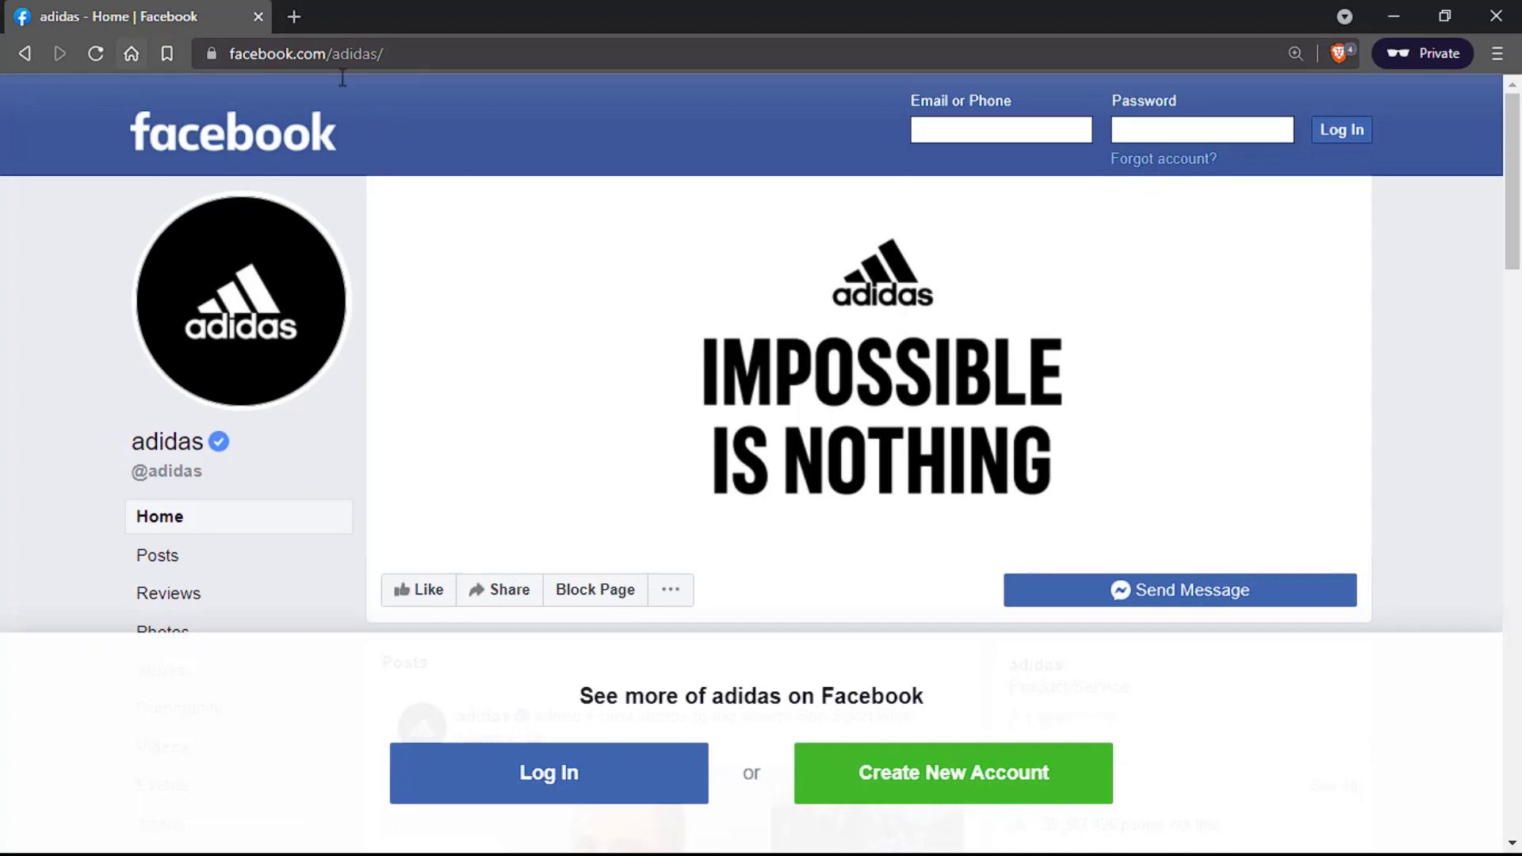
Step: Search 'microsoft facebook' and open Microsoft's Facebook page
{"action": "left_click", "coordinate": [301, 48]}
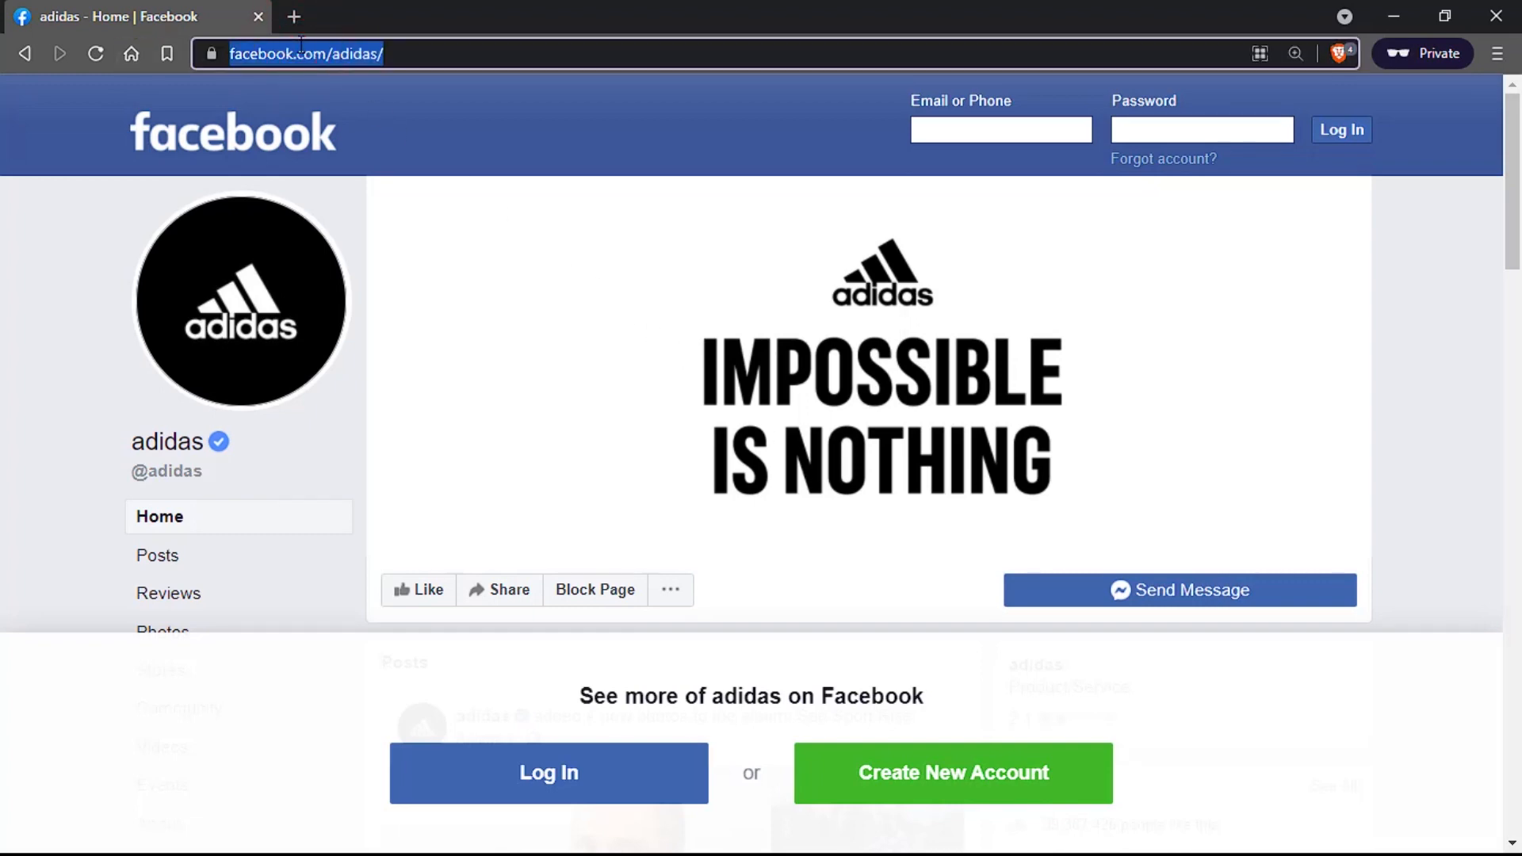
{"action": "type", "text": "microsoft"}
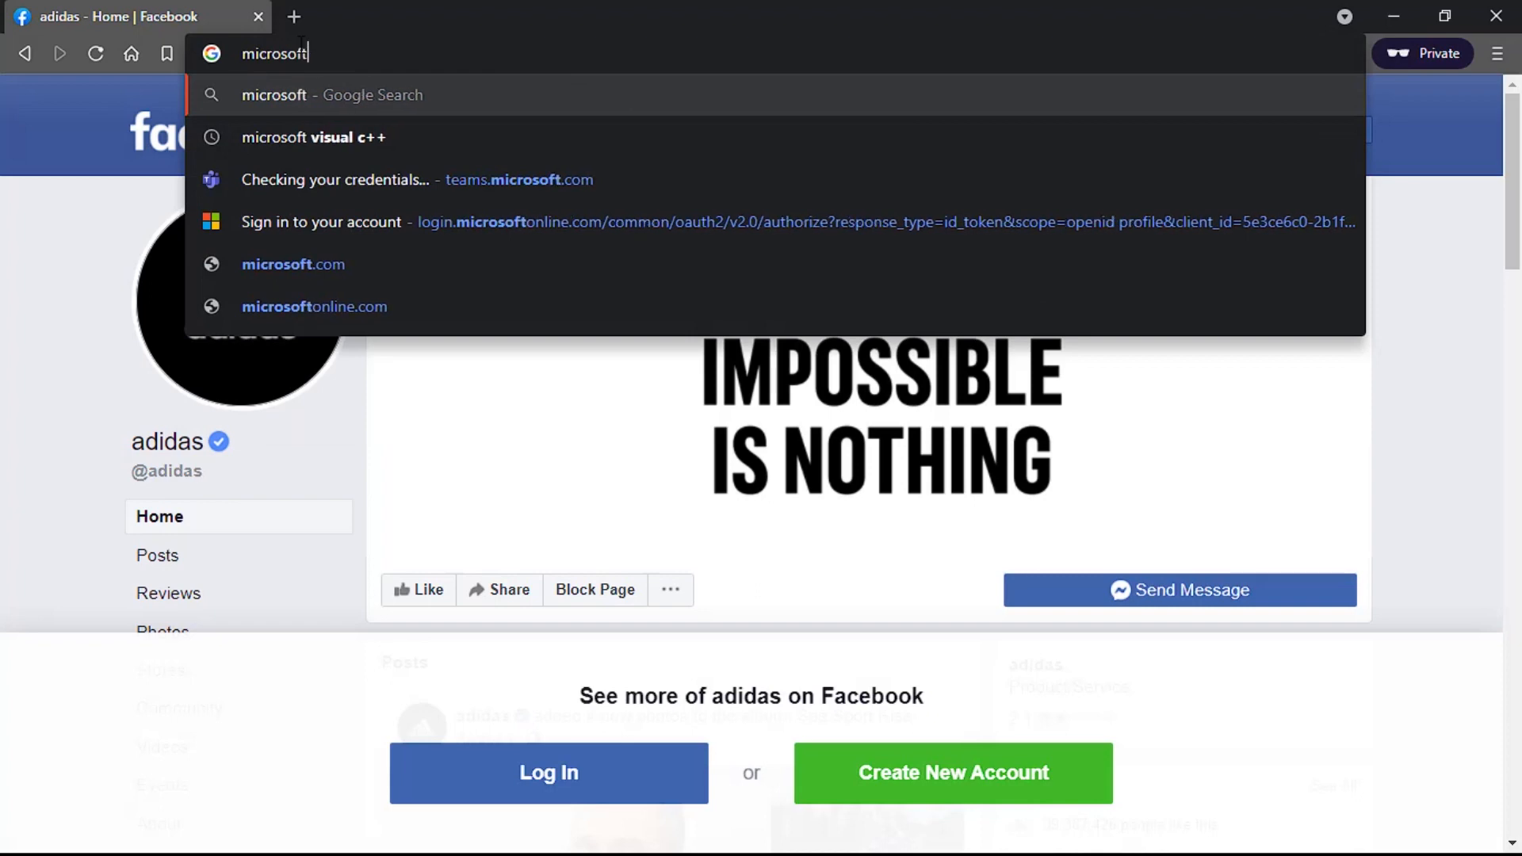
{"action": "key", "text": "Return"}
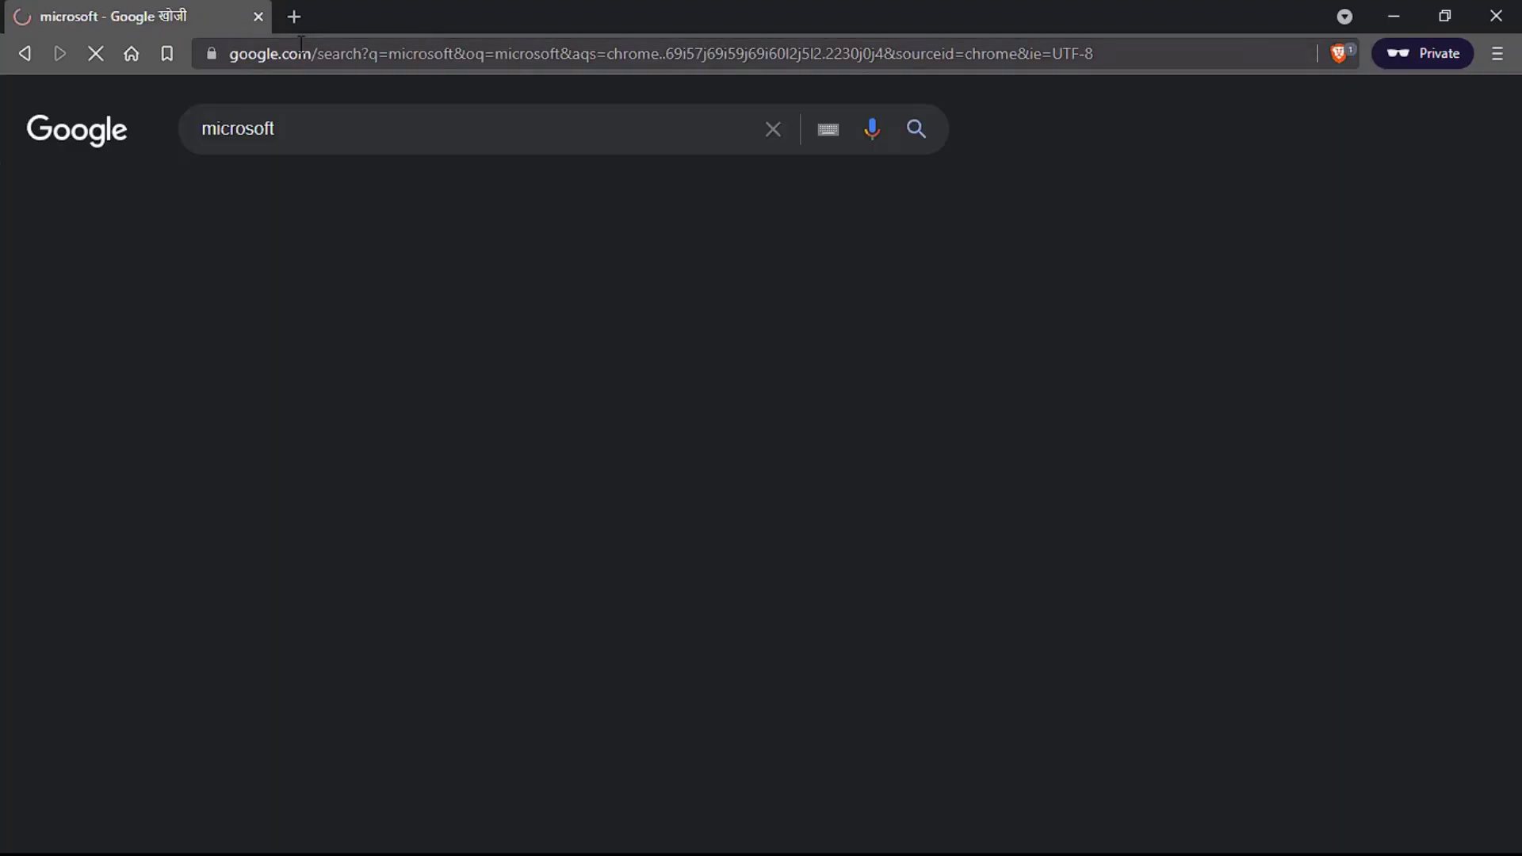
{"action": "left_click", "coordinate": [355, 136]}
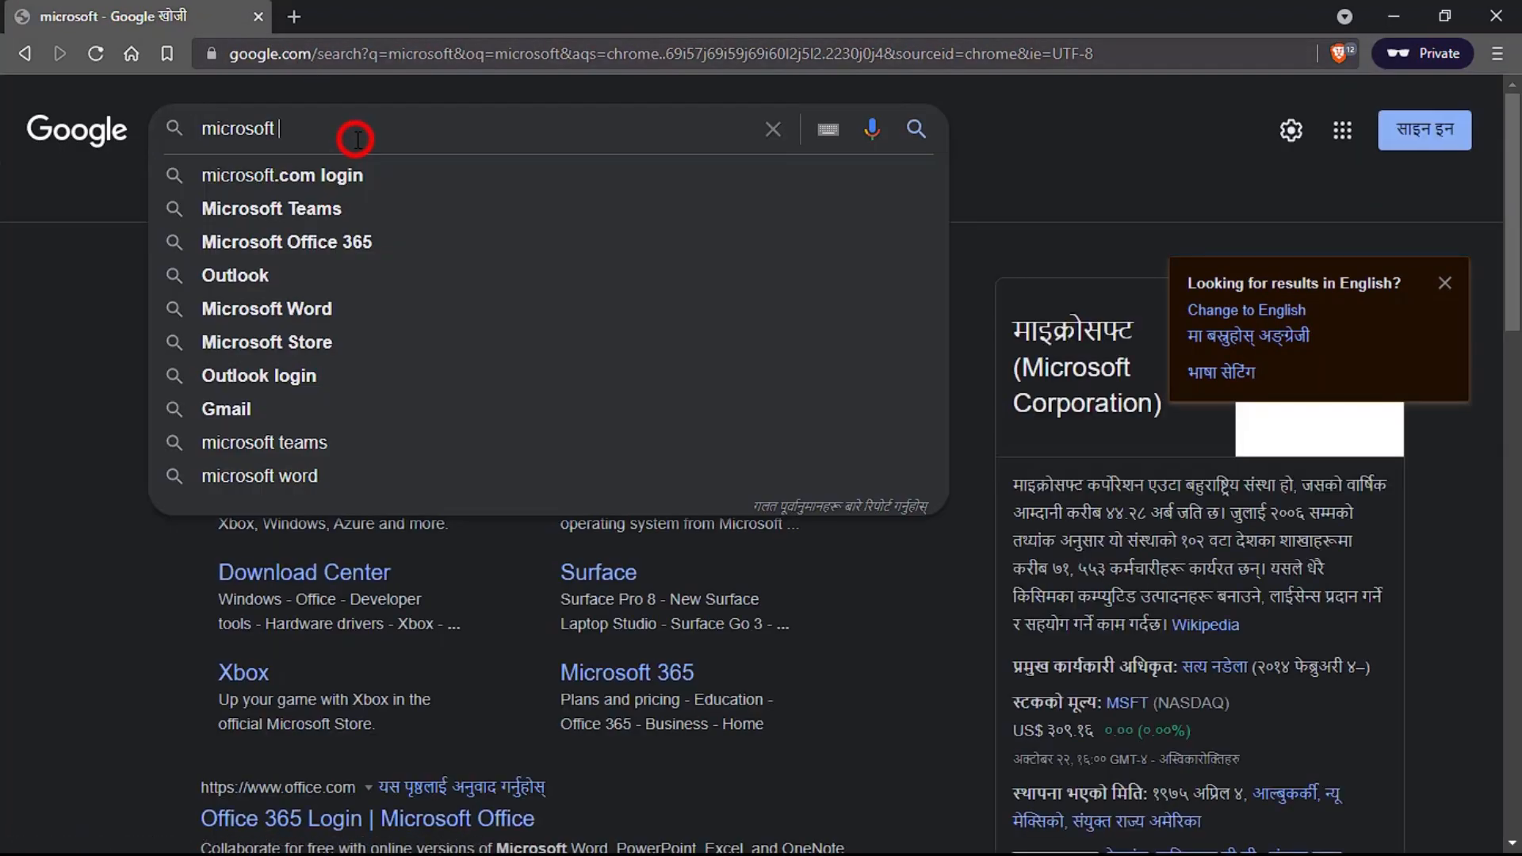
{"action": "type", "text": "facebook"}
{"action": "key", "text": "Return"}
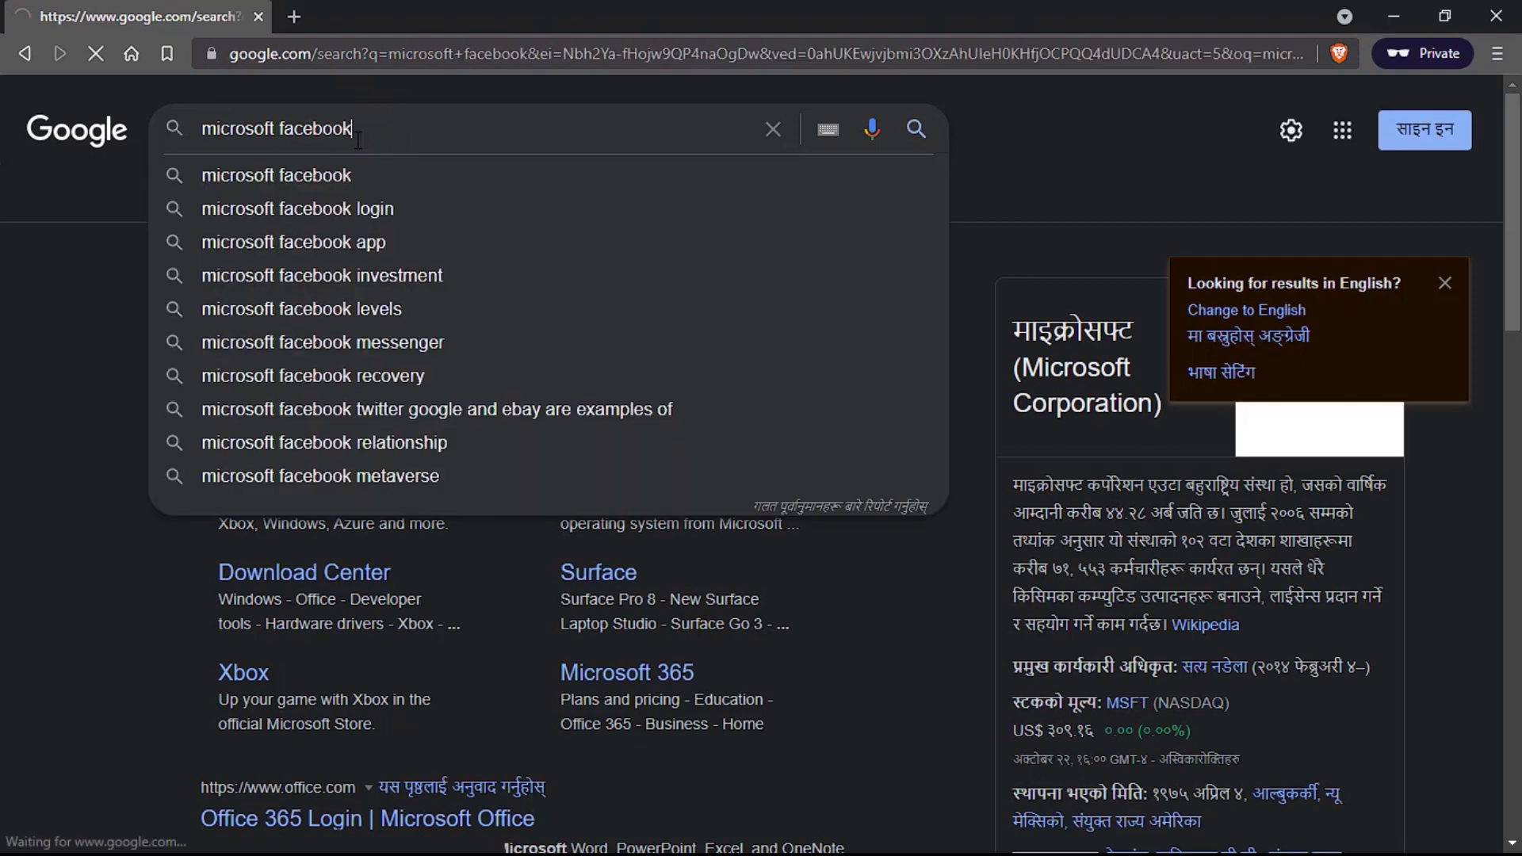
{"action": "left_click", "coordinate": [370, 313]}
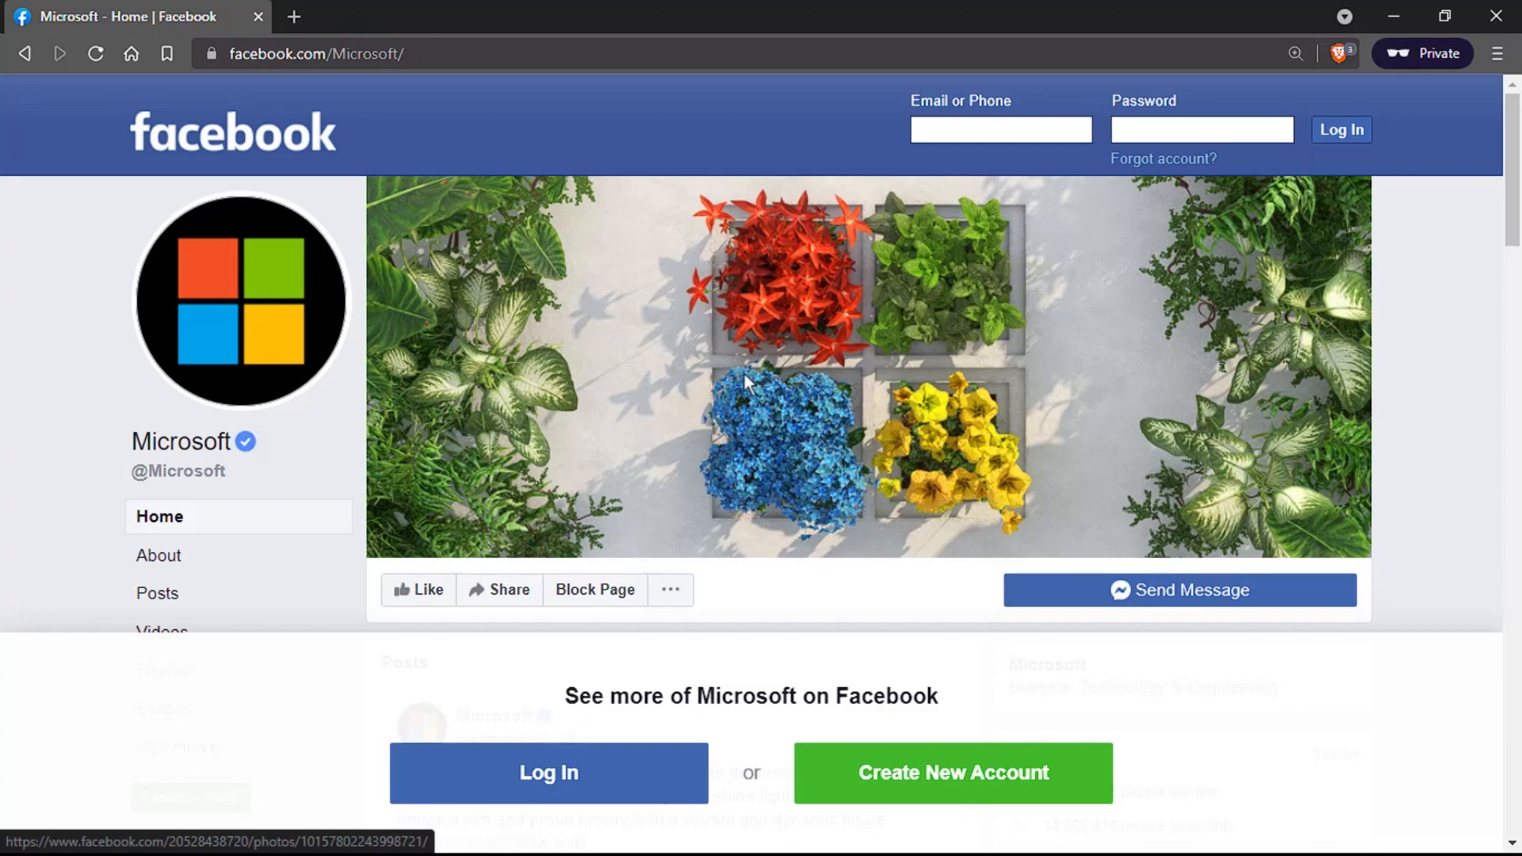
Step: View Apple's Facebook page at facebook.com/apple/, then close the private window
{"action": "left_click", "coordinate": [410, 51]}
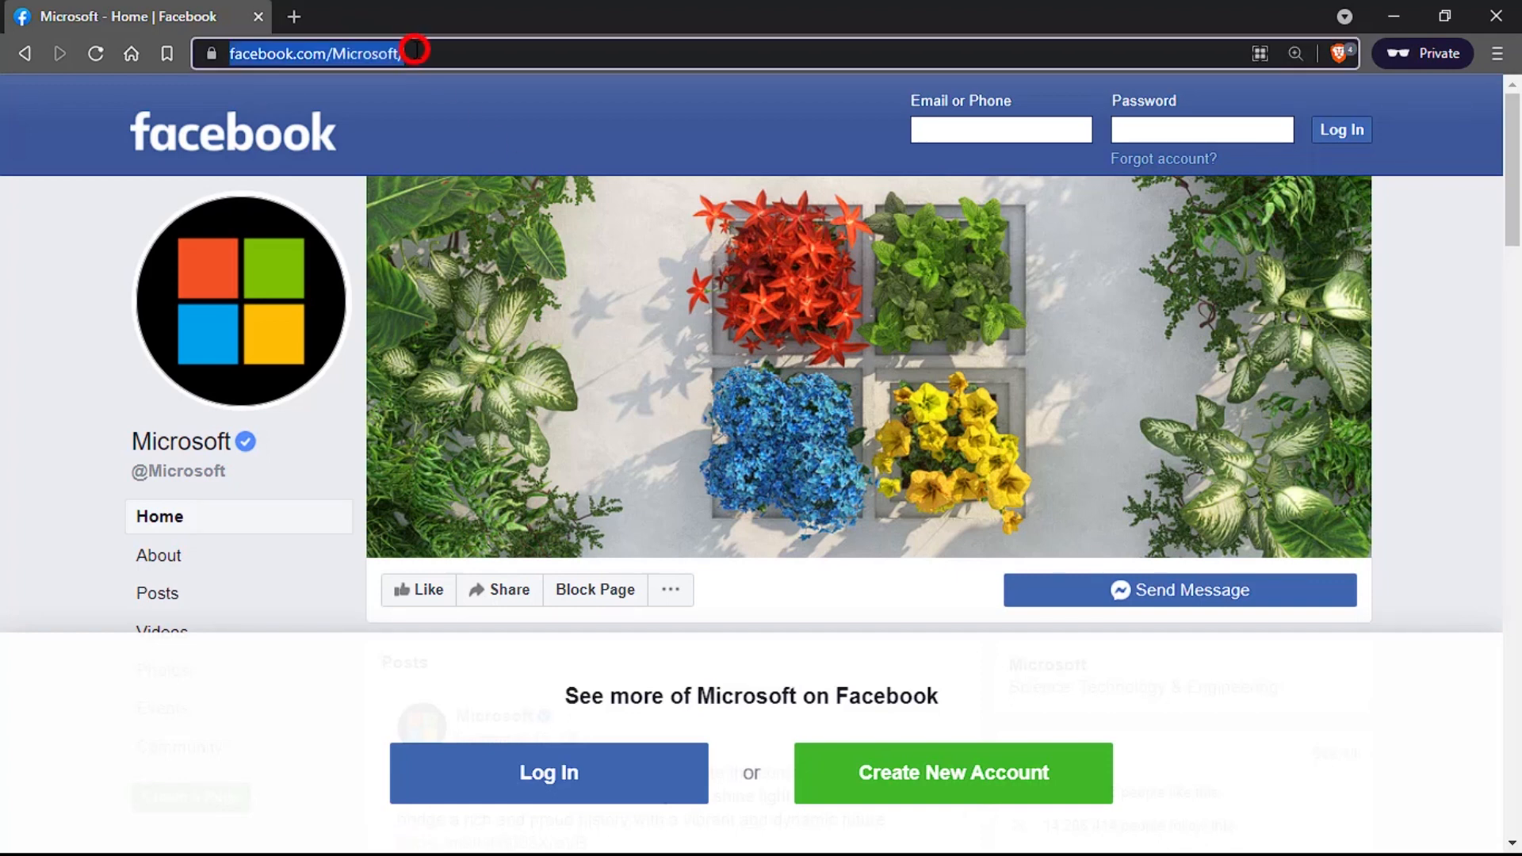
{"action": "left_click", "coordinate": [361, 56]}
{"action": "double_click", "coordinate": [439, 52]}
{"action": "type", "text": "apple"}
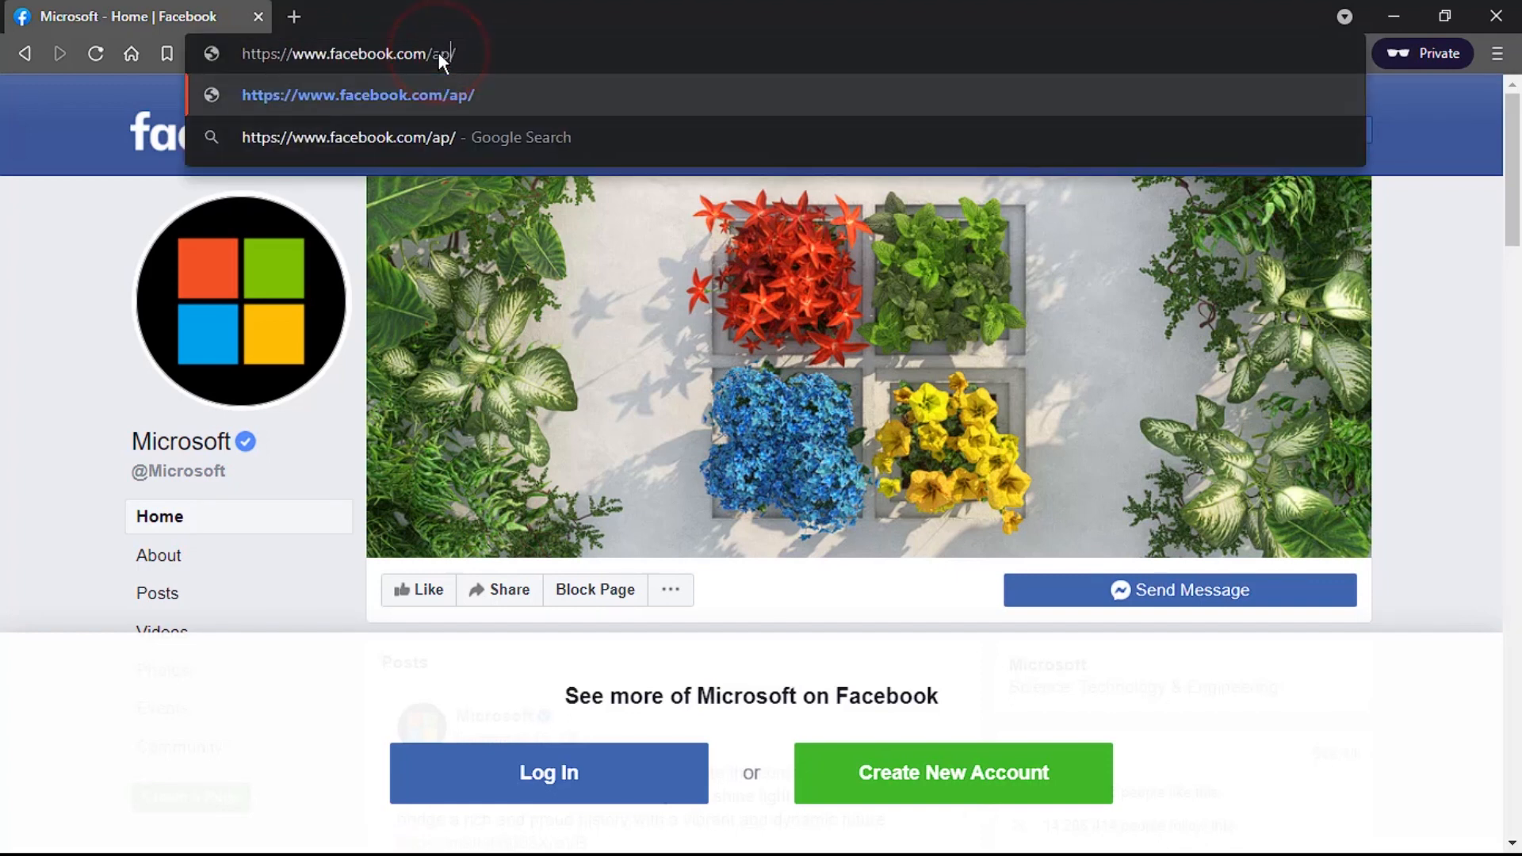
{"action": "key", "text": "Return"}
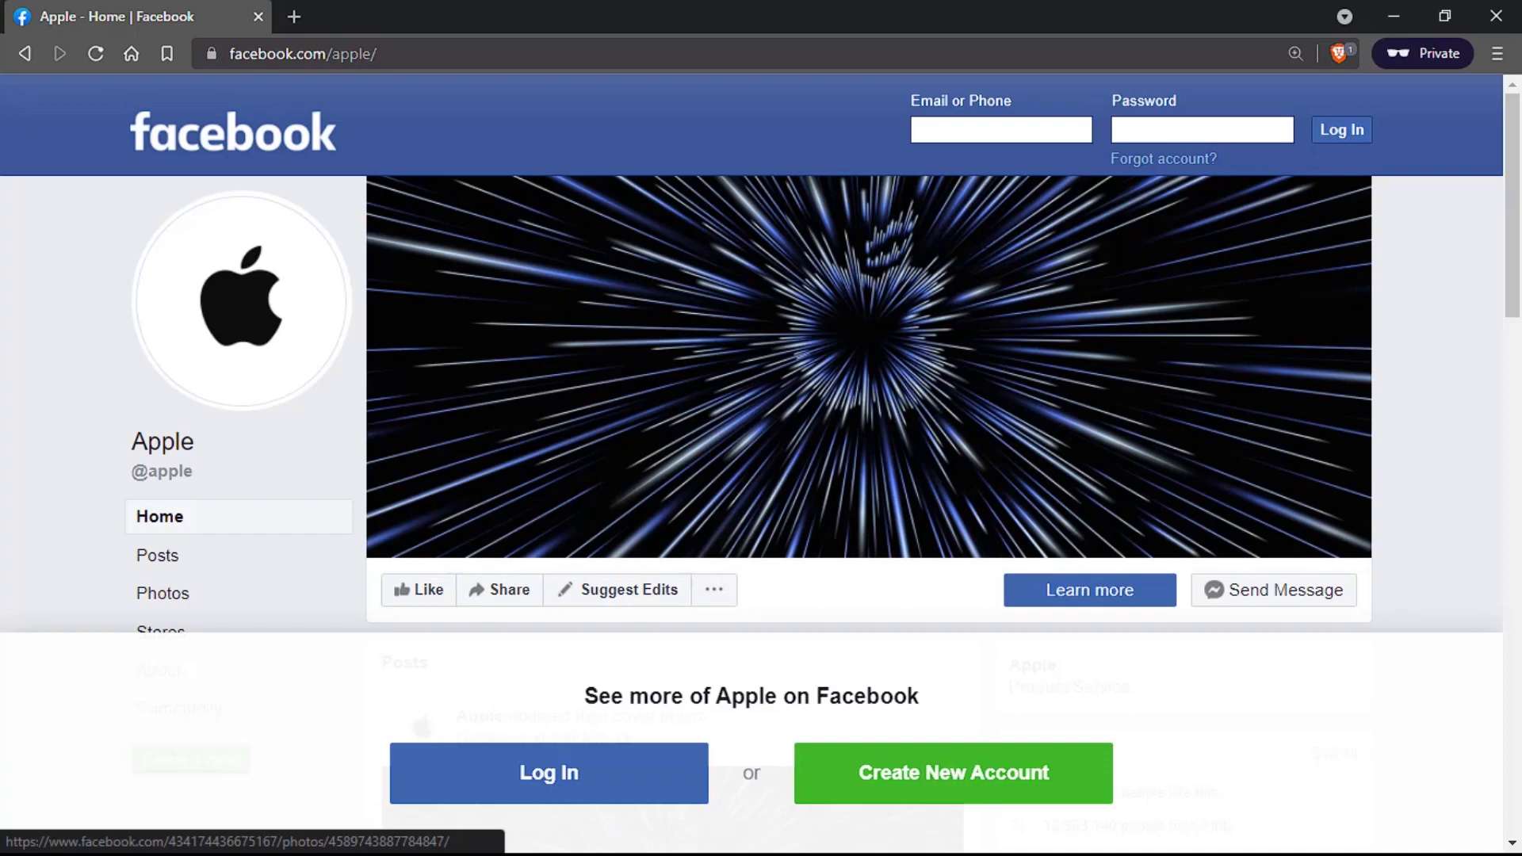
{"action": "left_click", "coordinate": [1494, 16]}
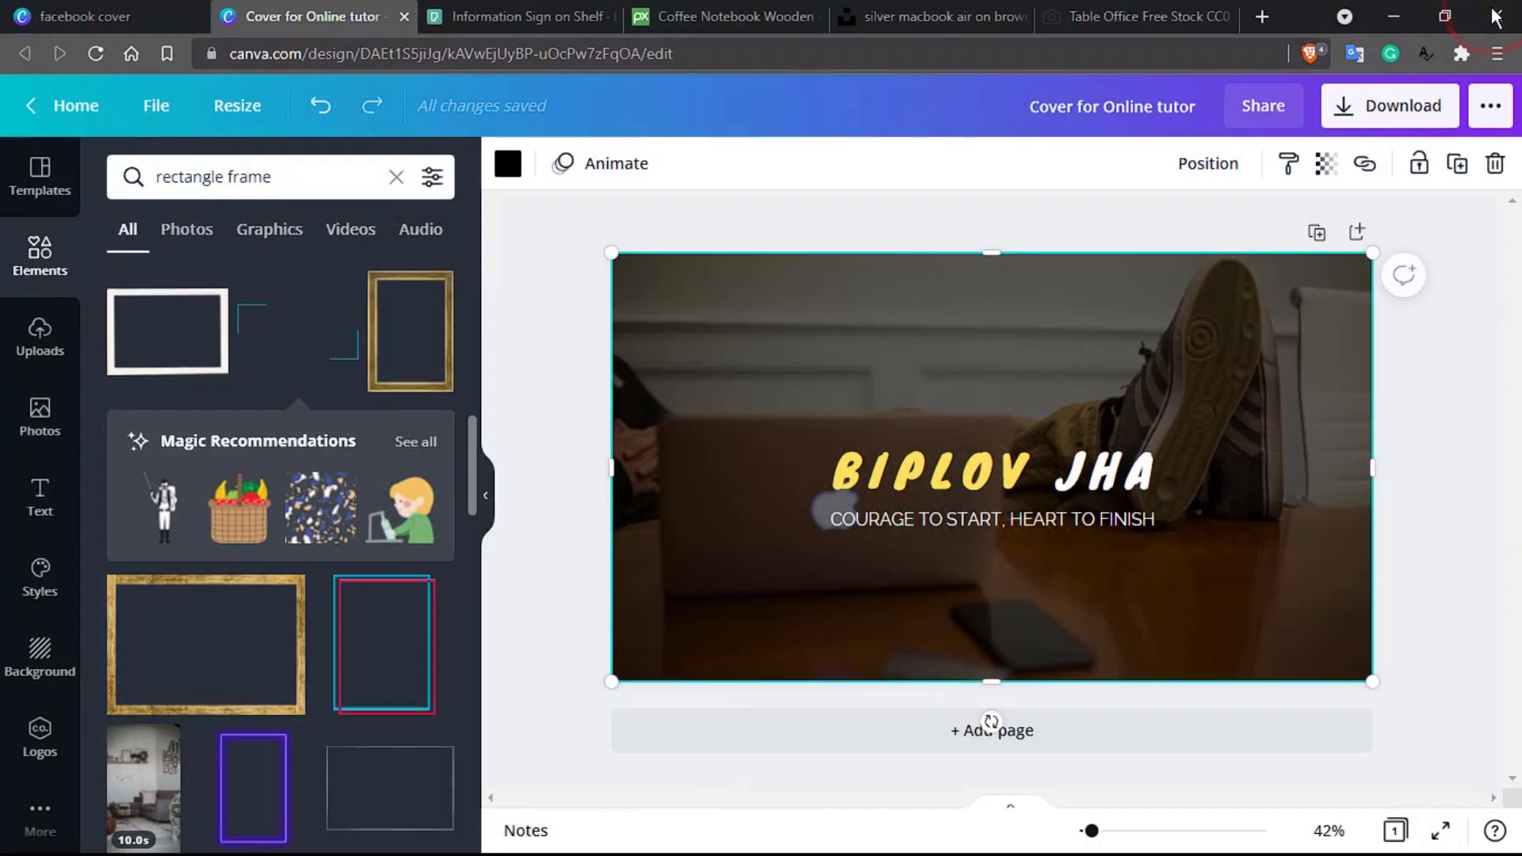